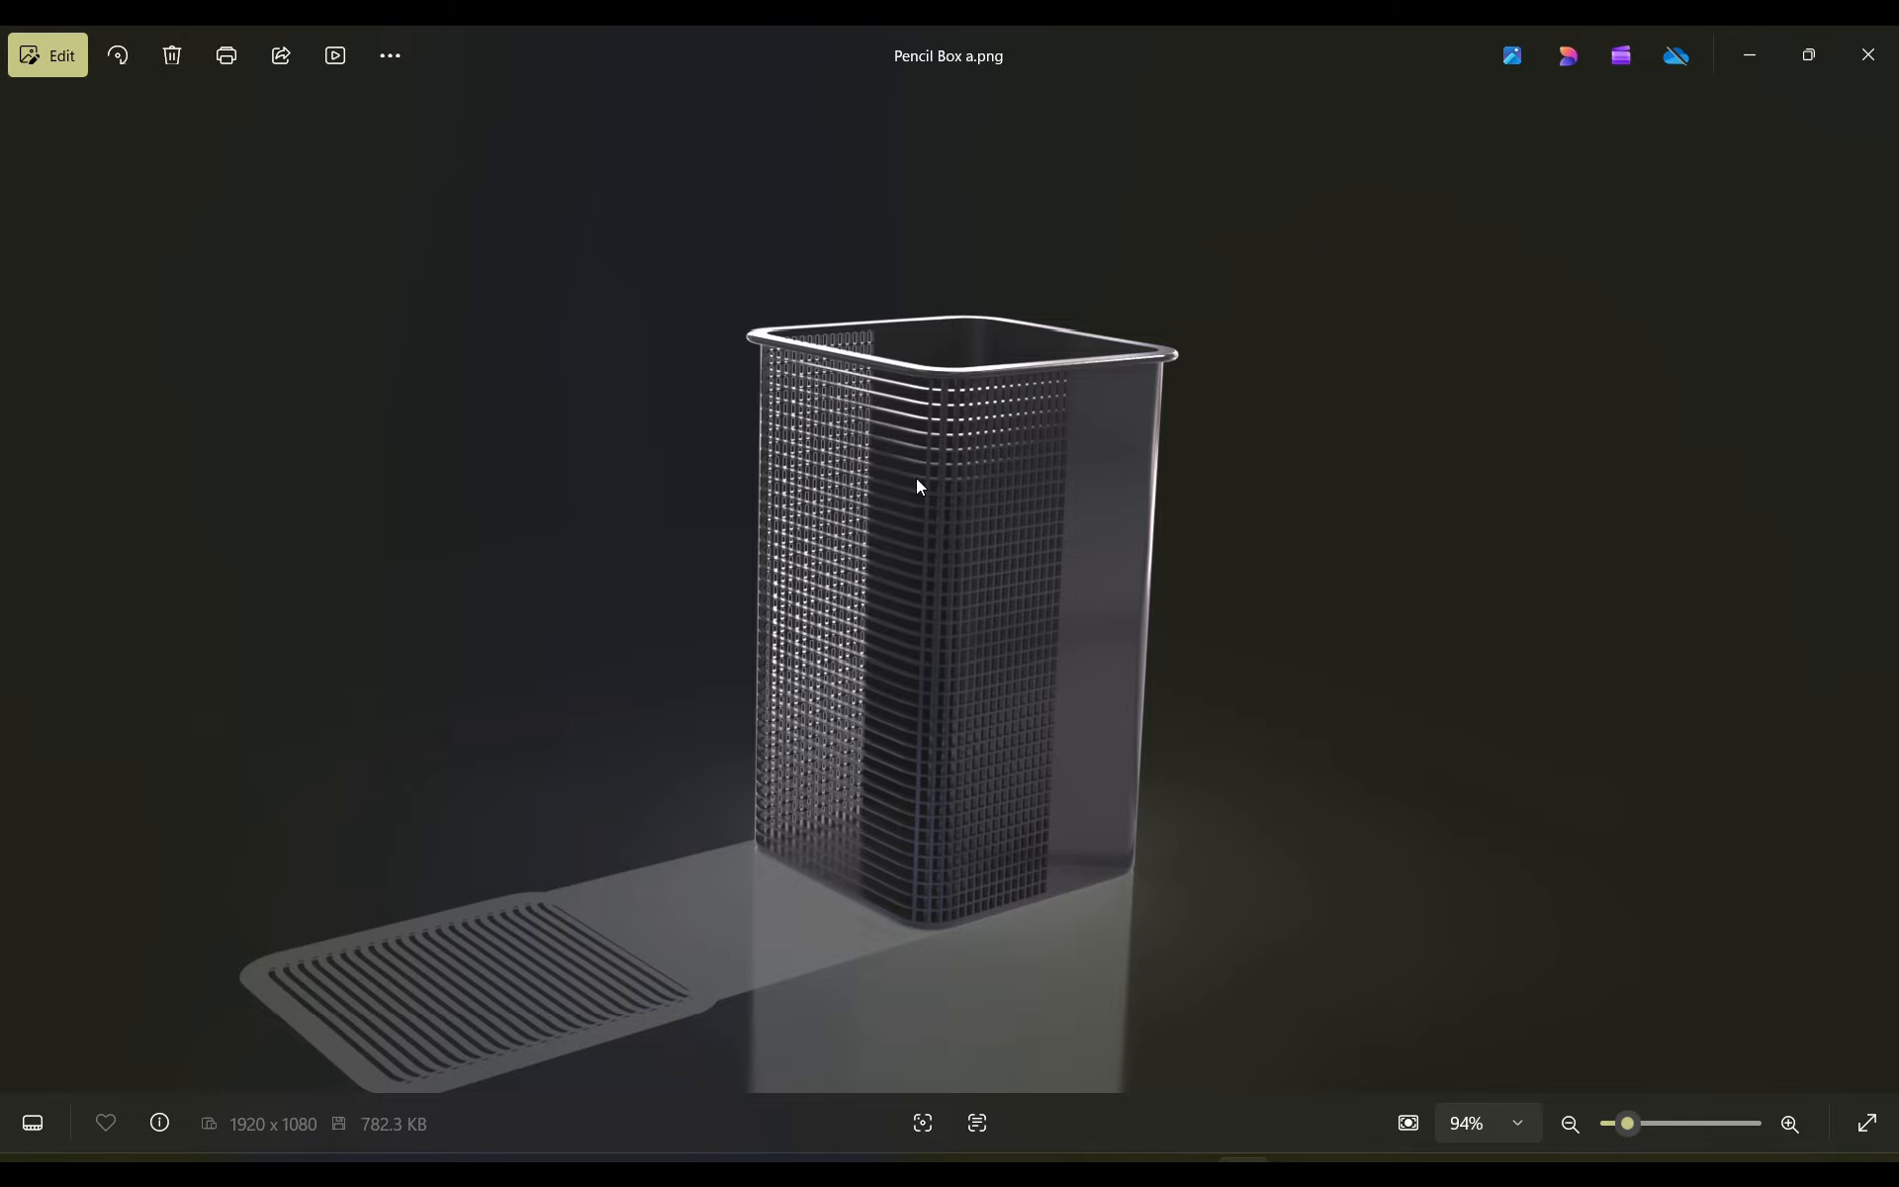
scroll(916, 488, "up", 3)
scroll(920, 489, "down", 2)
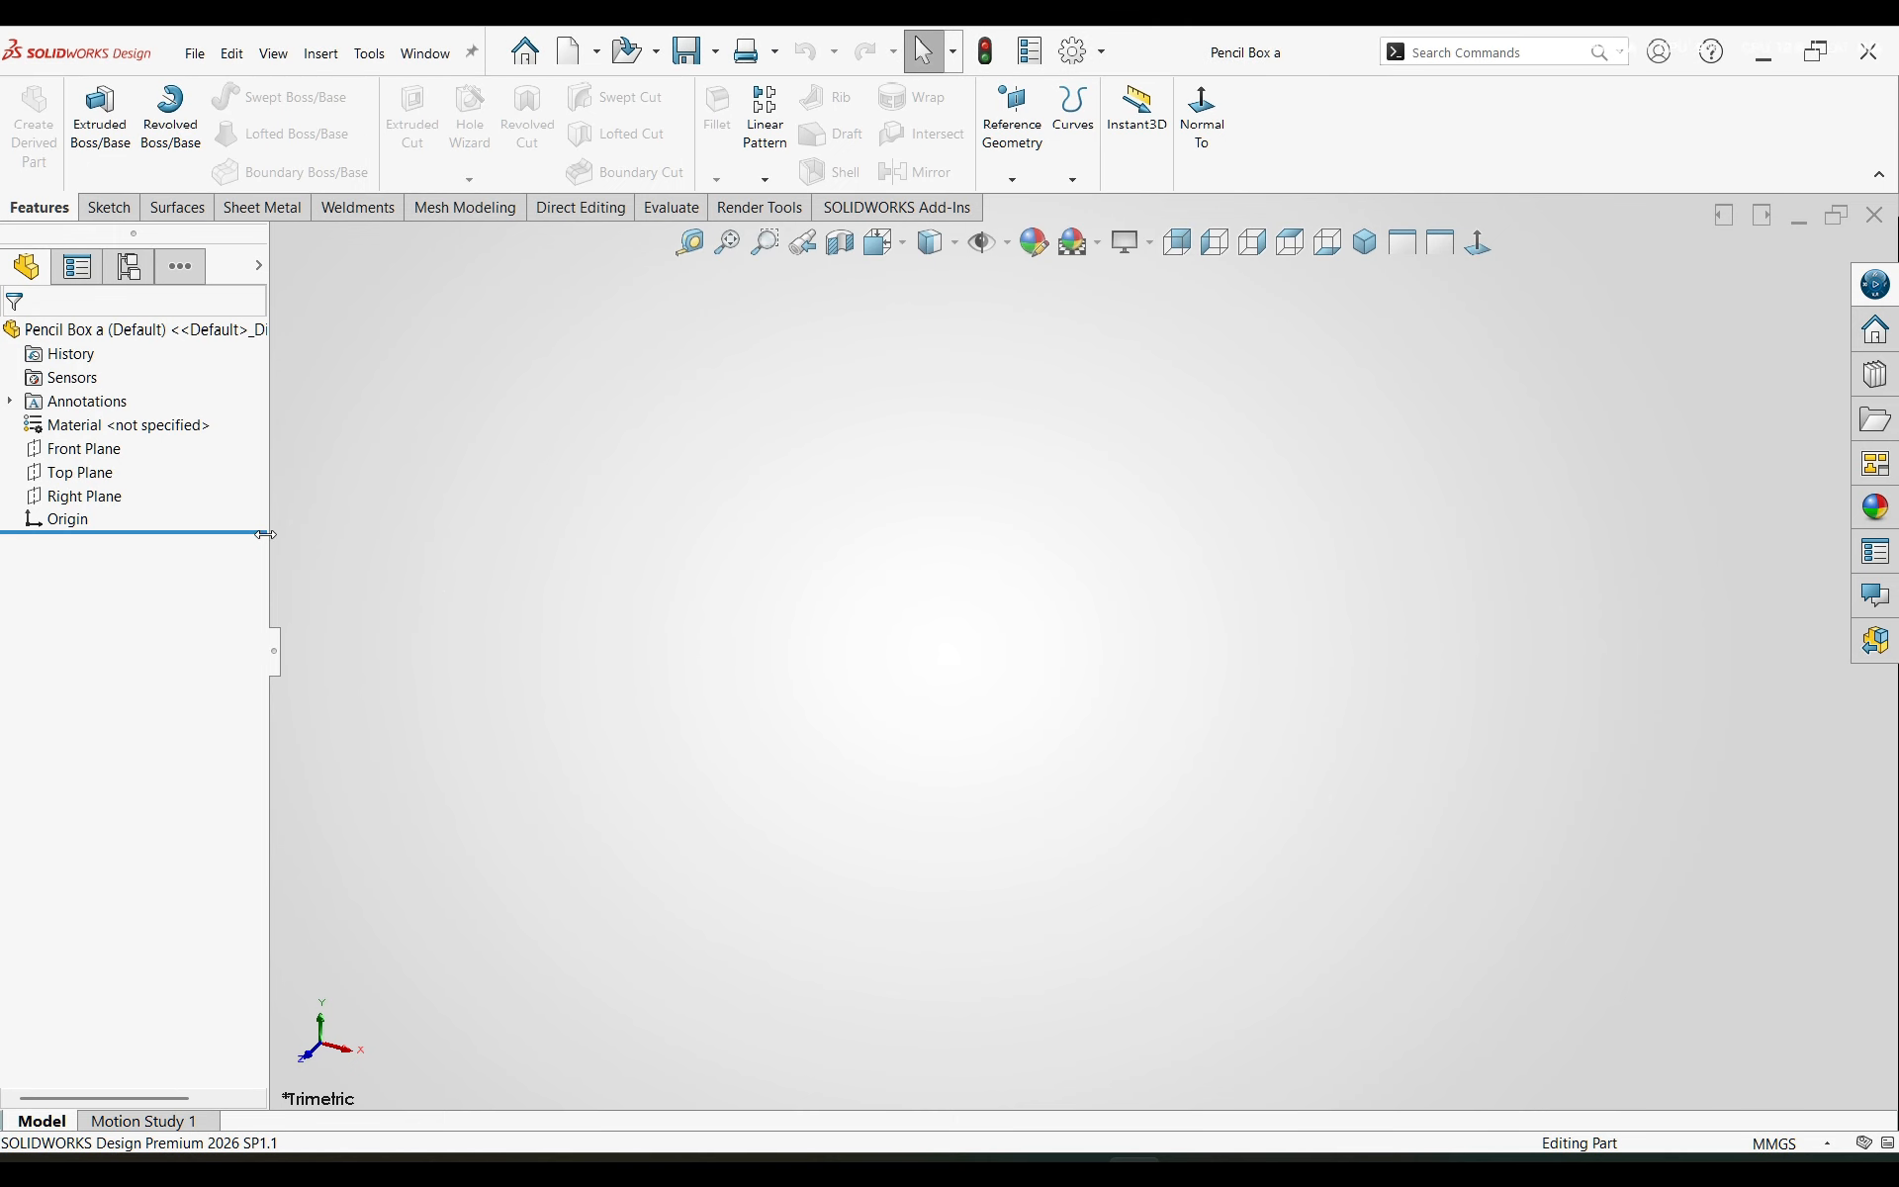
- Sketch a 79 by 79 mm center rectangle on the Top Plane, centred on the origin
left_click(79, 473)
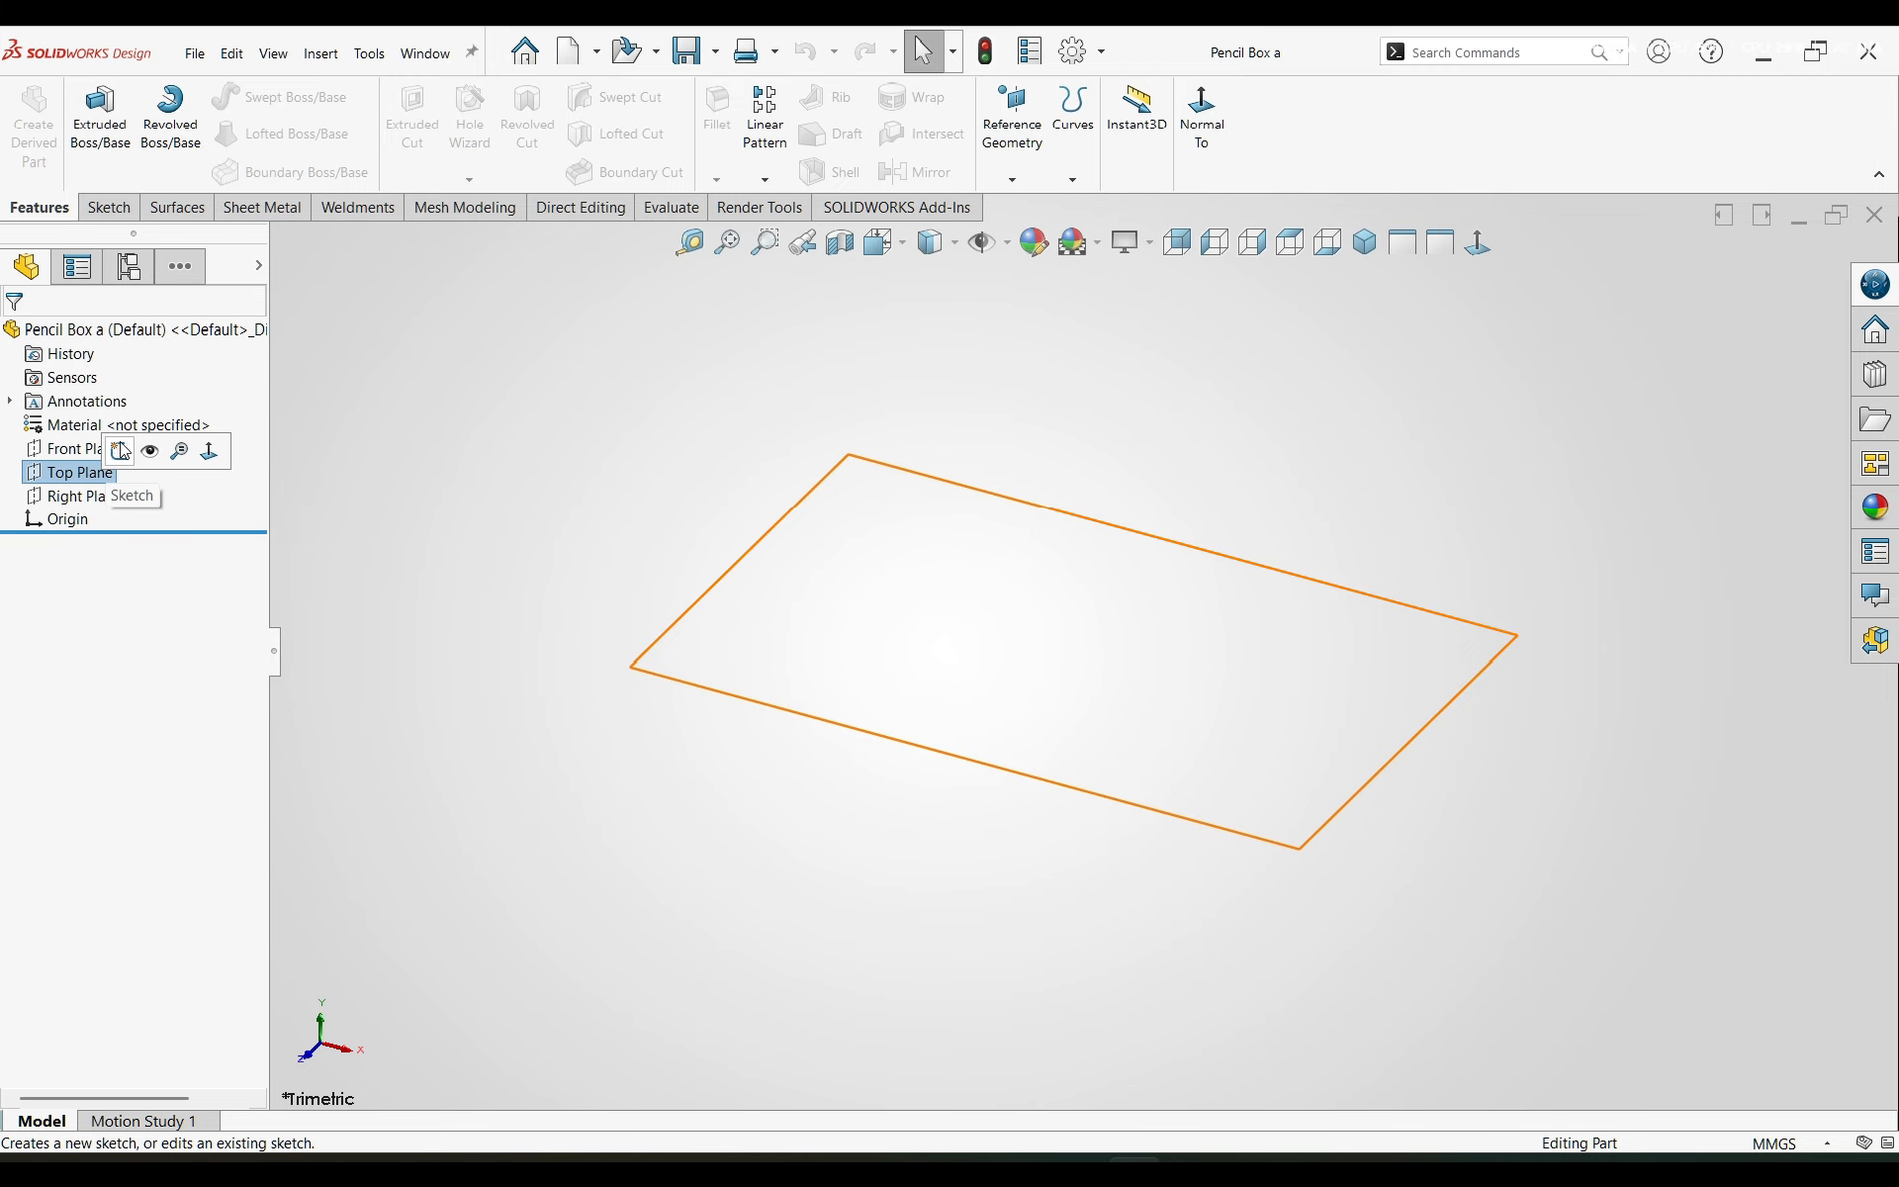
left_click(183, 442)
left_click(177, 133)
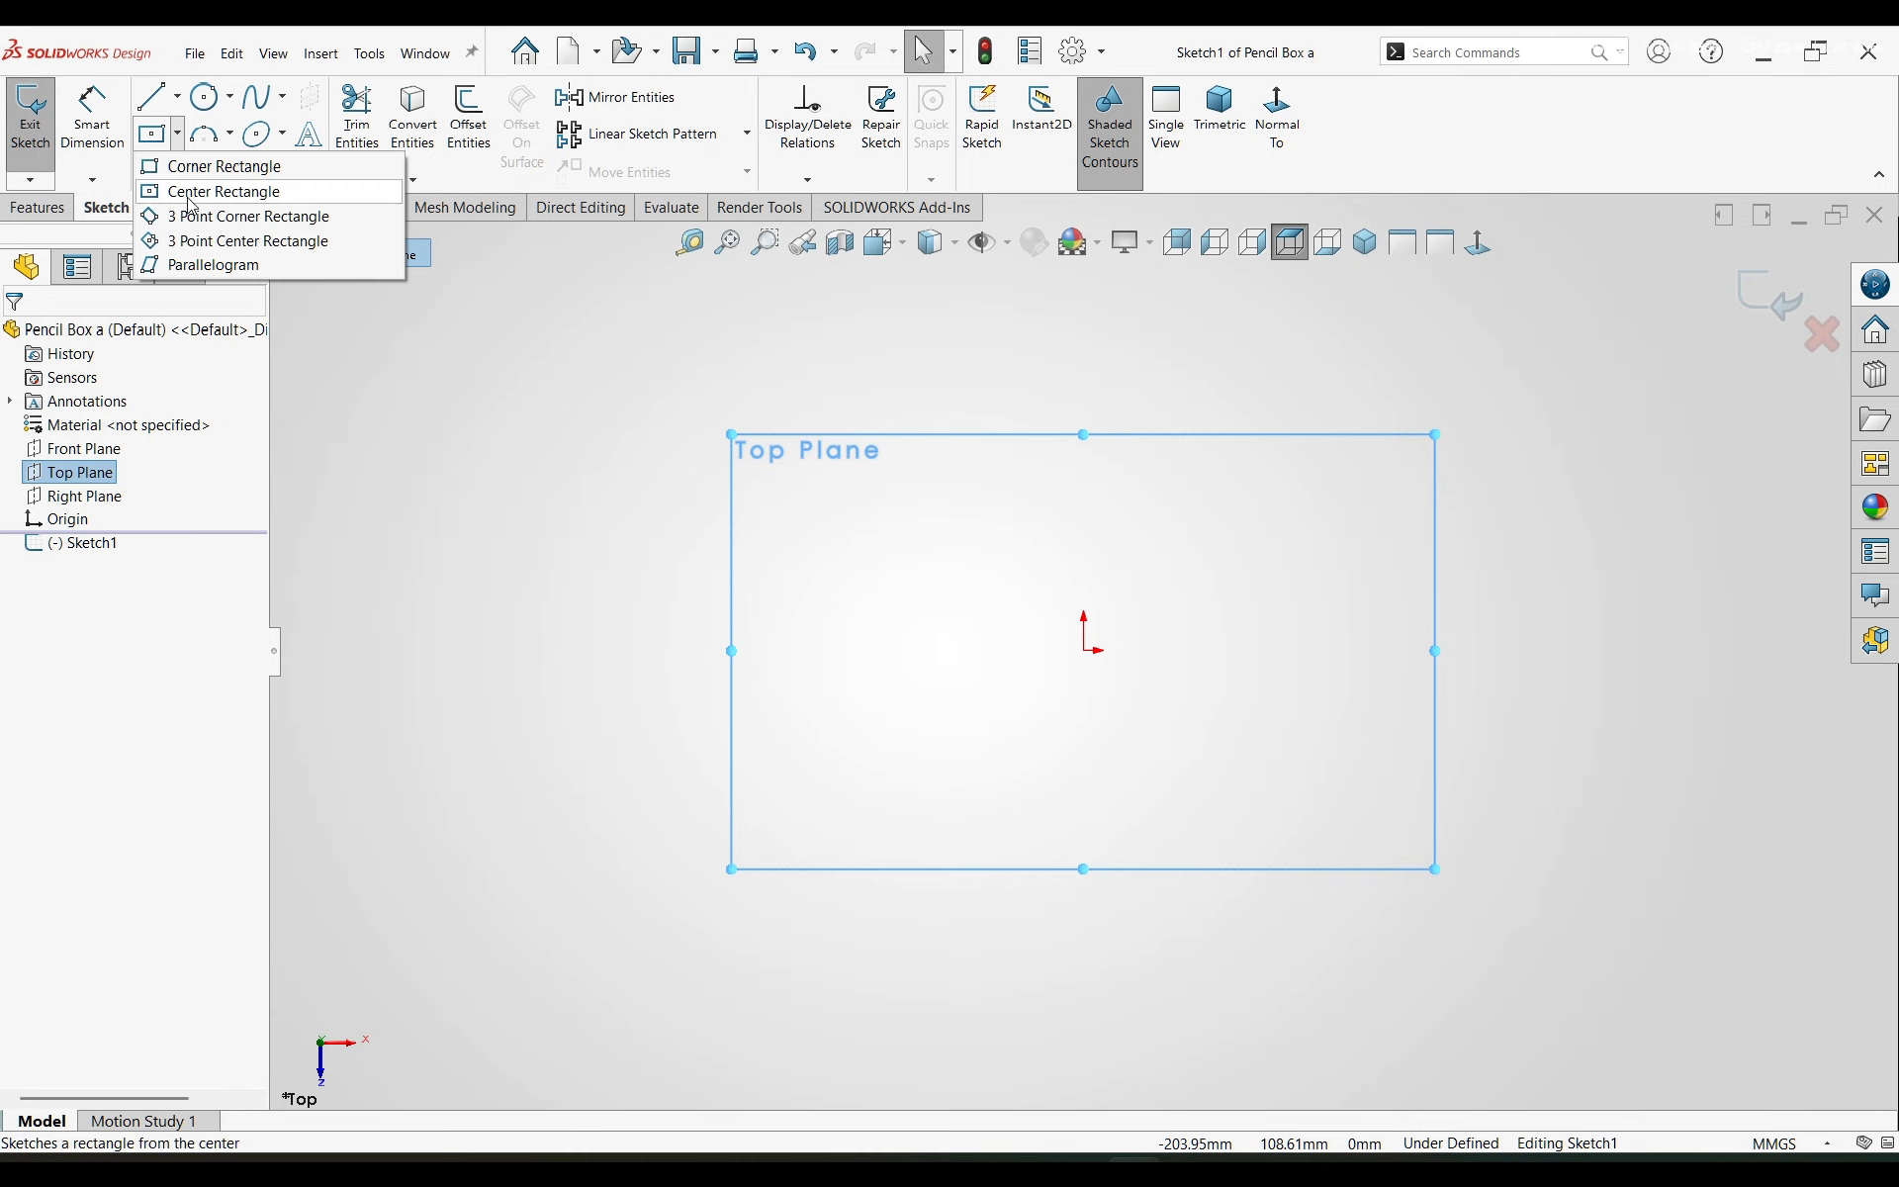
left_click(203, 187)
left_click(1085, 650)
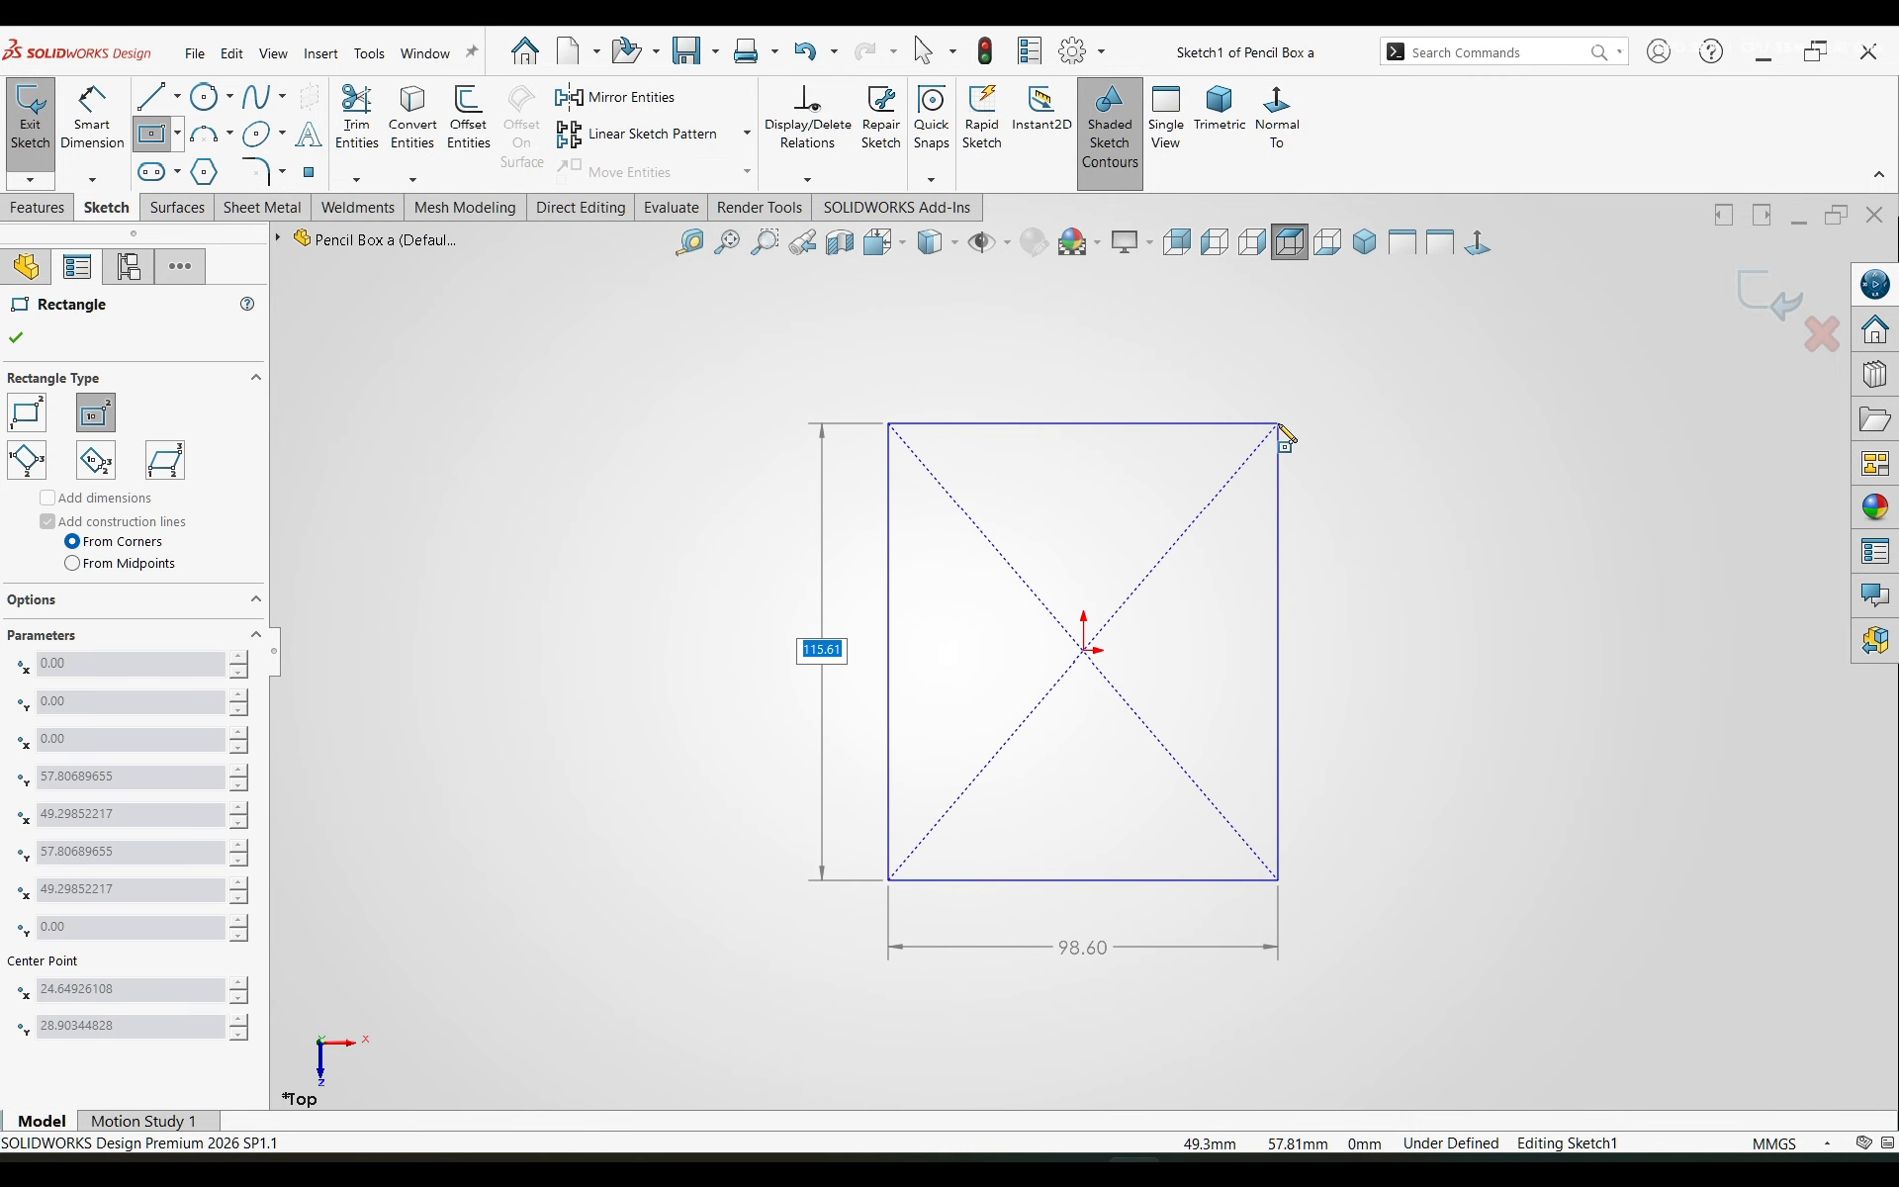
type("79")
key("Tab")
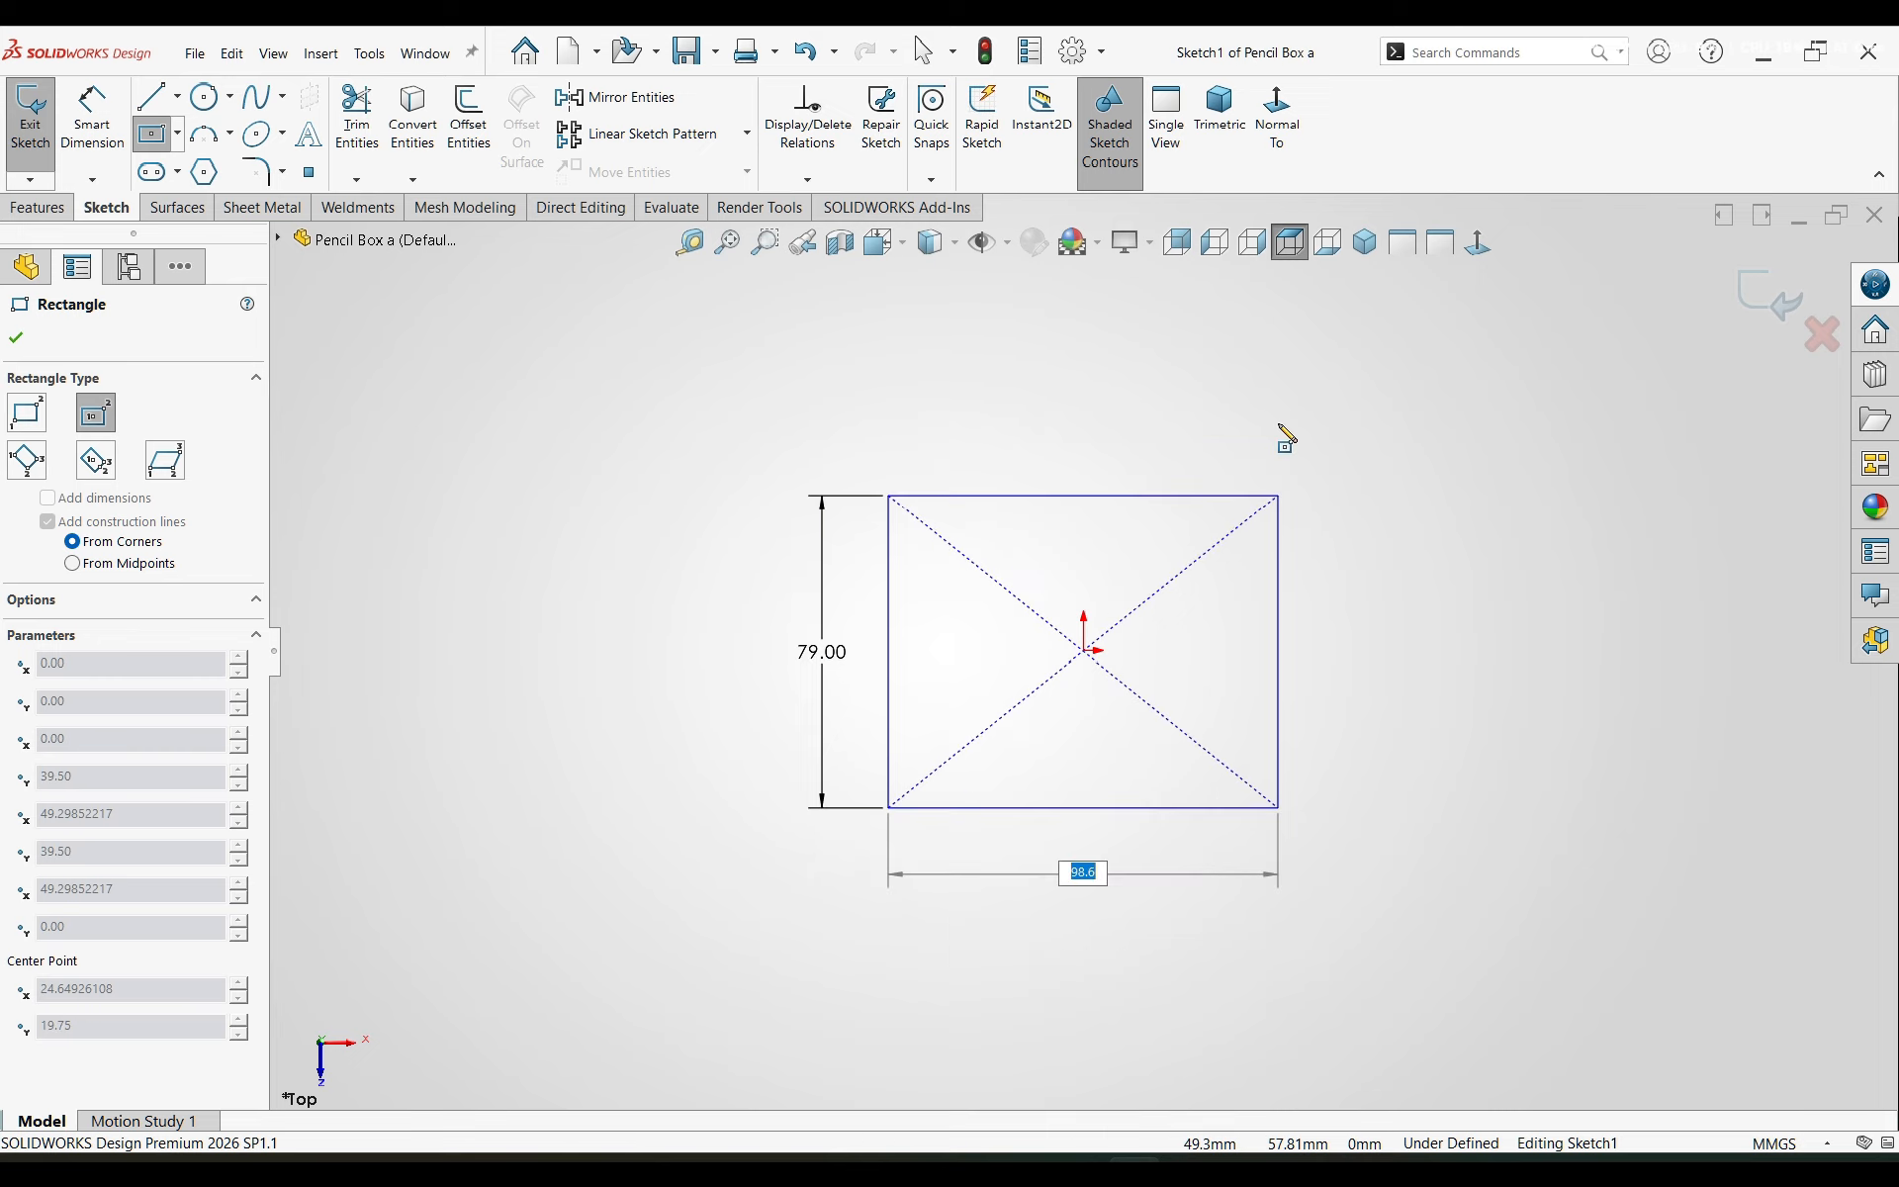
type("79")
key("Return")
key("Escape")
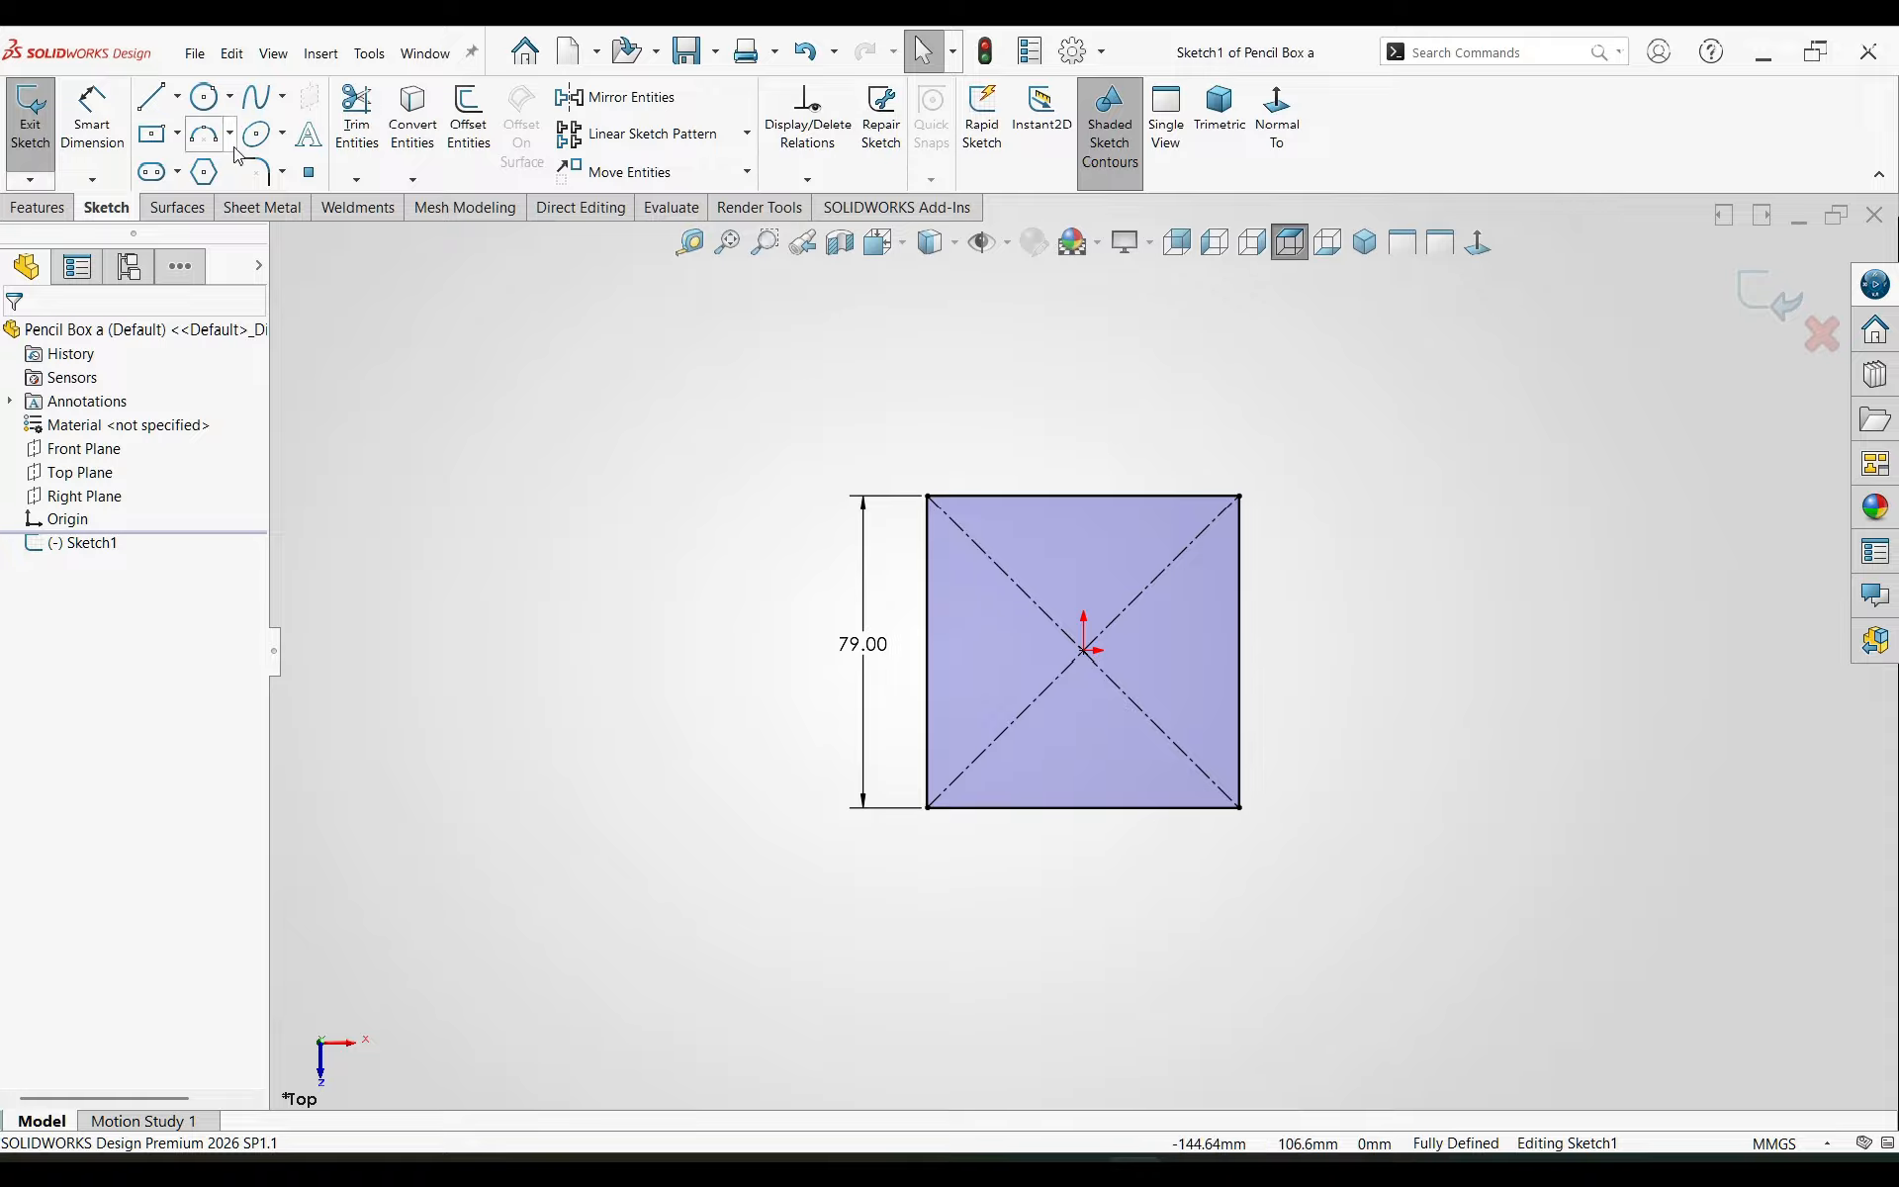
- Round all four corners of the square with 10 mm sketch fillets
left_click(259, 172)
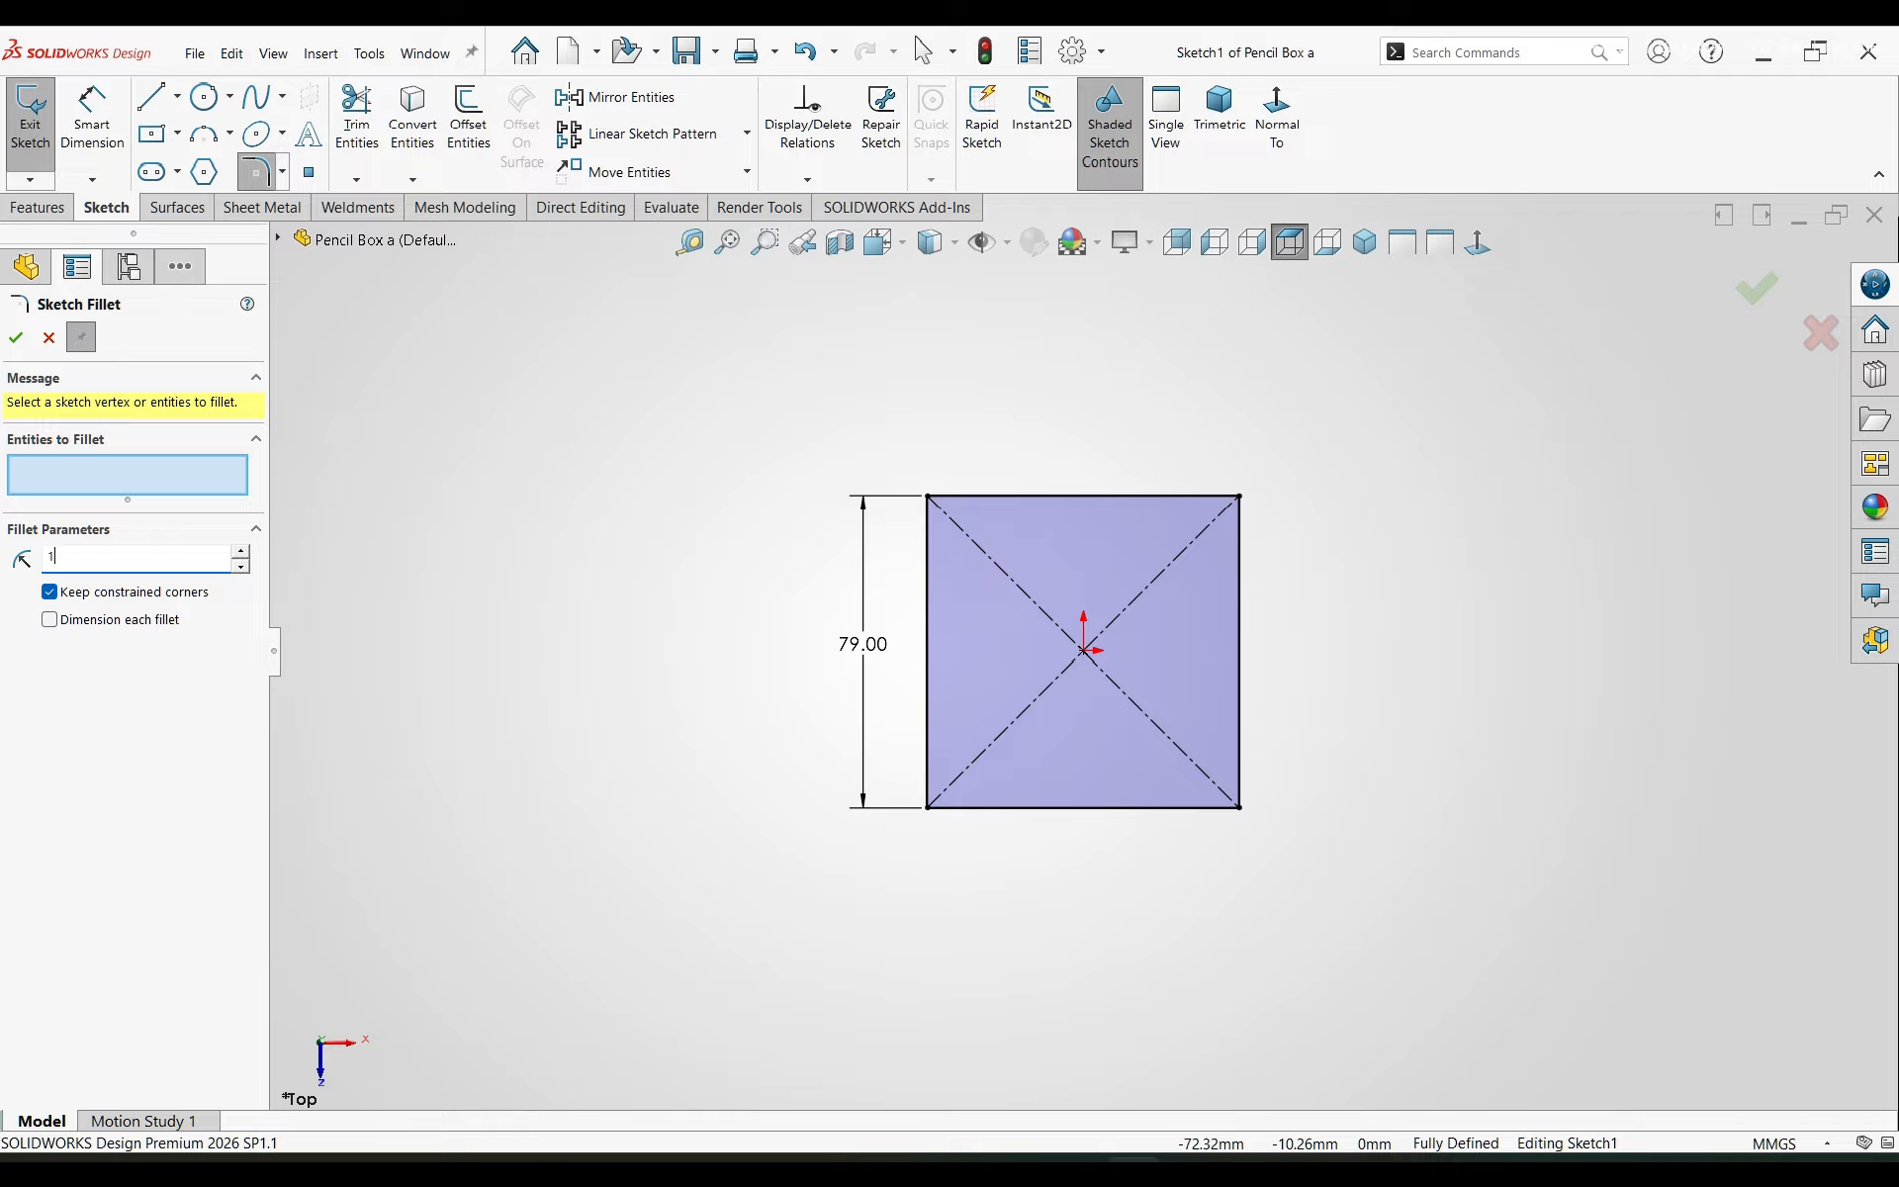
left_click_drag(871, 485, 1415, 928)
left_click(1019, 633)
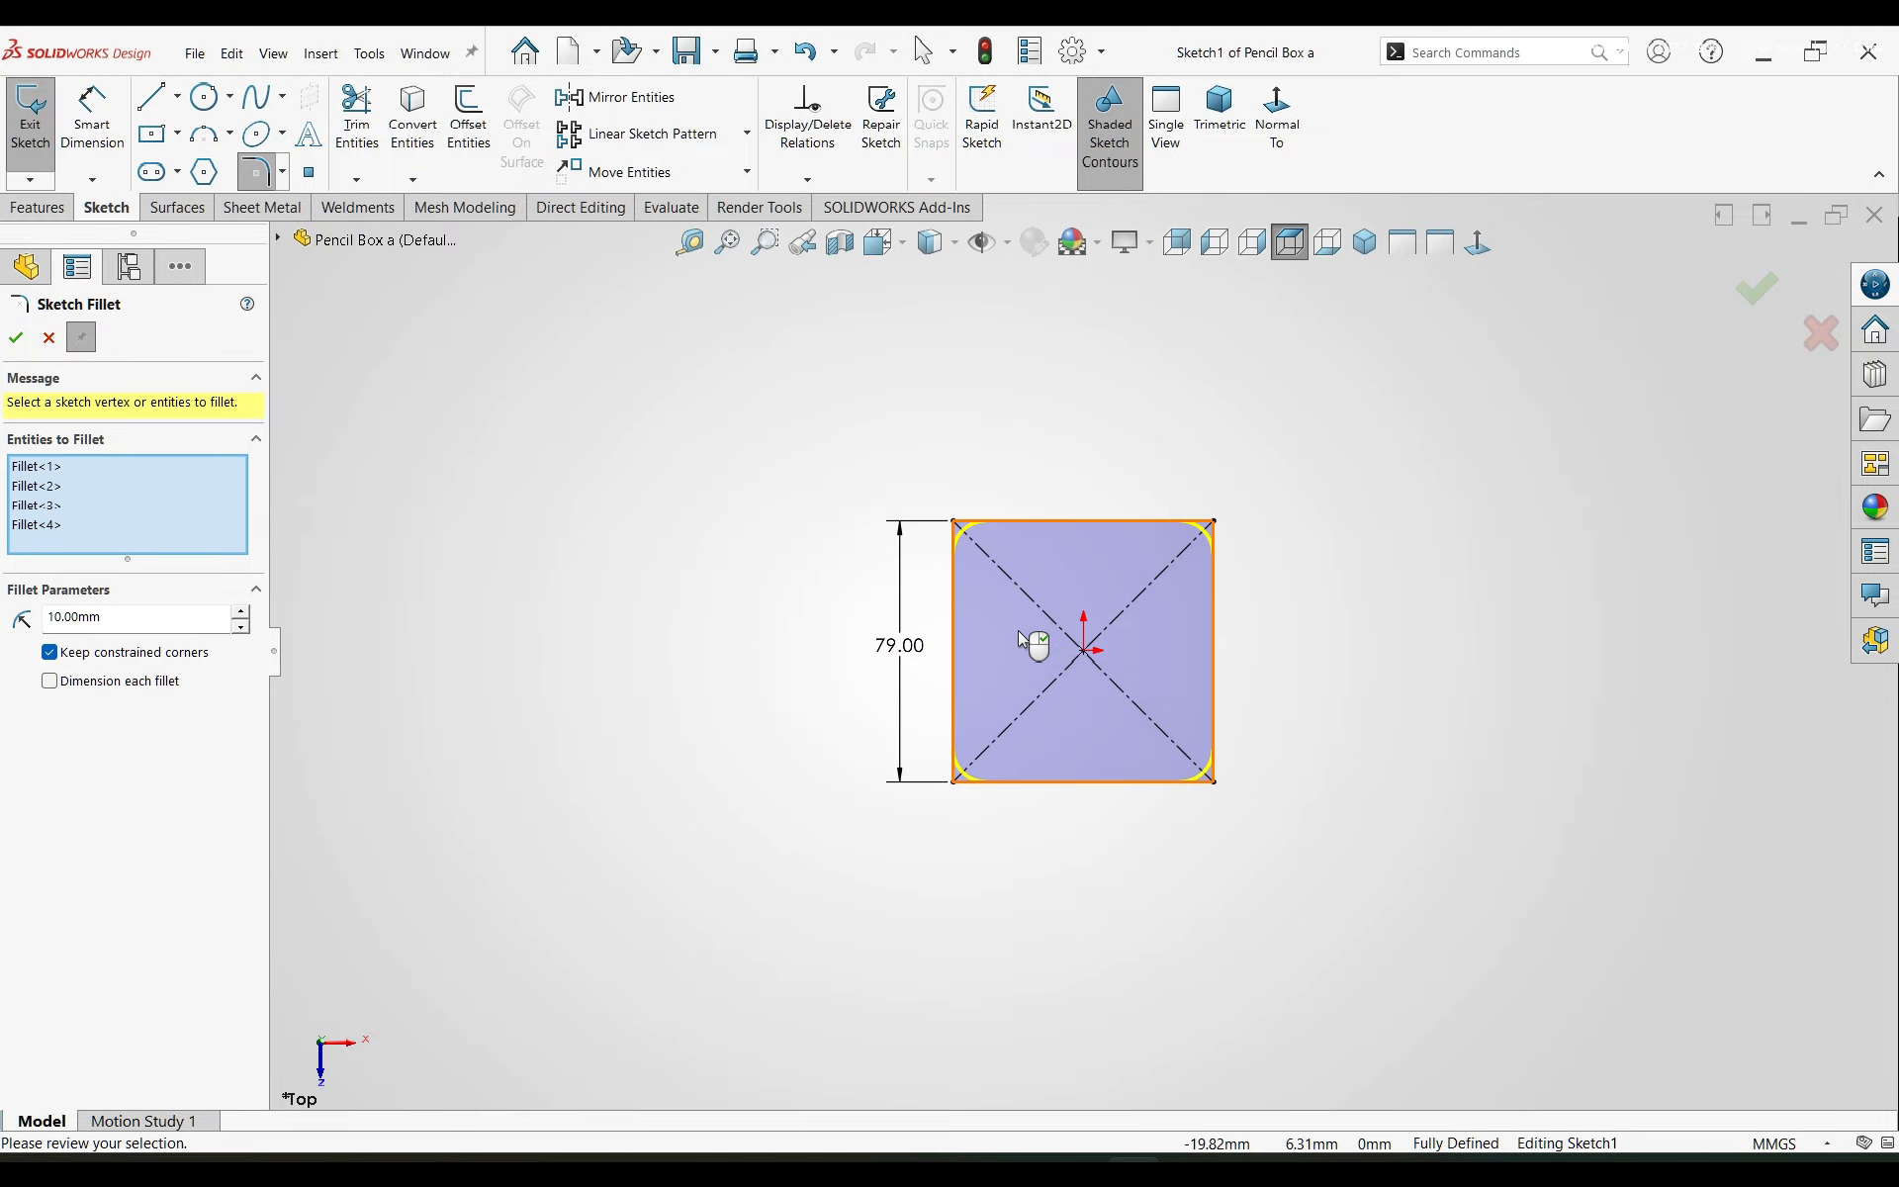
left_click(17, 338)
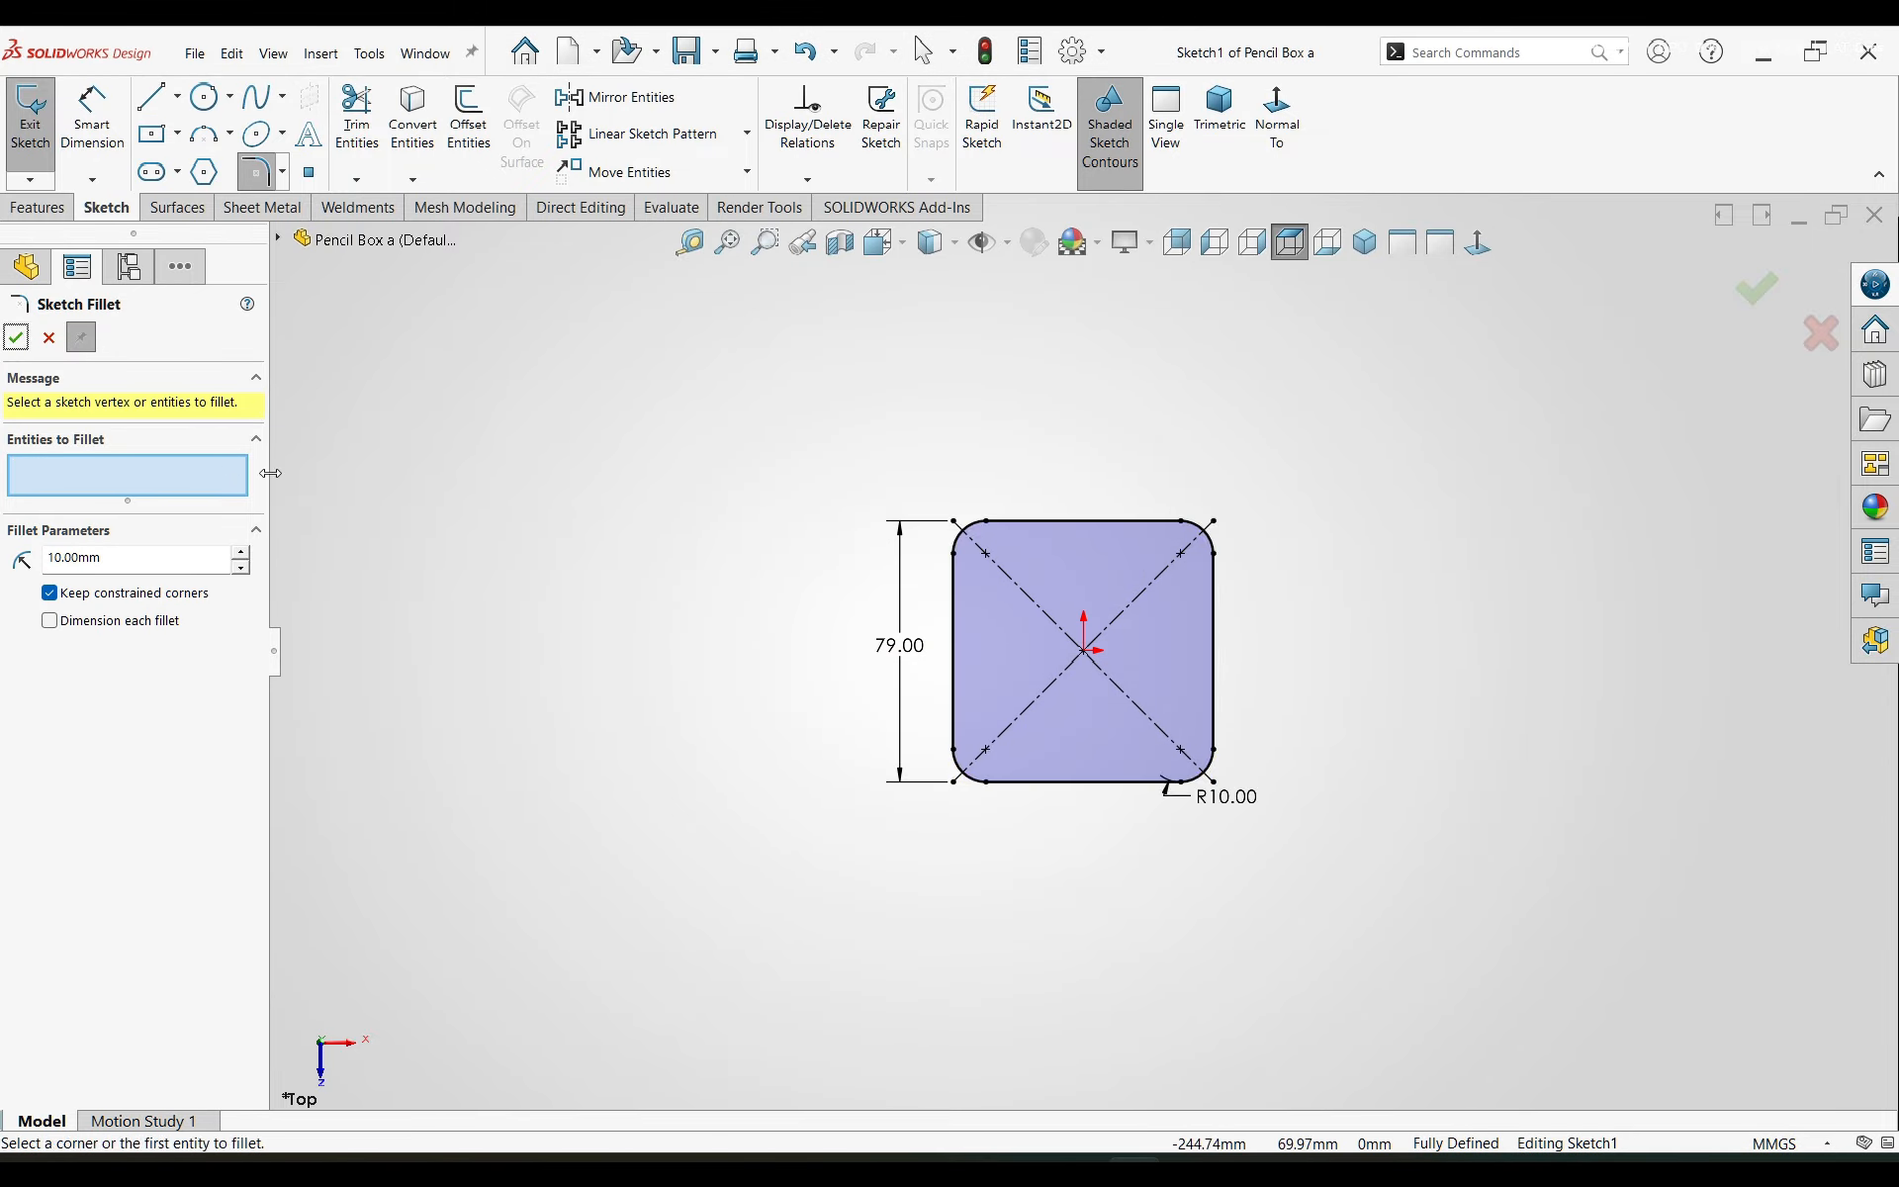
left_click(37, 207)
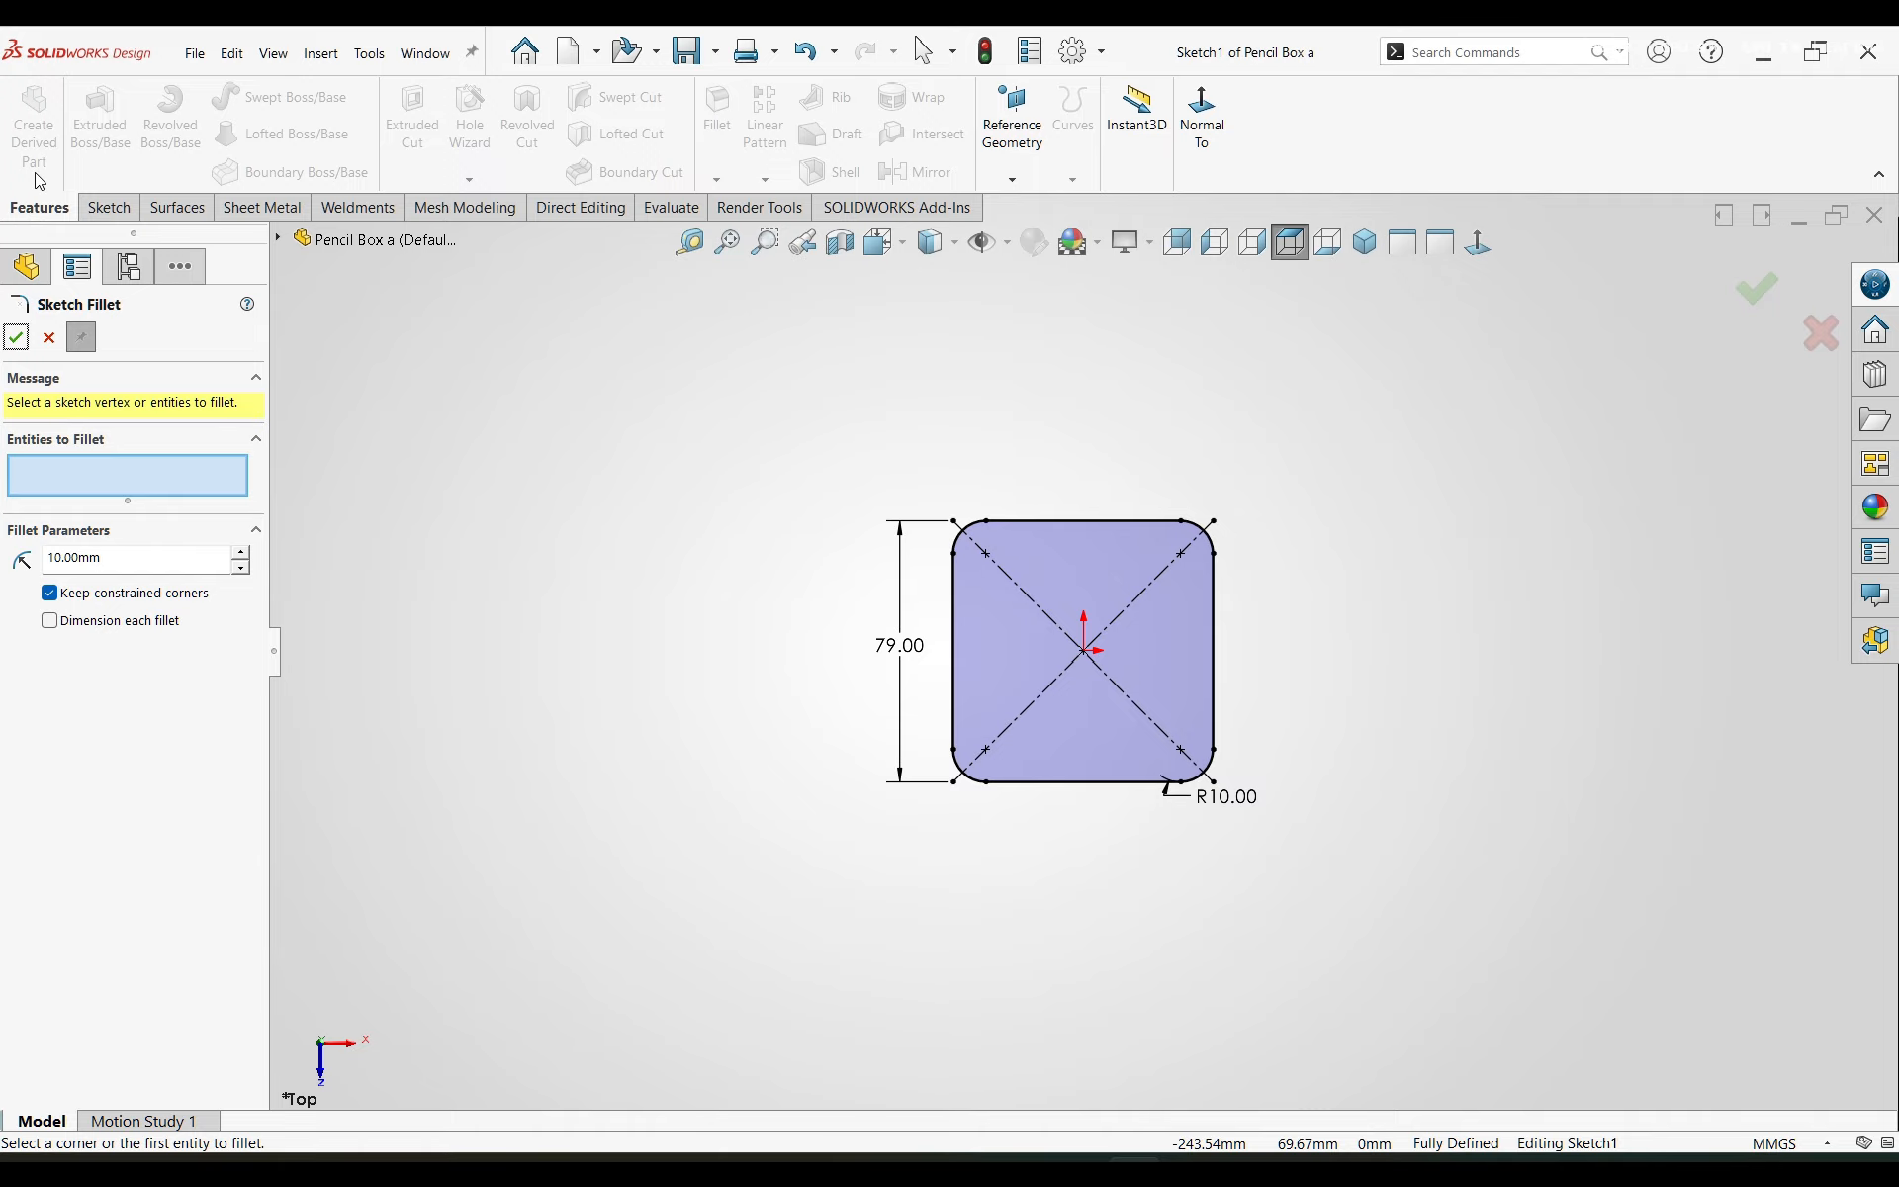
left_click(17, 337)
- Extrude the rounded square profile upward as a blind boss 138 mm deep
left_click(100, 117)
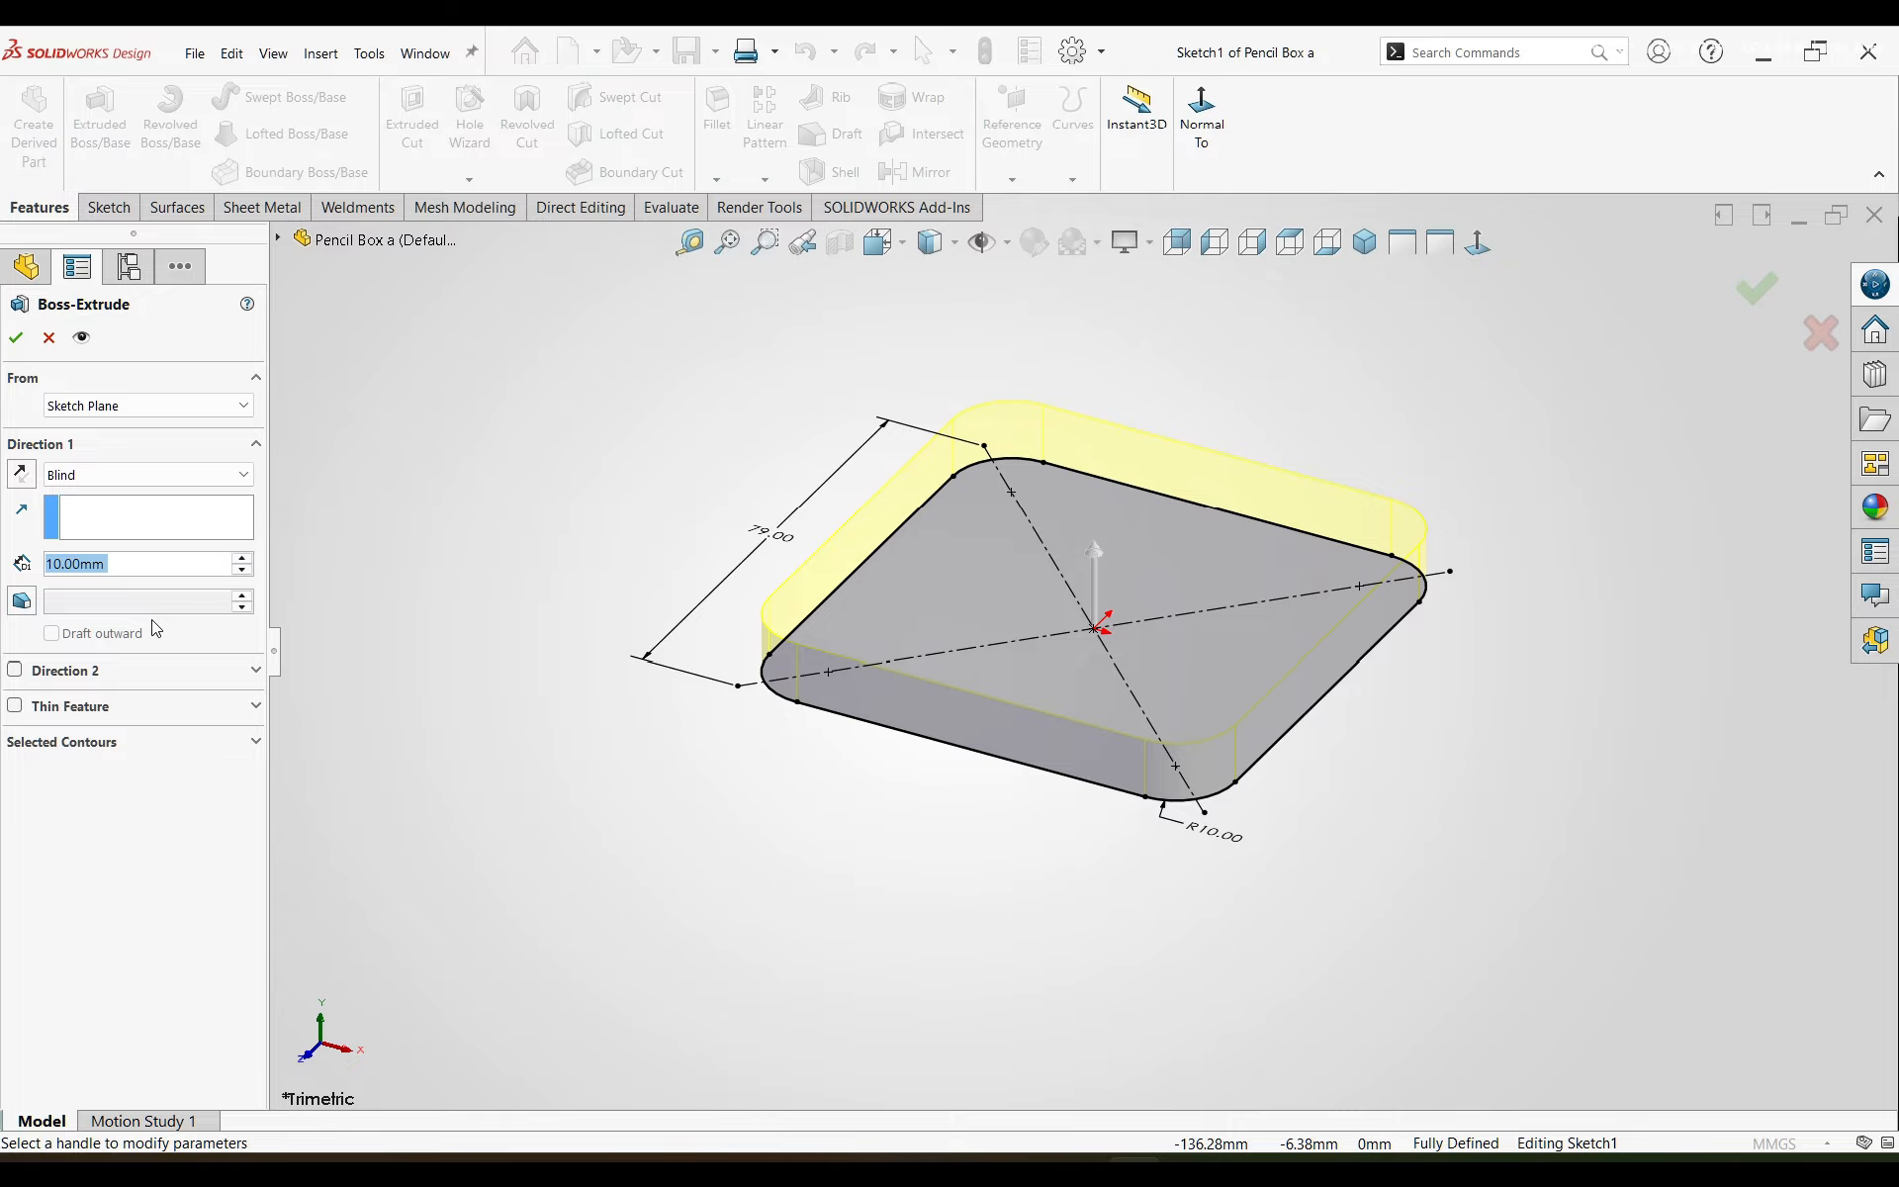
type("13")
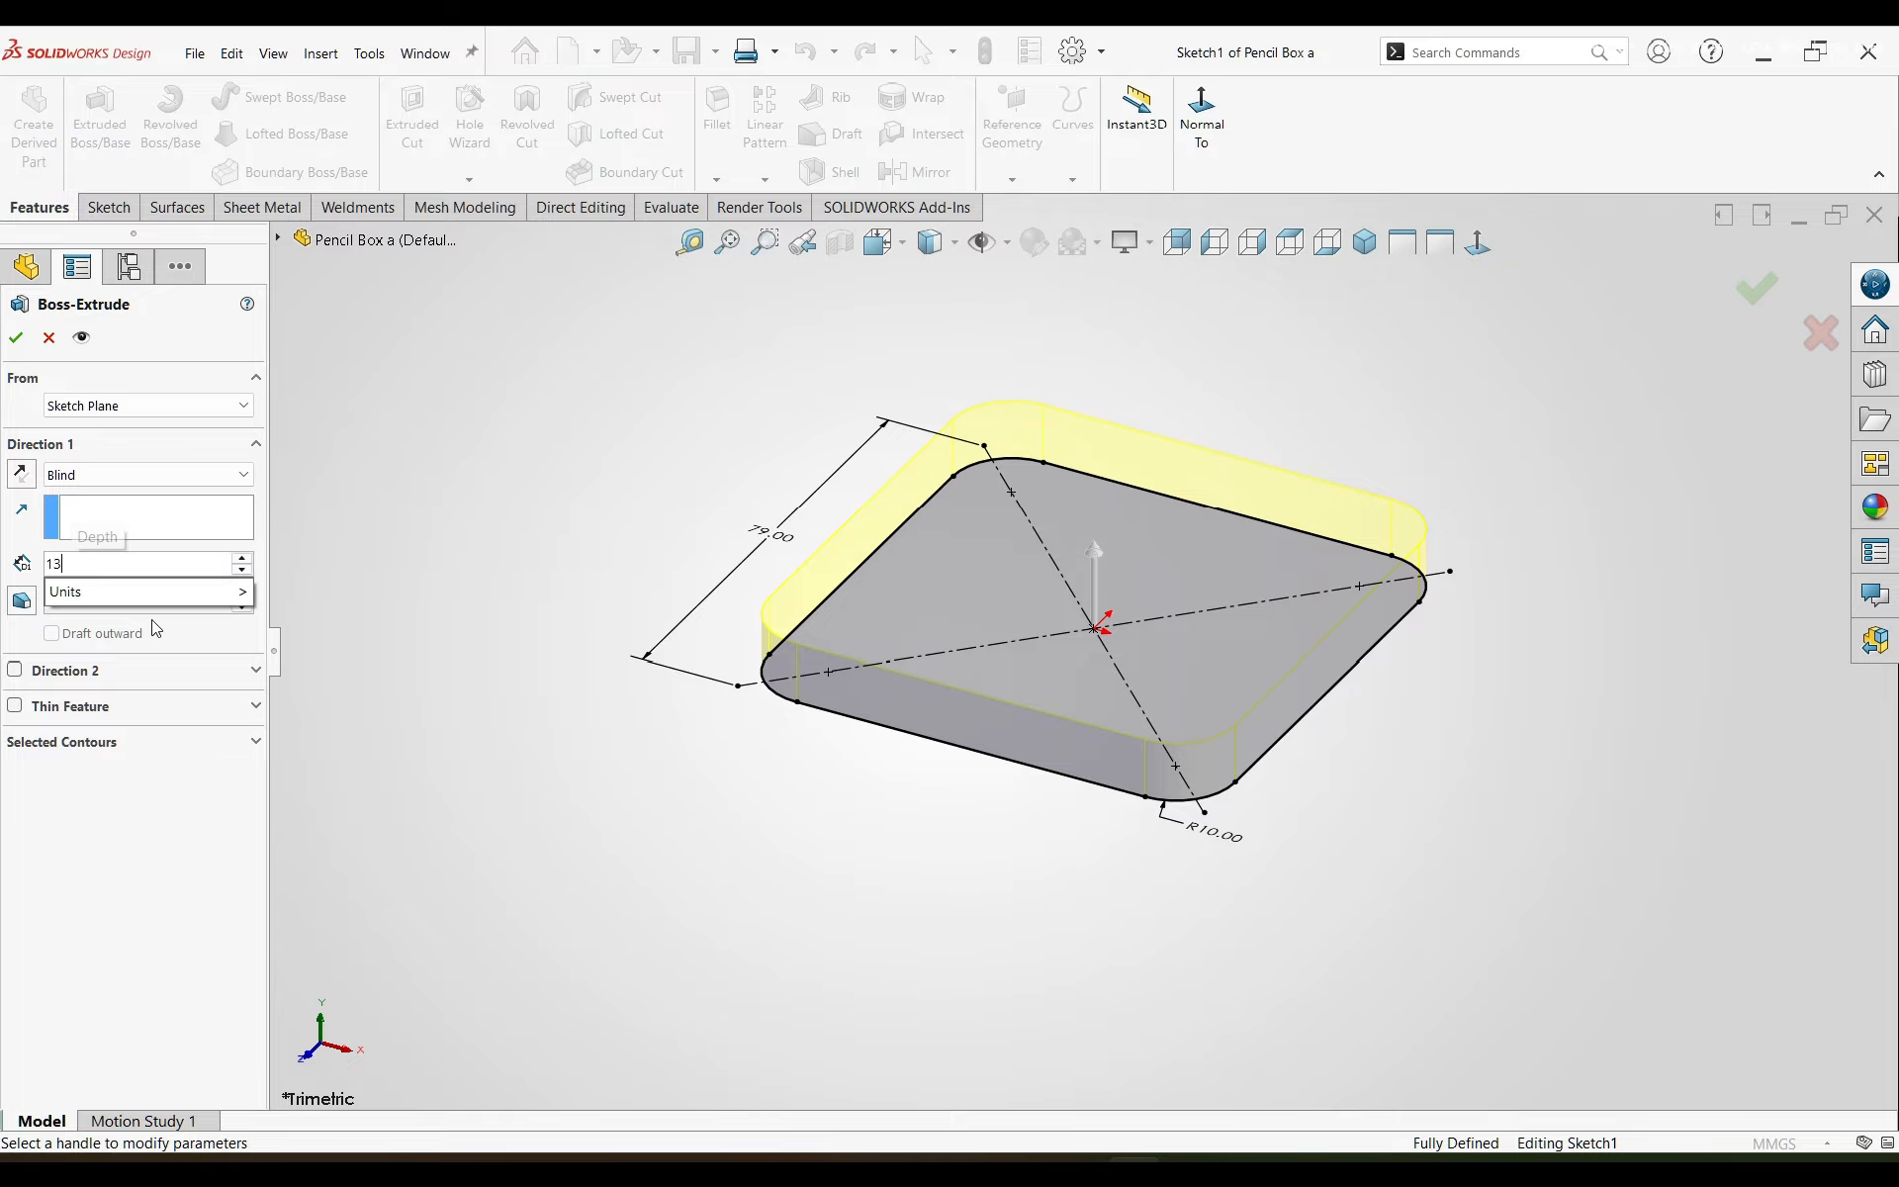
type("8")
key("Return")
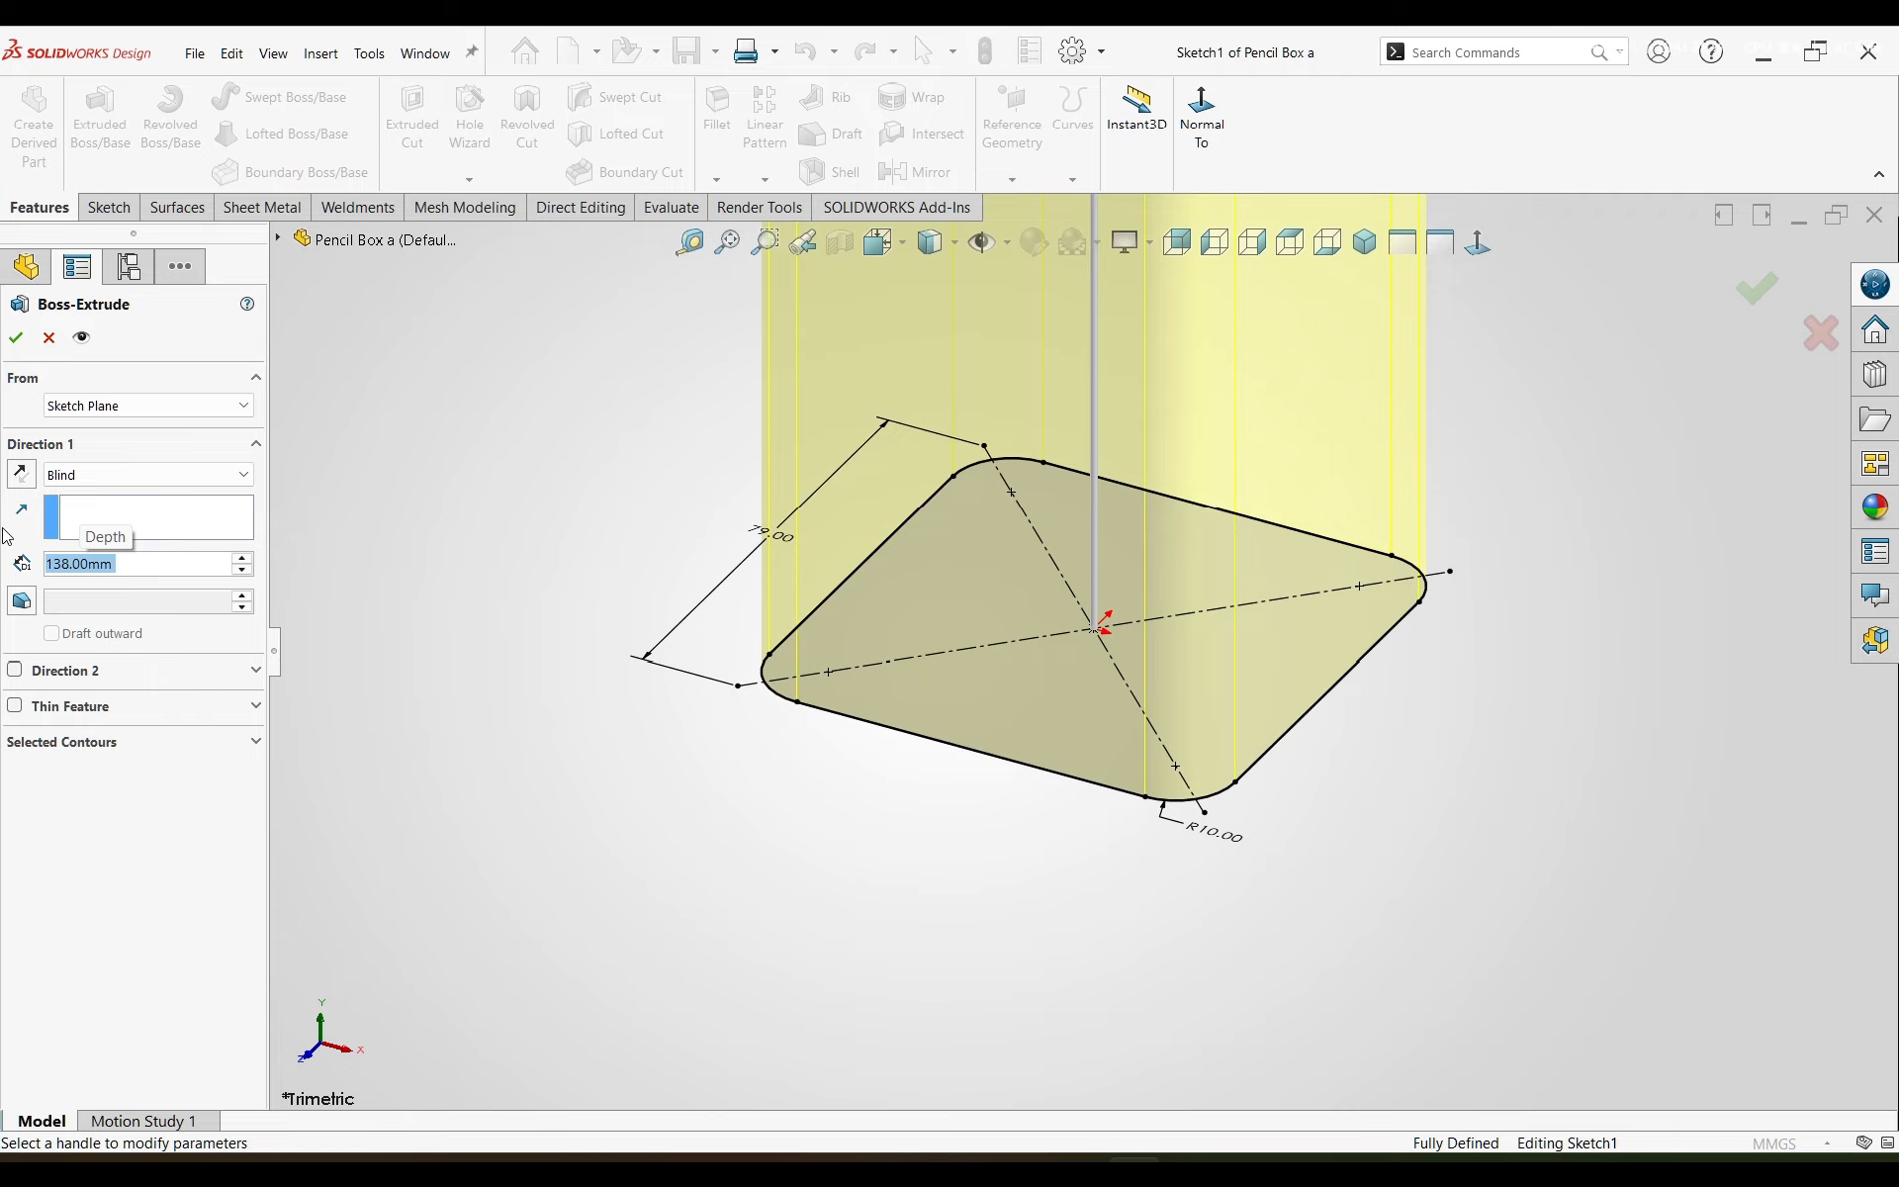
left_click(16, 339)
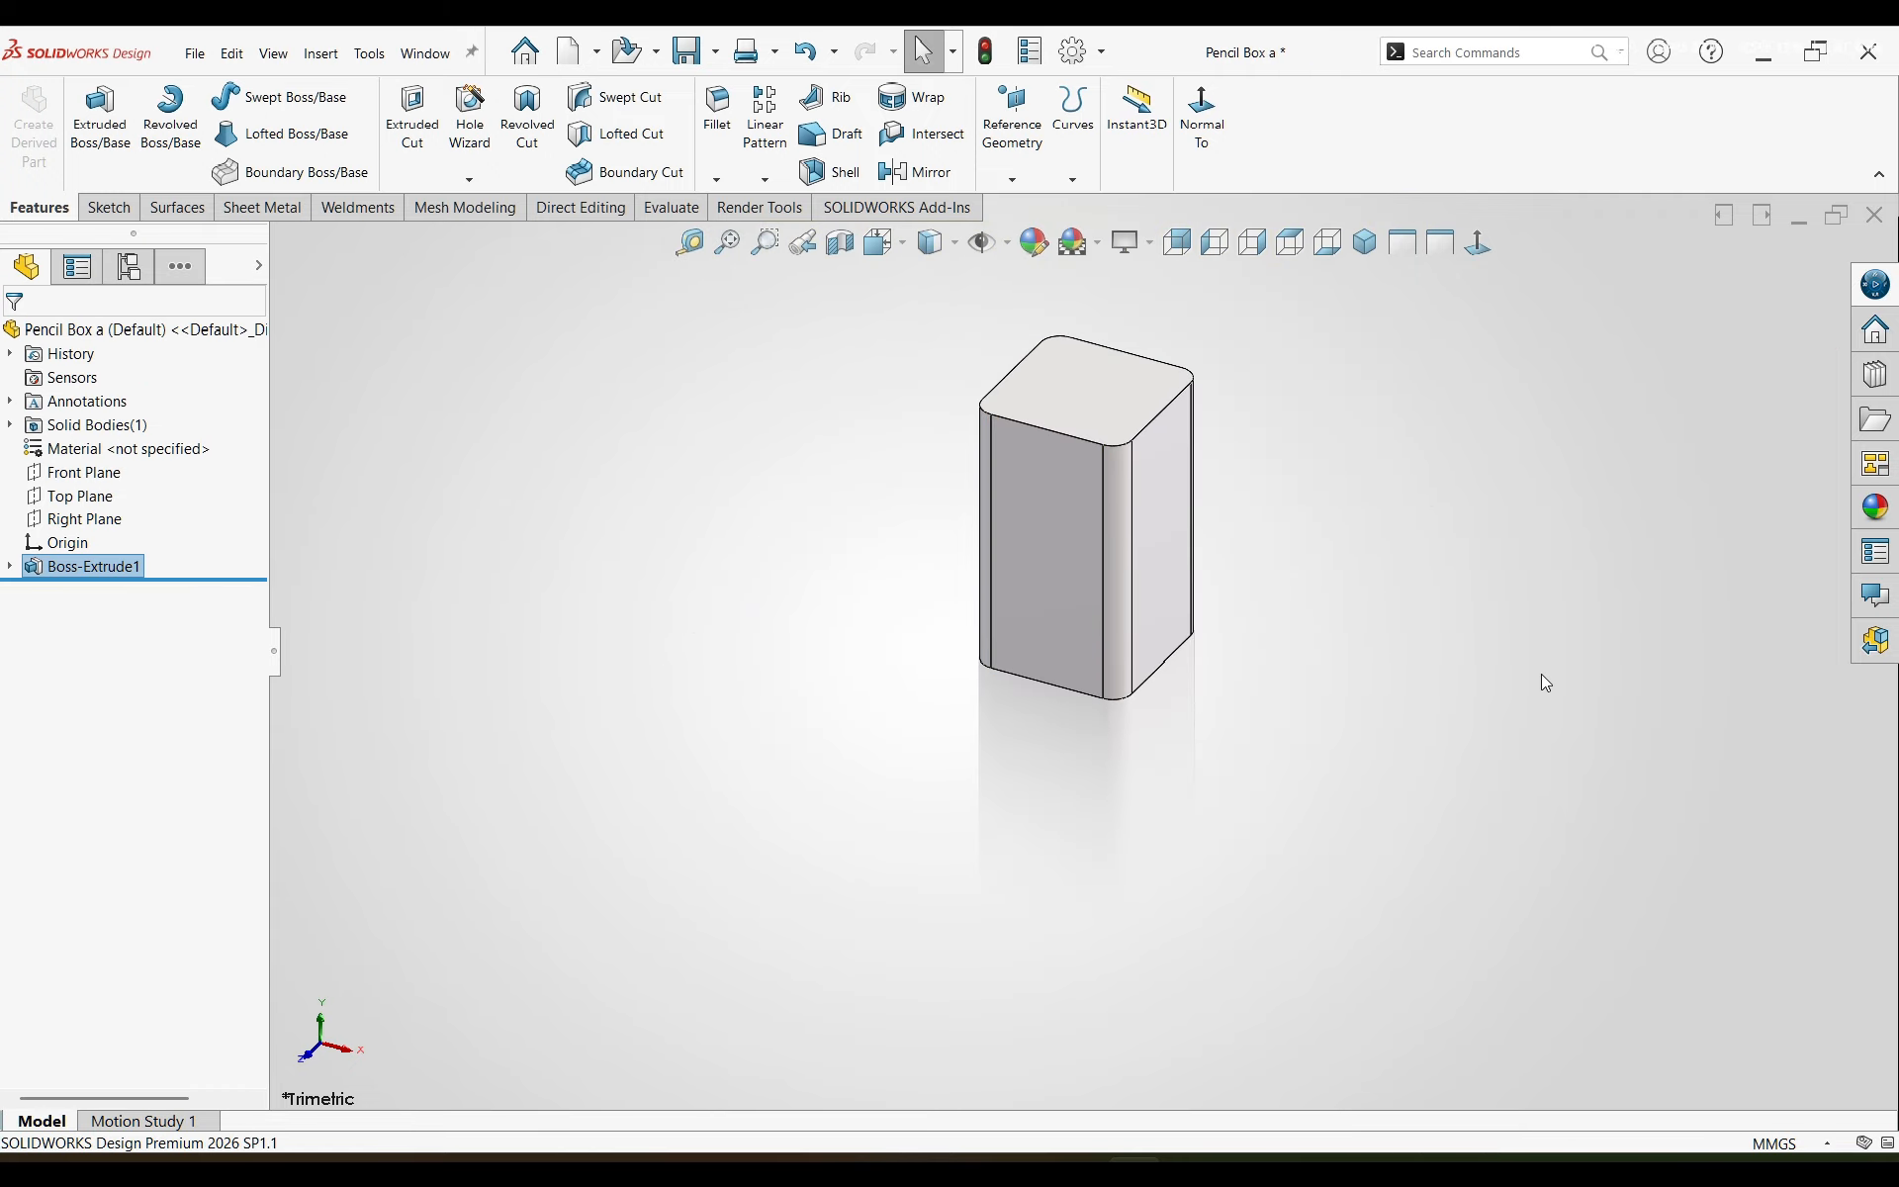
- Sketch a vertical construction line on the block's top face, joining the midpoints of its two opposite straight edges
left_click(1128, 400)
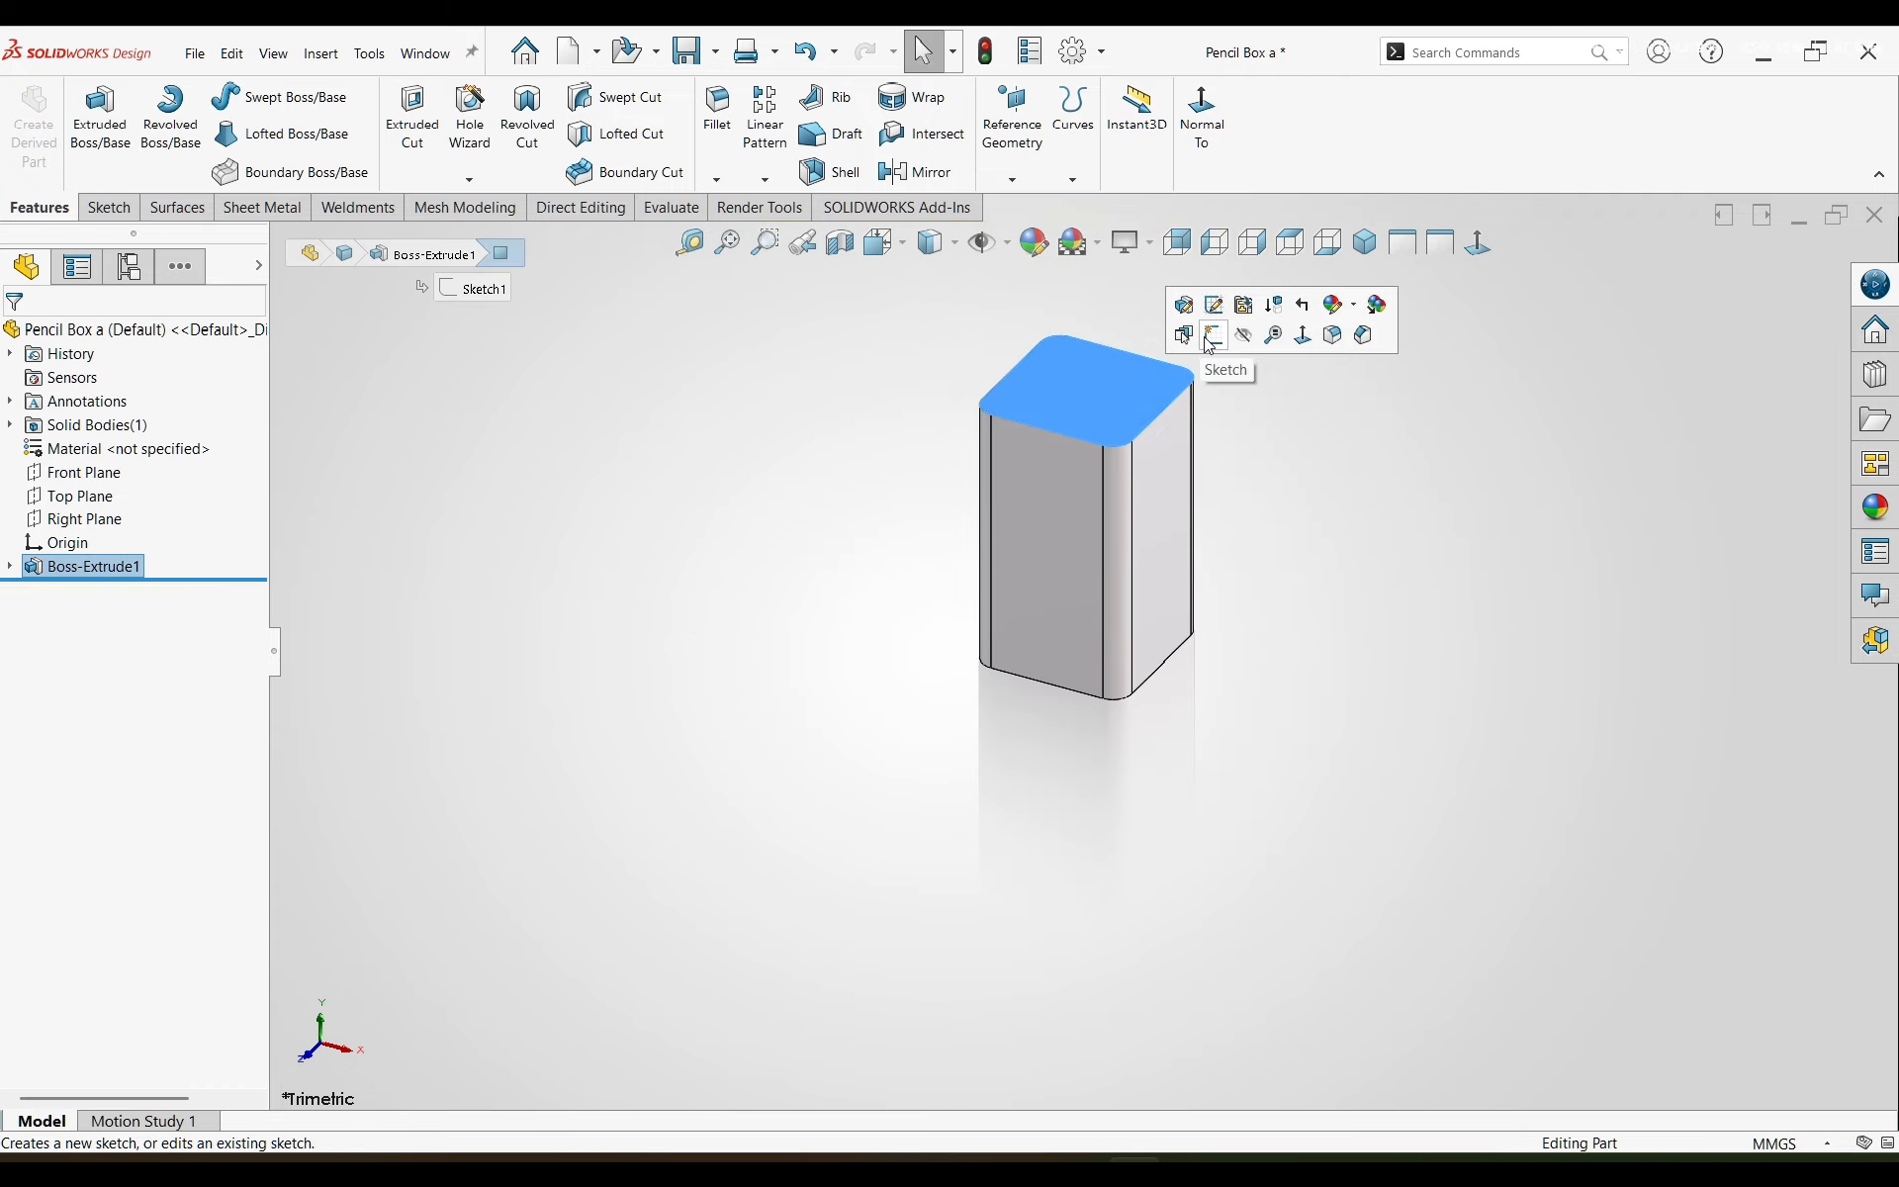
left_click(1214, 337)
key("l")
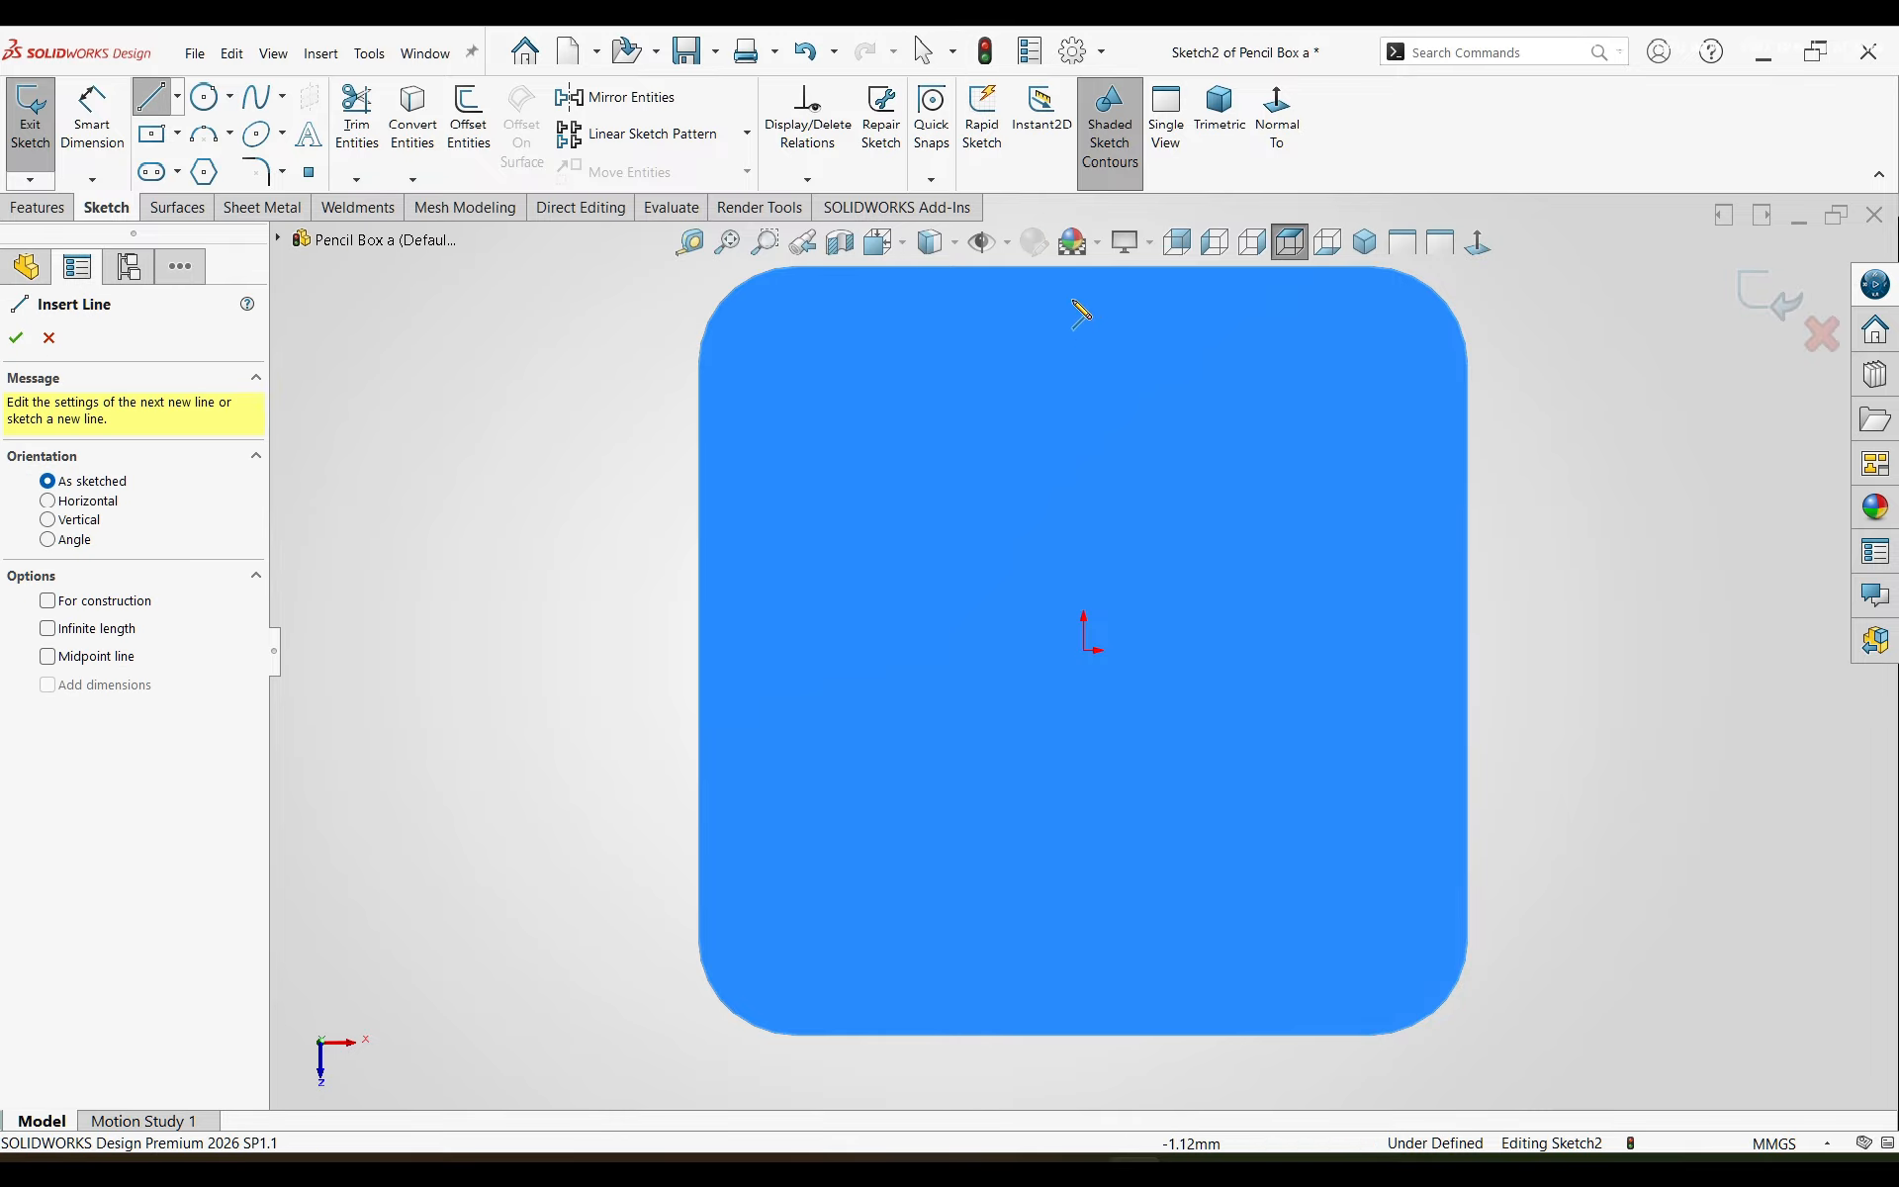
left_click(1083, 267)
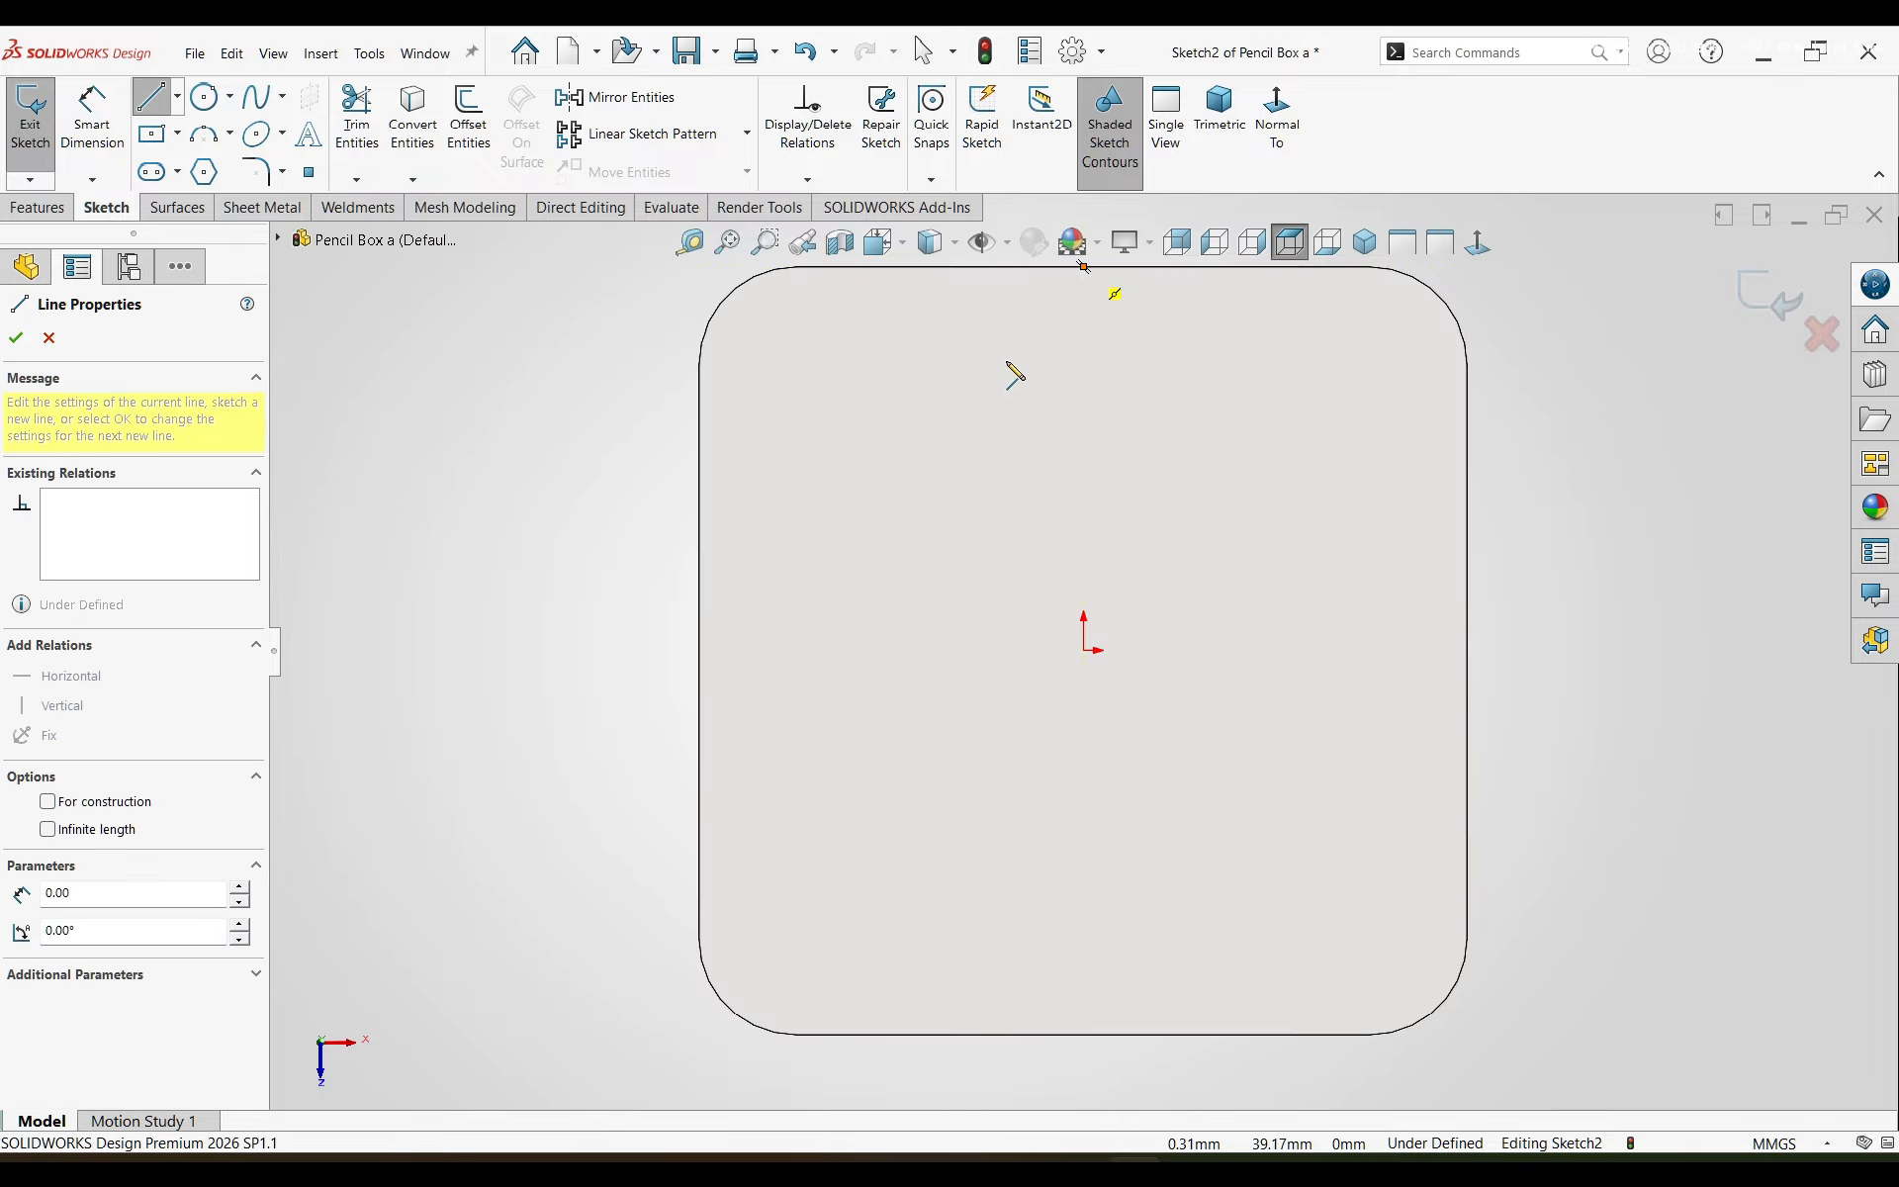
left_click(1083, 1035)
key("Escape")
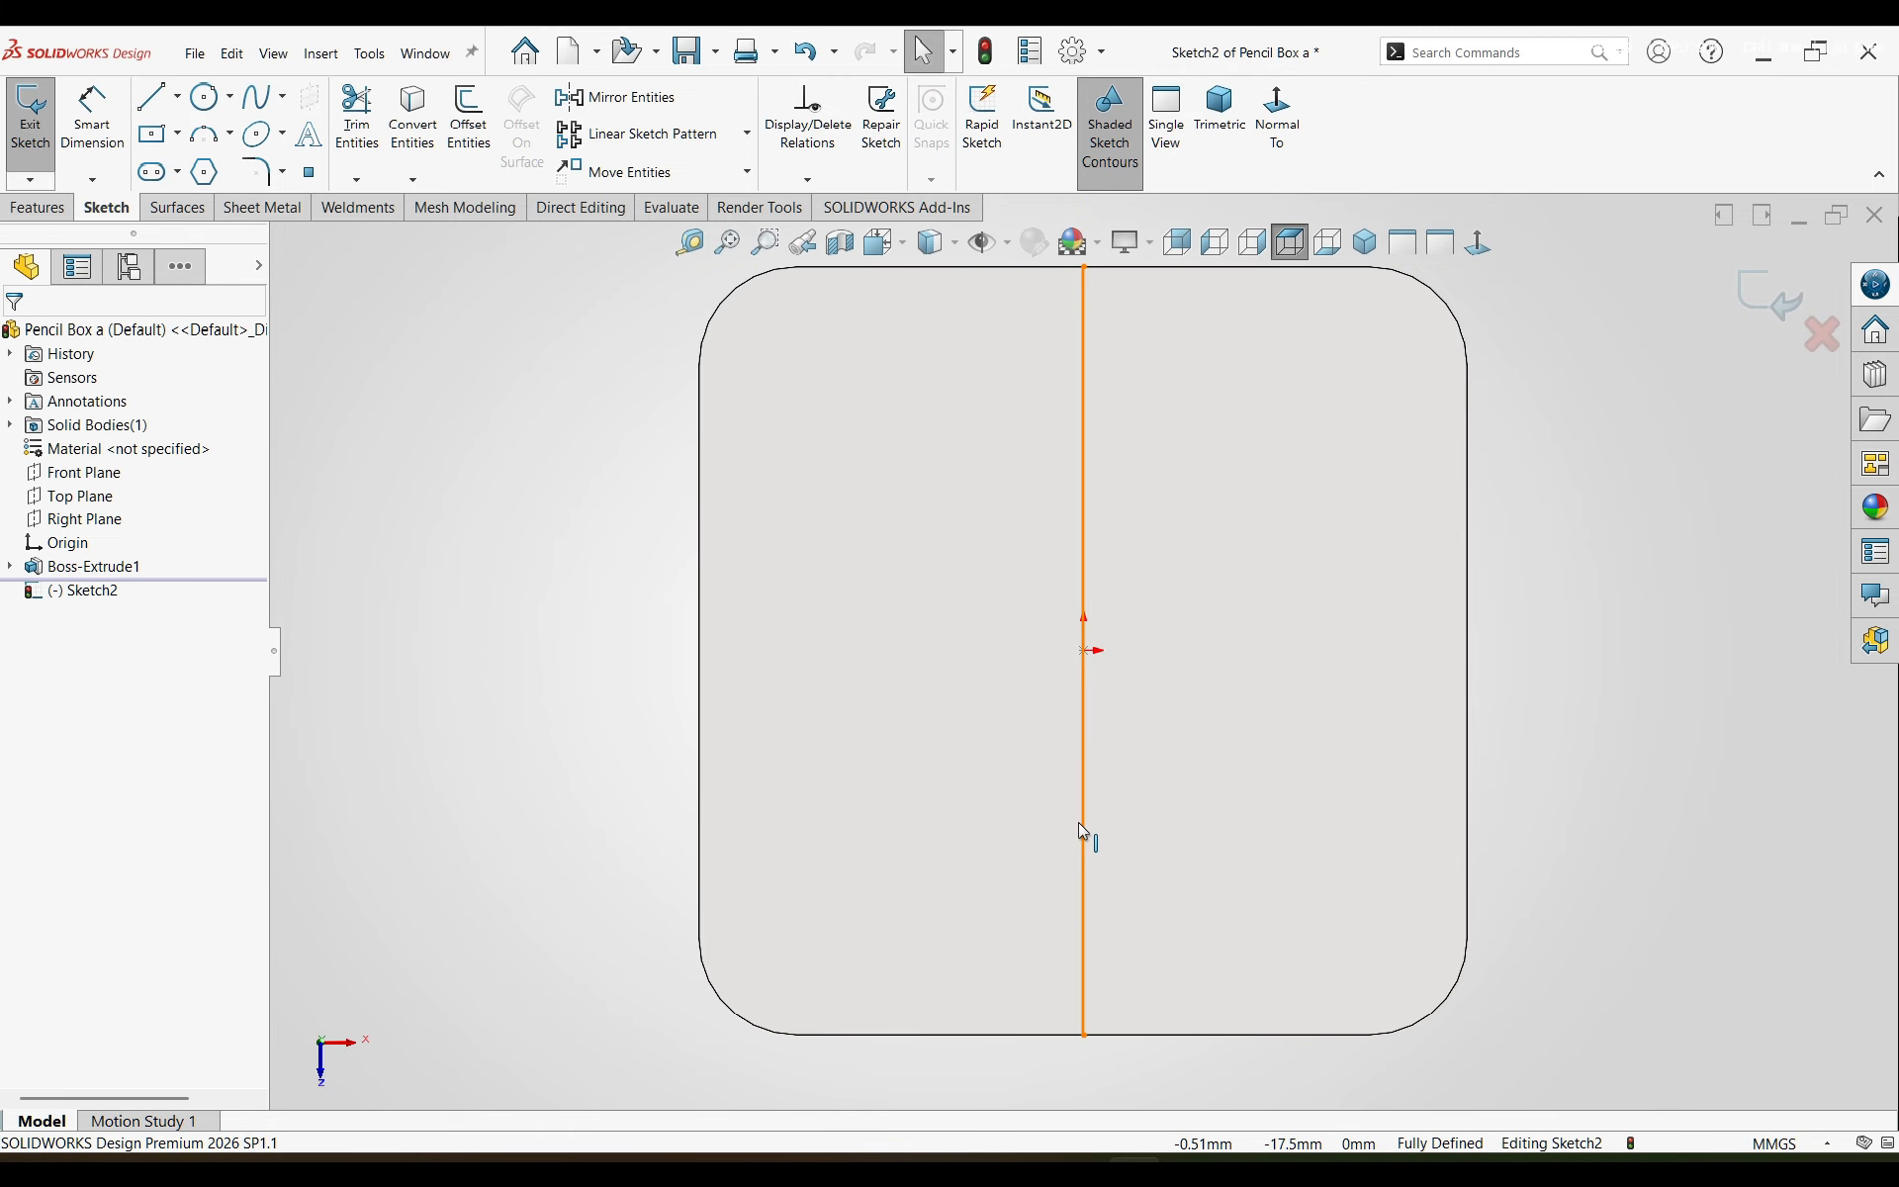
right_click(1083, 820)
left_click(1136, 792)
left_click(925, 672)
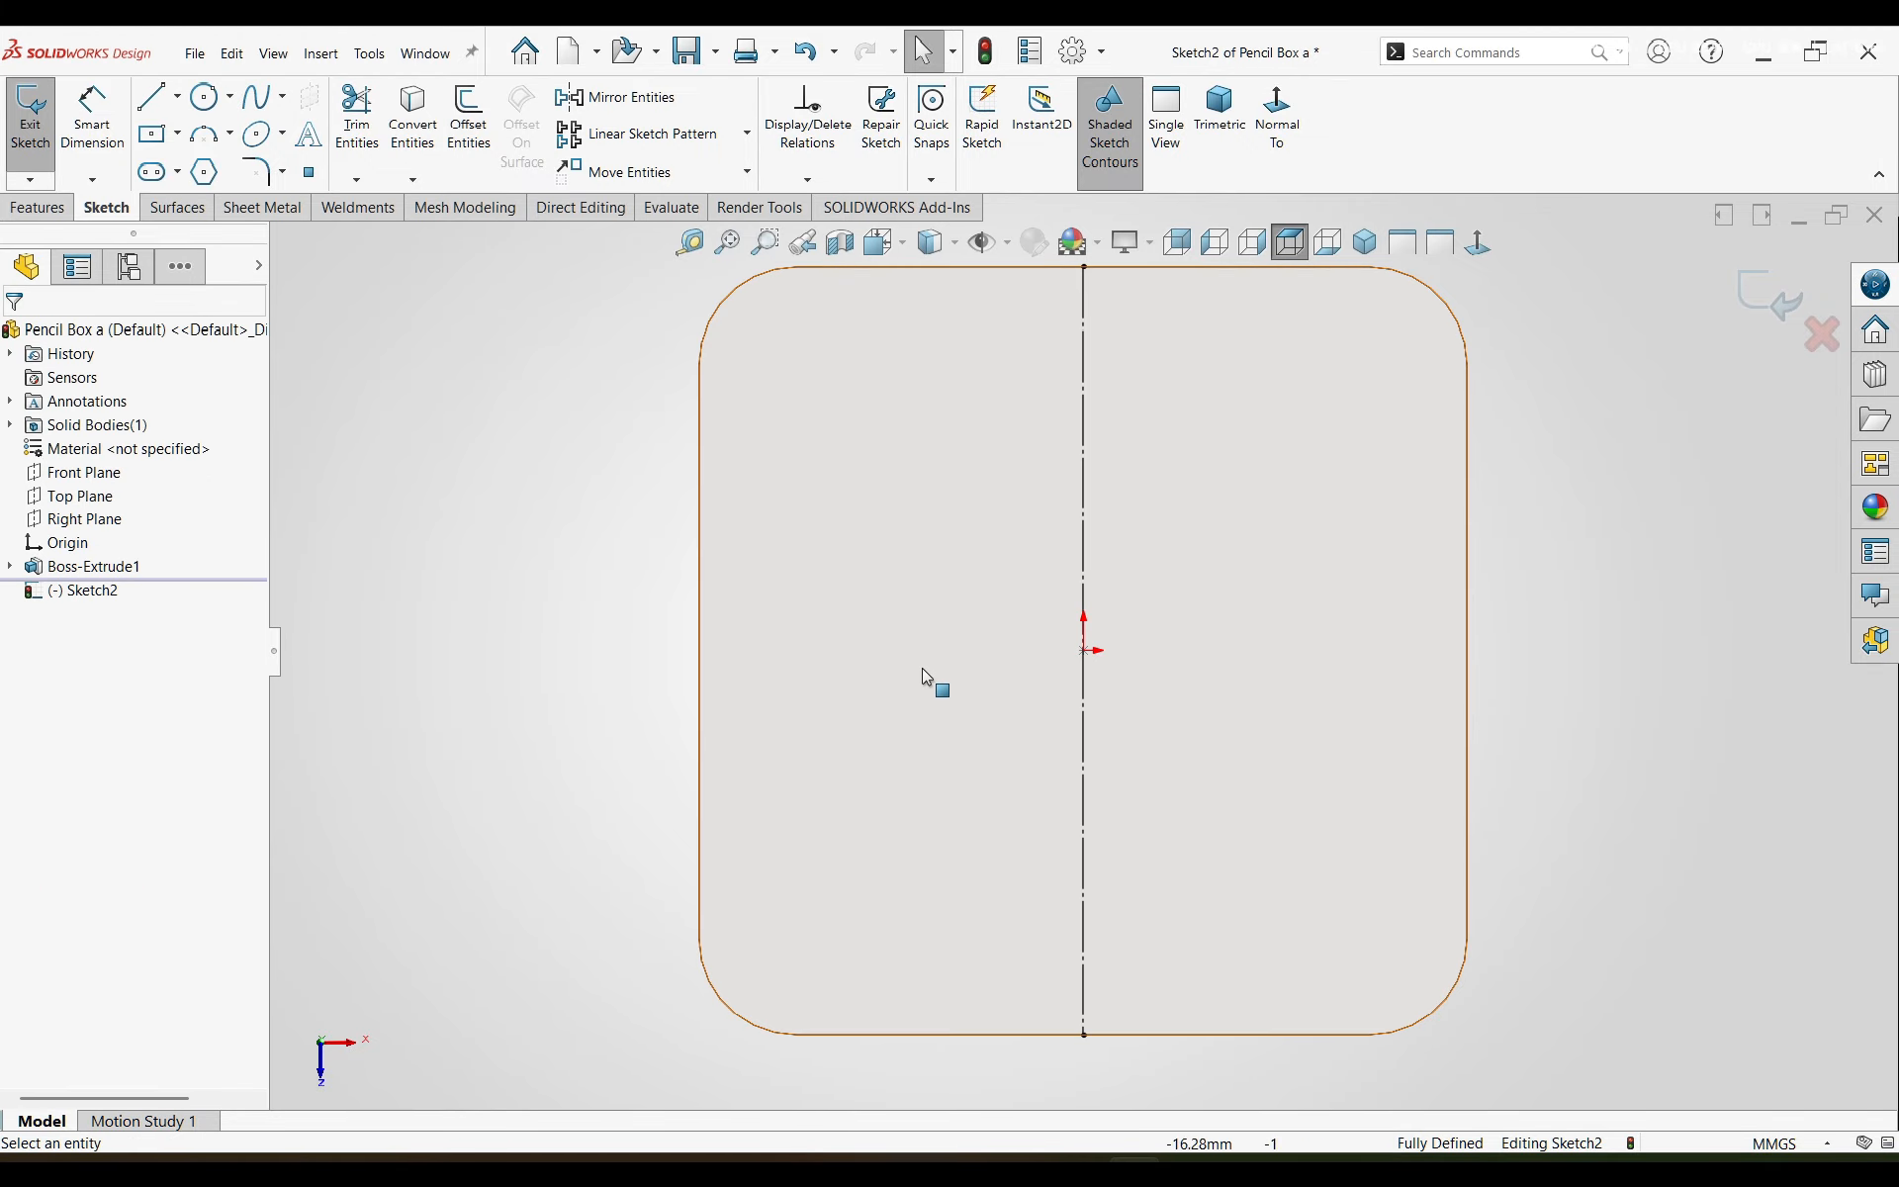
- Add an 86 by 86 mm center rectangle around the top face outline, centred on the origin
left_click(178, 135)
left_click(213, 191)
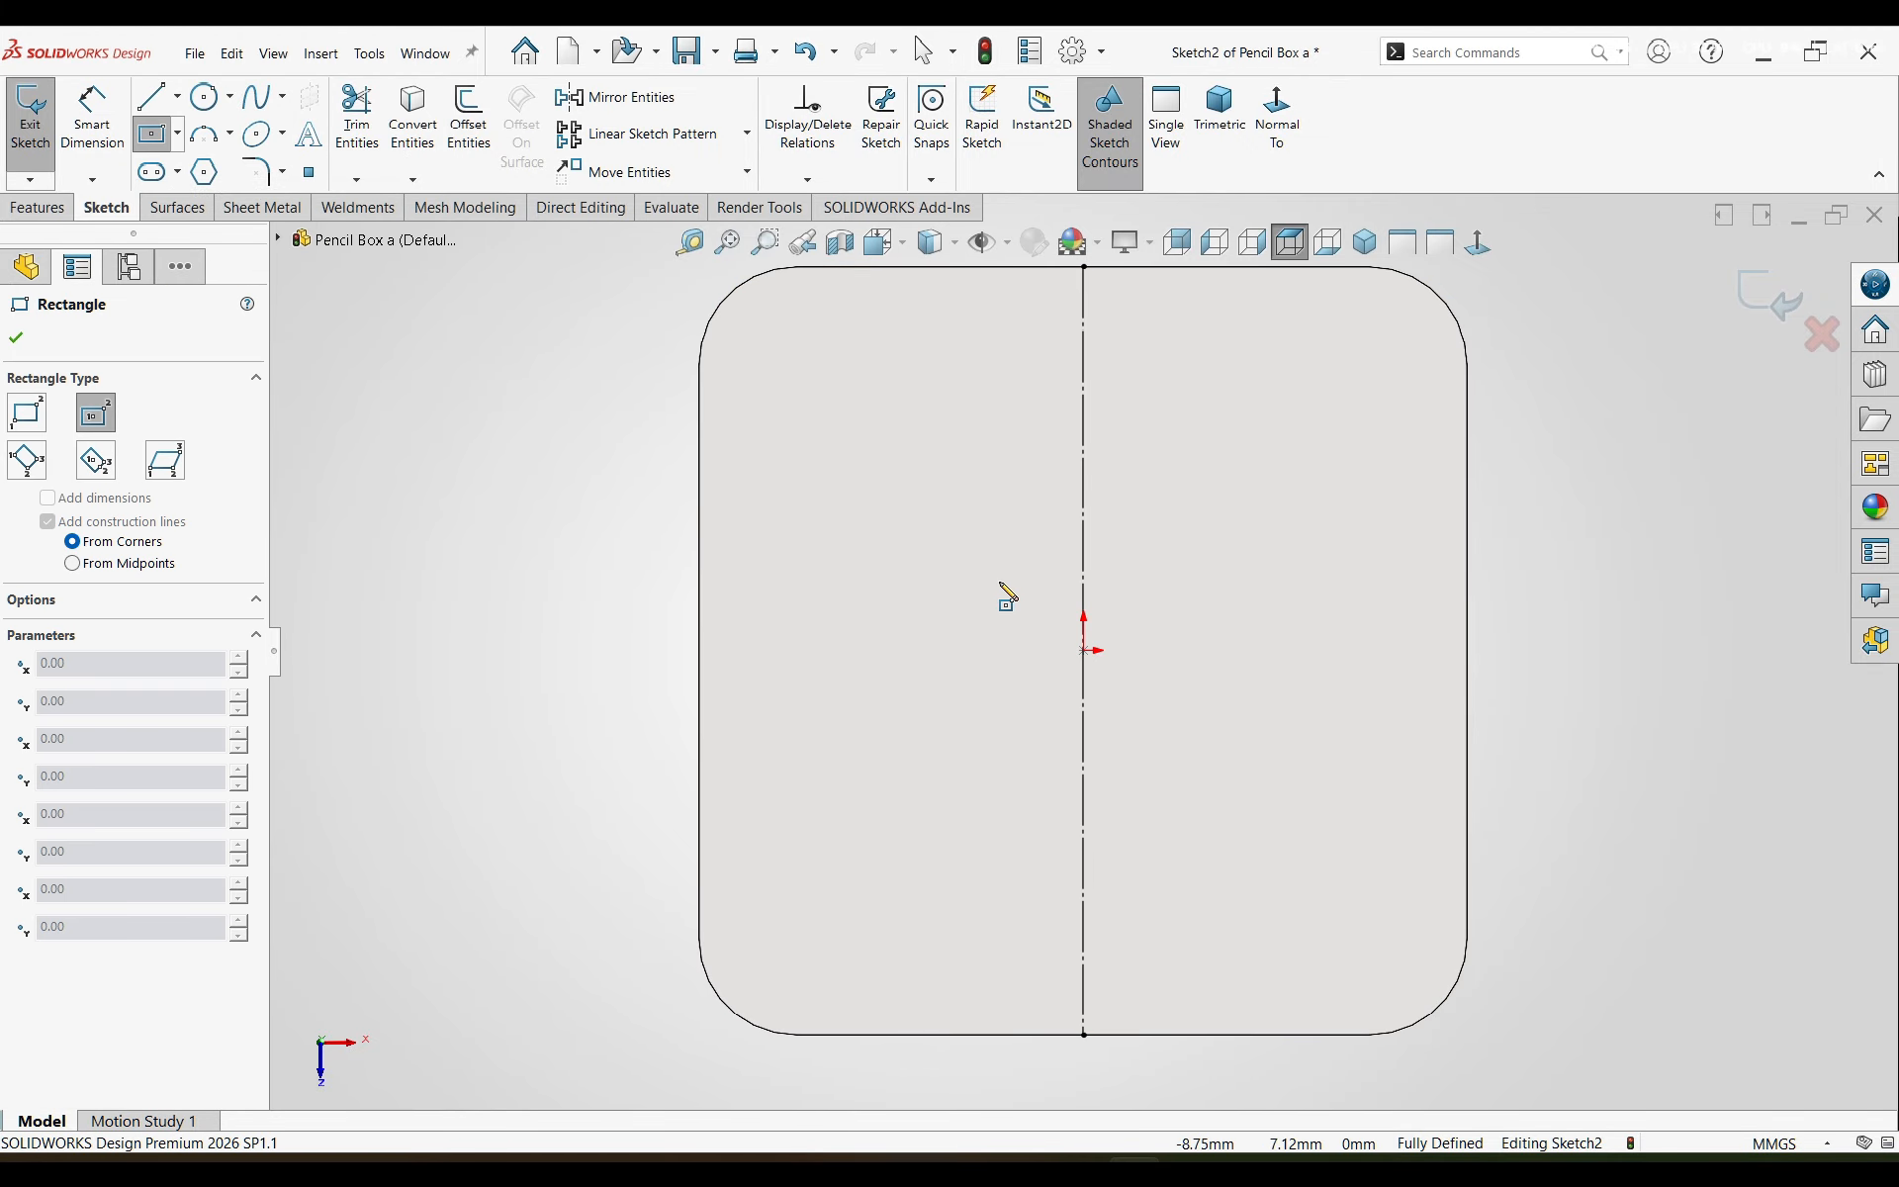
left_click(1085, 650)
scroll(1156, 630, "up", 5)
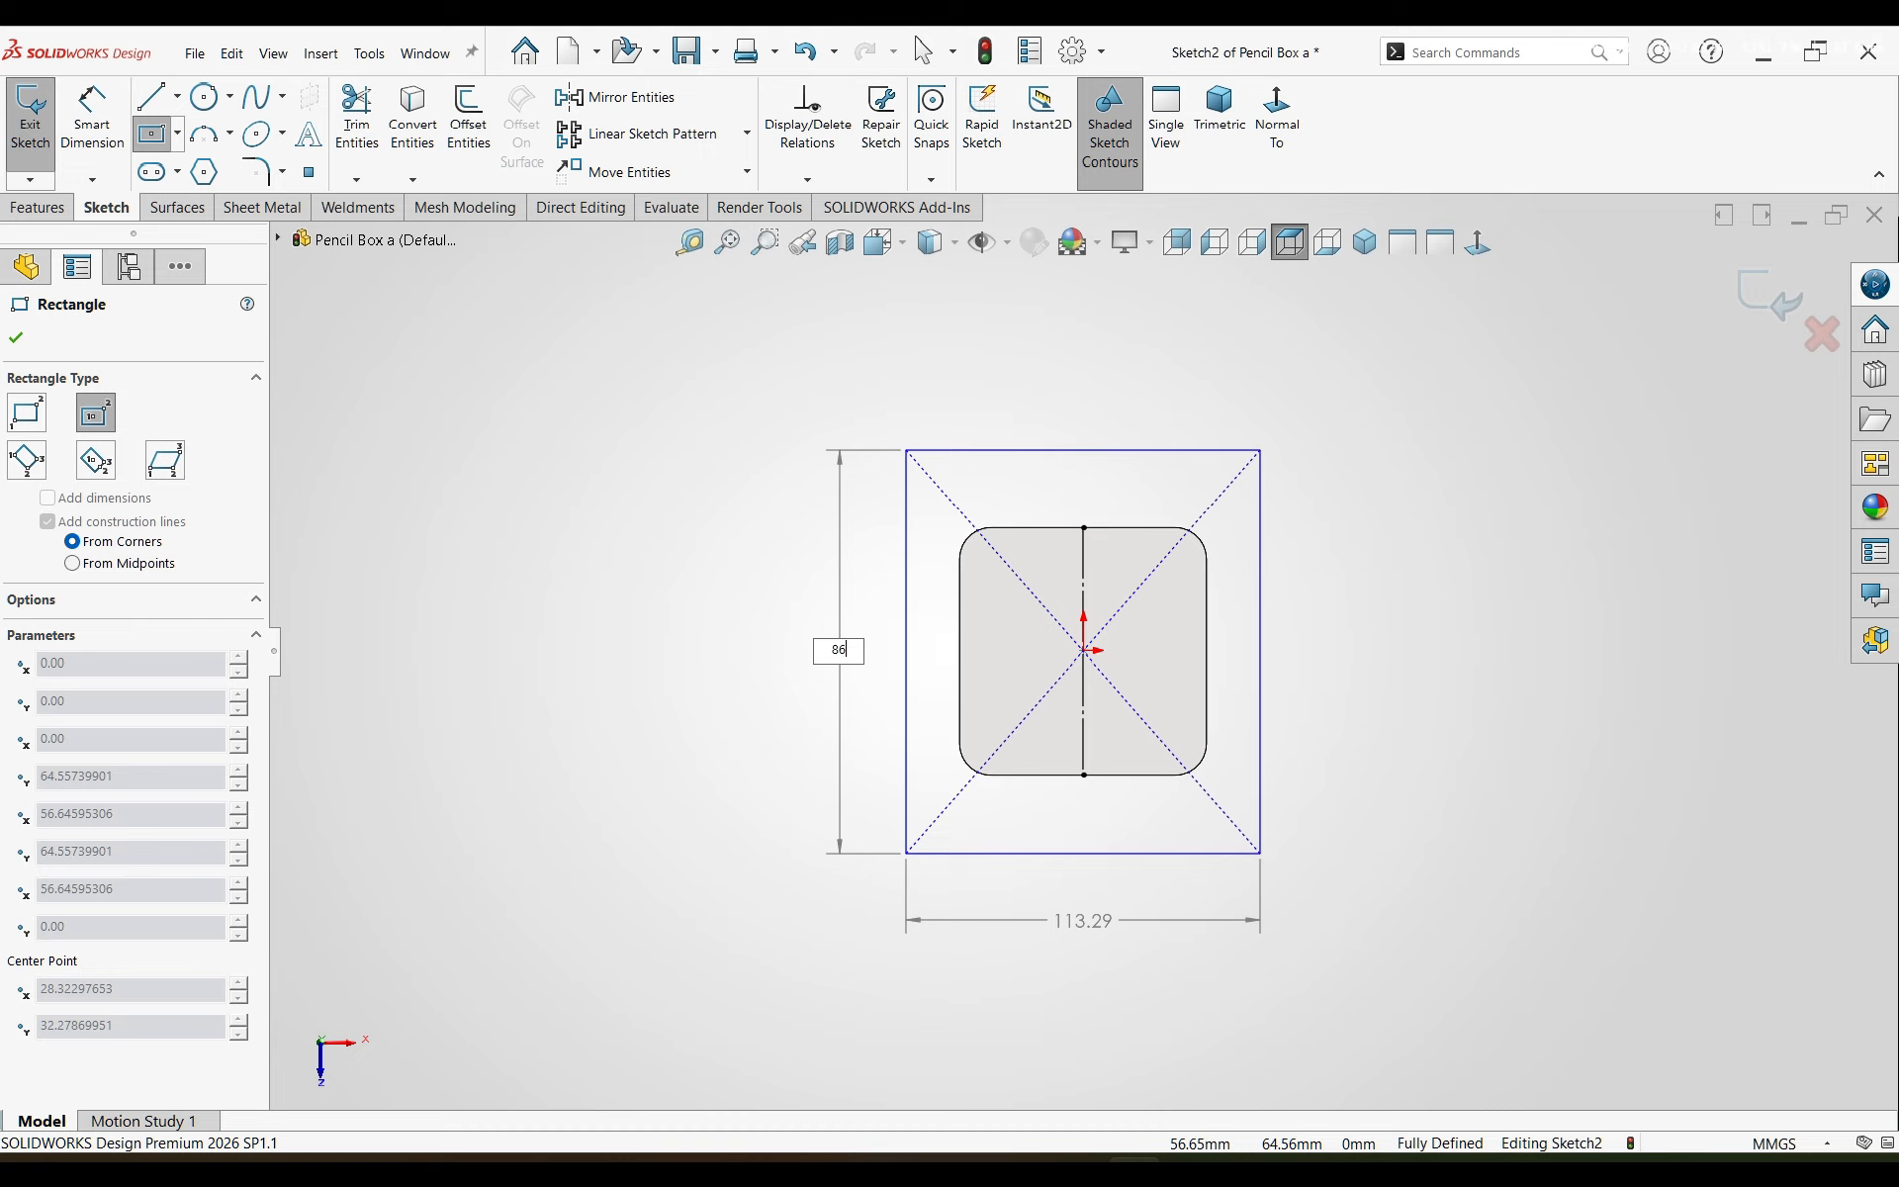
type("86")
key("Tab")
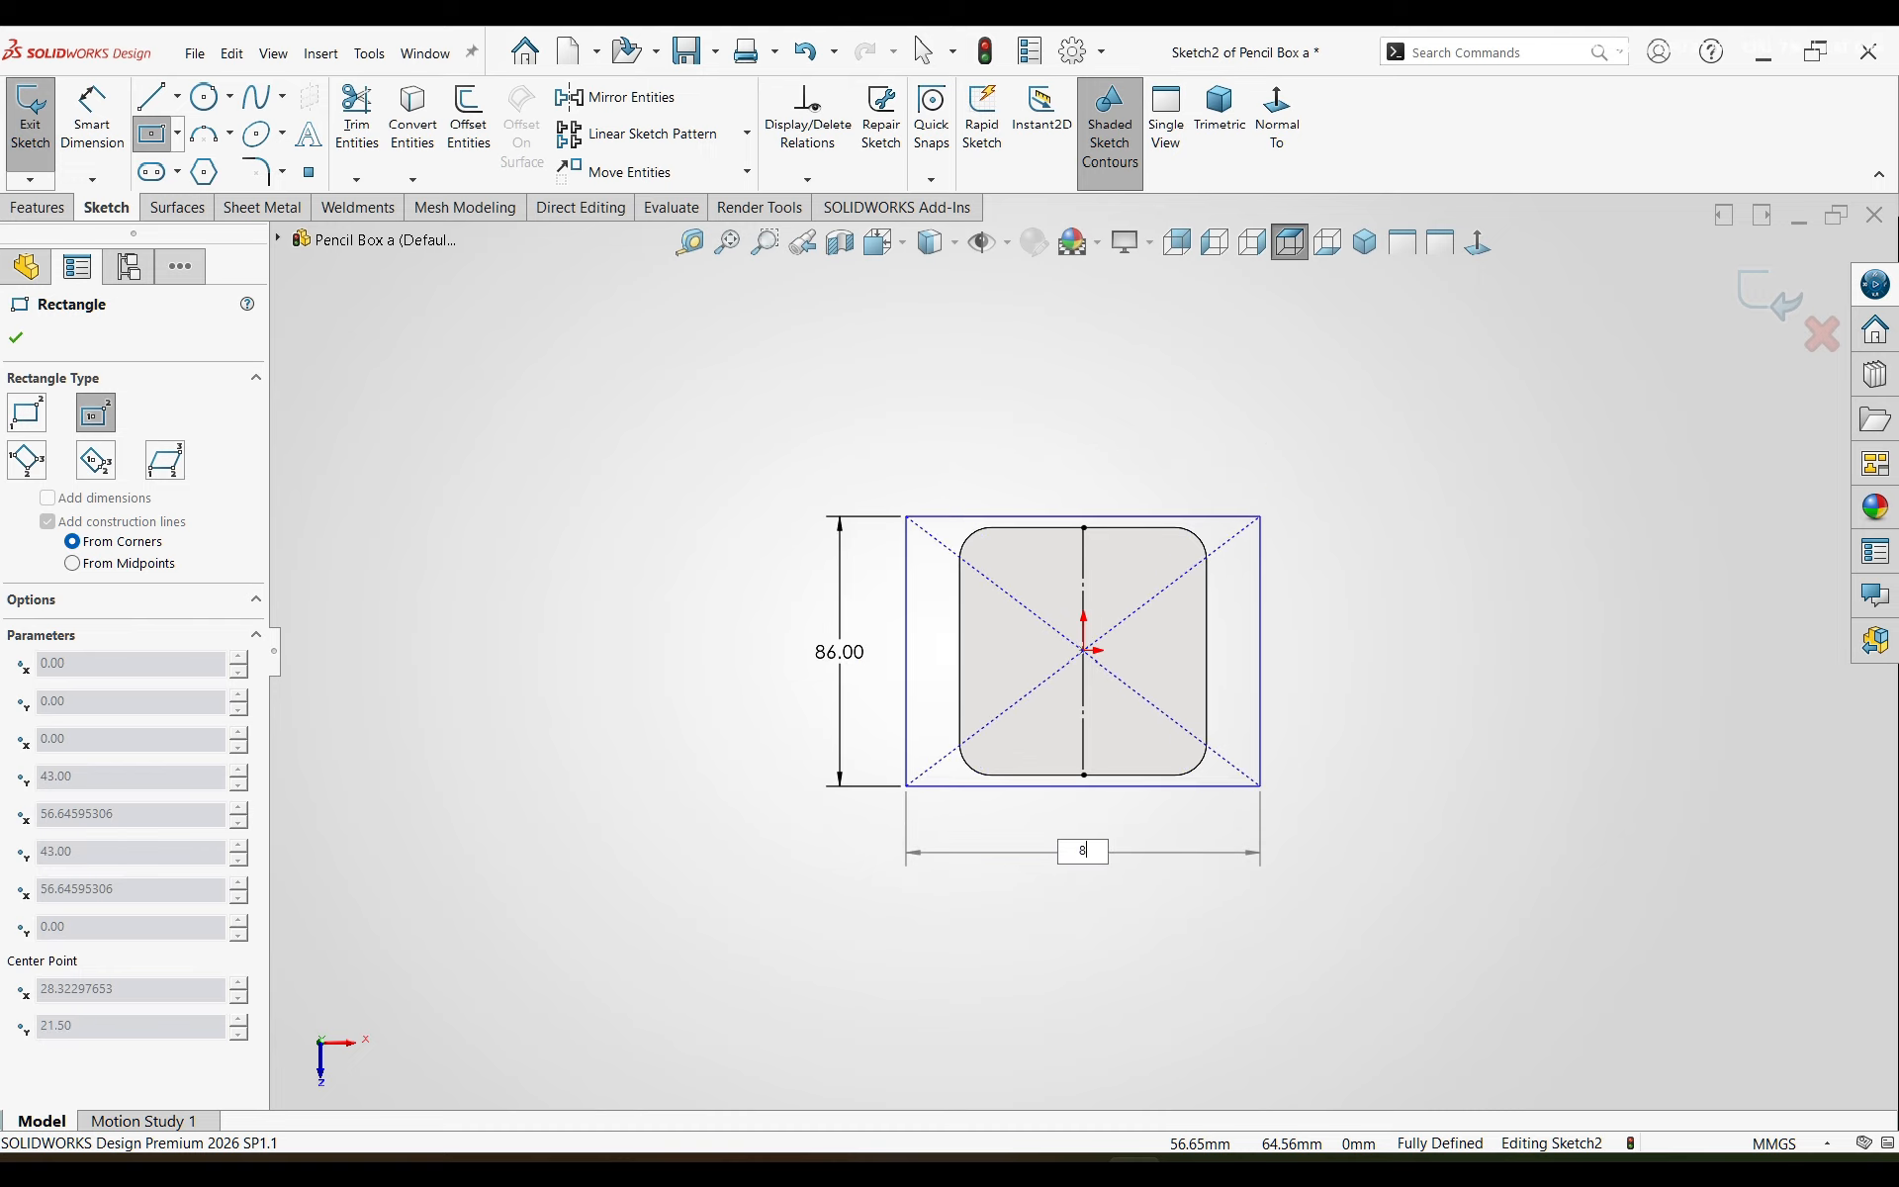
key("Return")
key("Escape")
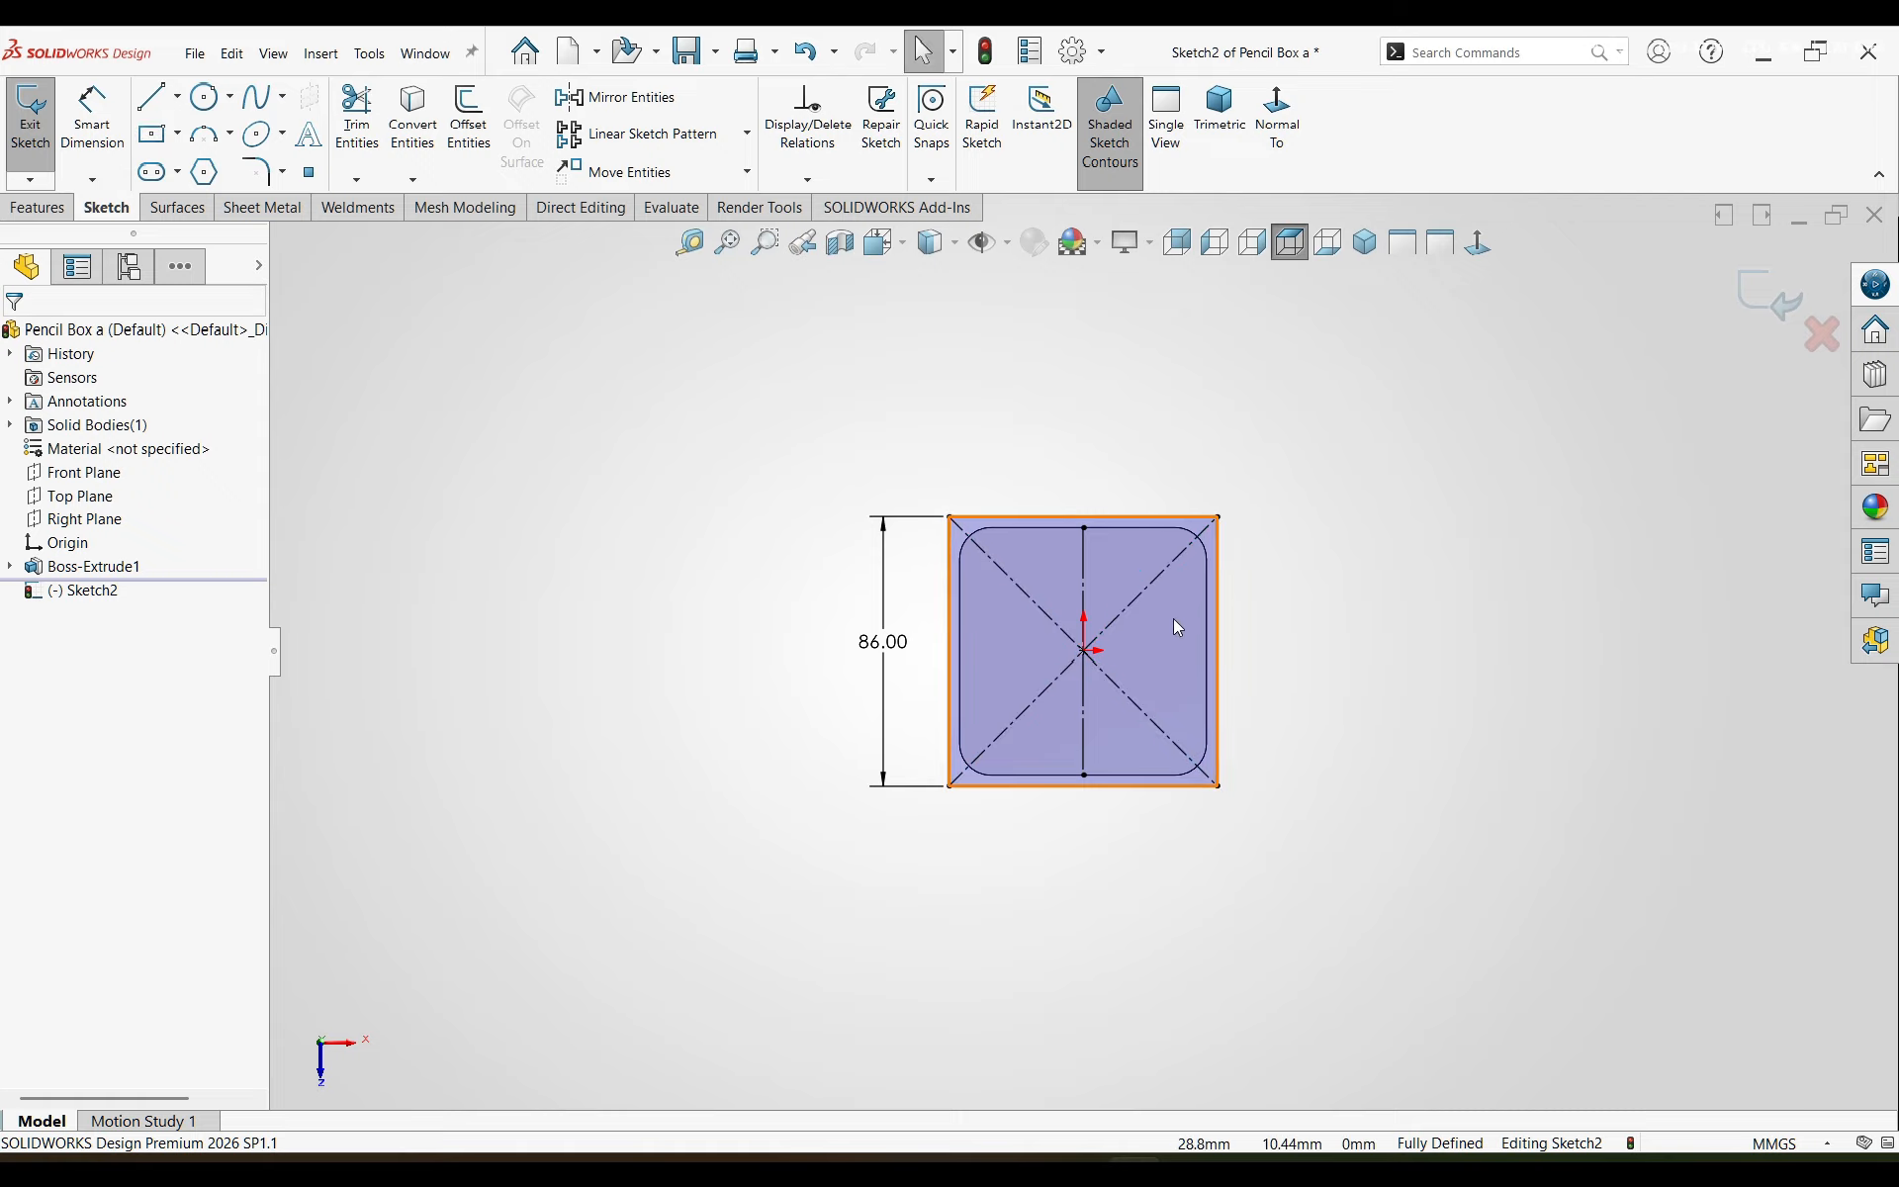
- Round the four corners of the 86 mm square with 13 mm sketch fillets, leaving the construction line out of the selection
scroll(1173, 619, "down", 3)
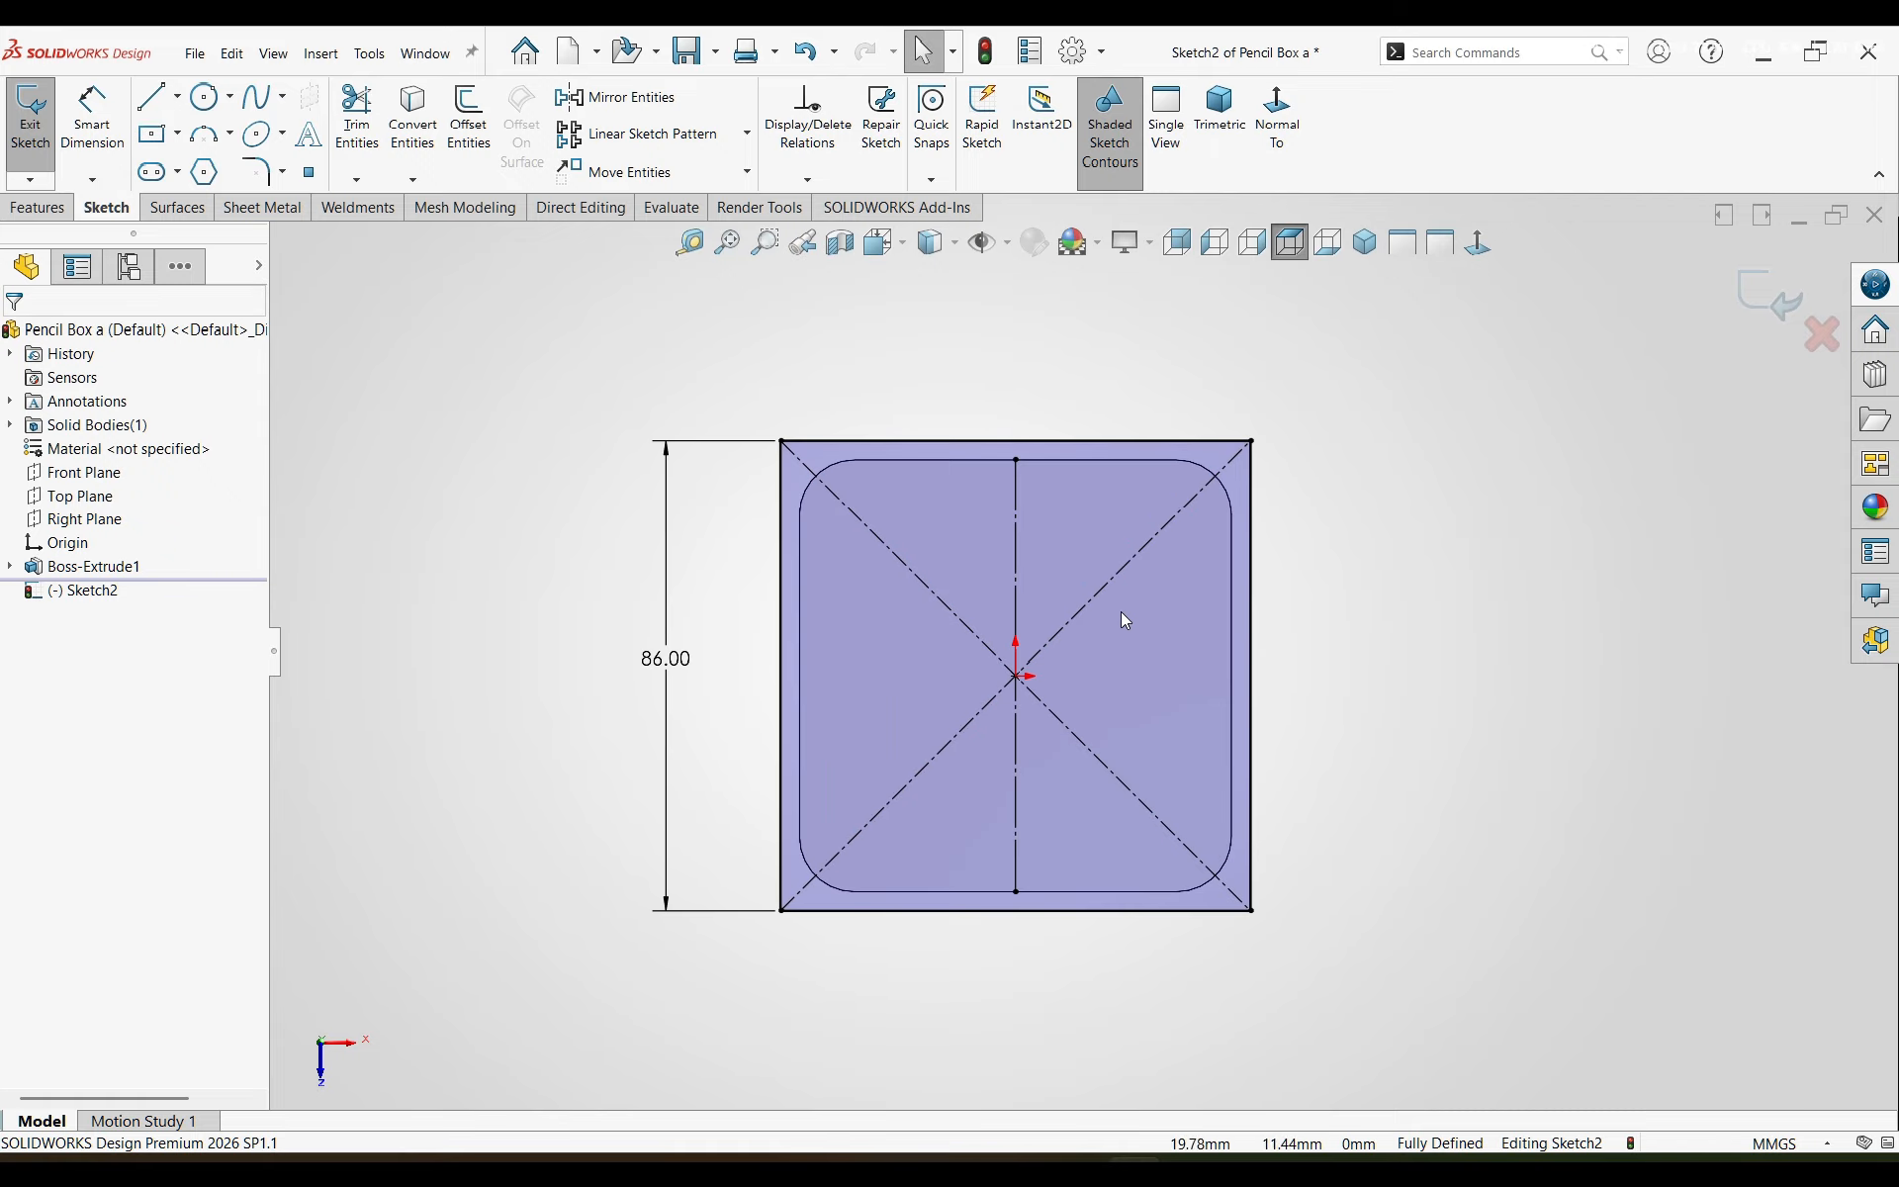
left_click(259, 172)
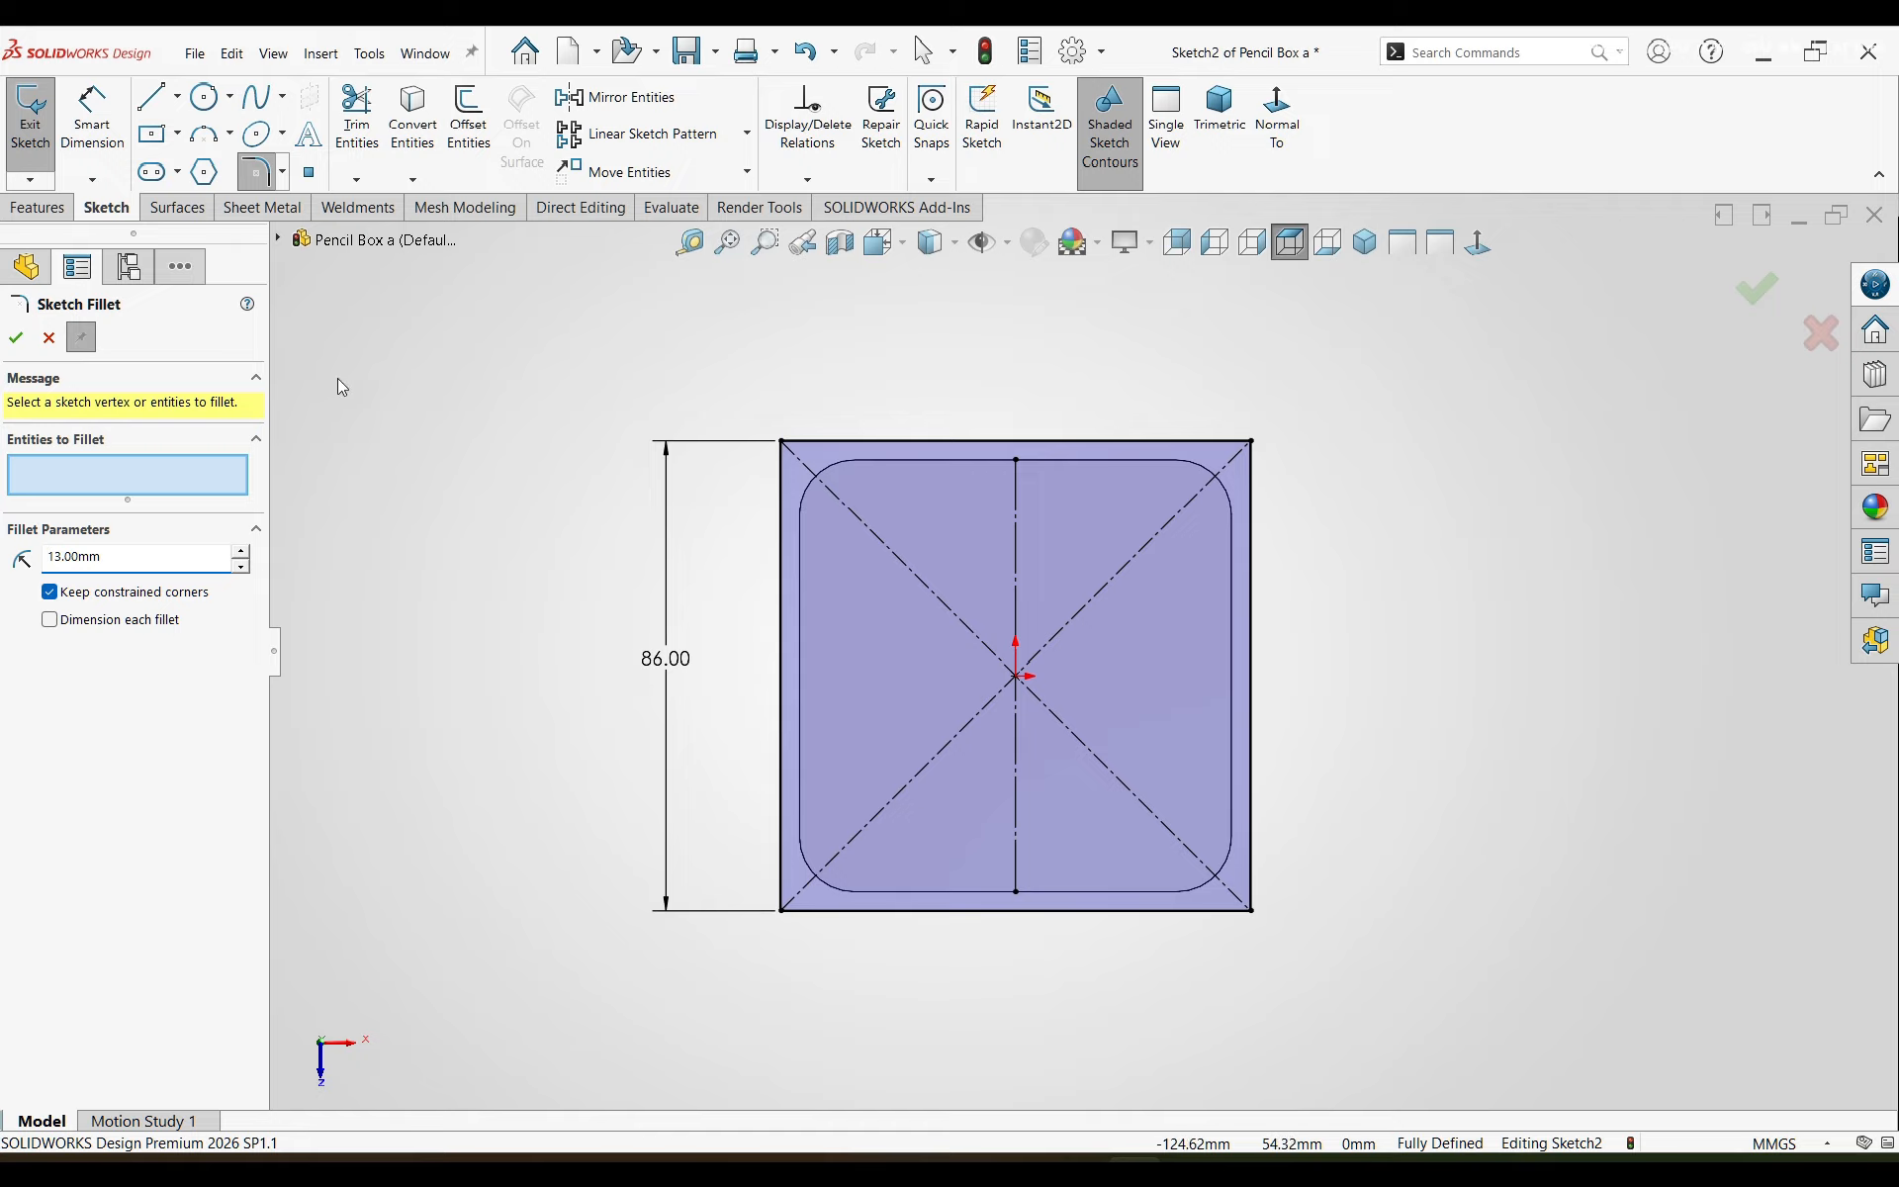
left_click_drag(694, 370, 1249, 958)
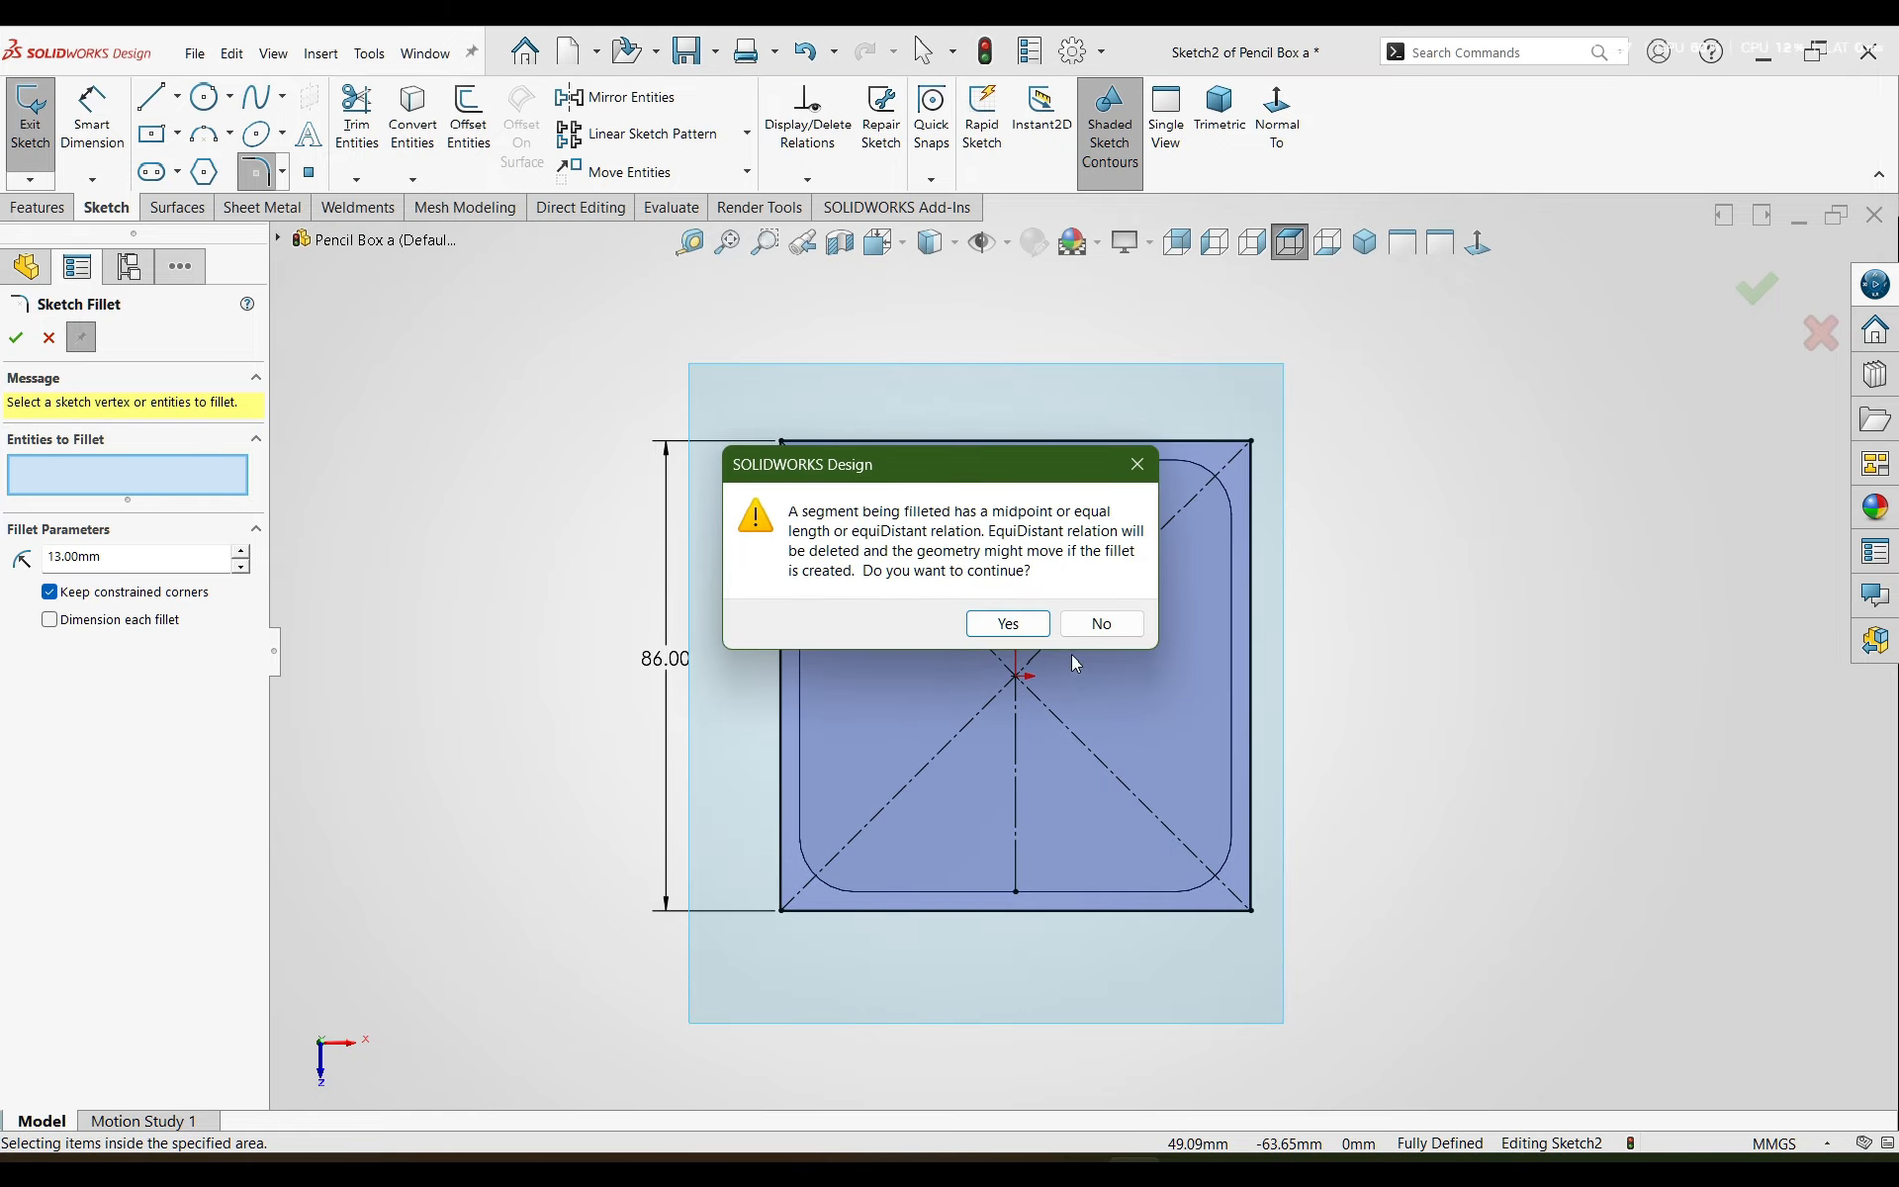
left_click(1020, 624)
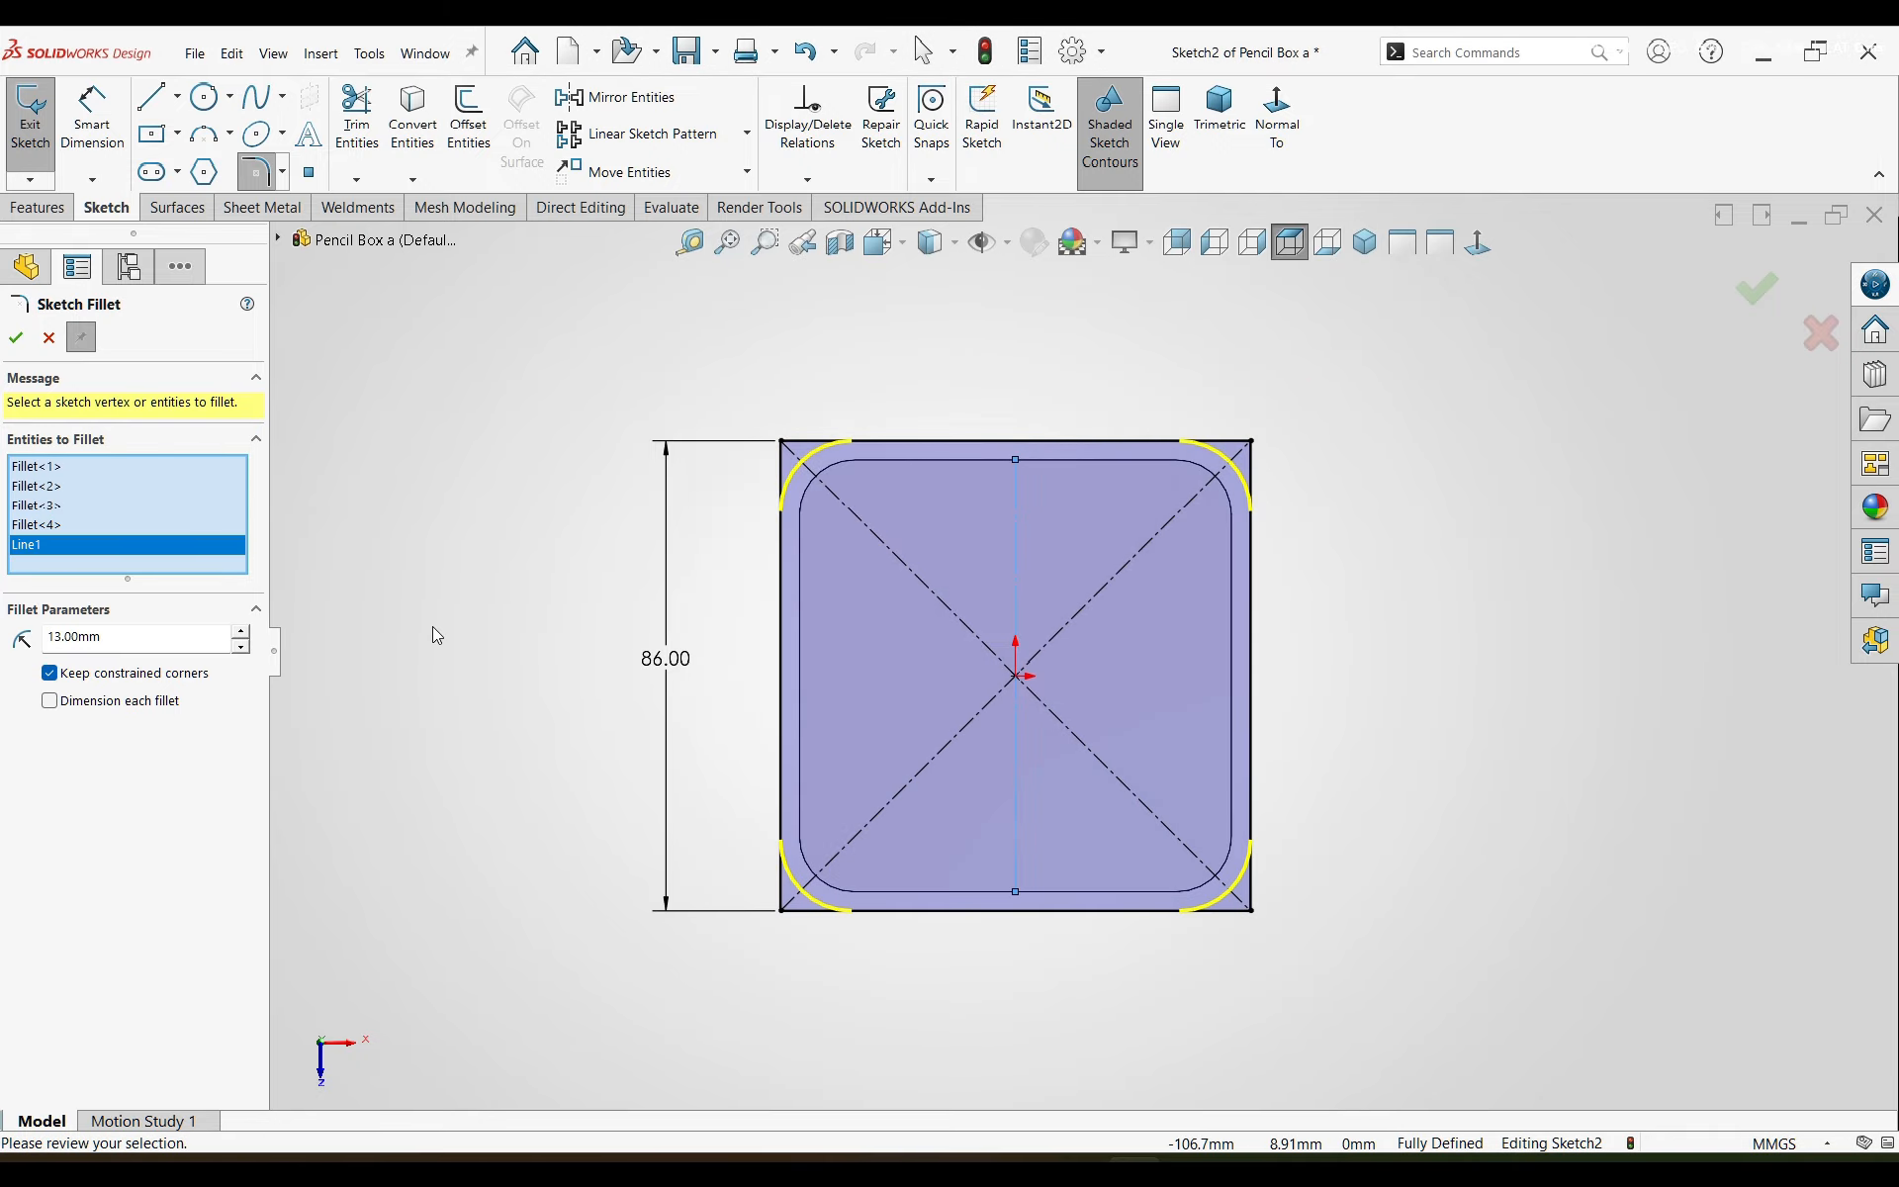
right_click(74, 552)
left_click(125, 581)
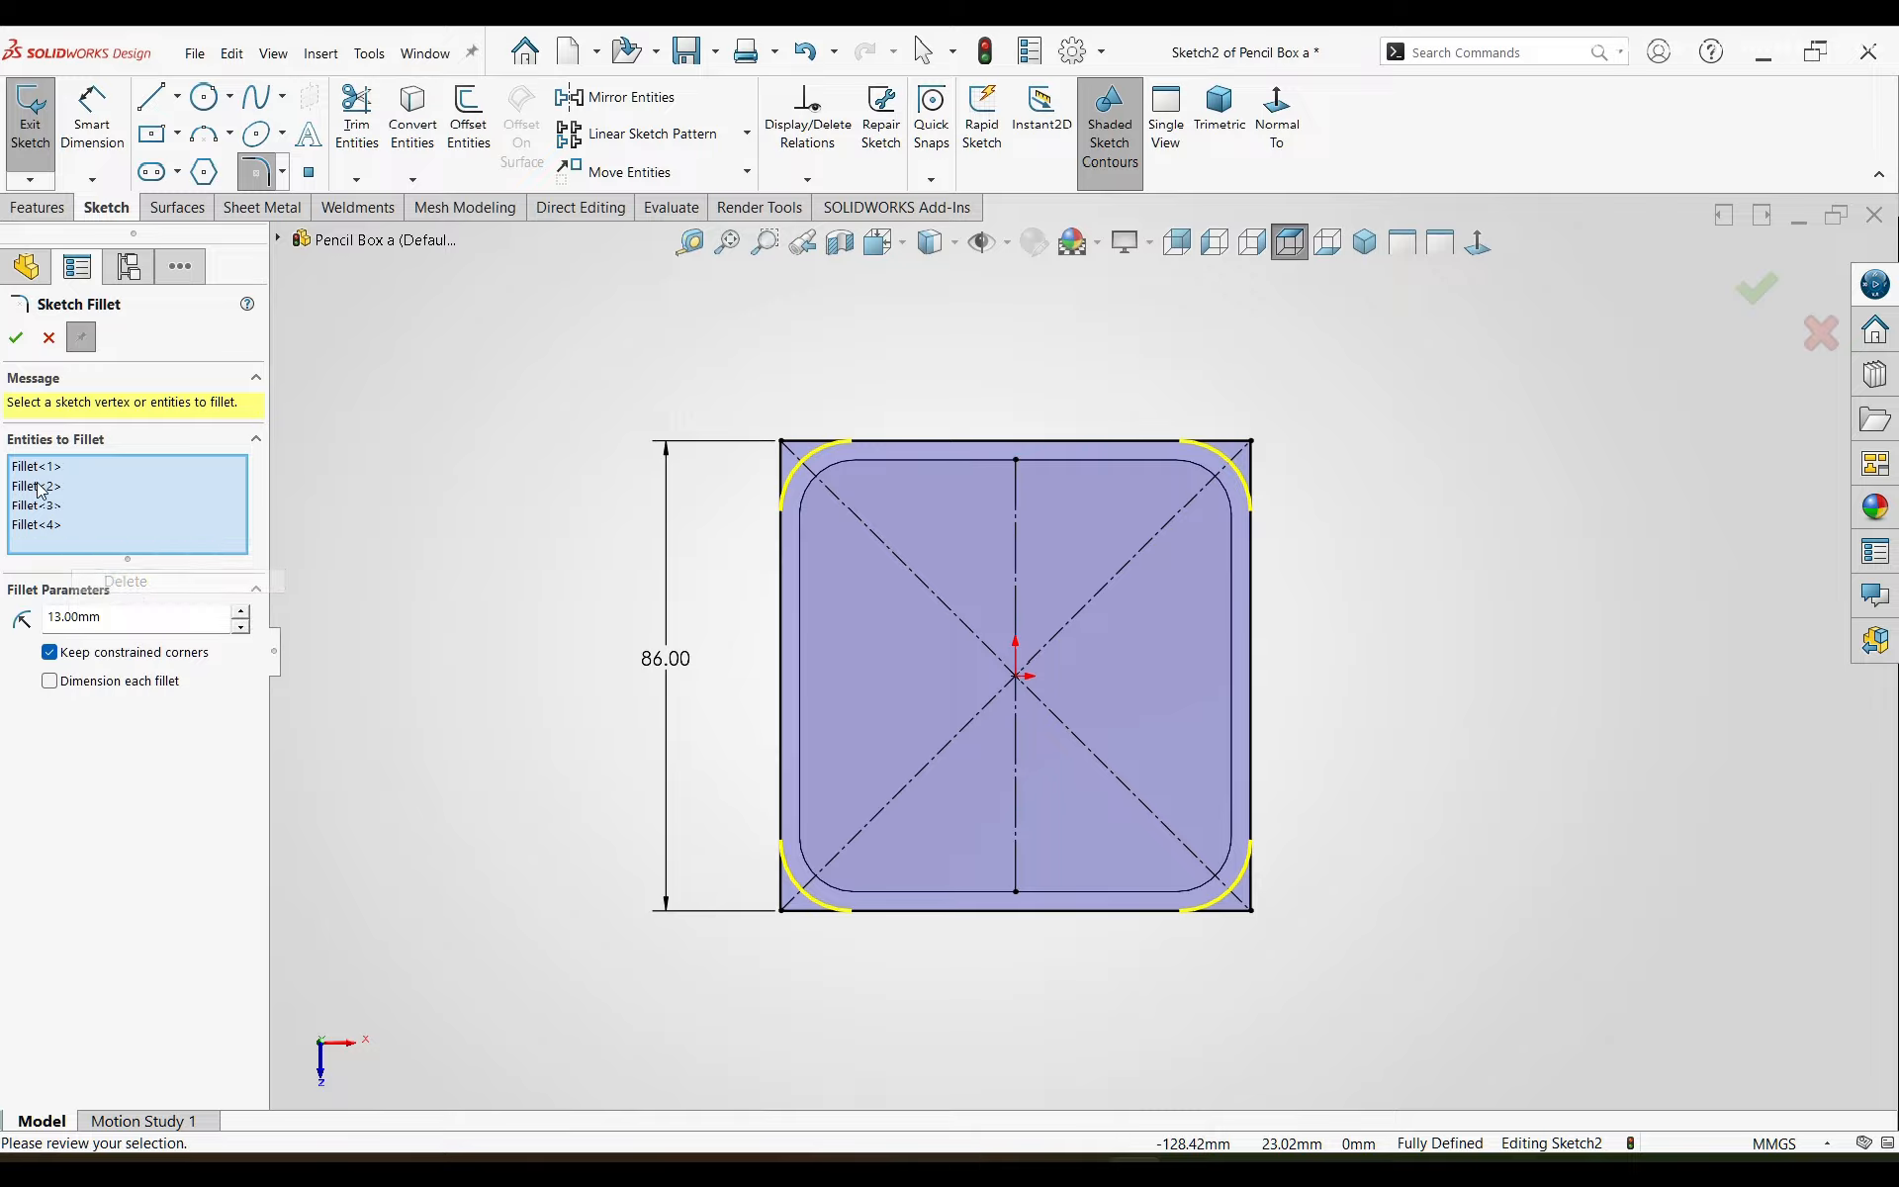
left_click(15, 340)
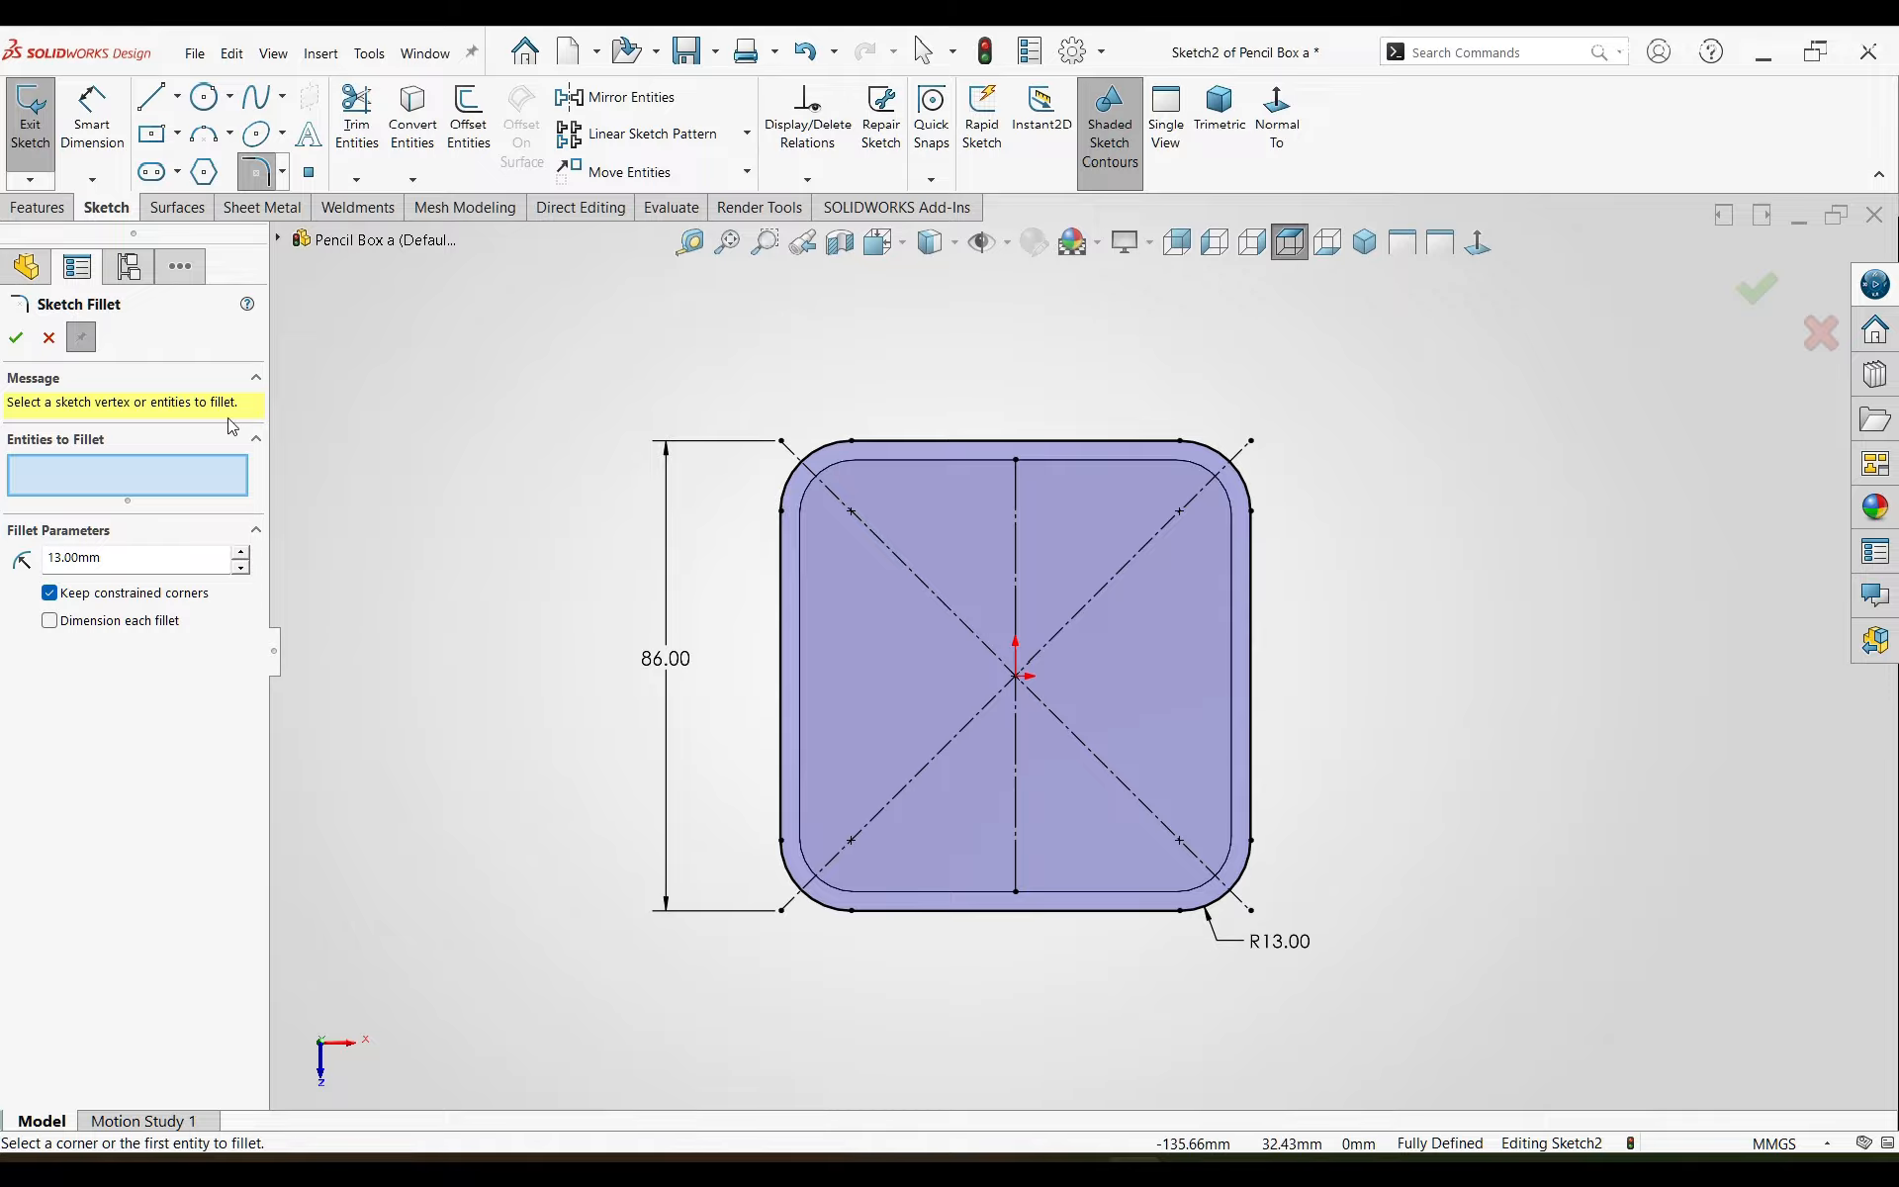
left_click(48, 338)
- Extrude the larger rounded square 2 mm upward, merged with the block, to form the rim plate
left_click(38, 207)
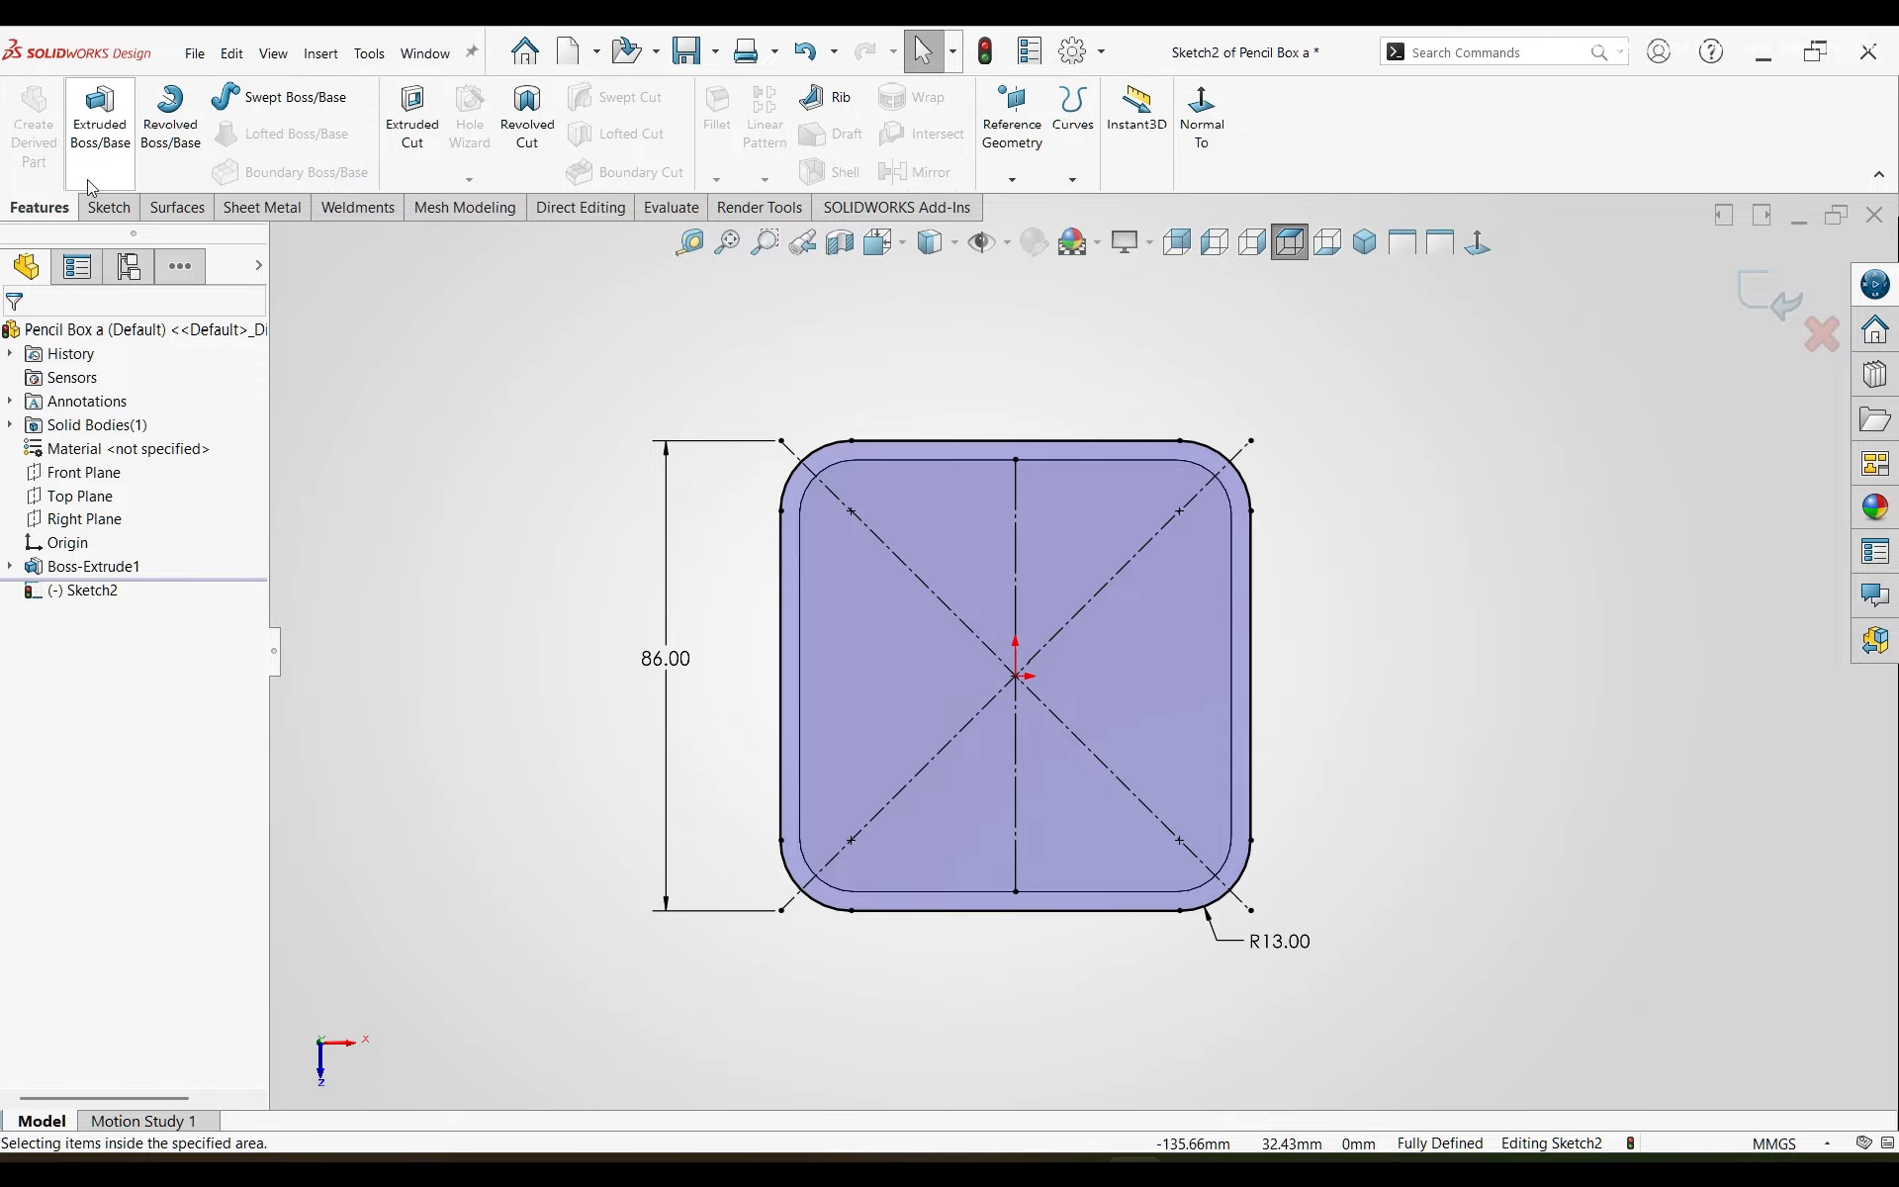
left_click(99, 123)
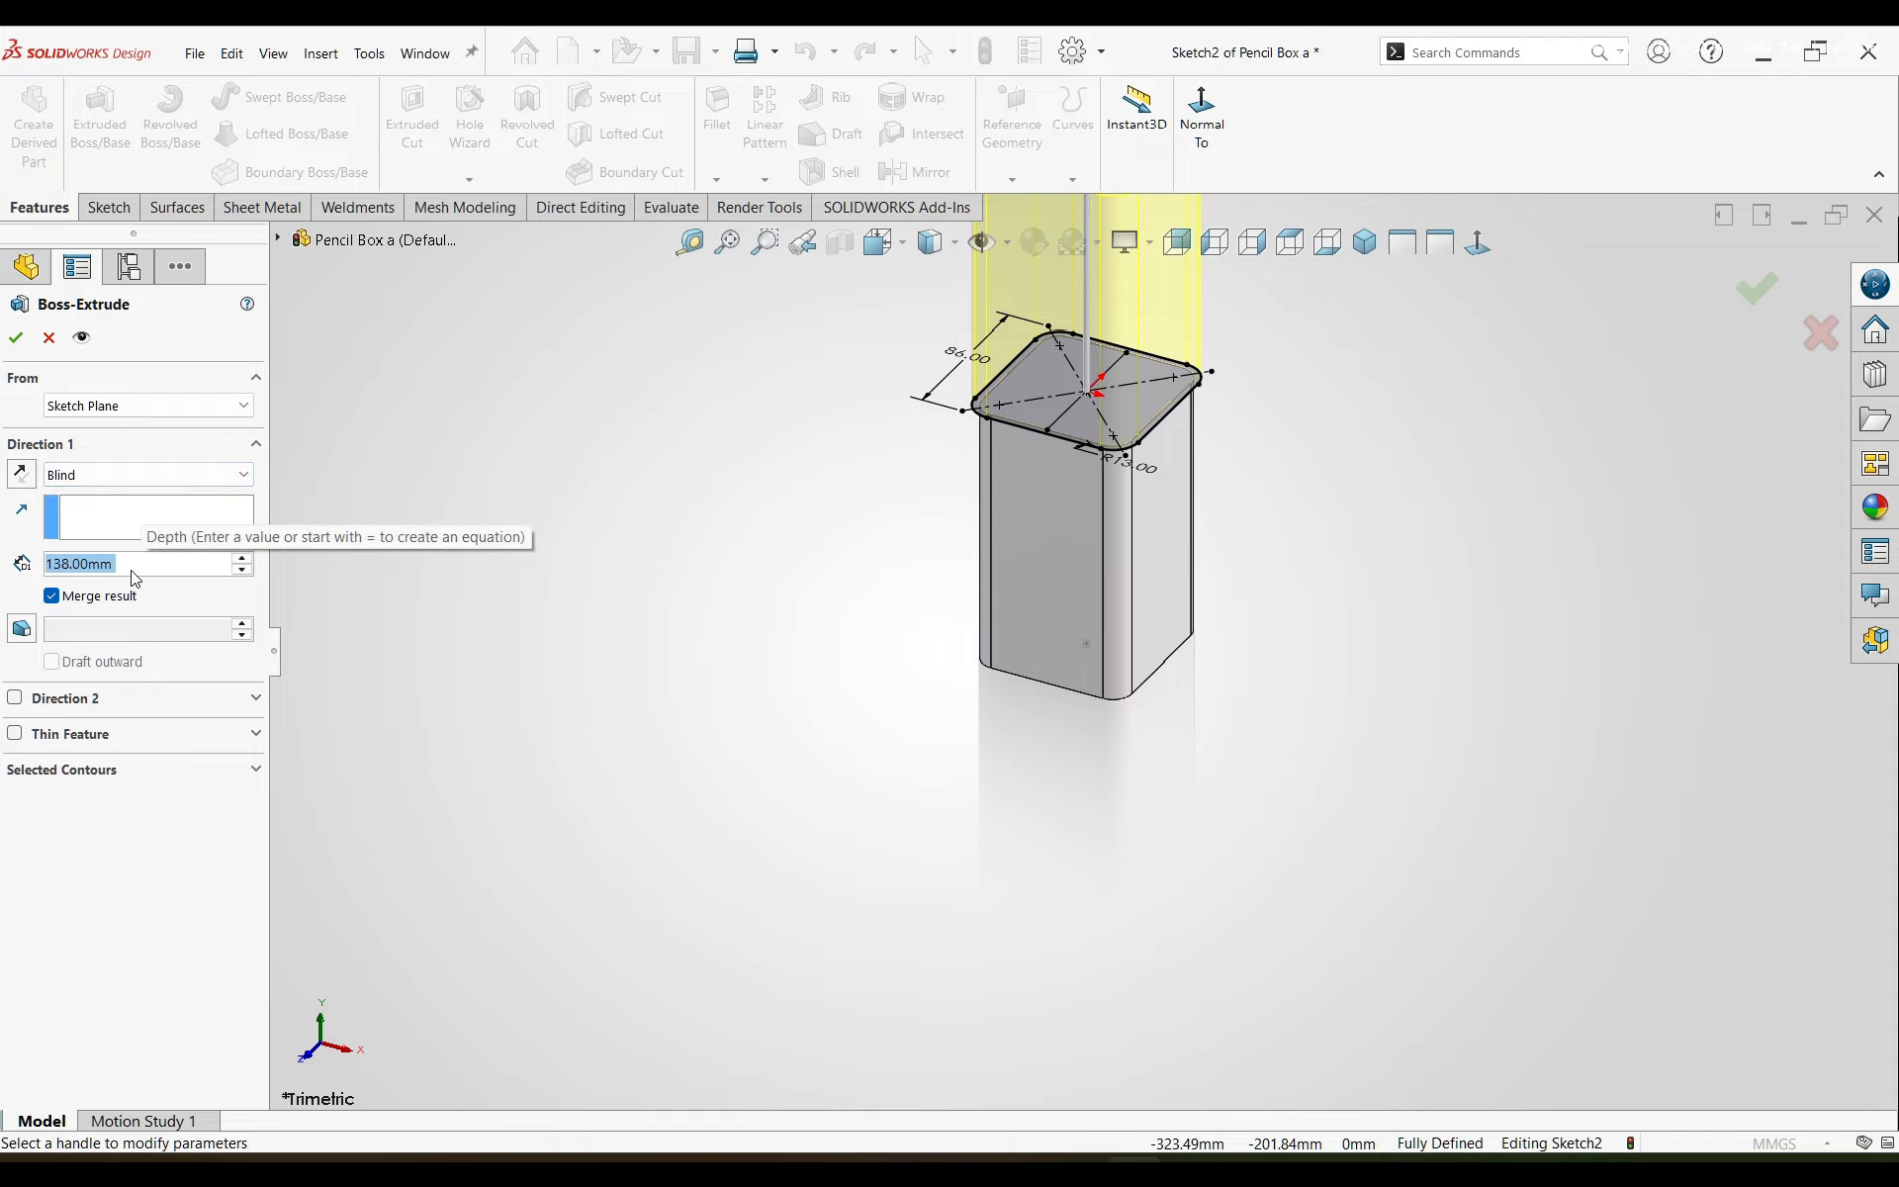
type("2")
key("Return")
key("Return")
left_click(1515, 565)
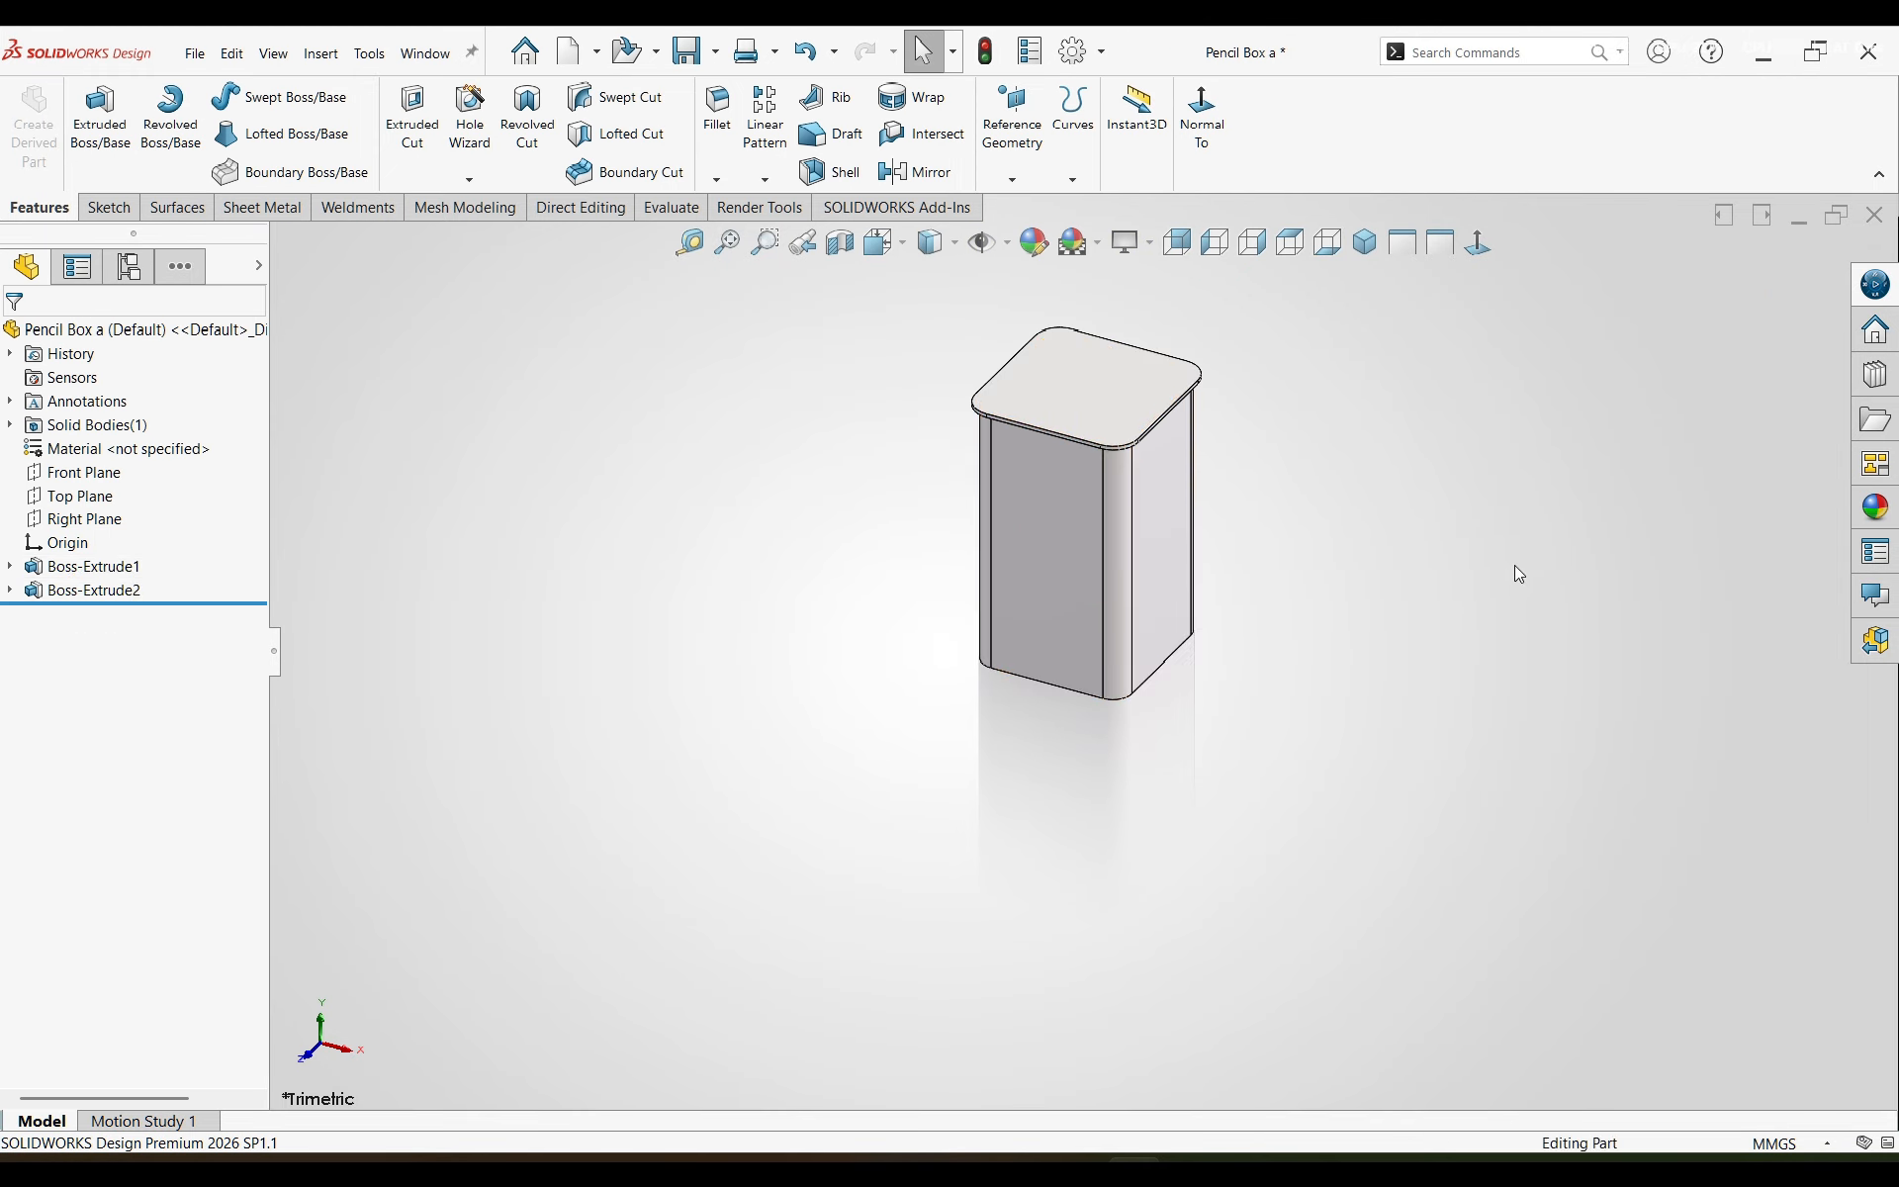
- Sketch the rim plate's outline on its top face, offset 5 mm inward
left_click(1092, 389)
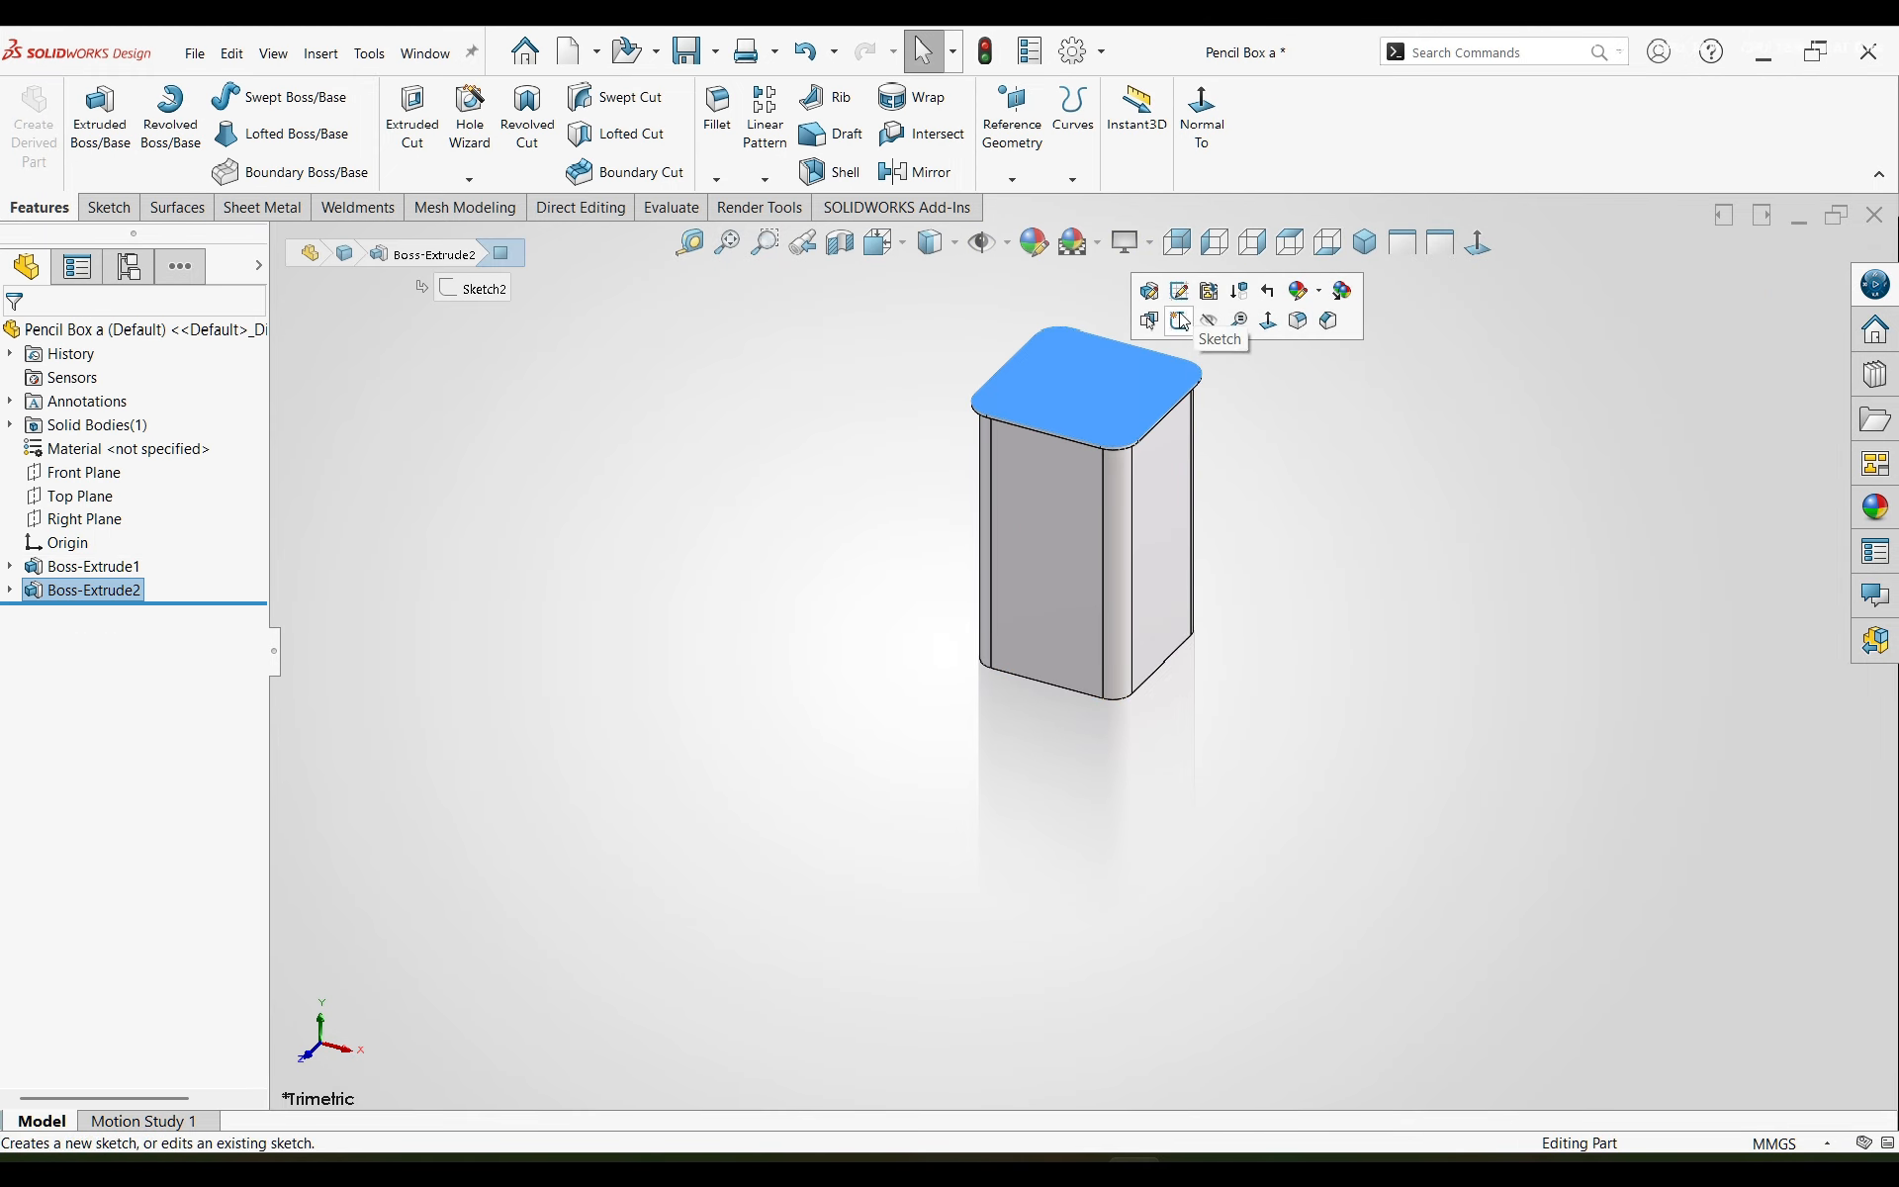
left_click(1181, 321)
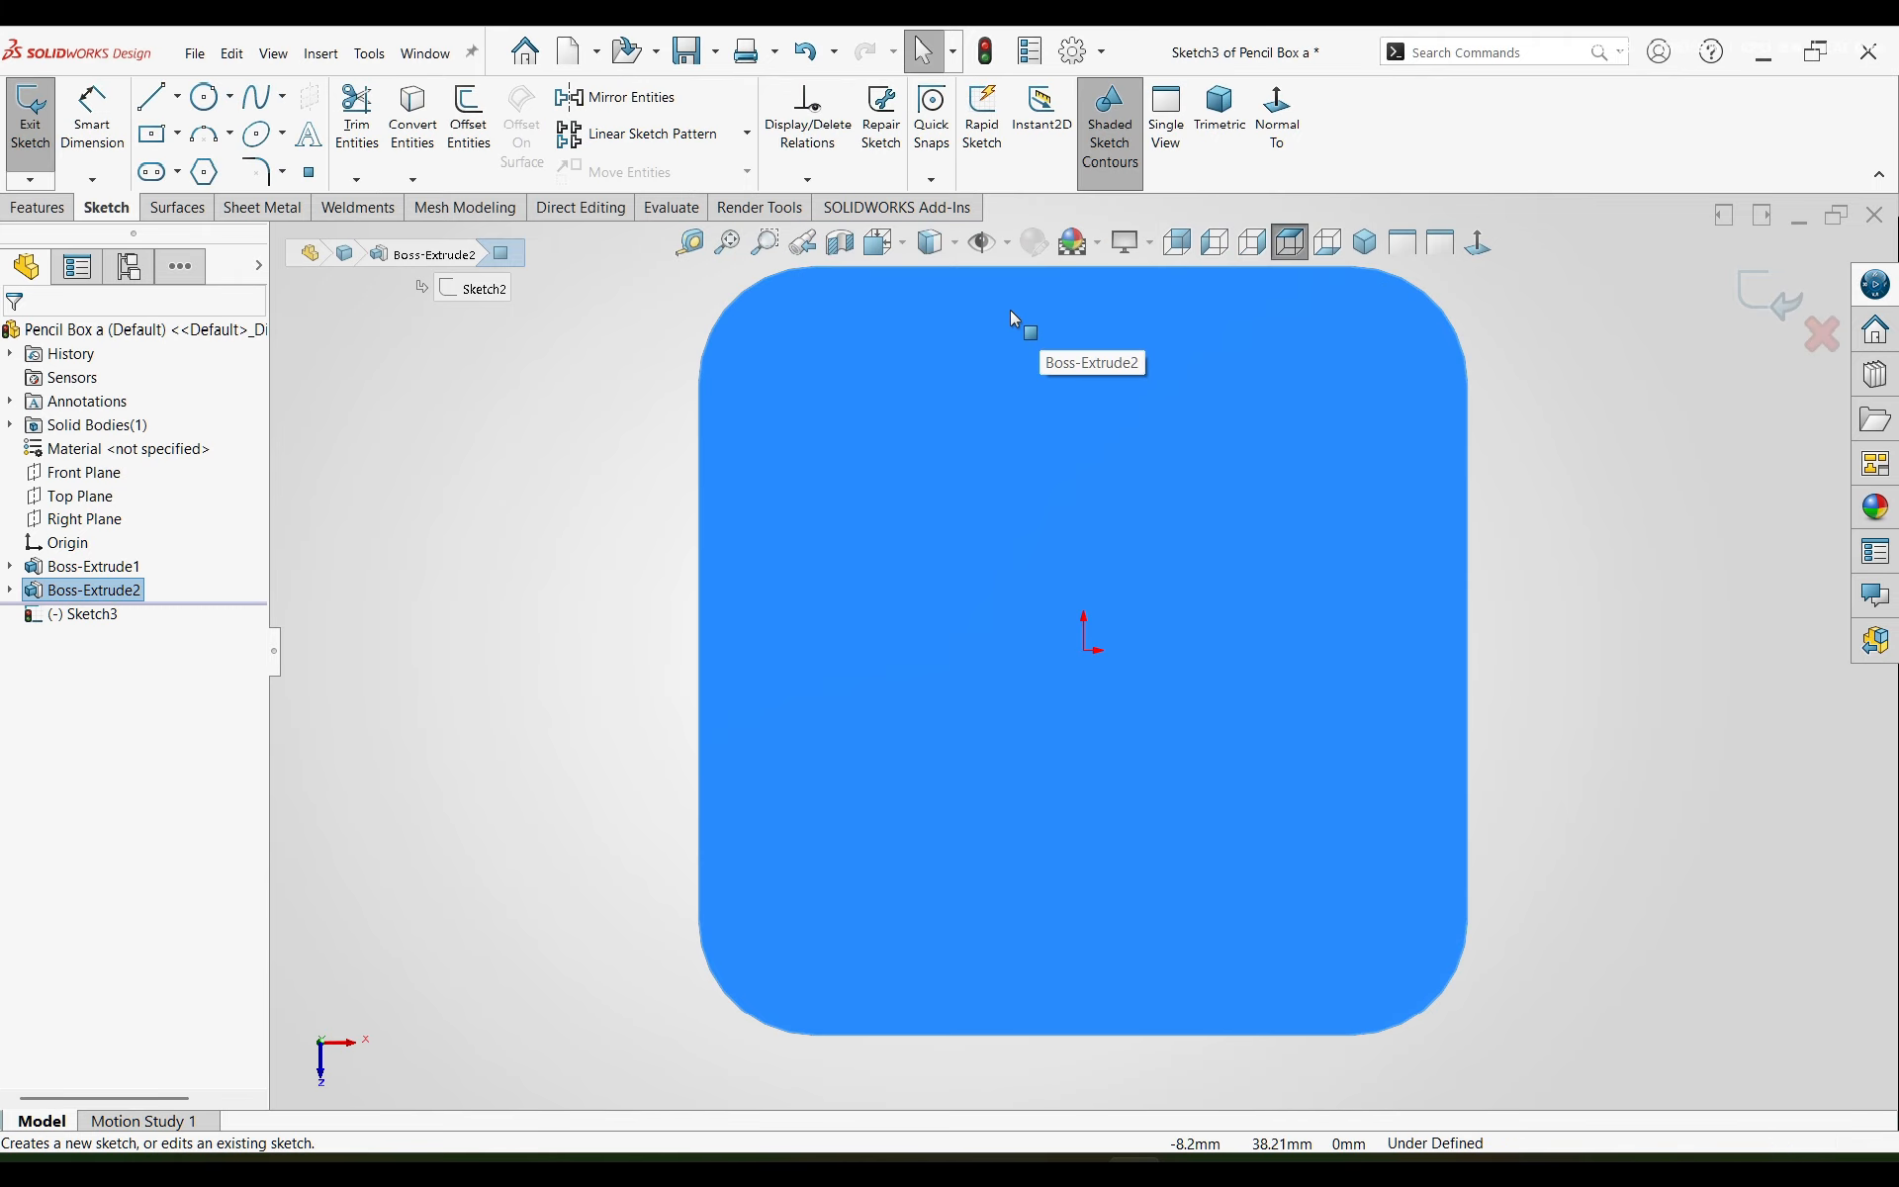
left_click(469, 117)
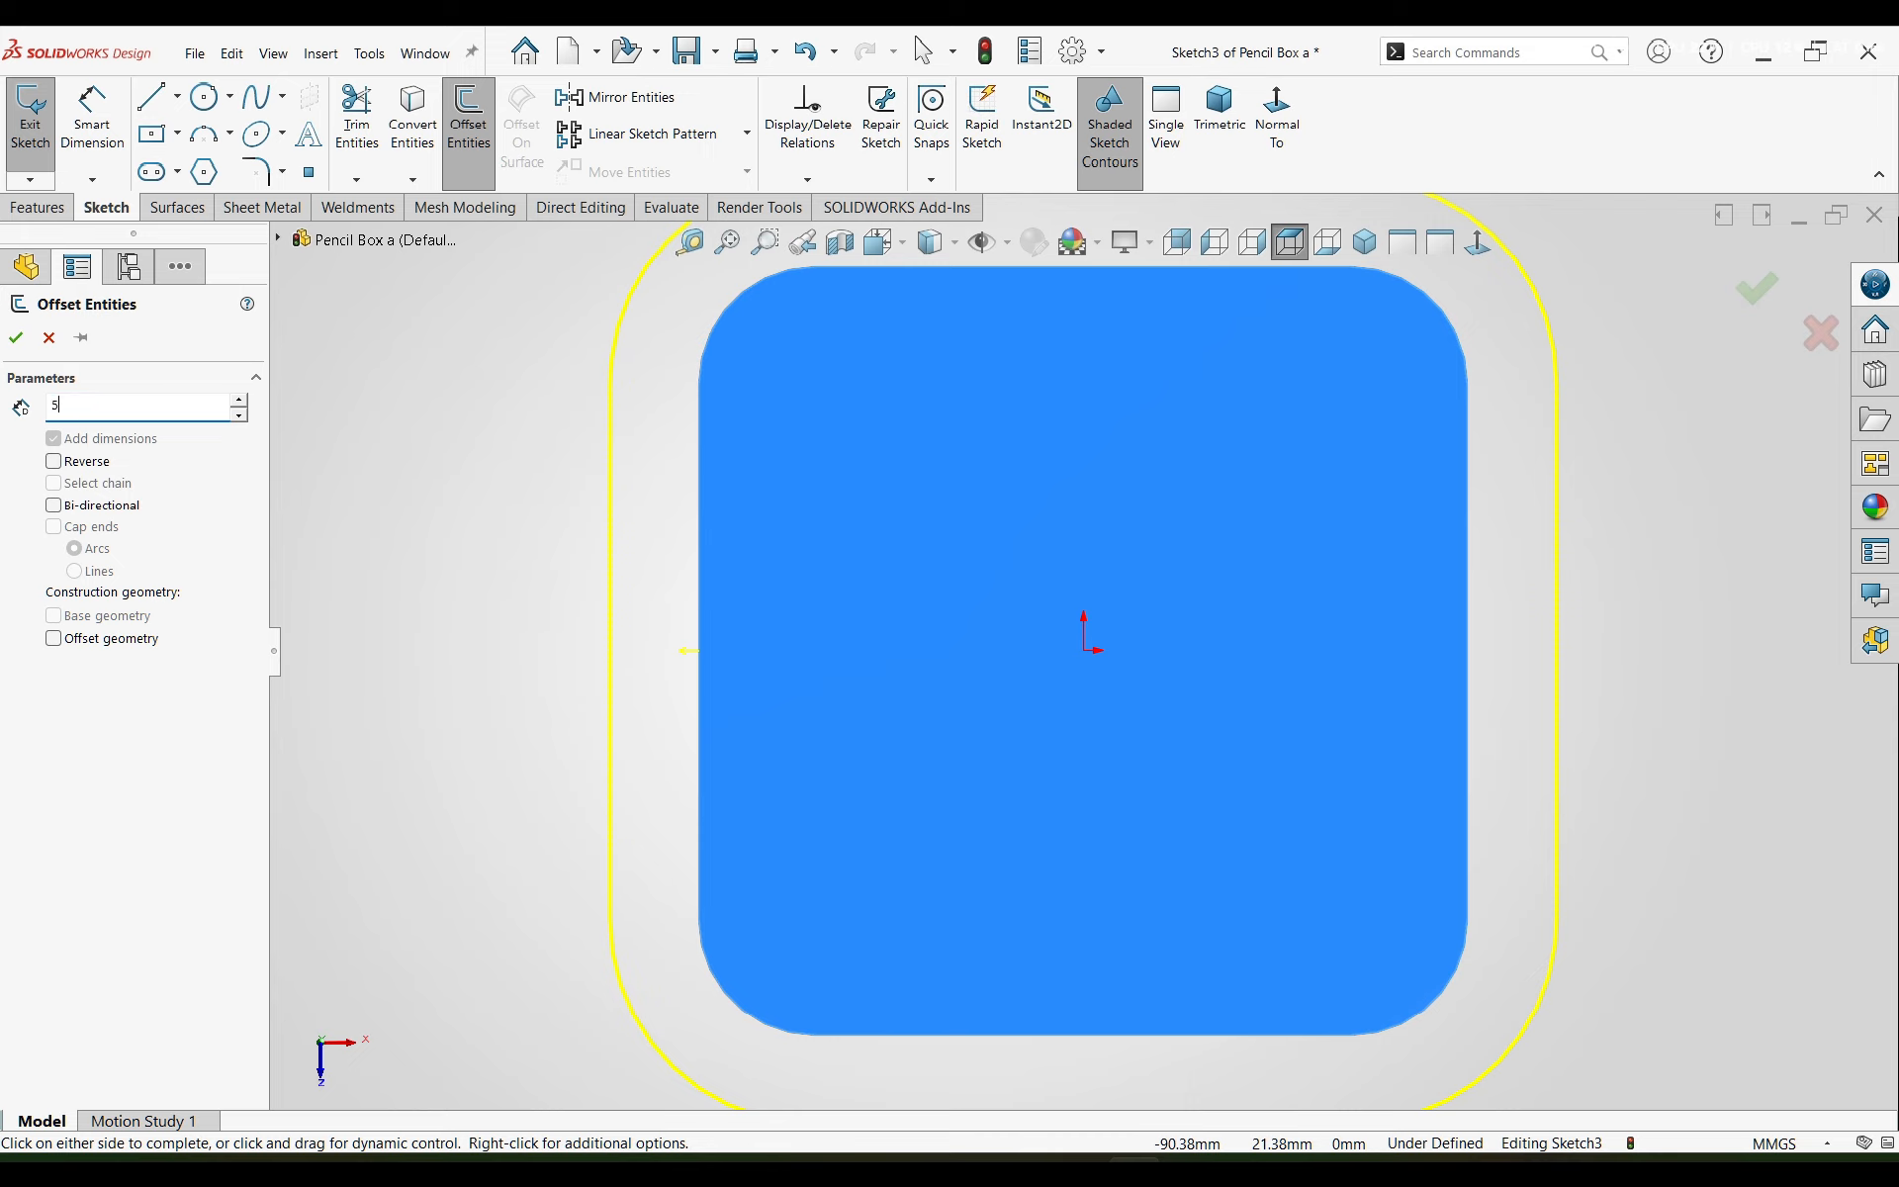
type("5")
key("Return")
left_click(54, 461)
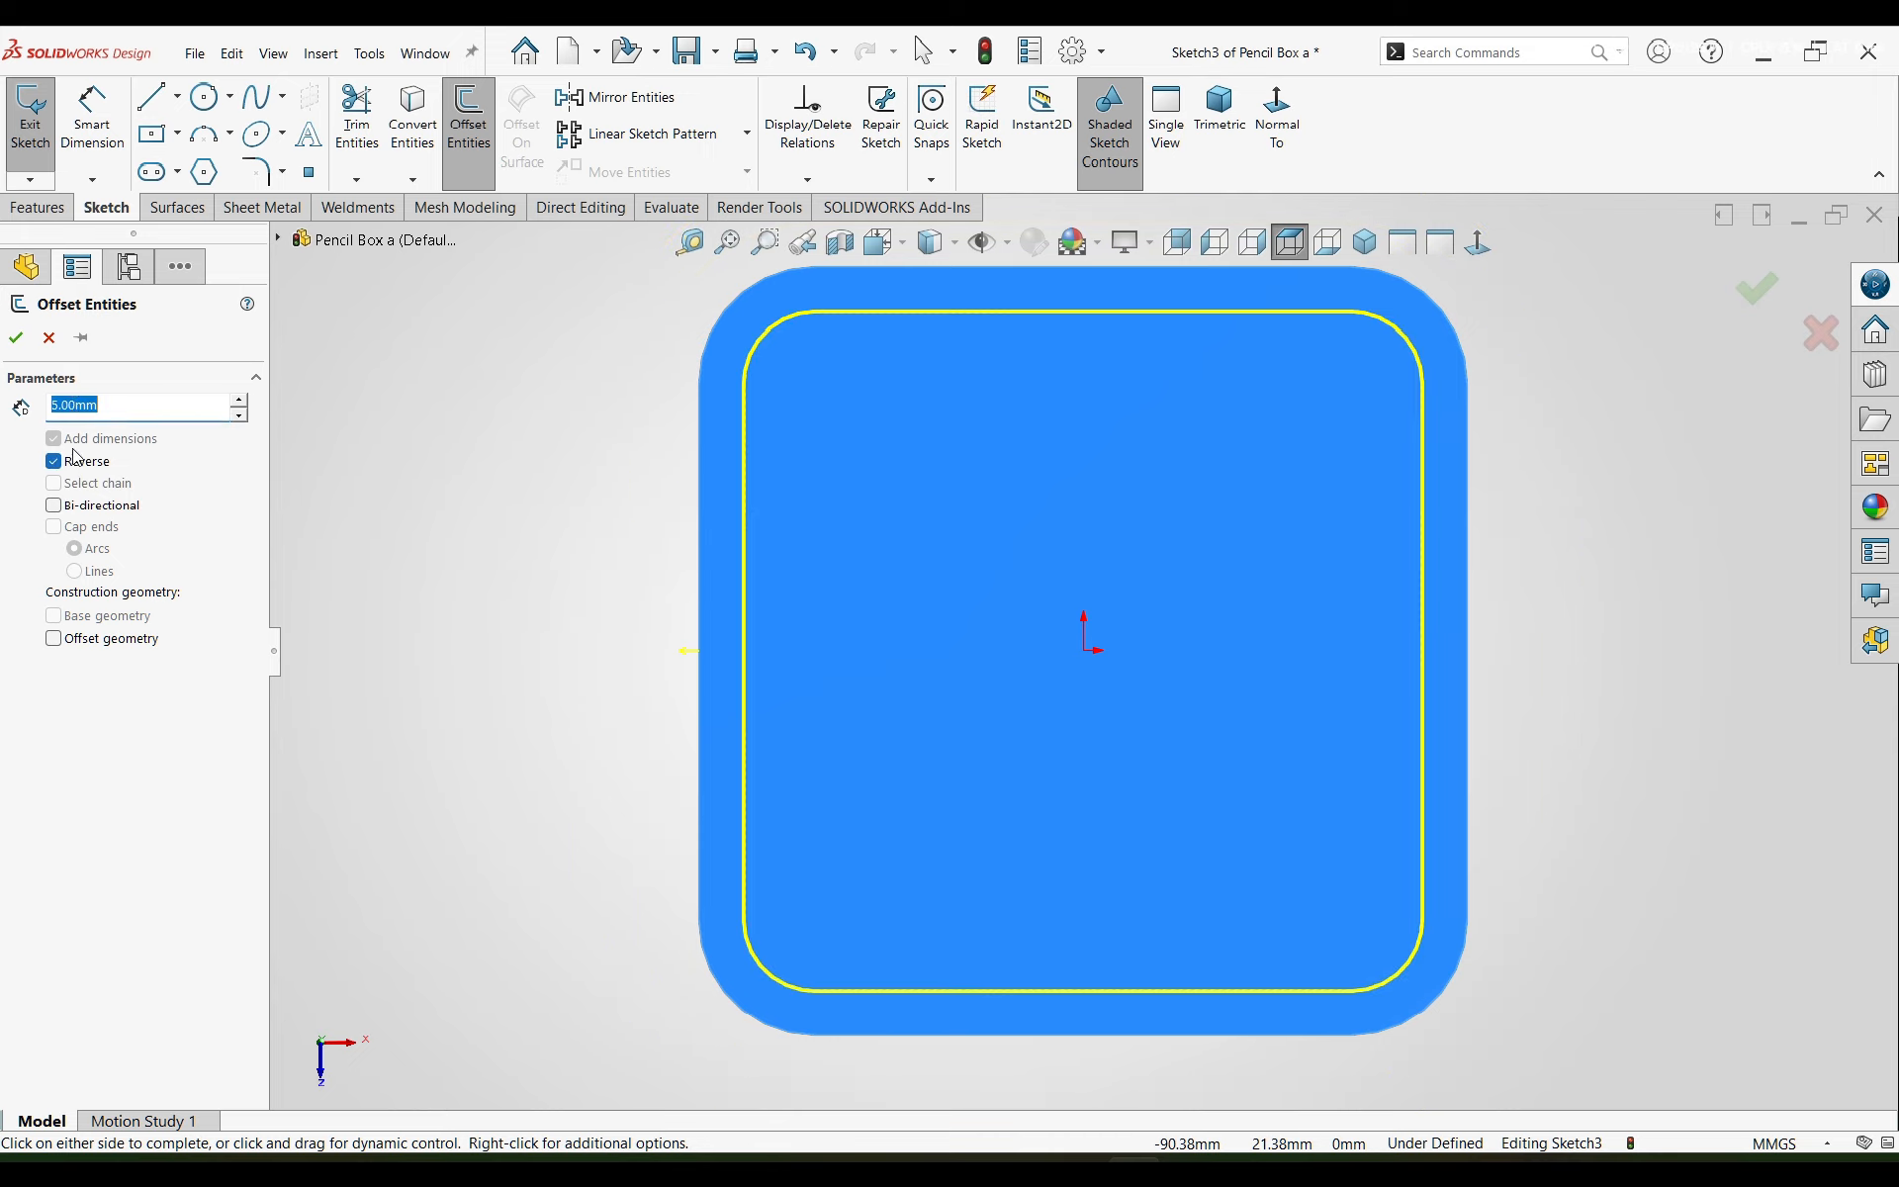
left_click(15, 339)
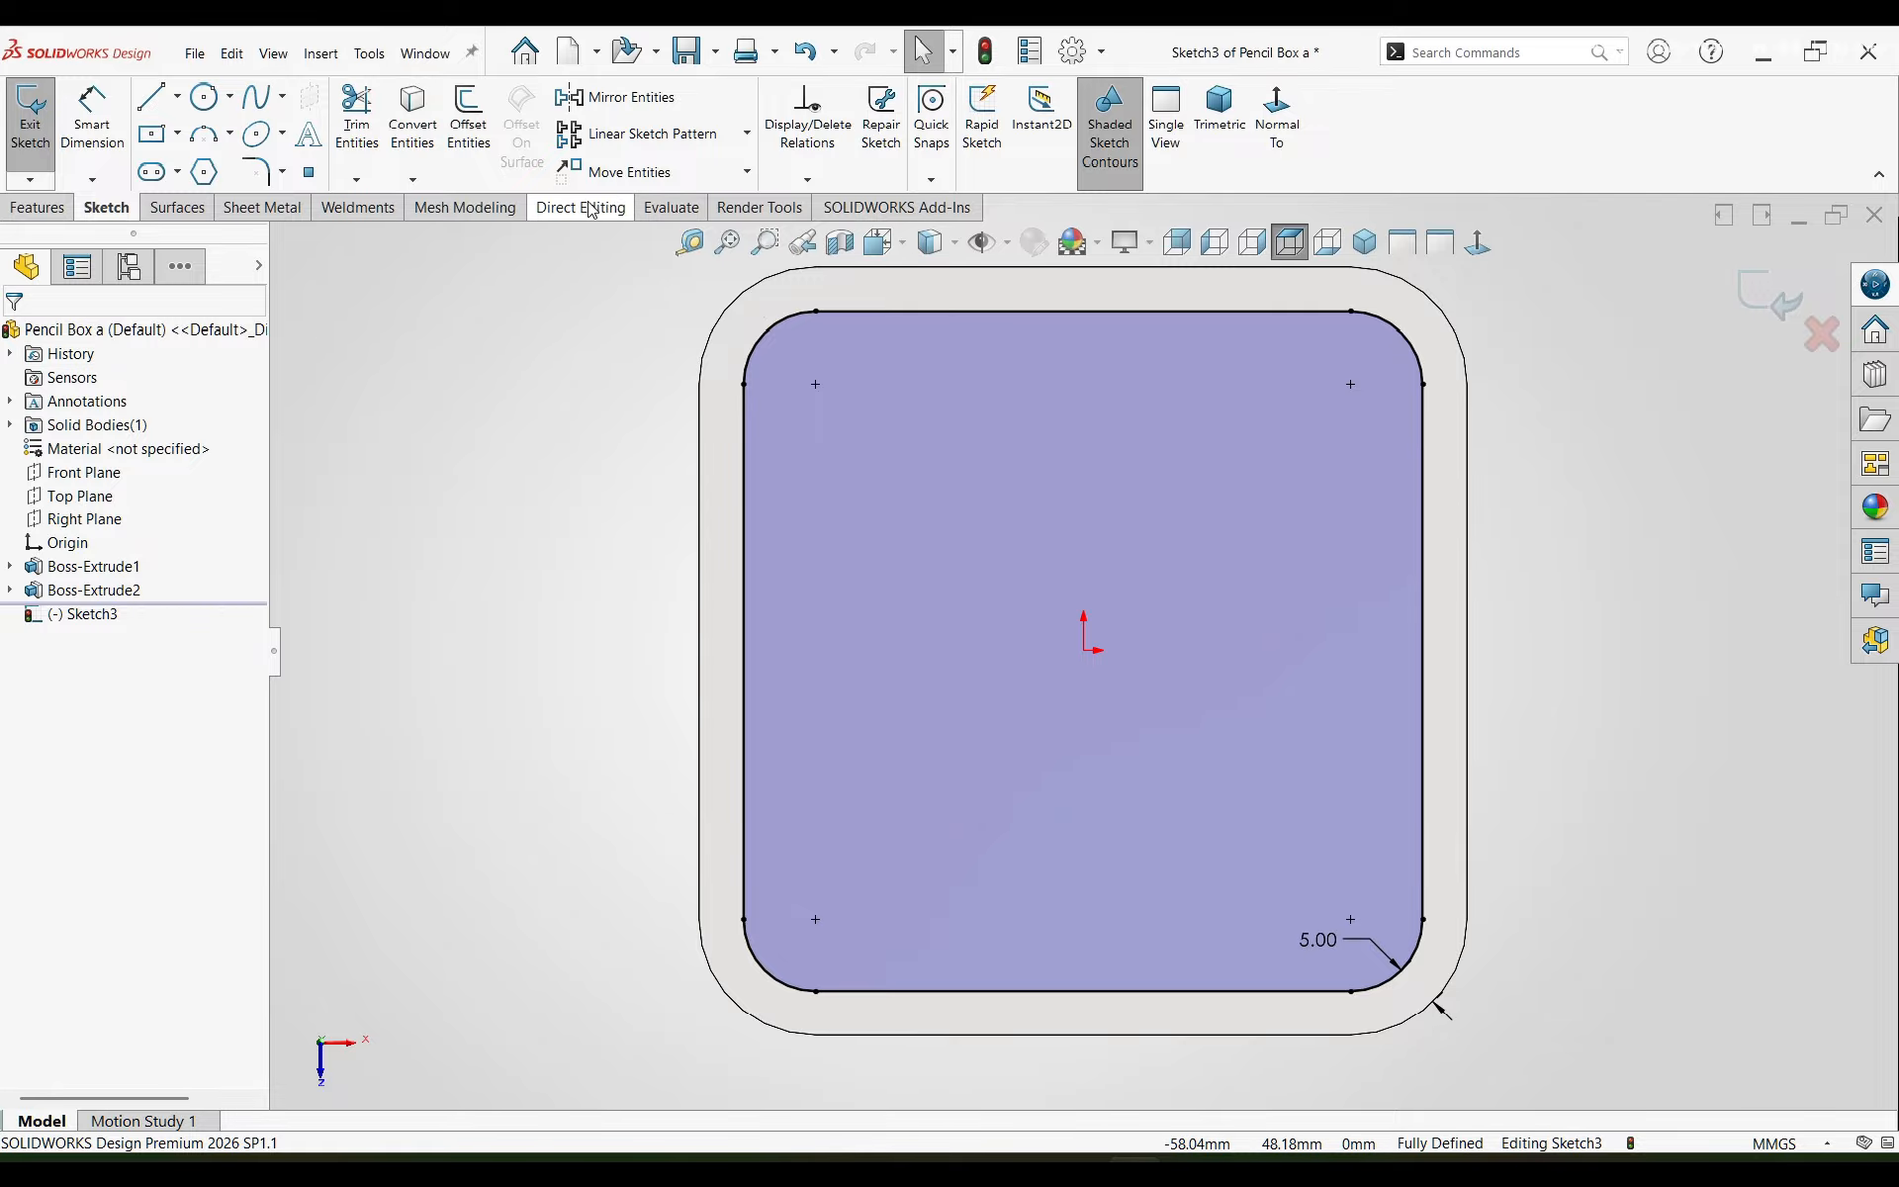
- Cut-extrude the inner outline down to an offset of 2 mm from the box's outer bottom face
left_click(40, 207)
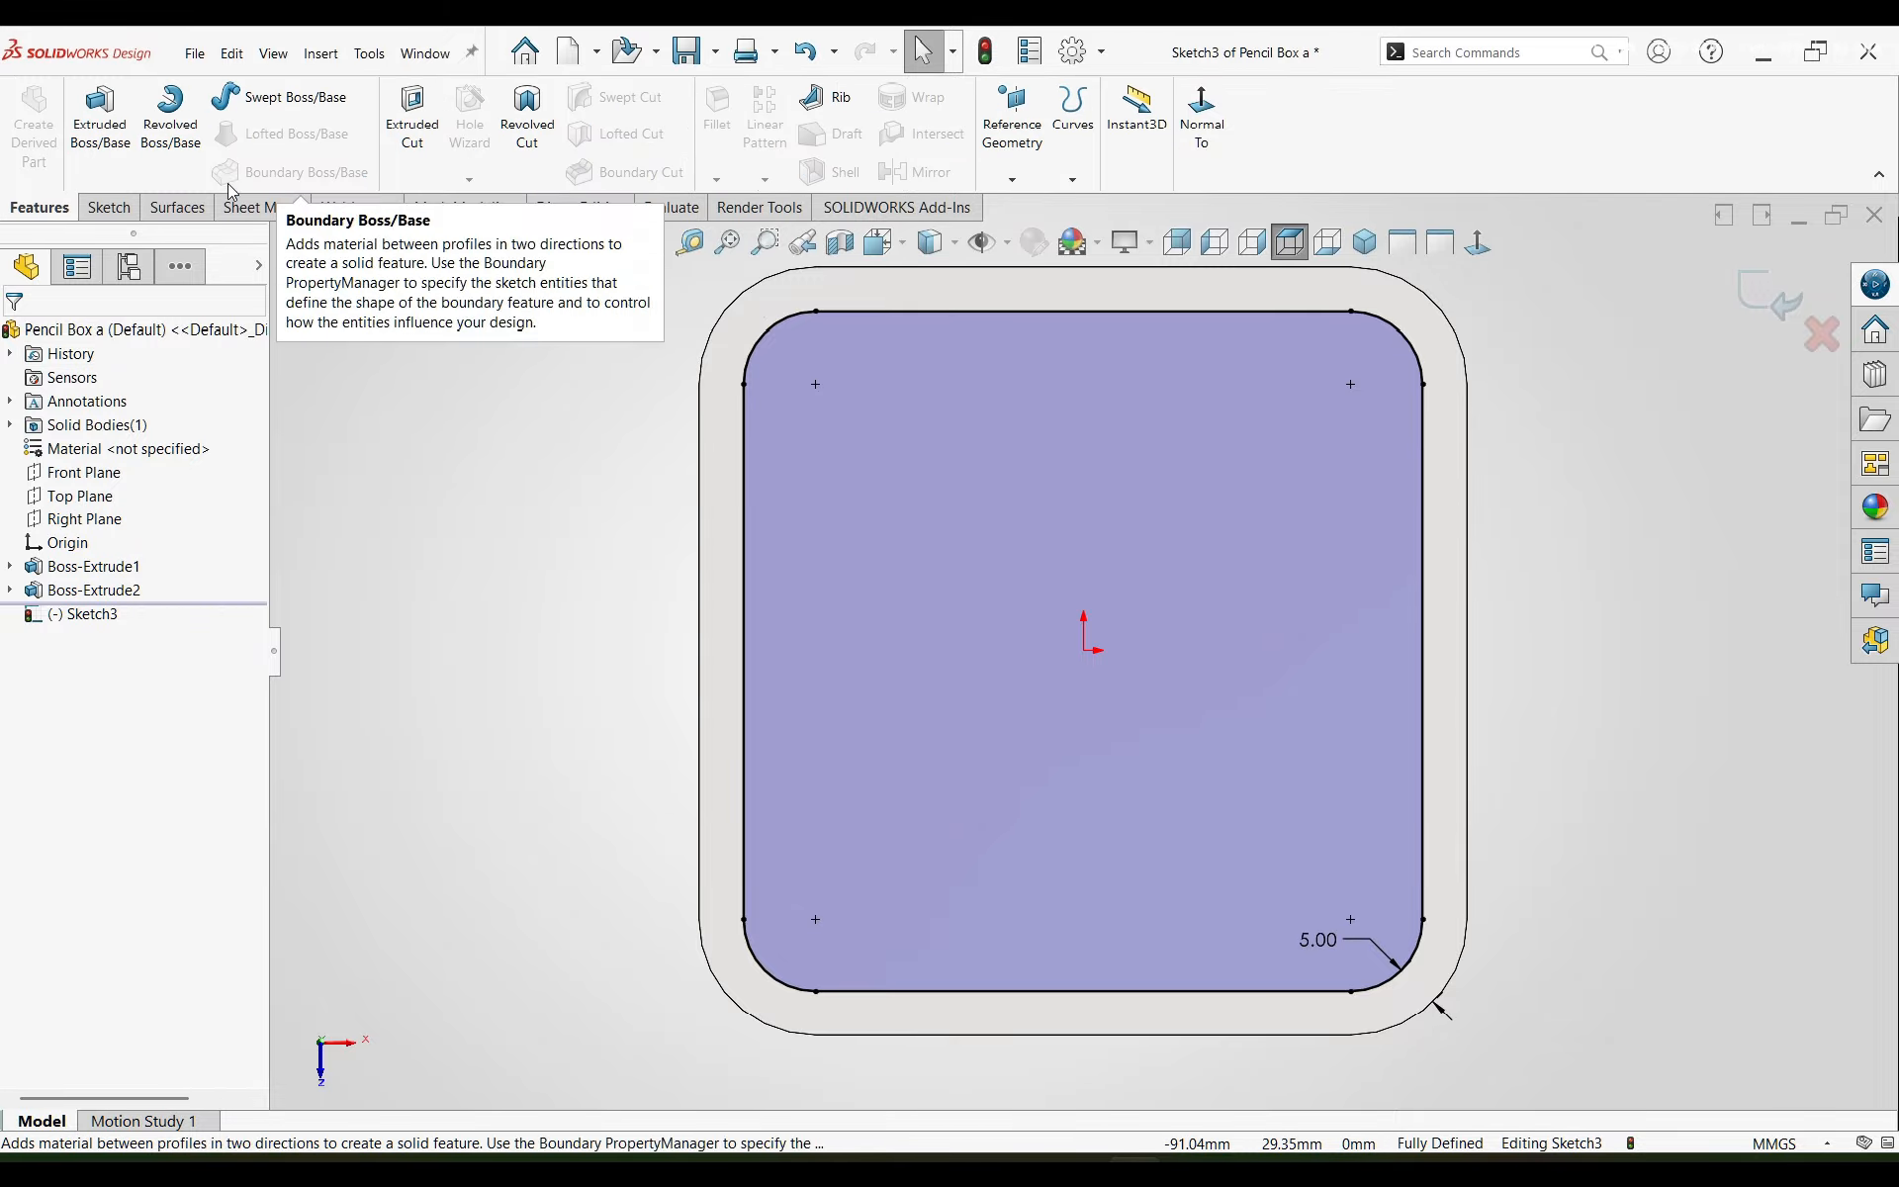
left_click(411, 124)
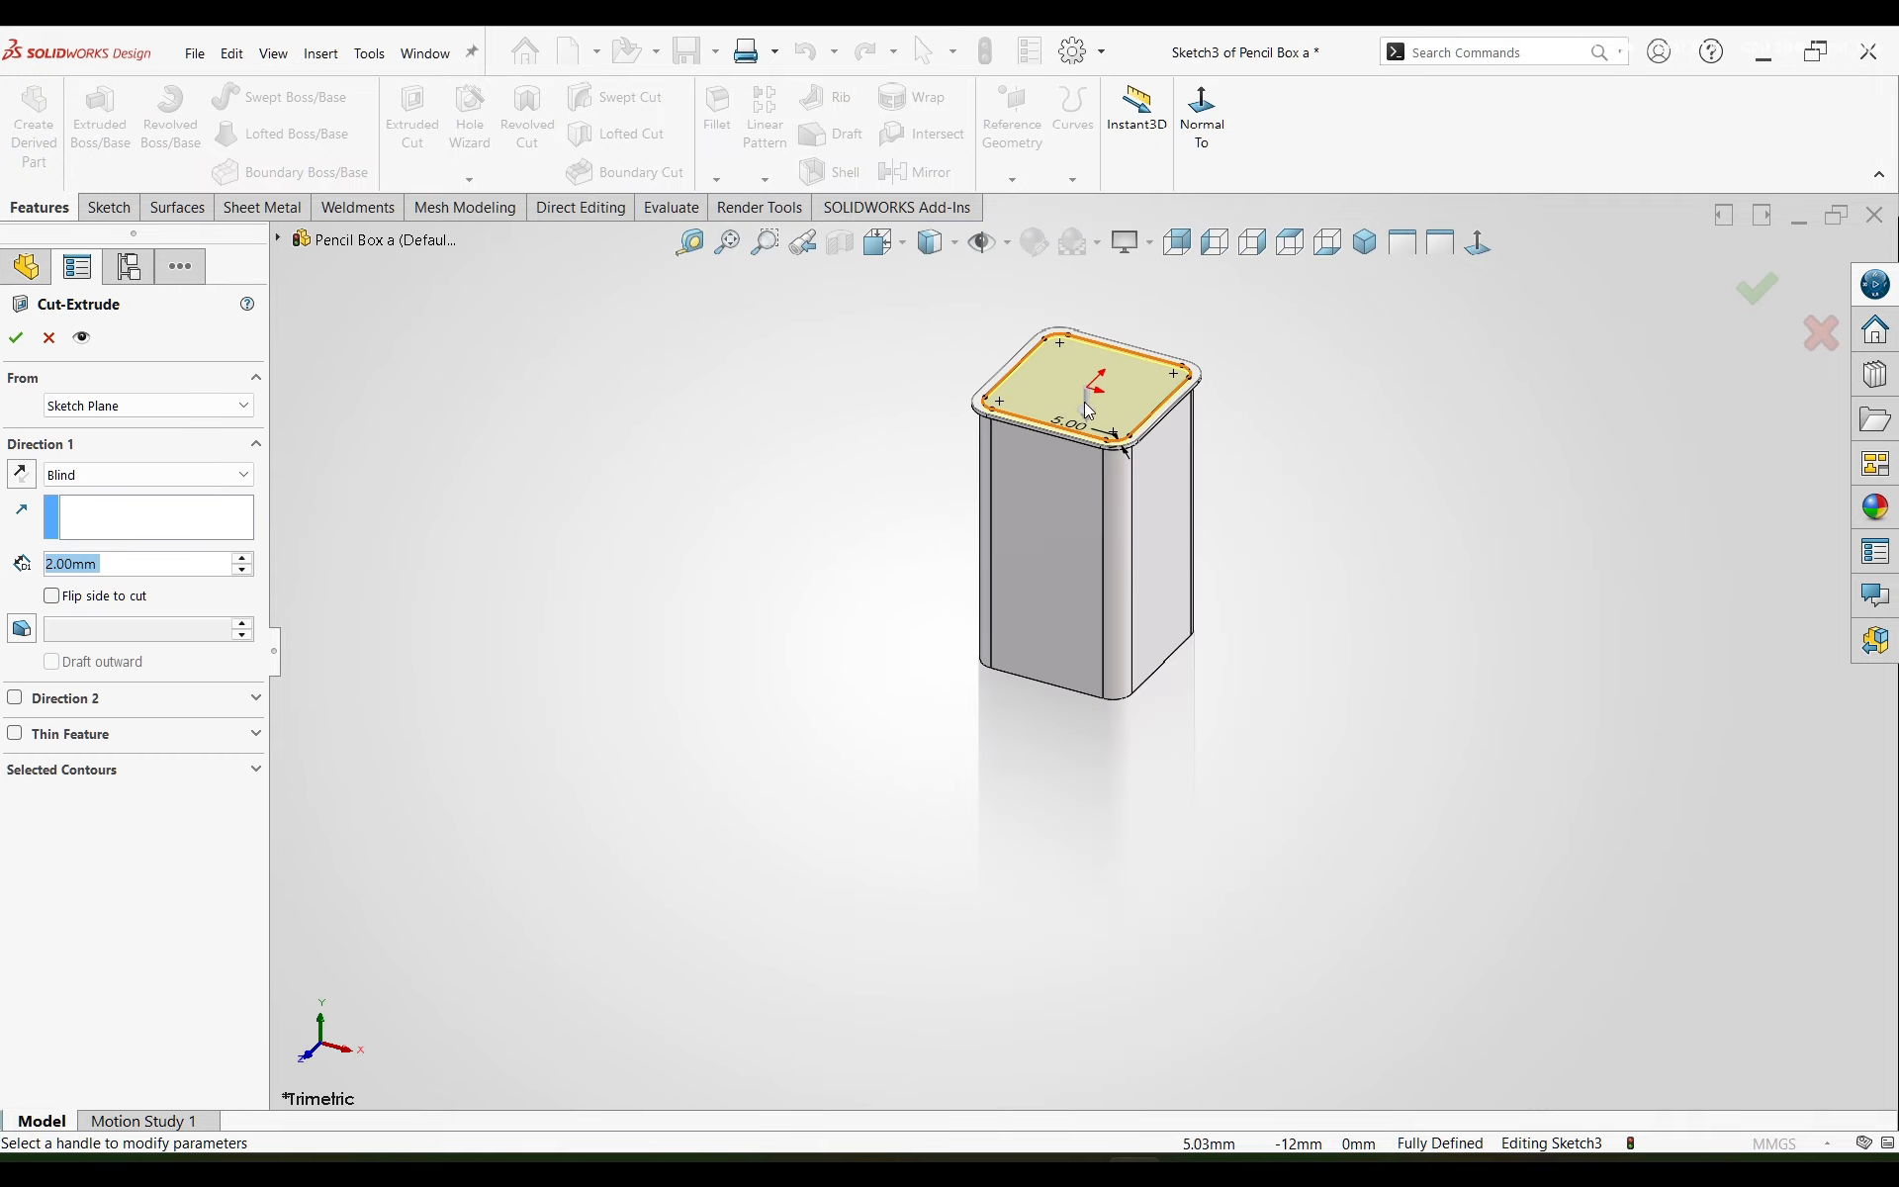
left_click(175, 477)
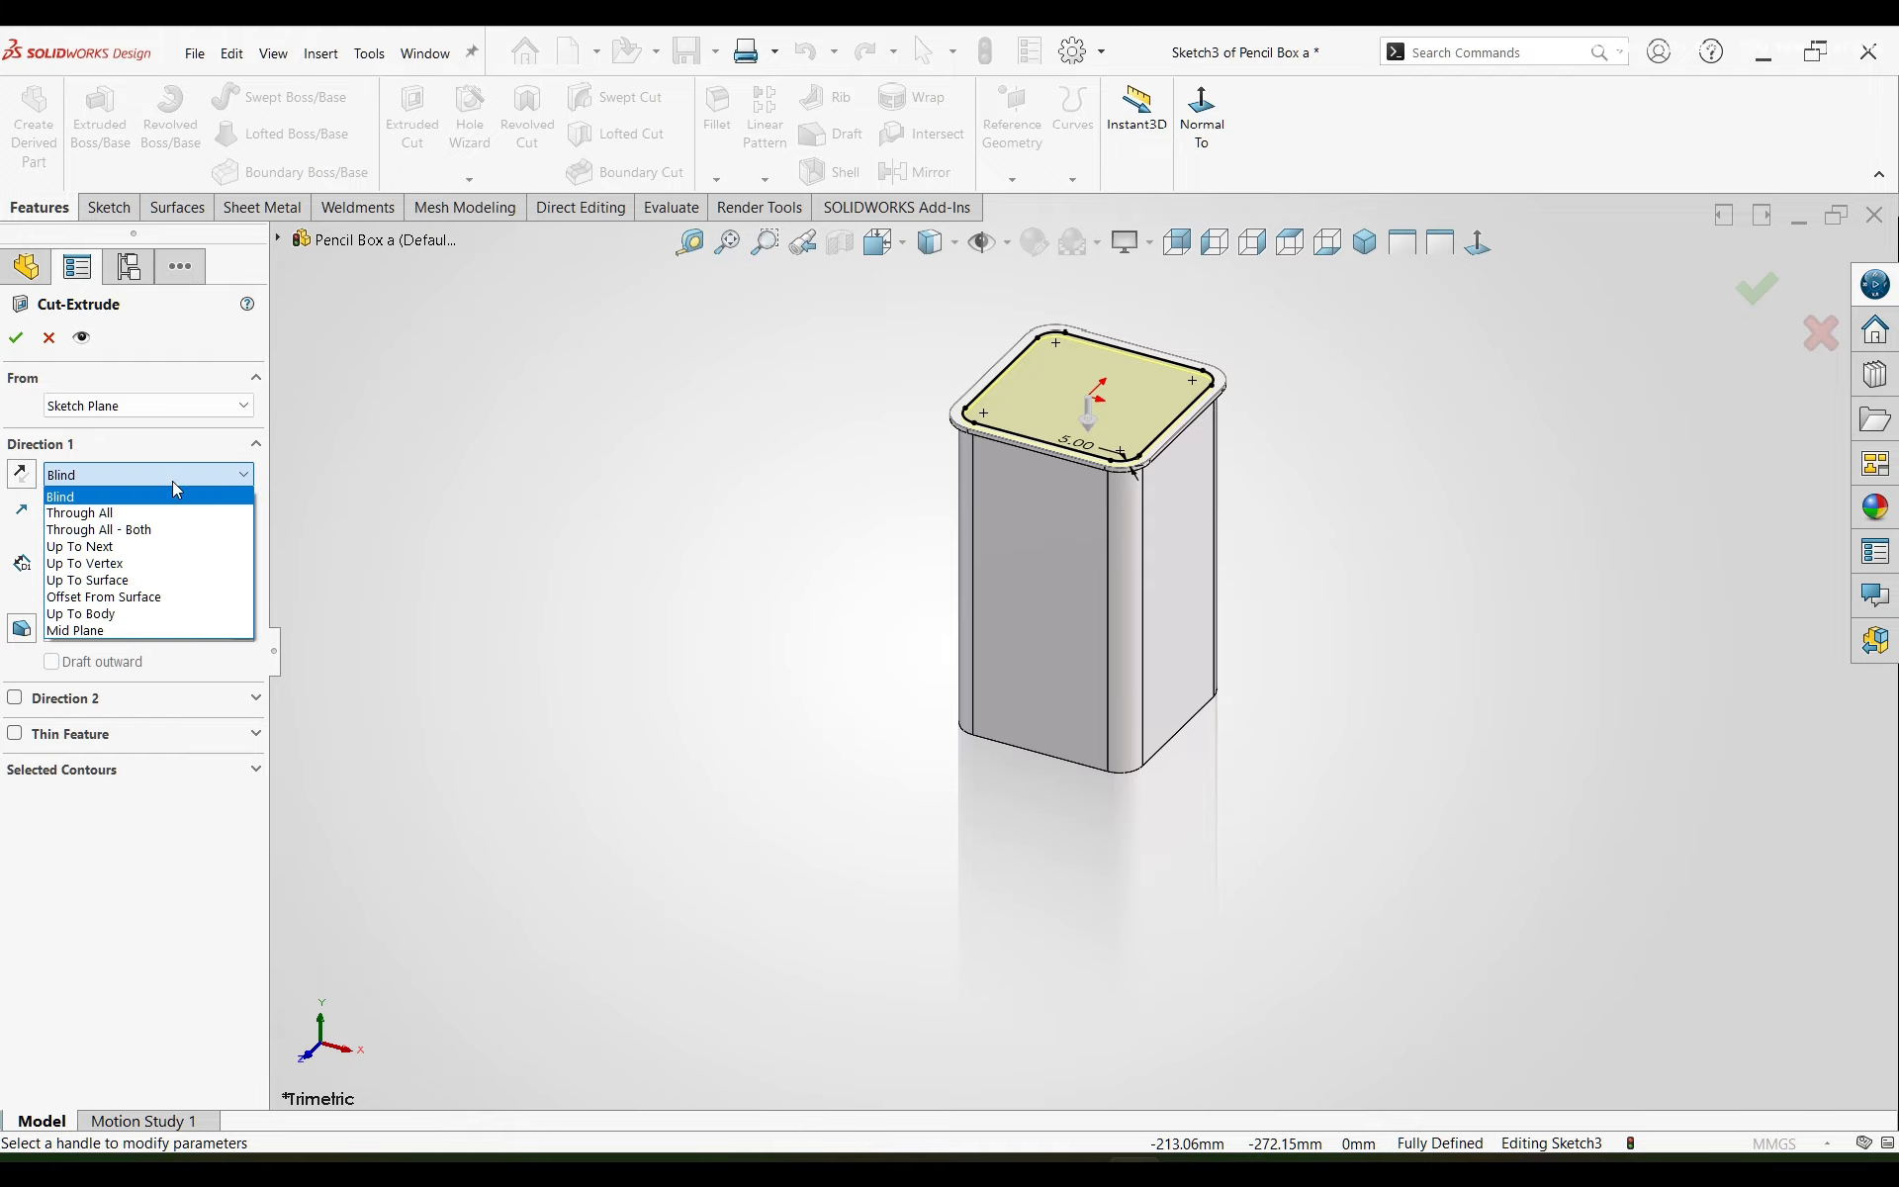
left_click(187, 596)
middle_click_drag(807, 658, 1050, 673)
left_click(1046, 668)
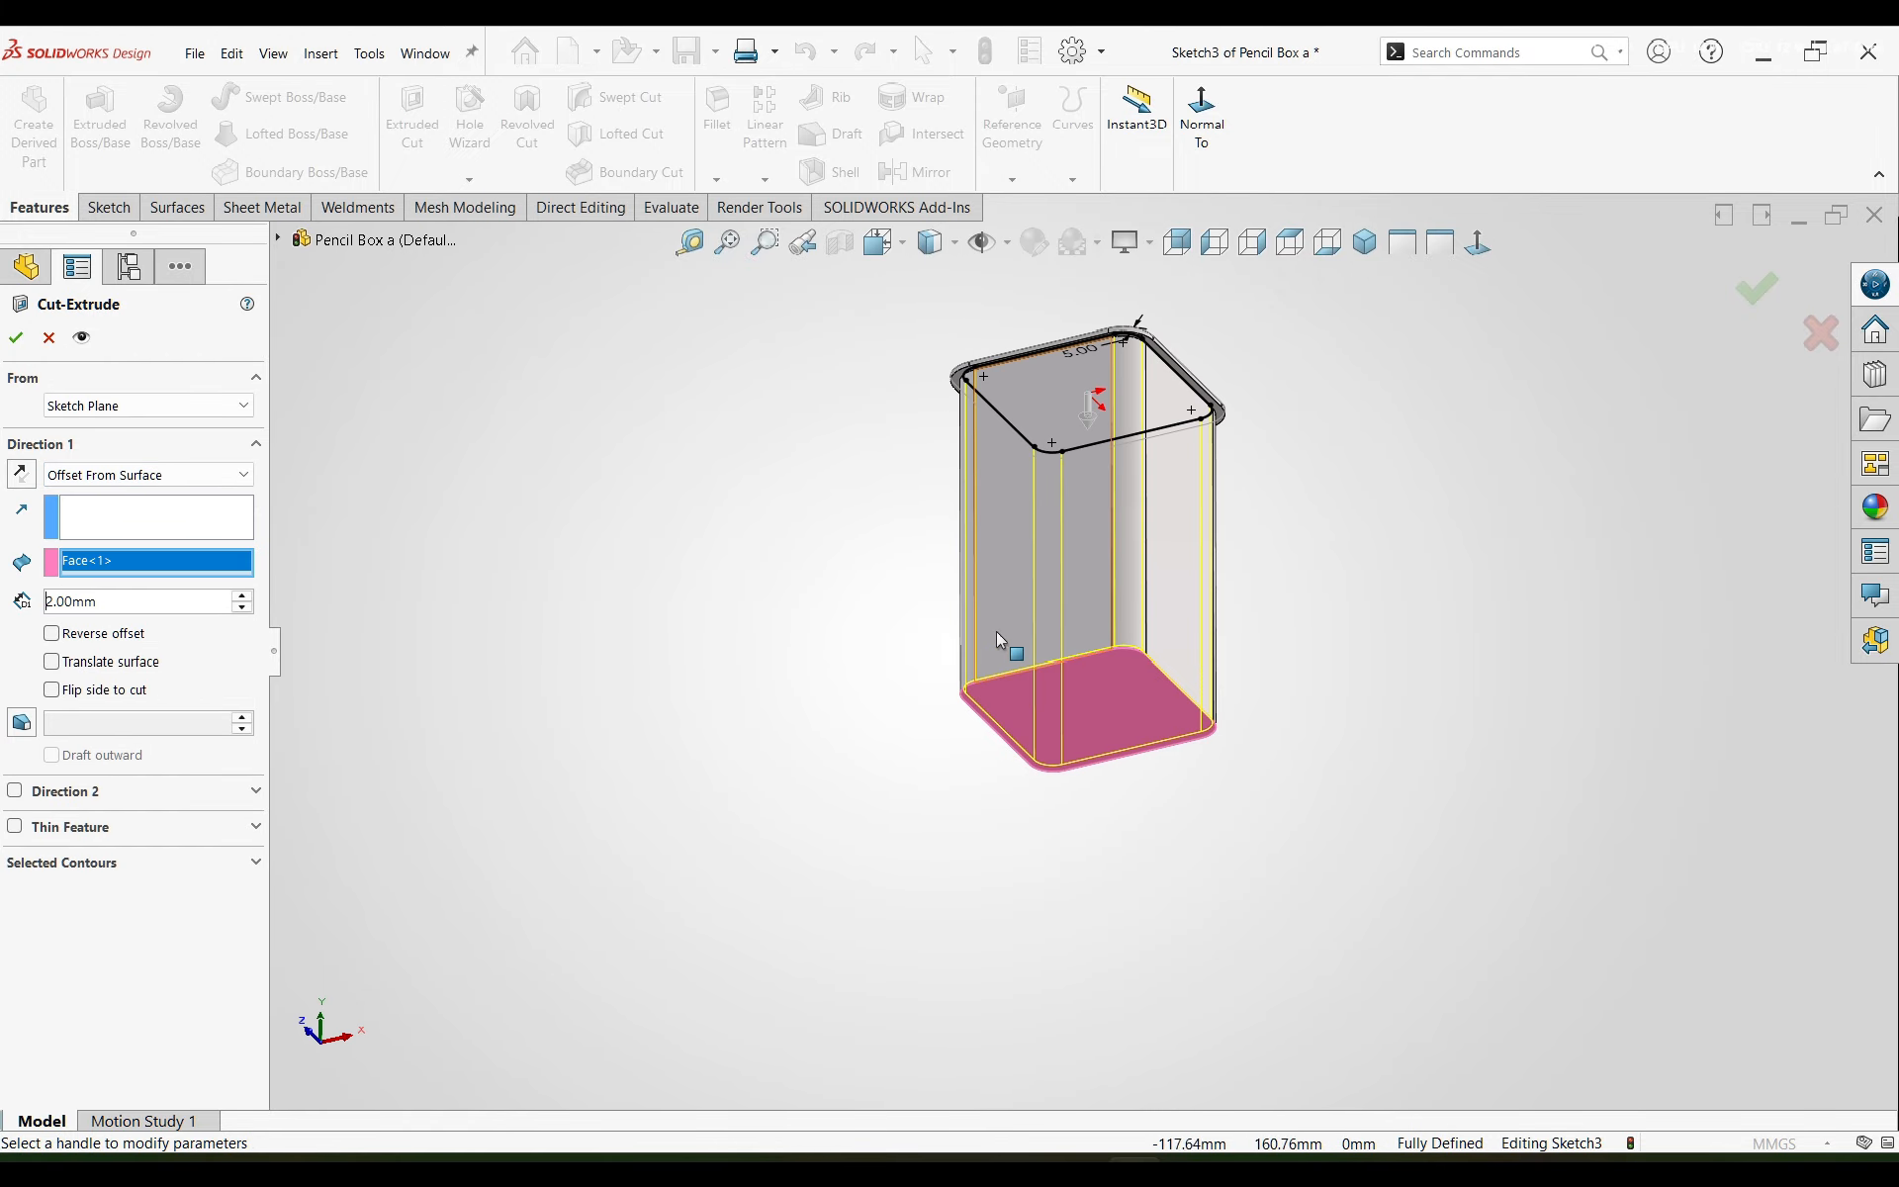
left_click(15, 338)
- Apply the light grey high gloss plastic appearance to the whole part, using the standard grey with value 192
scroll(946, 391, "down", 2)
middle_click_drag(946, 392, 1078, 882)
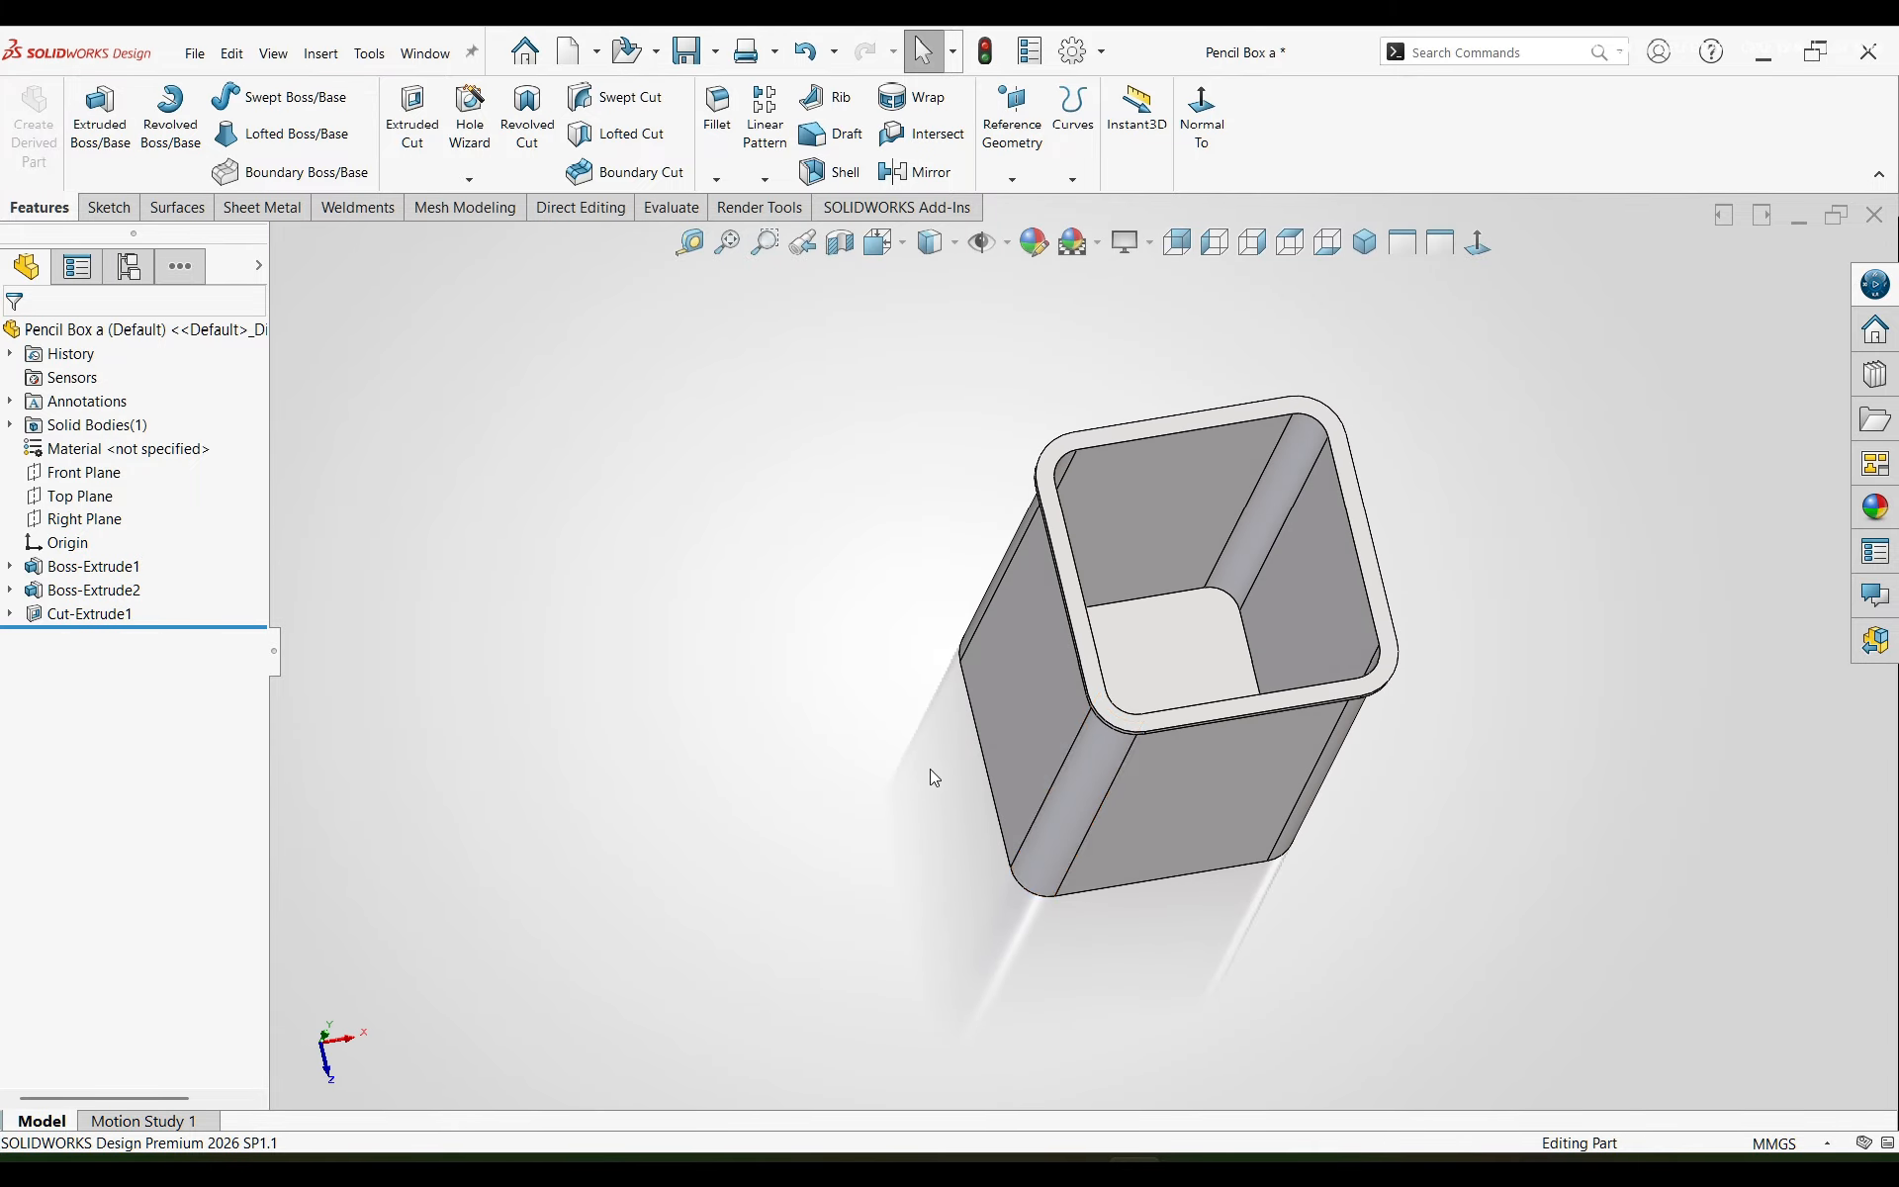
left_click(1365, 242)
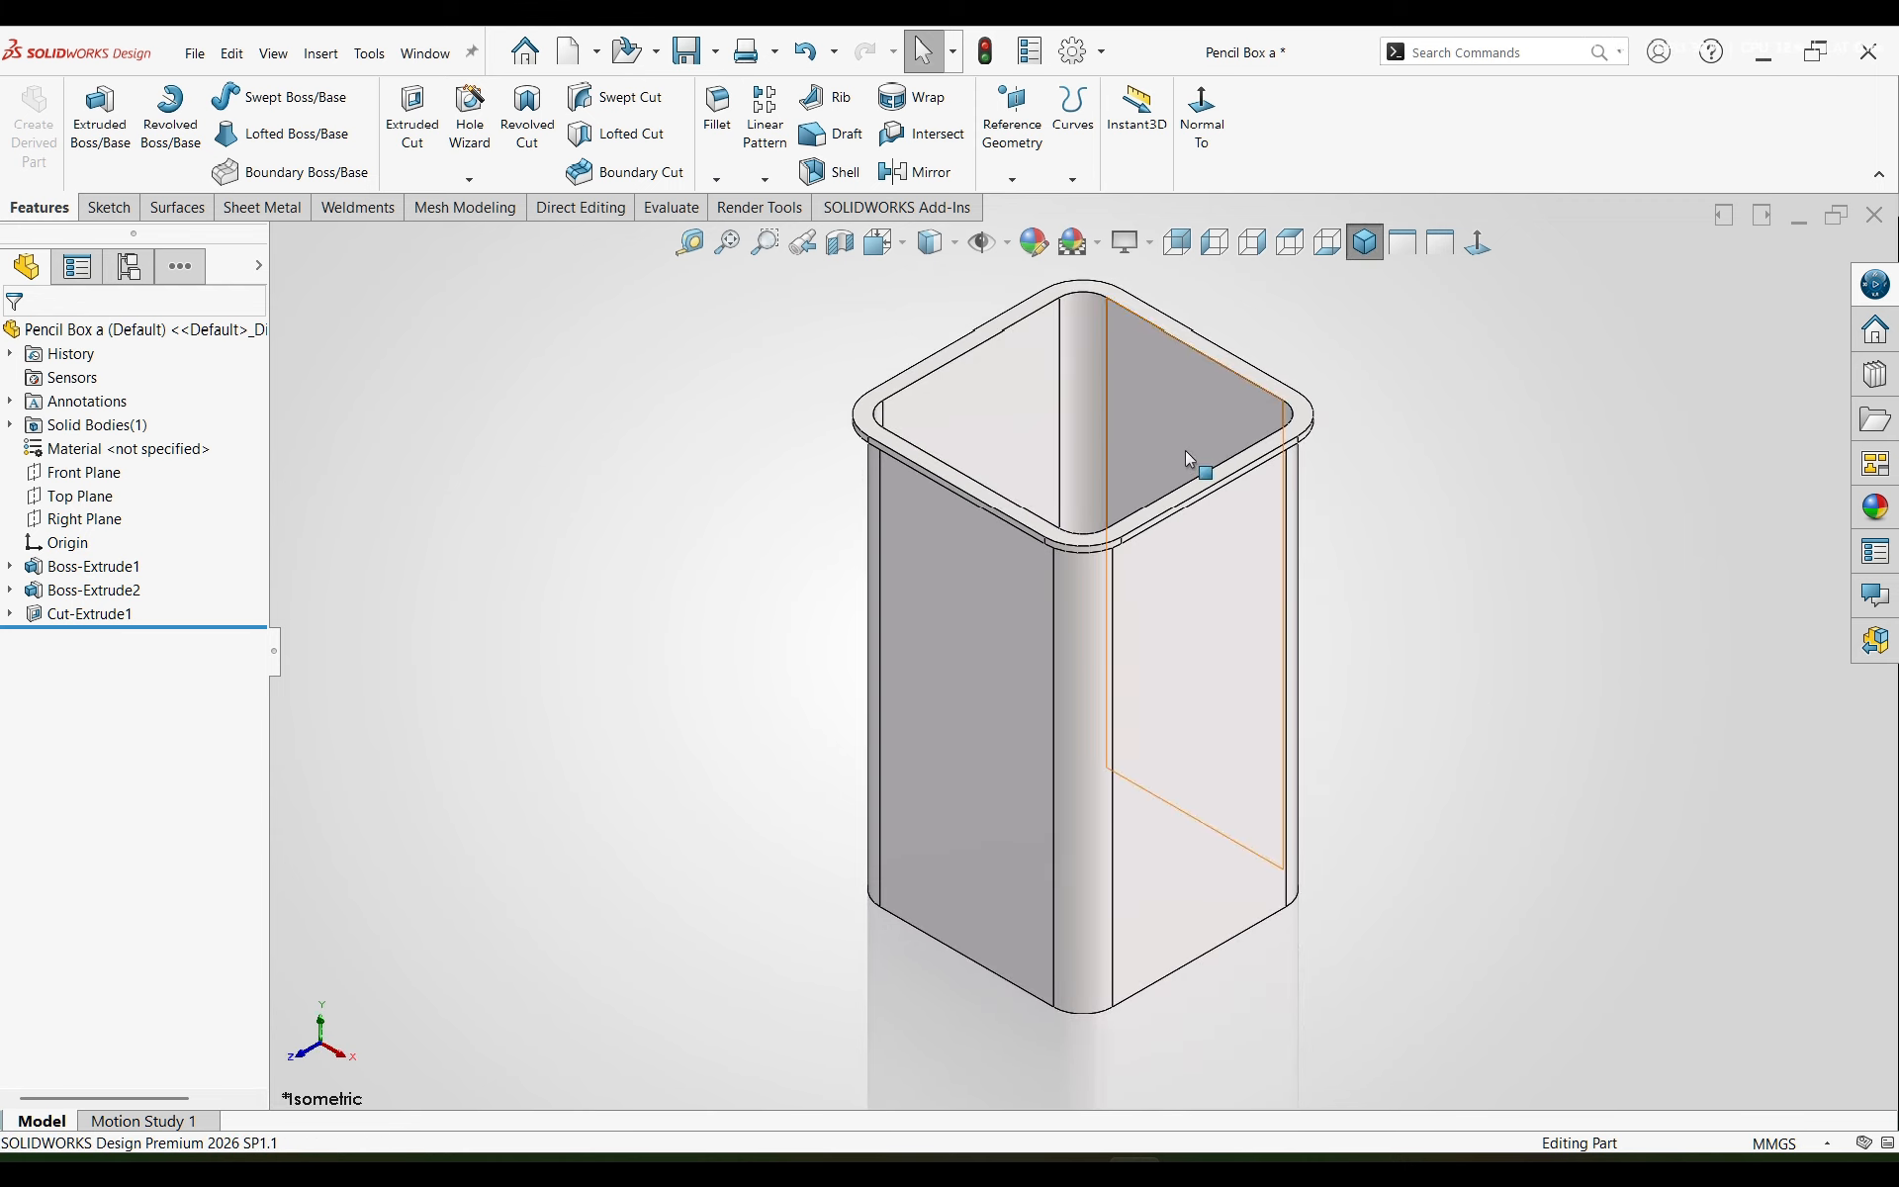
left_click(59, 330)
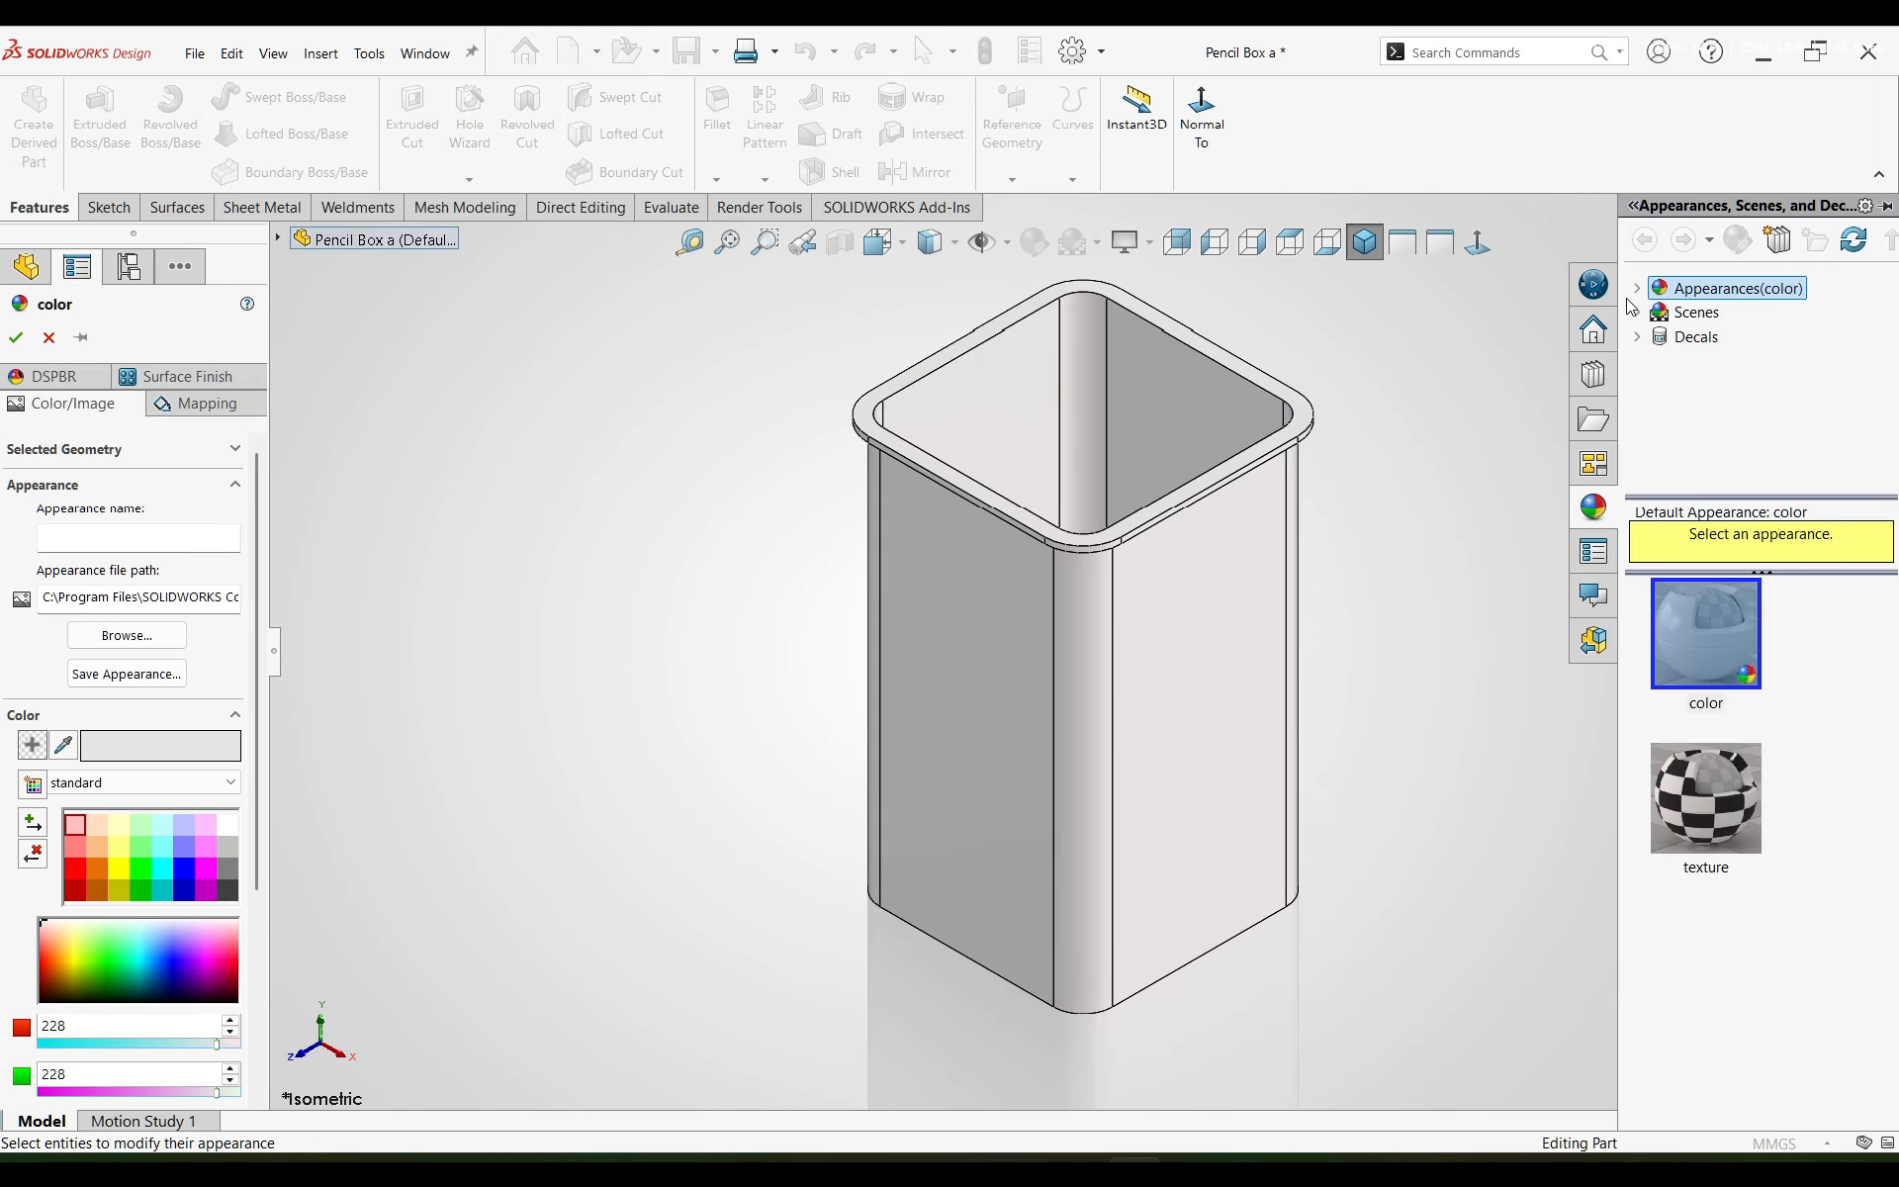
left_click(1637, 288)
left_click(1715, 336)
left_click(1717, 311)
left_click(1709, 649)
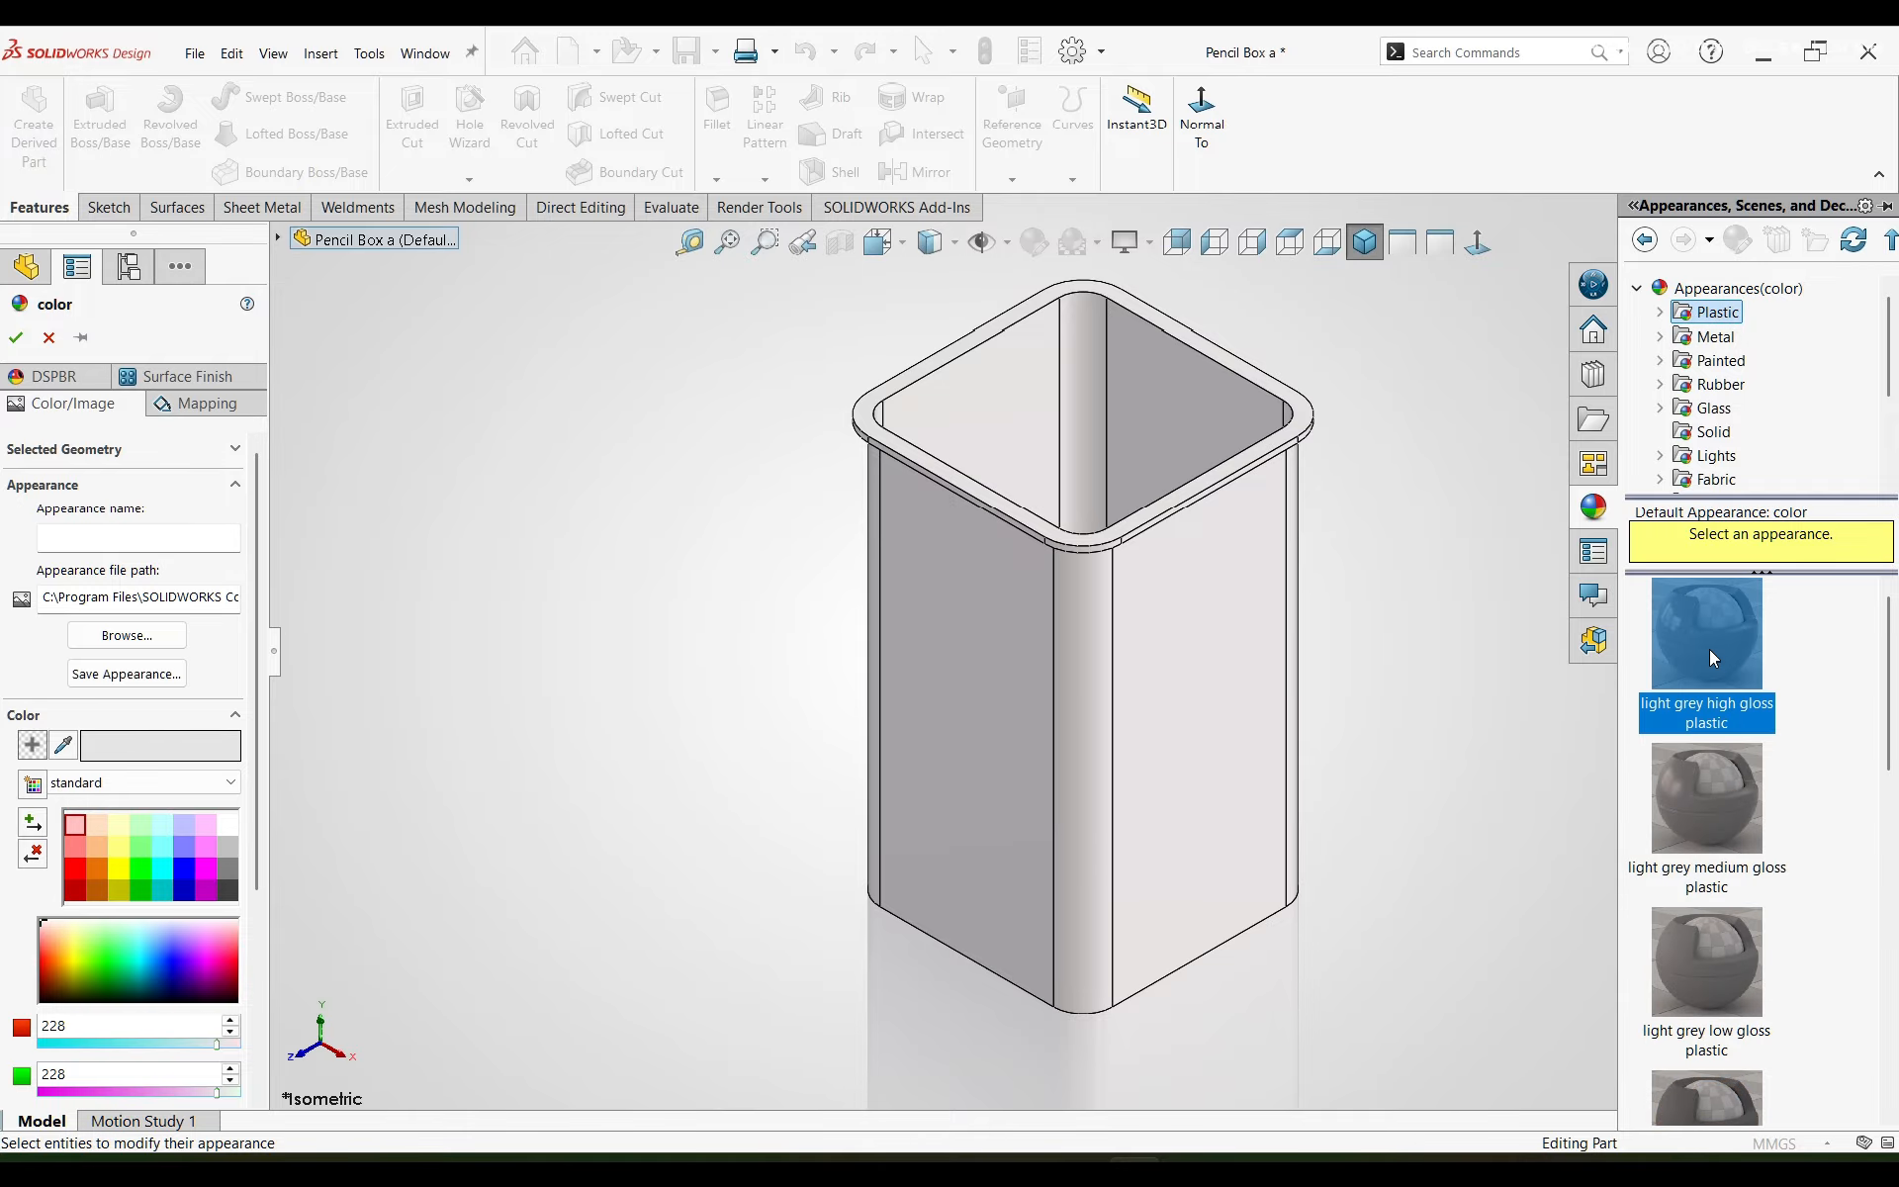
left_click(227, 825)
left_click(227, 869)
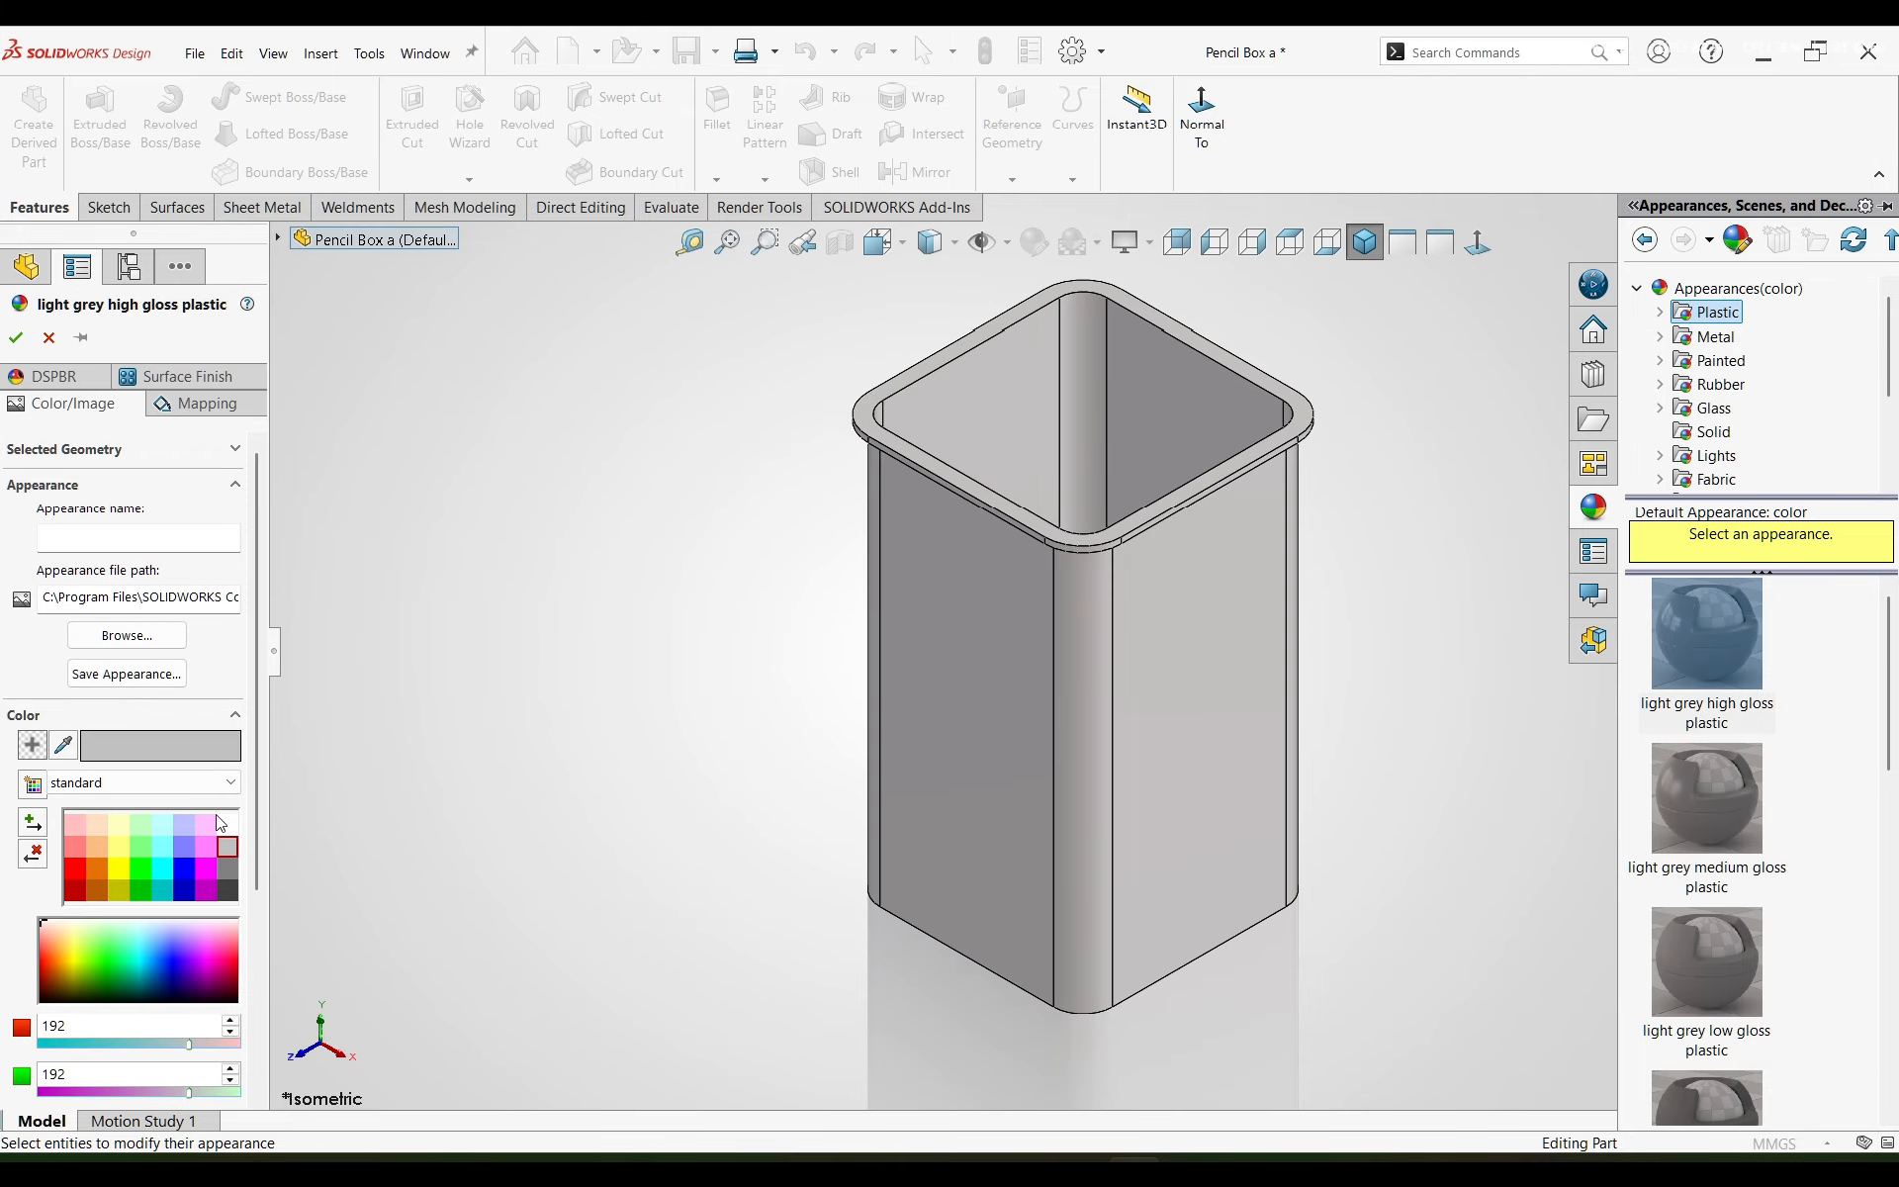
left_click(16, 337)
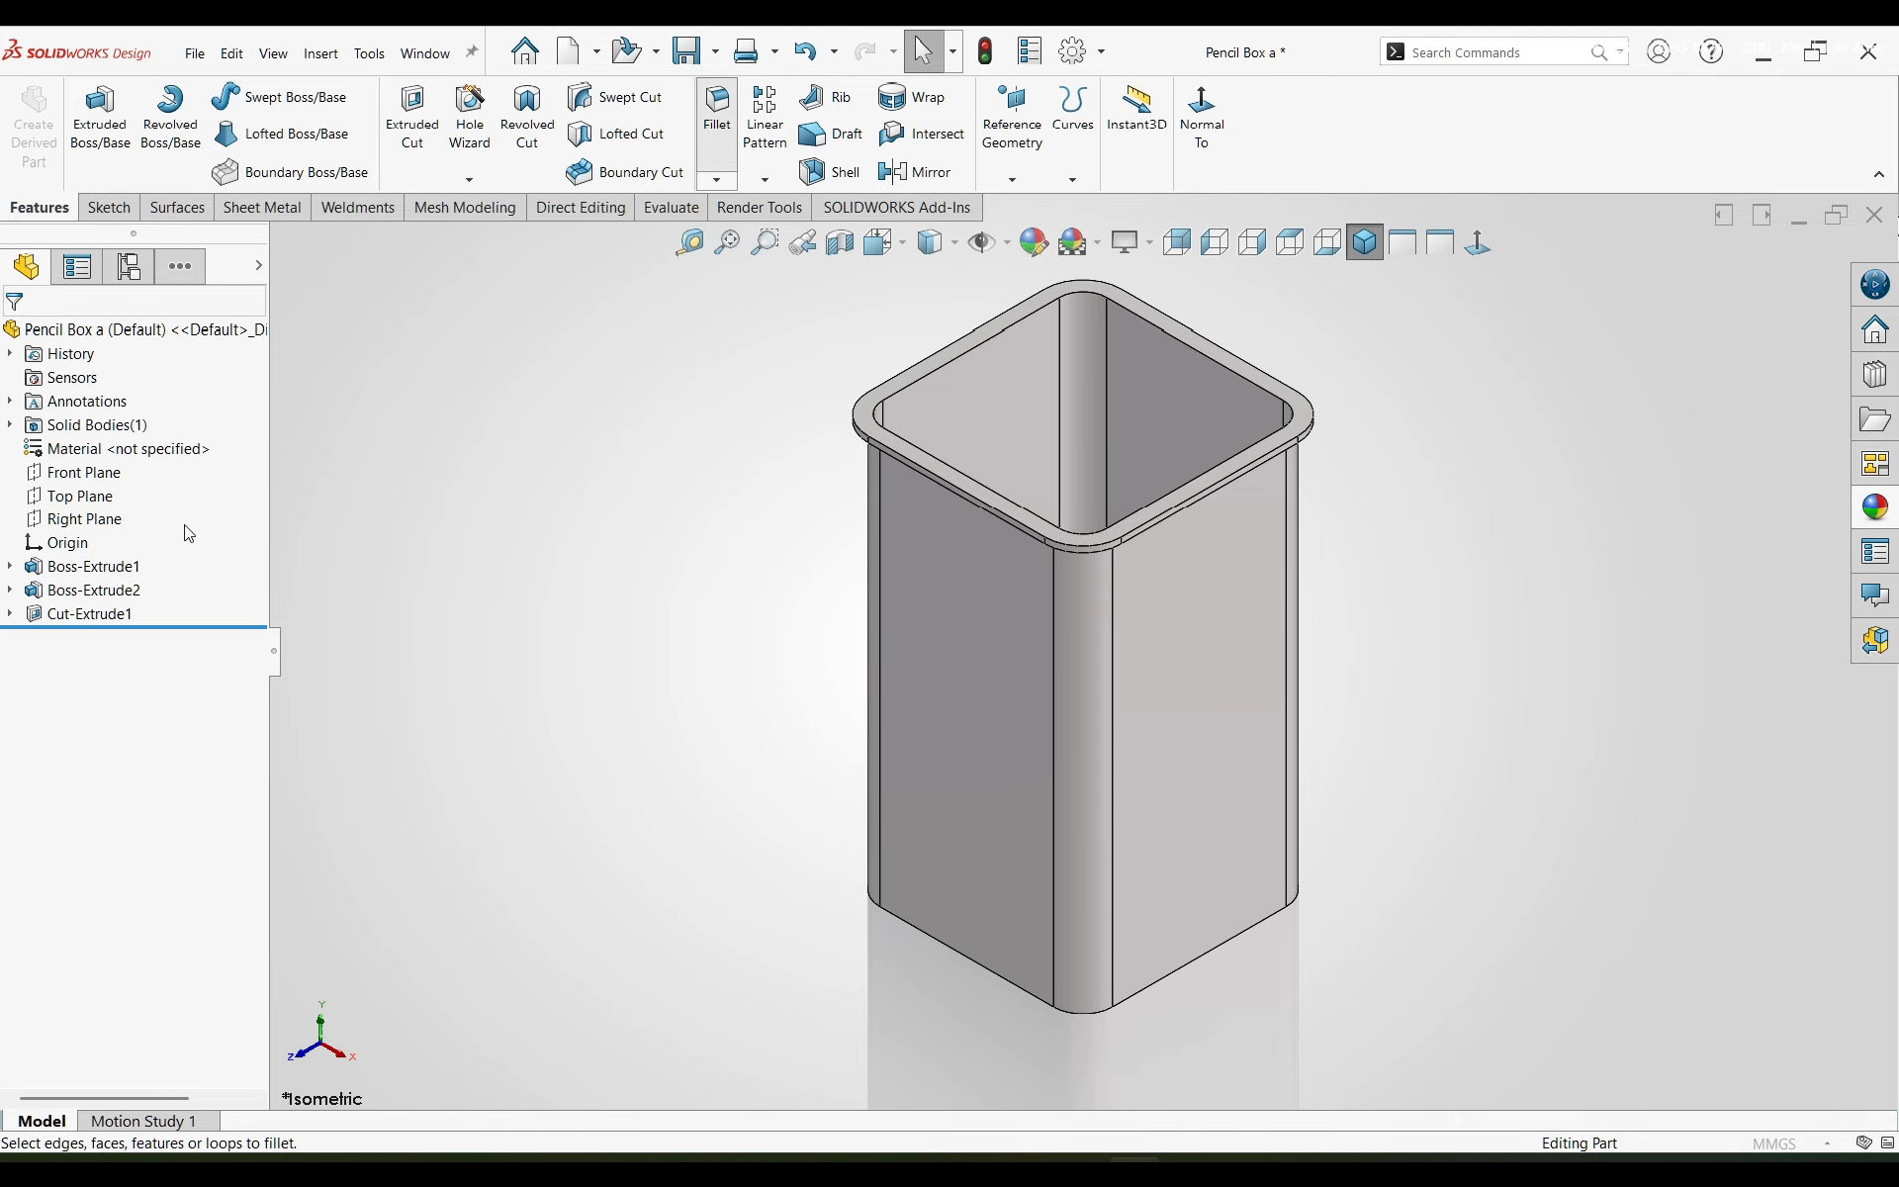
- Start a full round fillet for the box's rim
left_click(717, 114)
left_click(164, 440)
scroll(1073, 560, "down", 7)
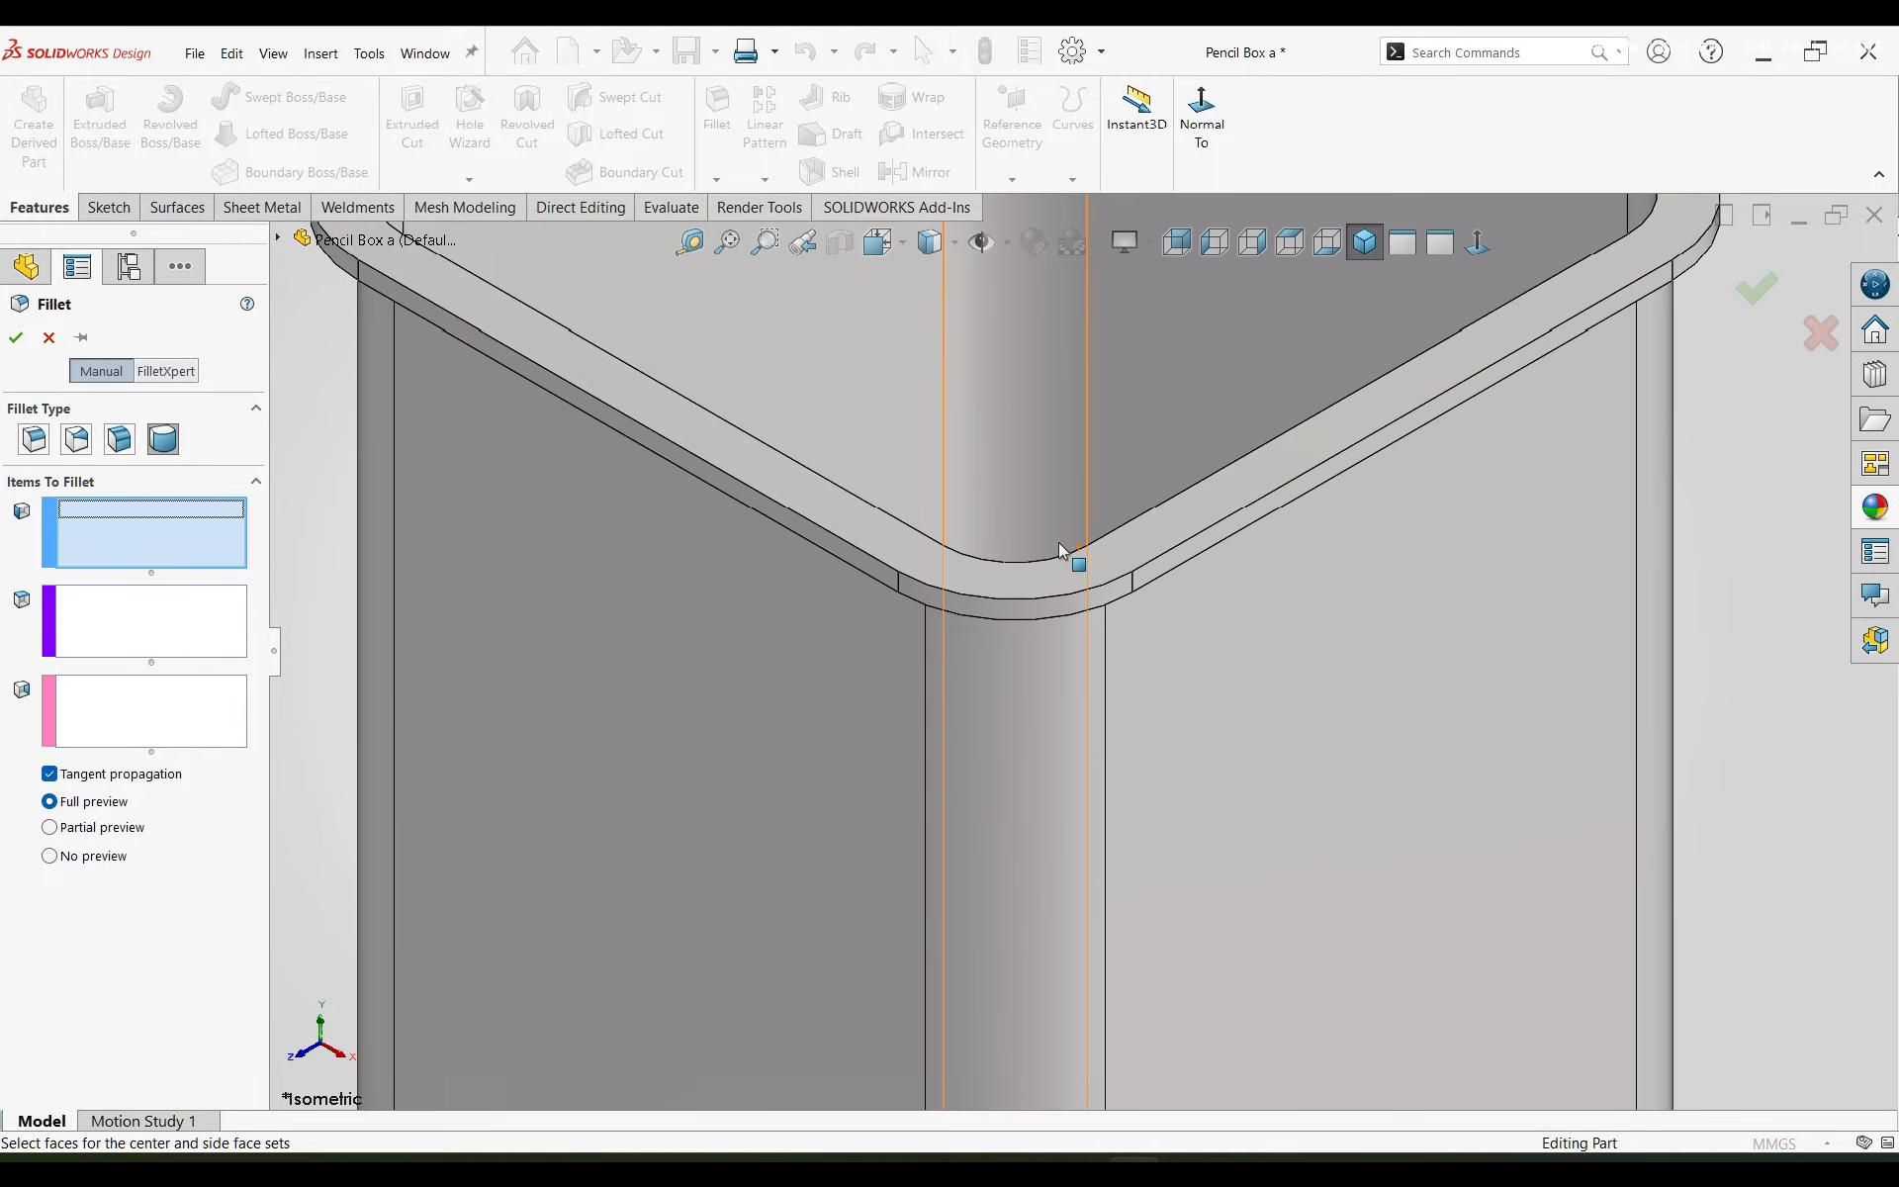
scroll(971, 454, "up", 4)
scroll(999, 494, "down", 2)
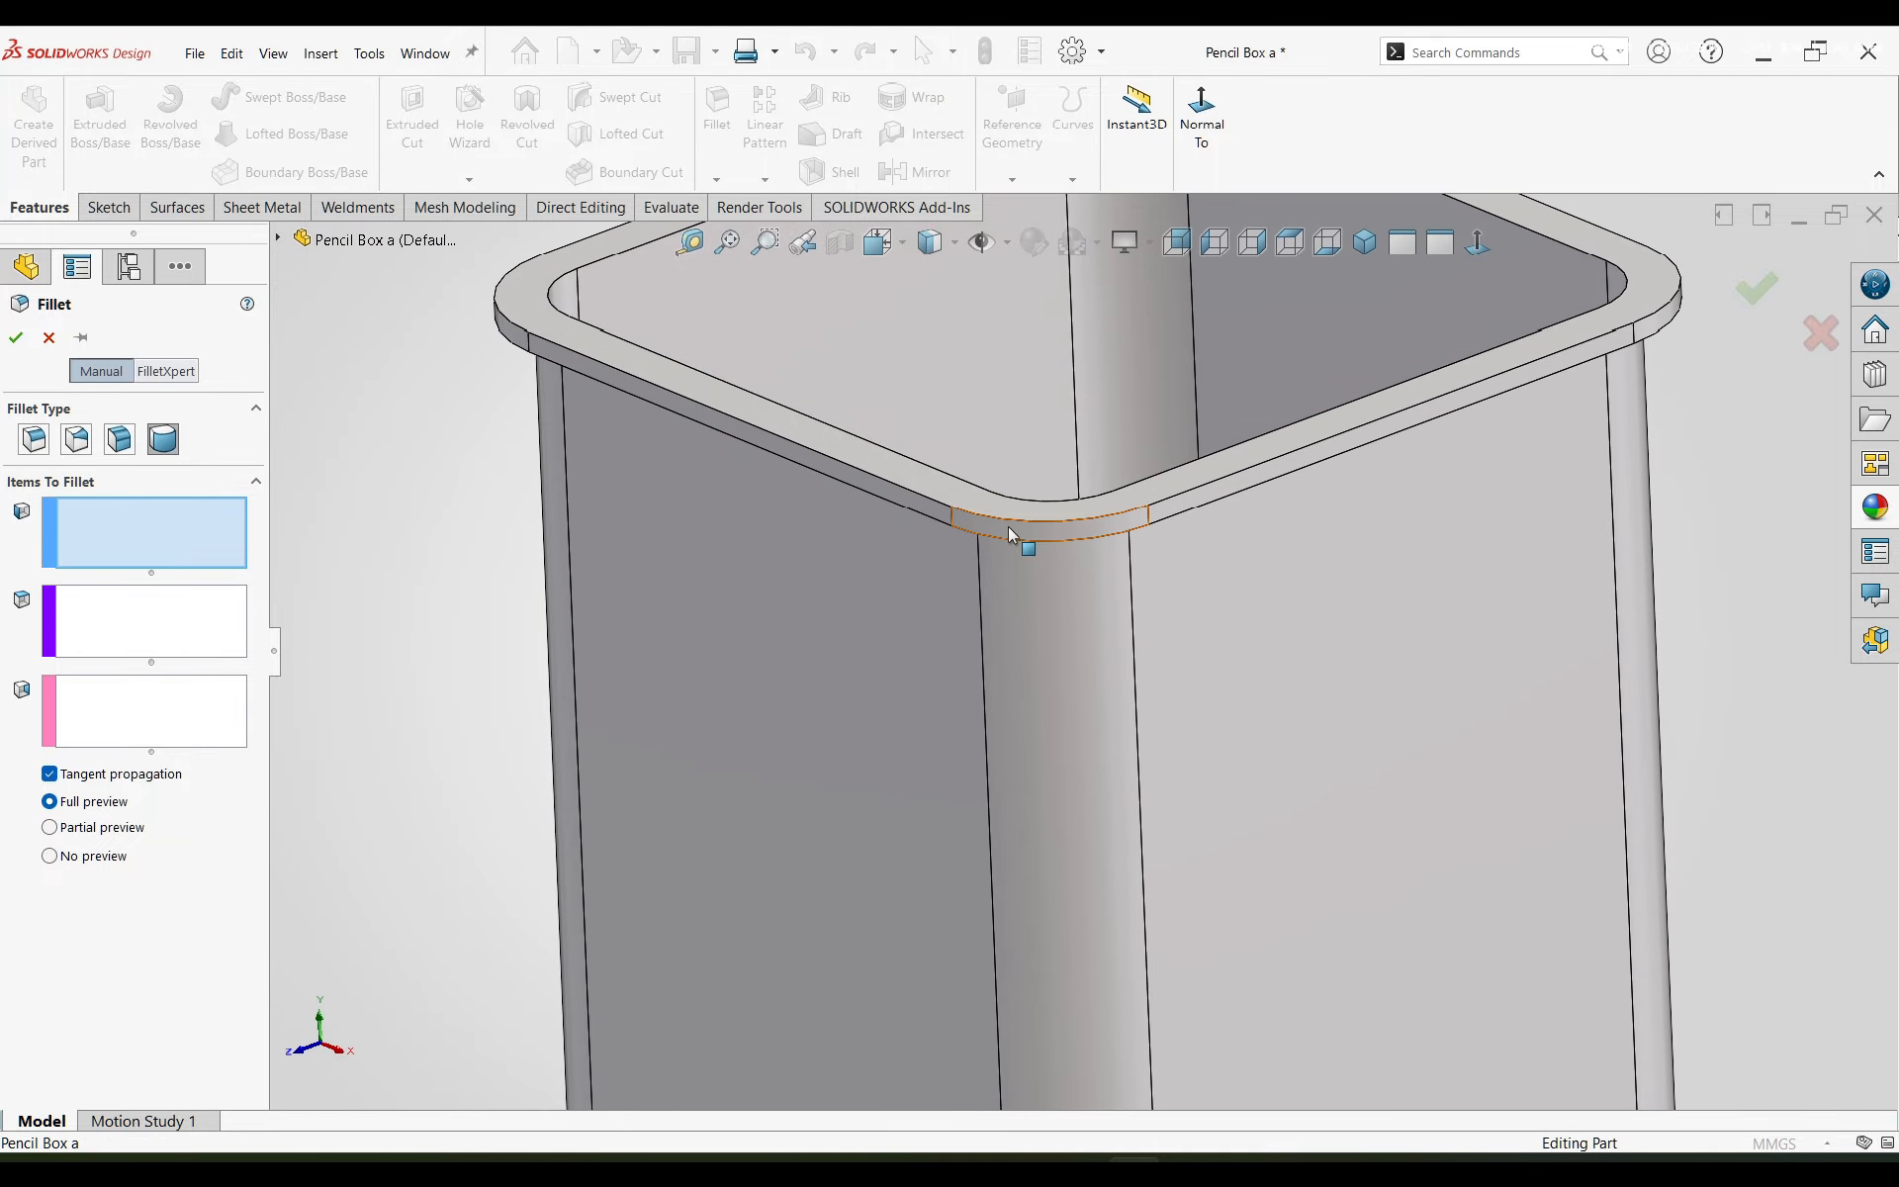
left_click(1007, 527)
left_click(198, 616)
scroll(1019, 494, "down", 3)
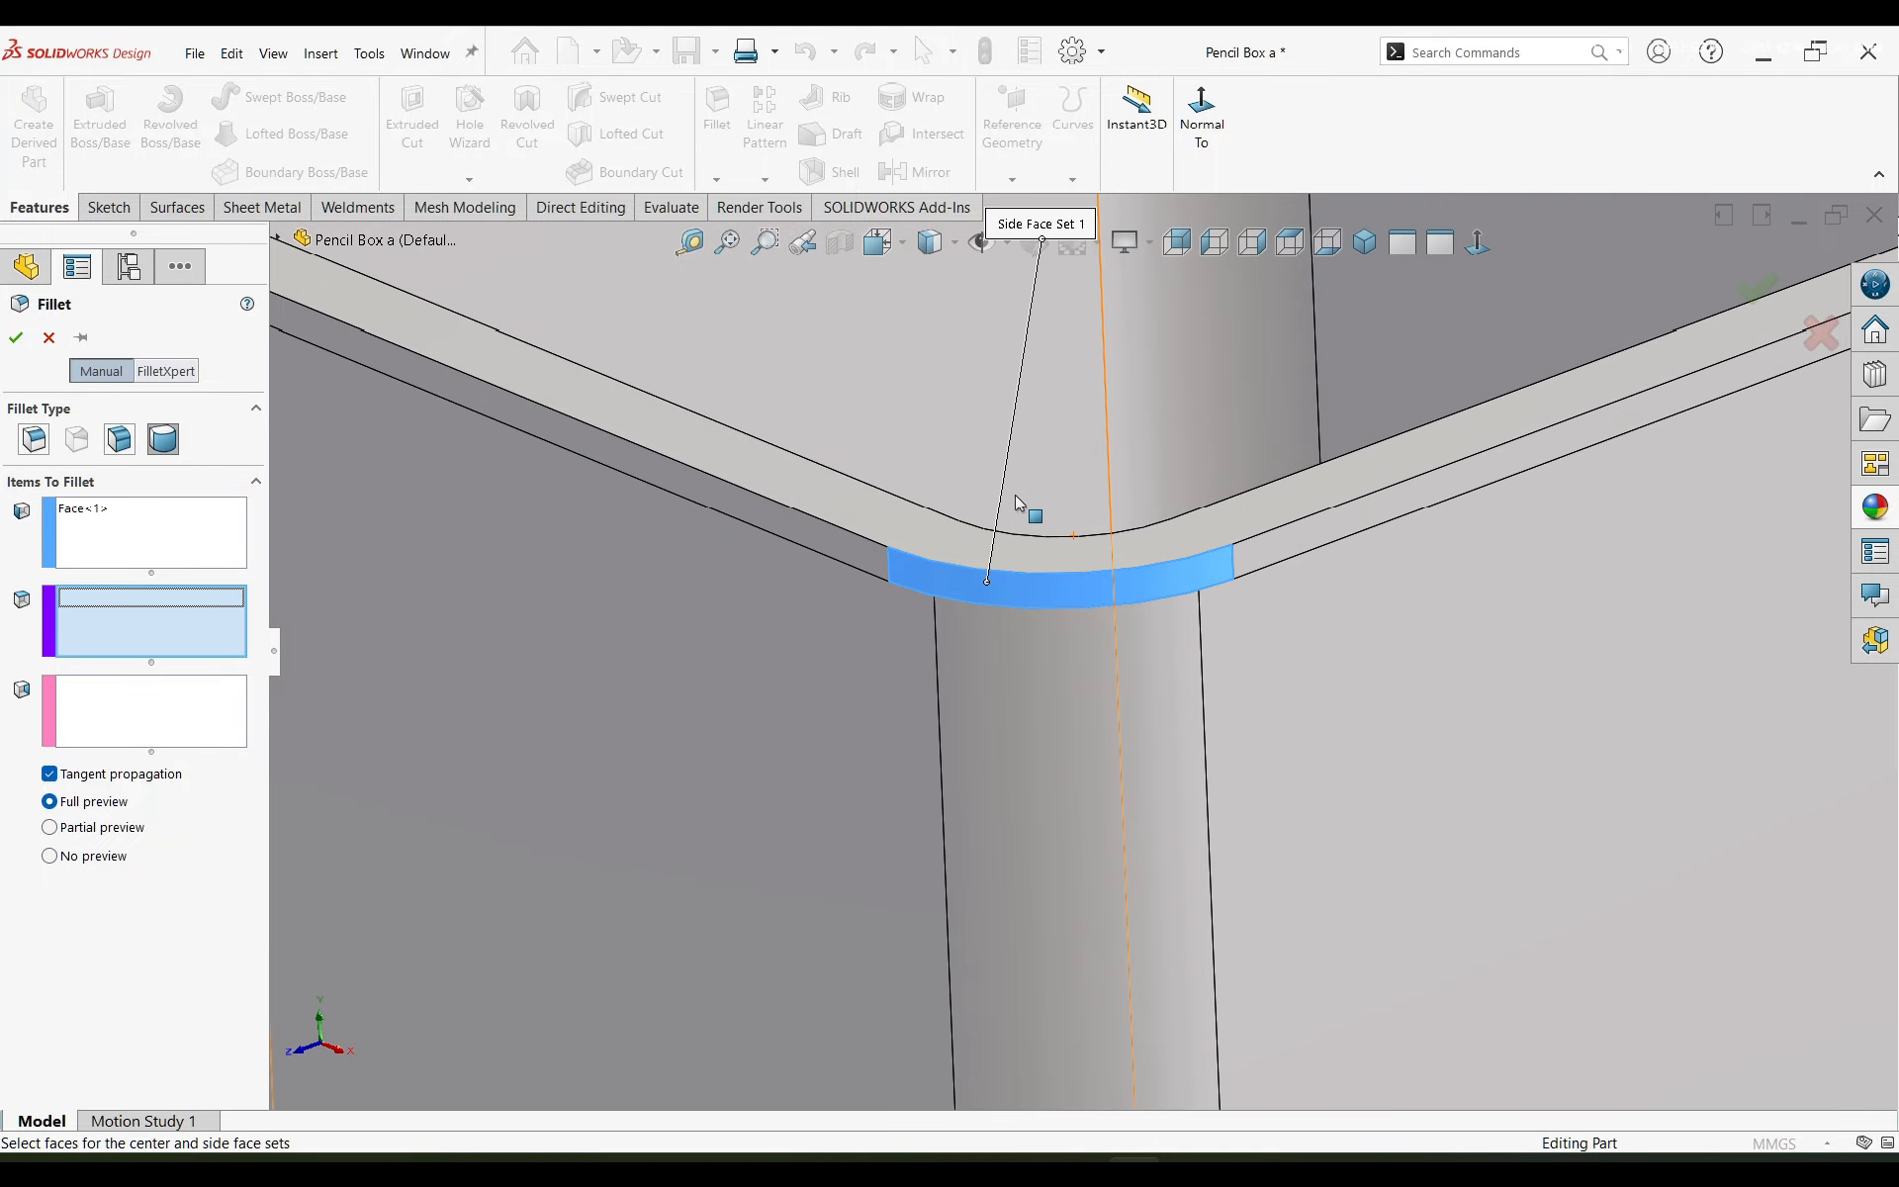
middle_click_drag(1018, 500, 1088, 300)
scroll(1060, 448, "up", 5)
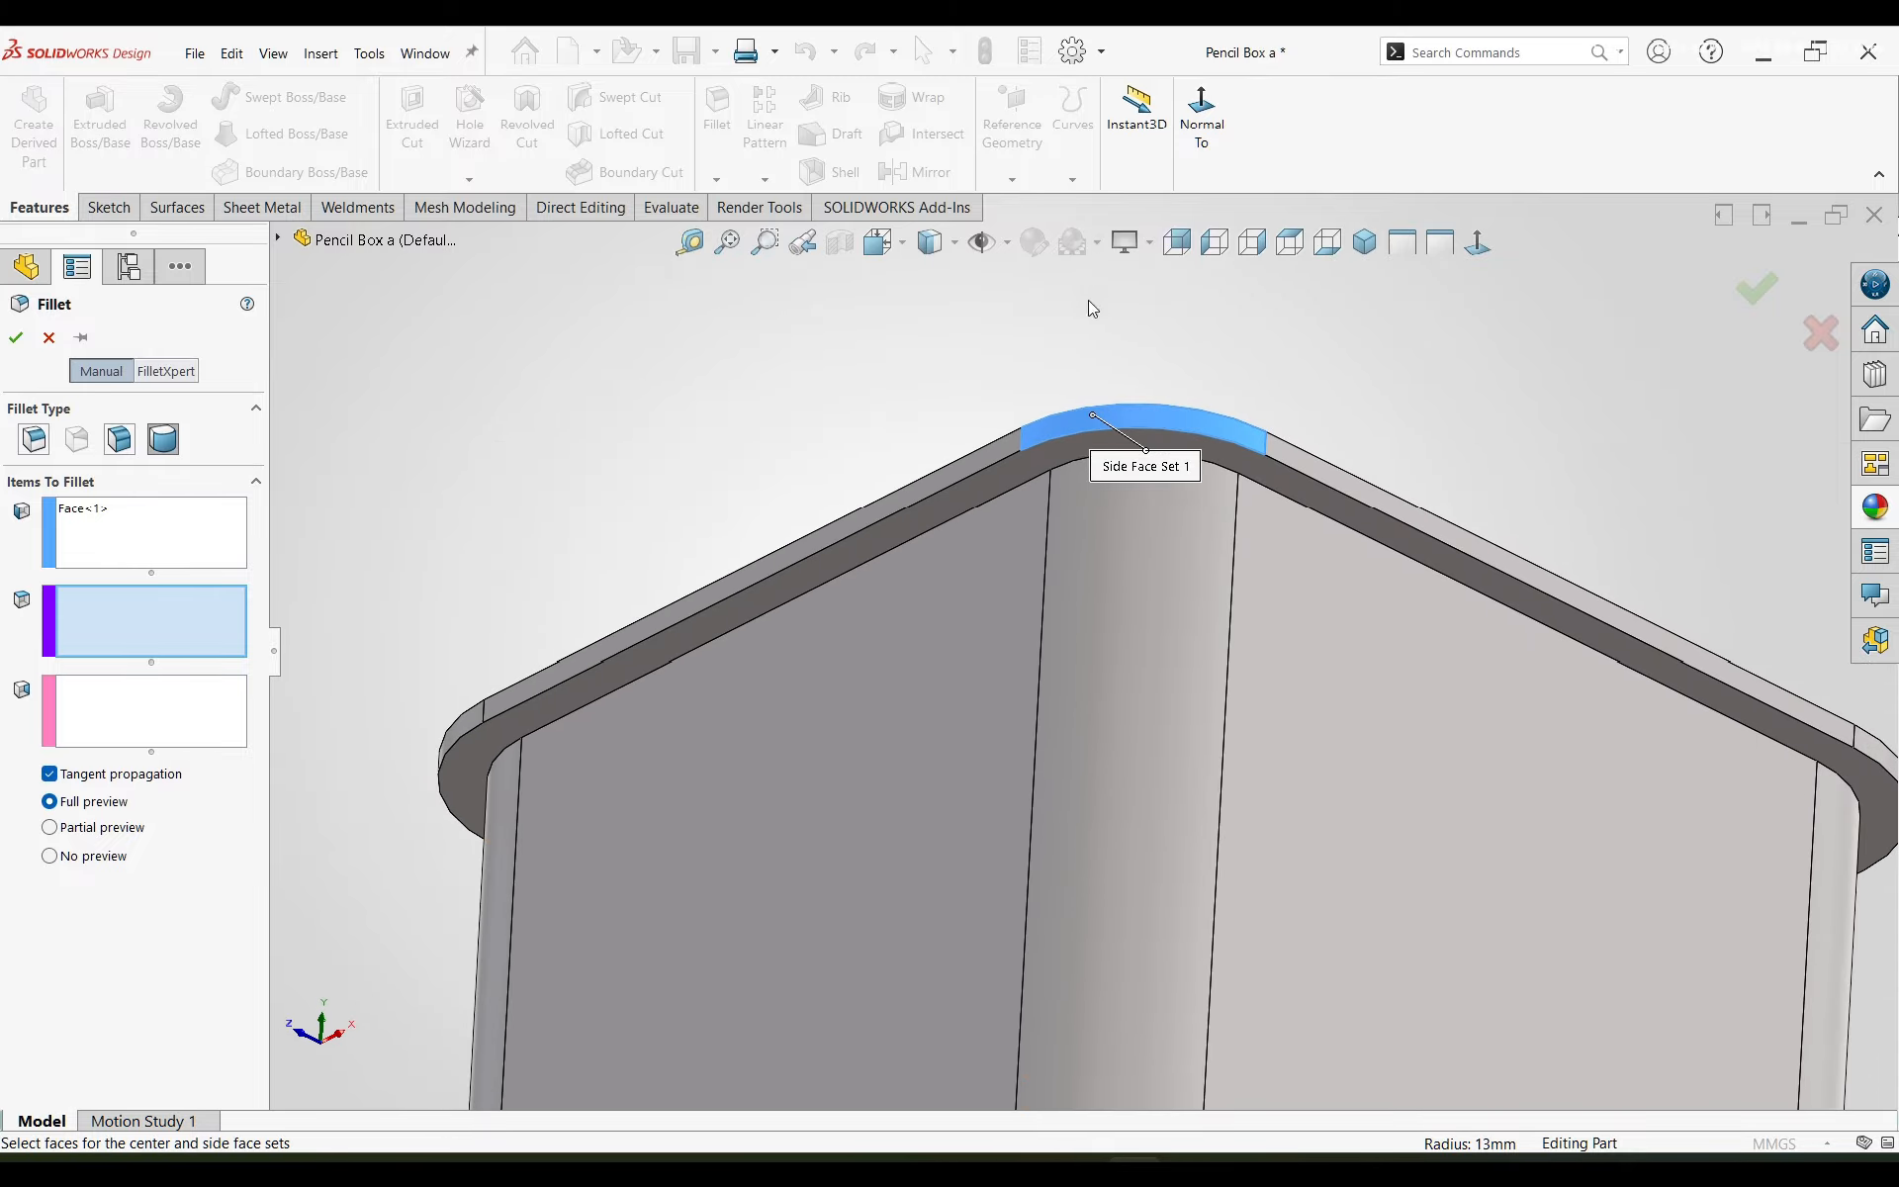
scroll(1062, 455, "up", 3)
middle_click_drag(1063, 455, 1048, 593)
right_click(173, 551)
left_click(251, 557)
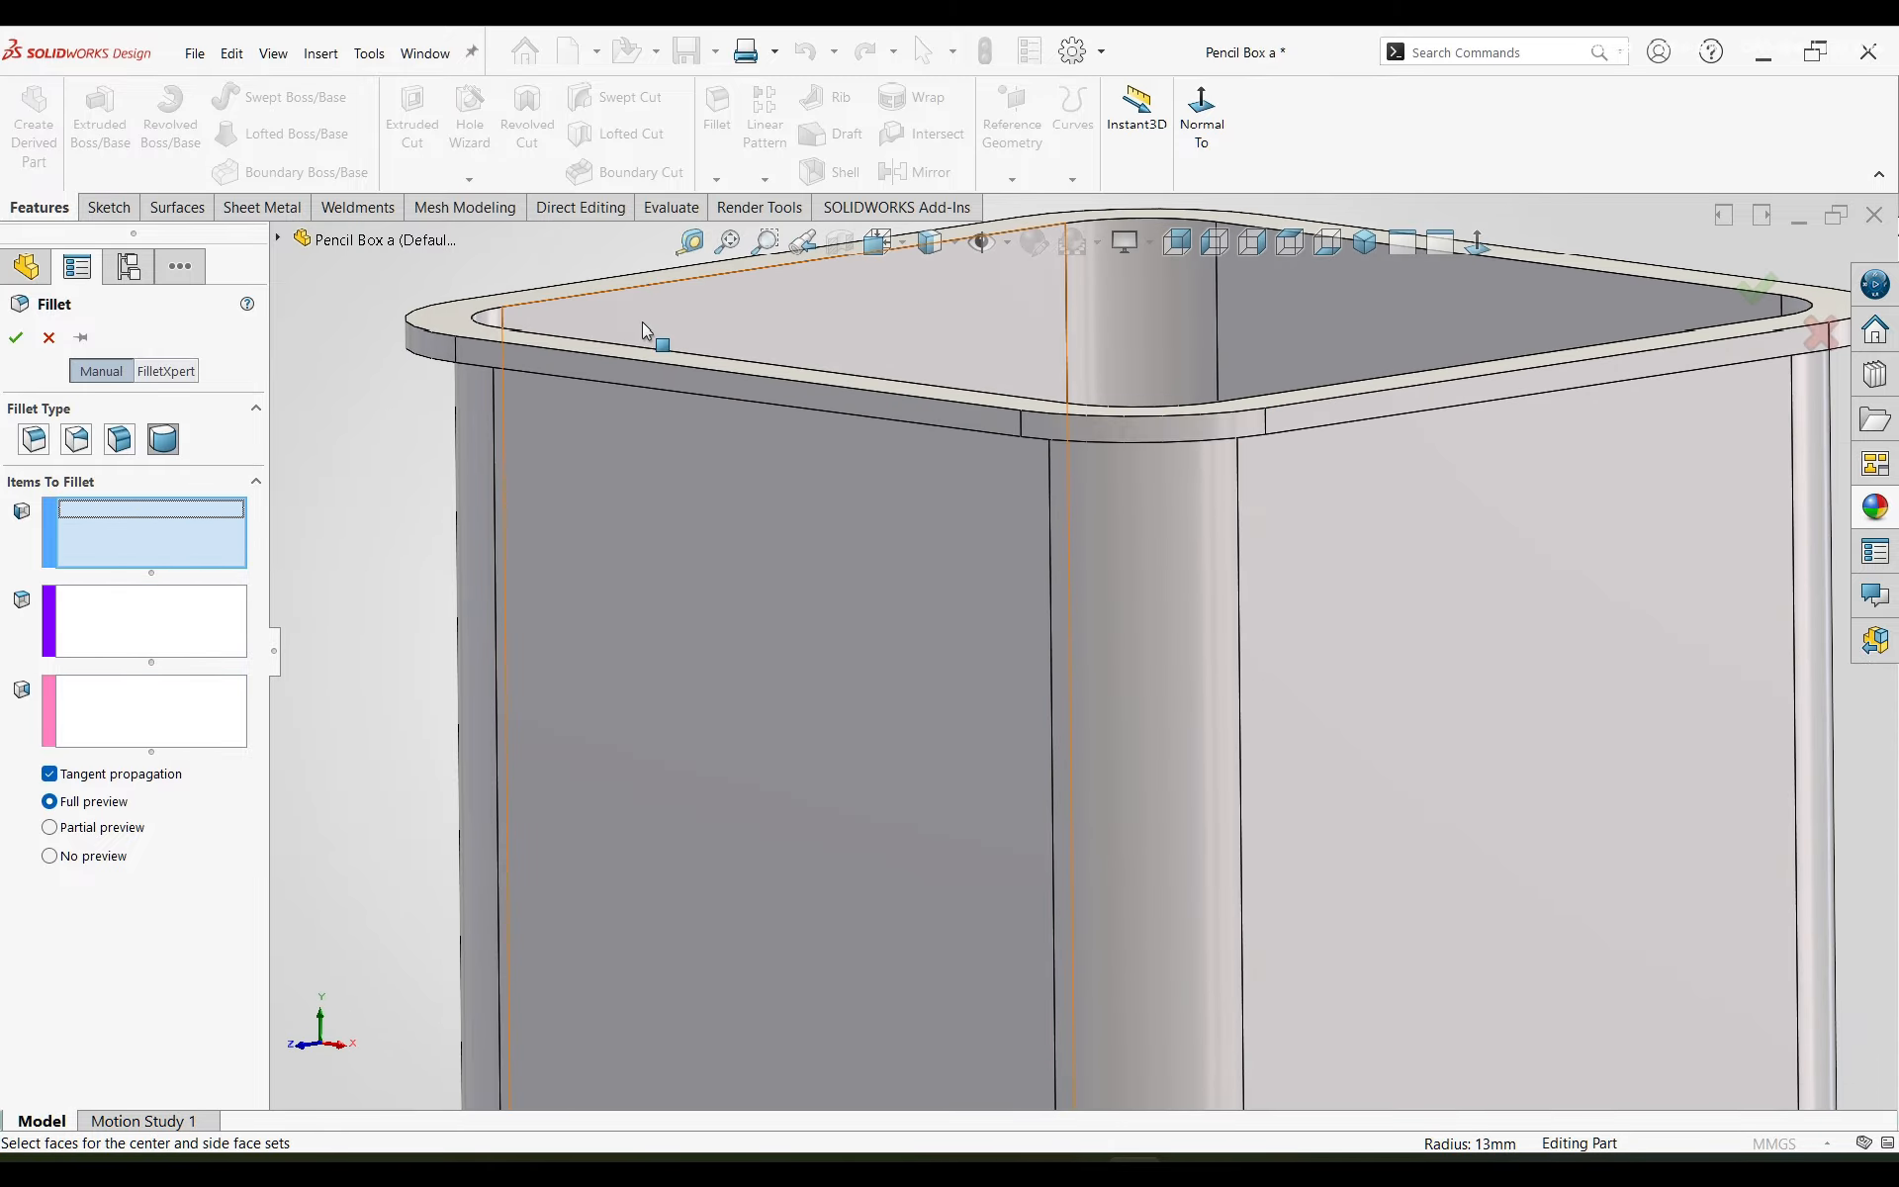
- Fully round the rim's outer edge, using its top face, outer side face as centre, and underside face
scroll(649, 327, "down", 3)
left_click(390, 386)
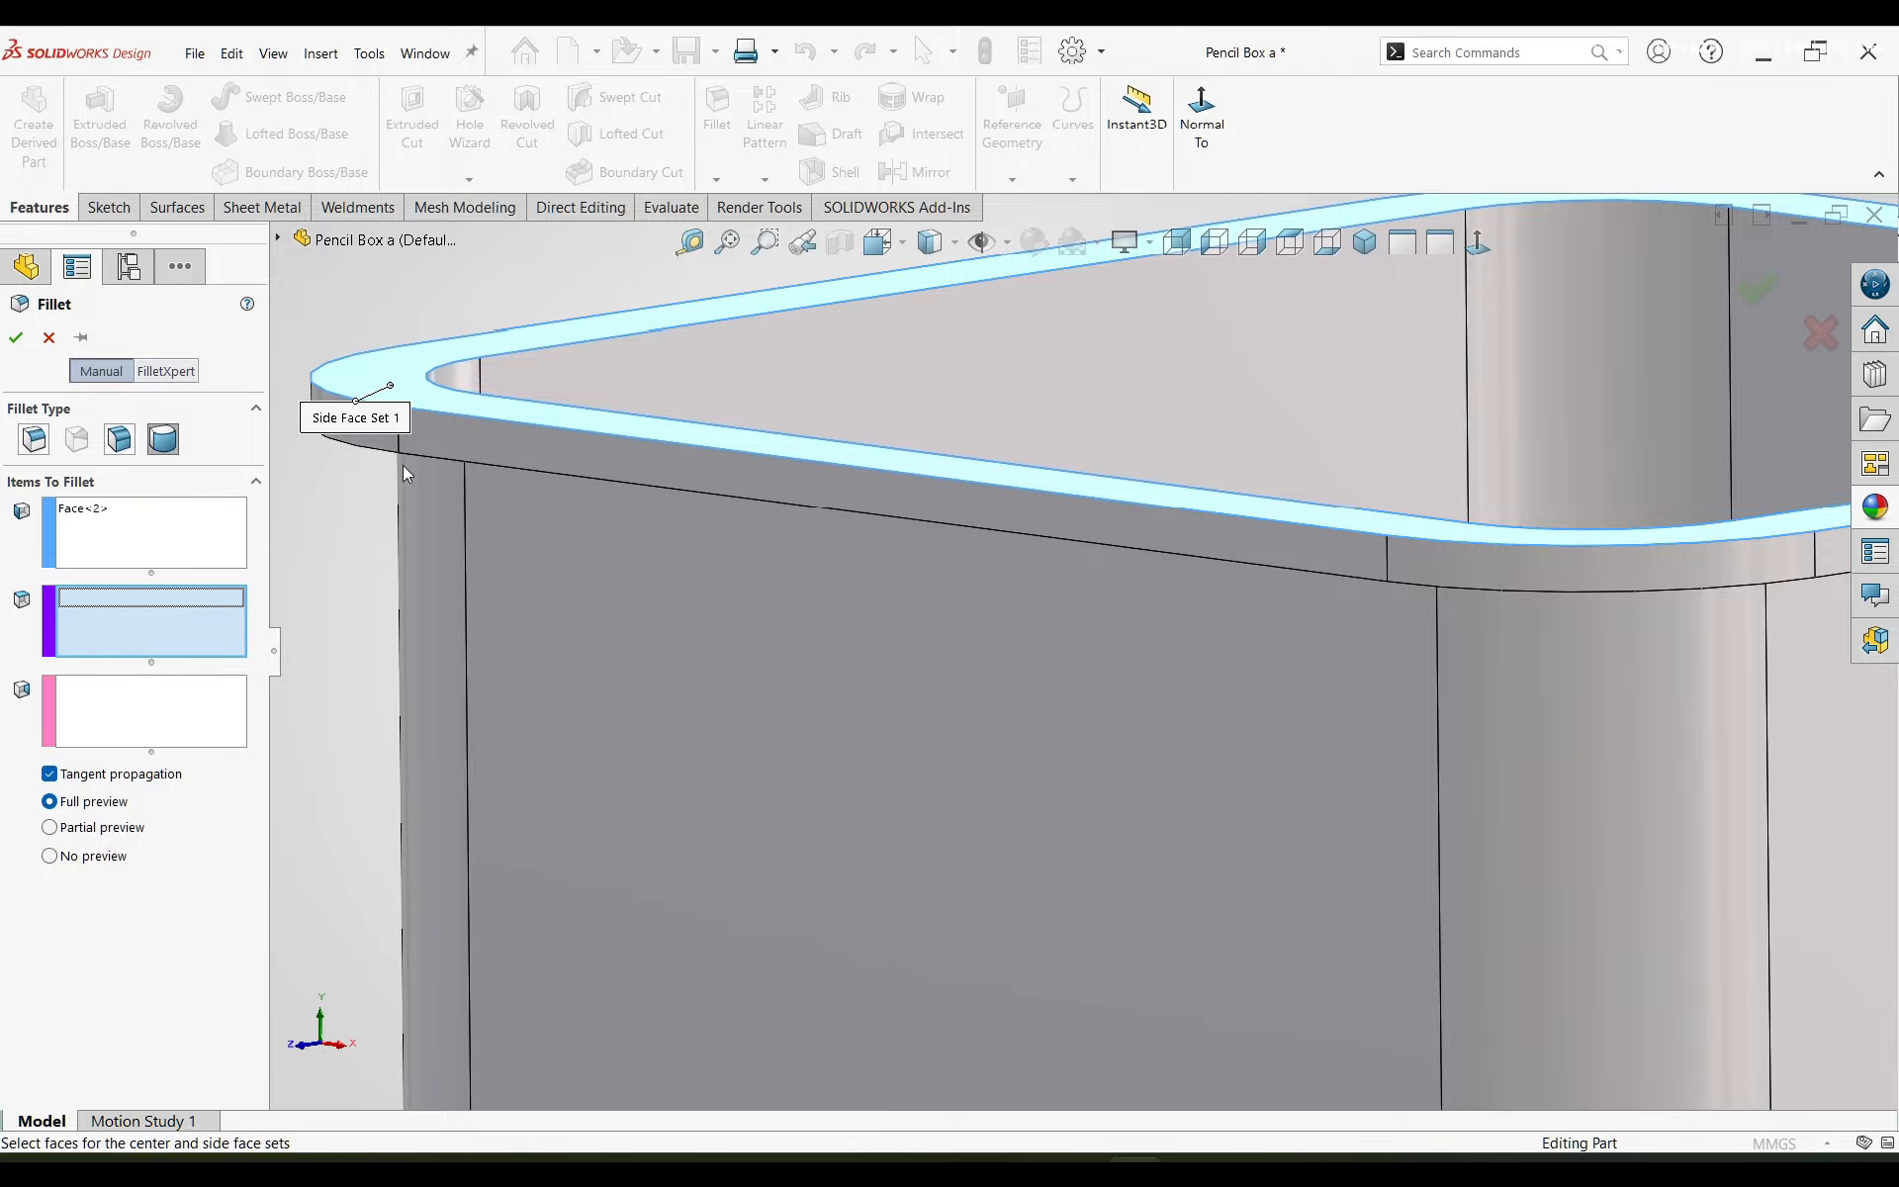
scroll(402, 465, "down", 3)
left_click(481, 465)
middle_click_drag(478, 461, 518, 423)
left_click(174, 703)
left_click(351, 552)
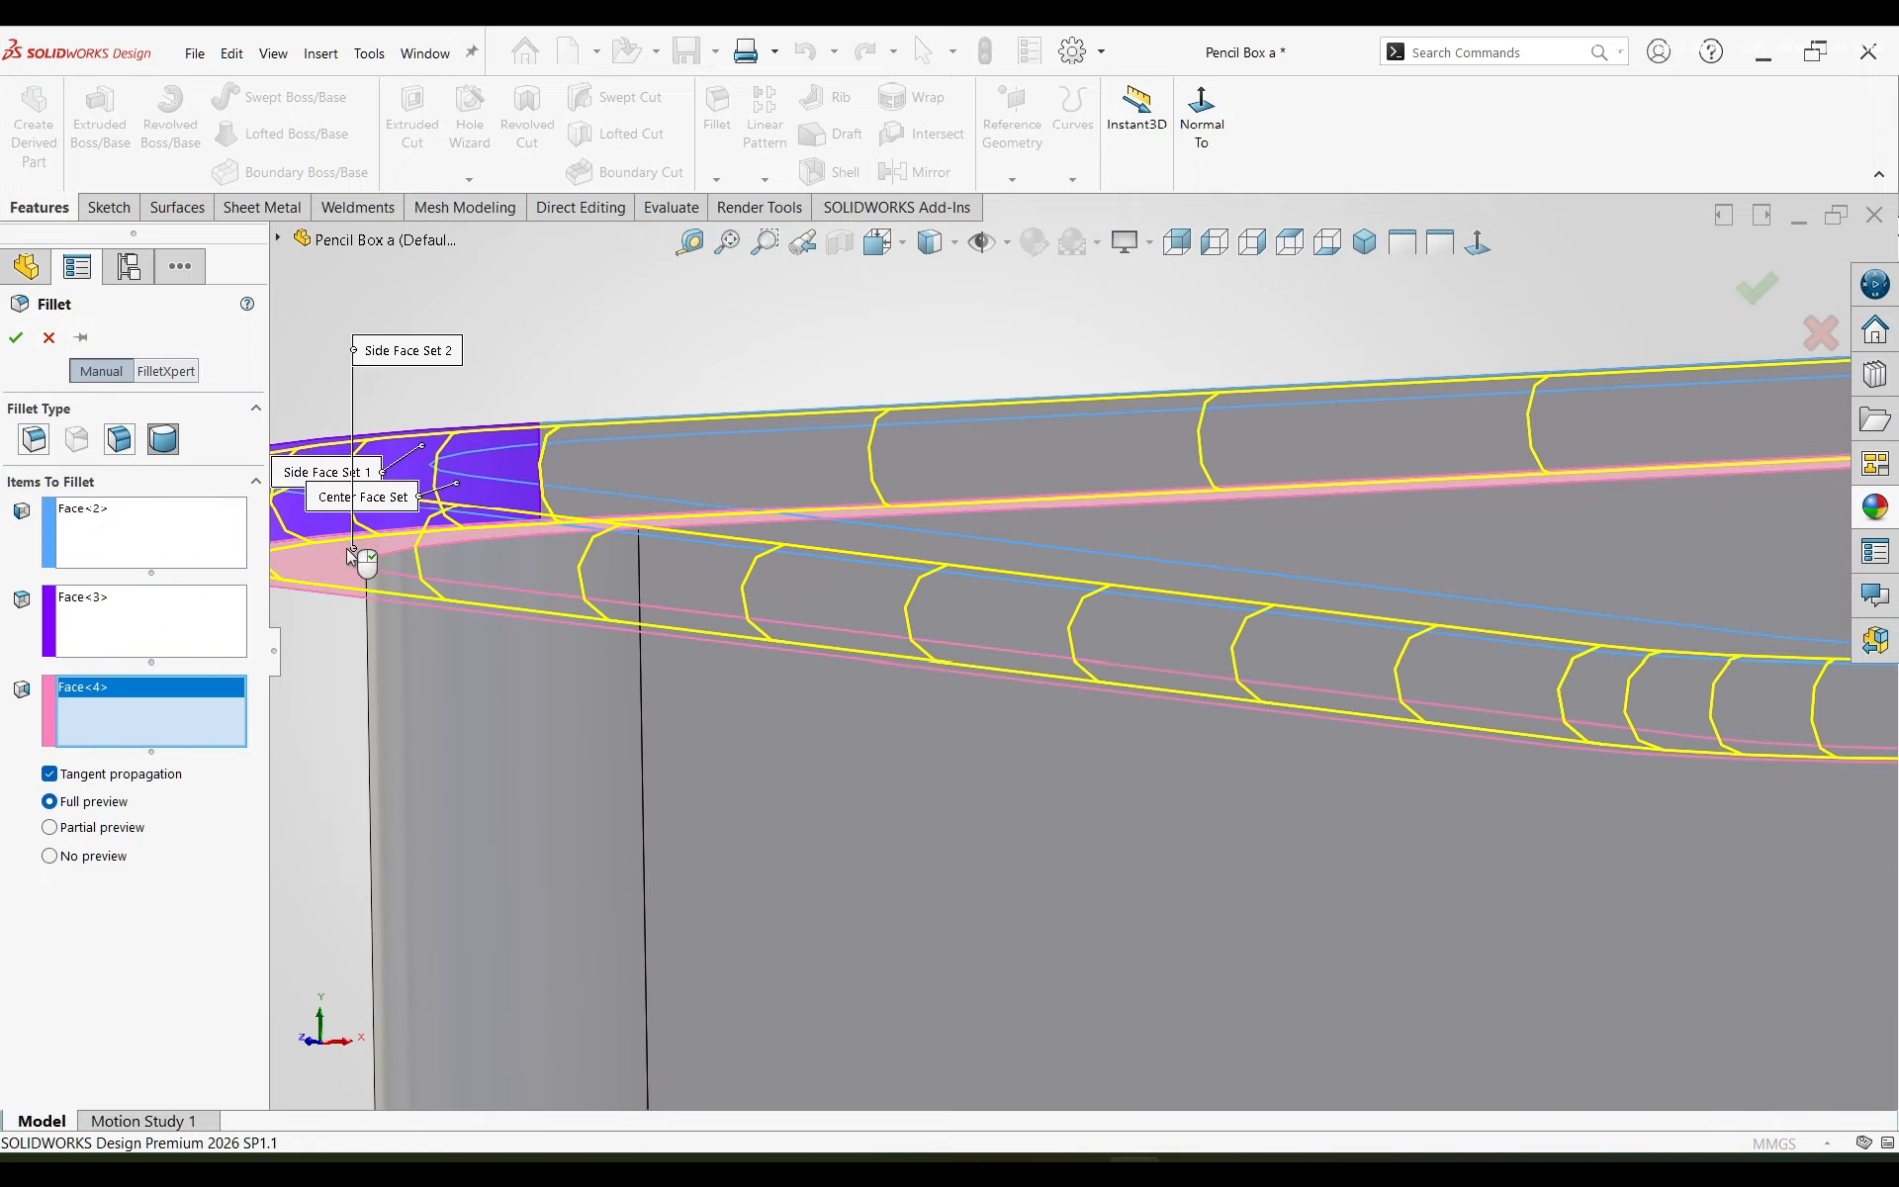
scroll(978, 501, "up", 5)
middle_click_drag(1069, 543, 1276, 643)
left_click(12, 345)
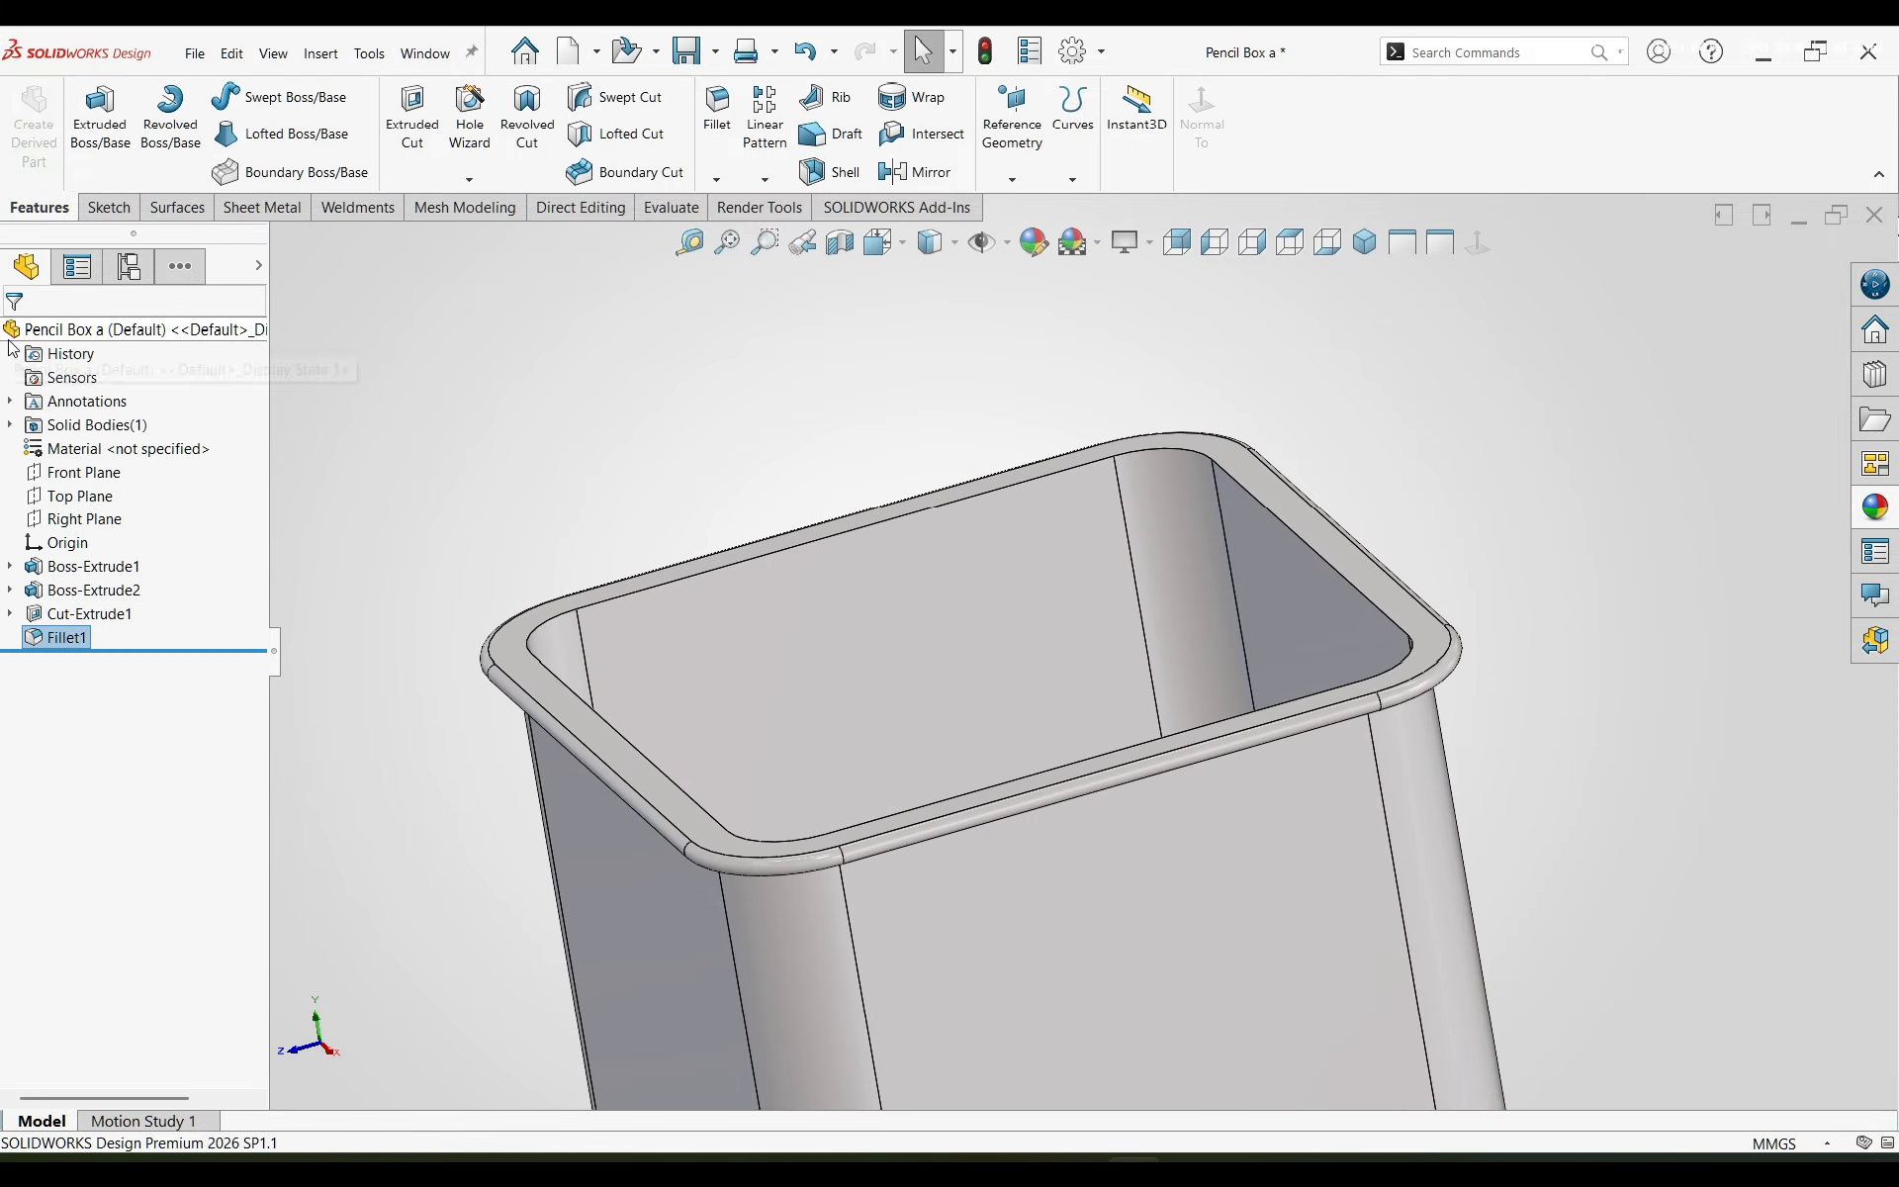
left_click(360, 508)
- Round the box's outer bottom edge loop with a 1 mm symmetric constant-size fillet
scroll(516, 618, "down", 3)
middle_click_drag(714, 671, 1041, 695)
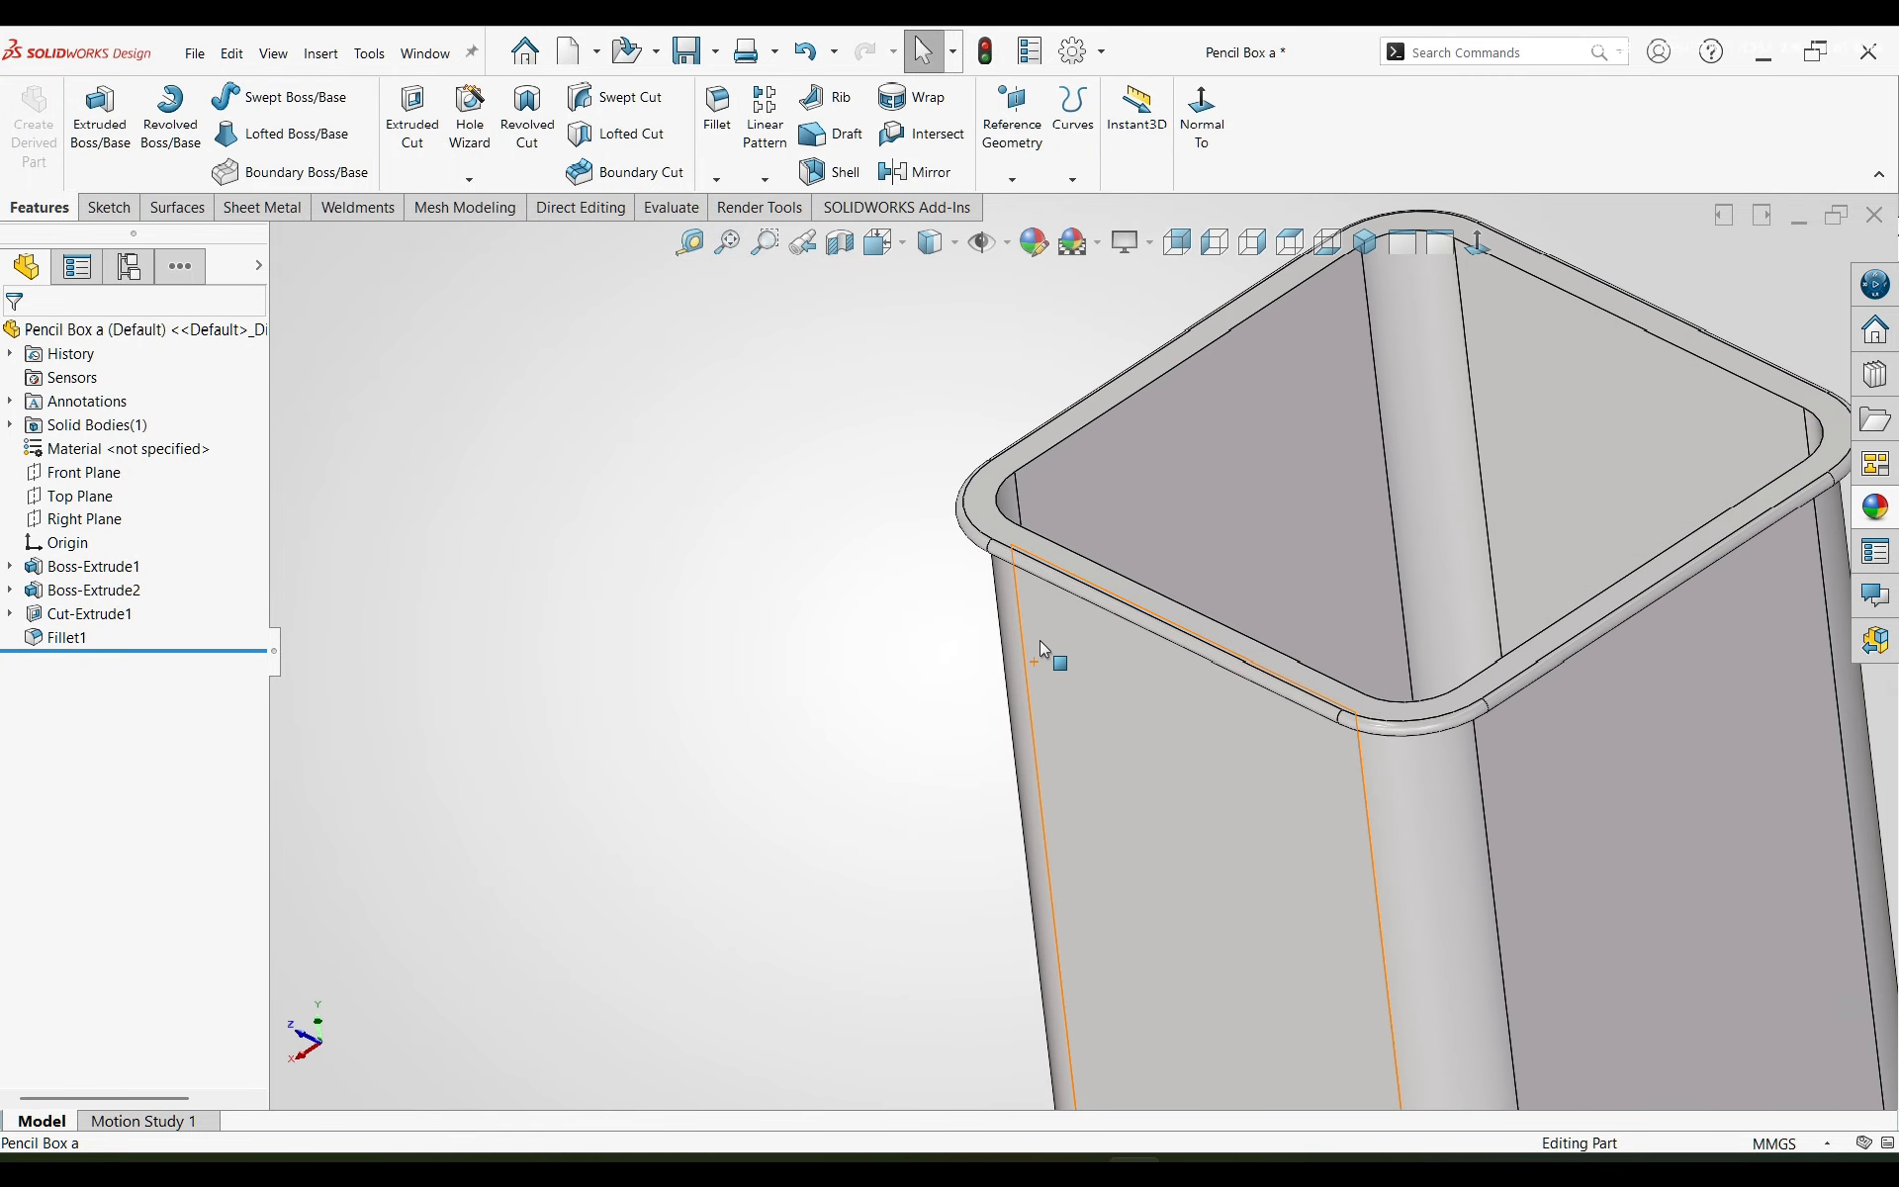
left_click(718, 109)
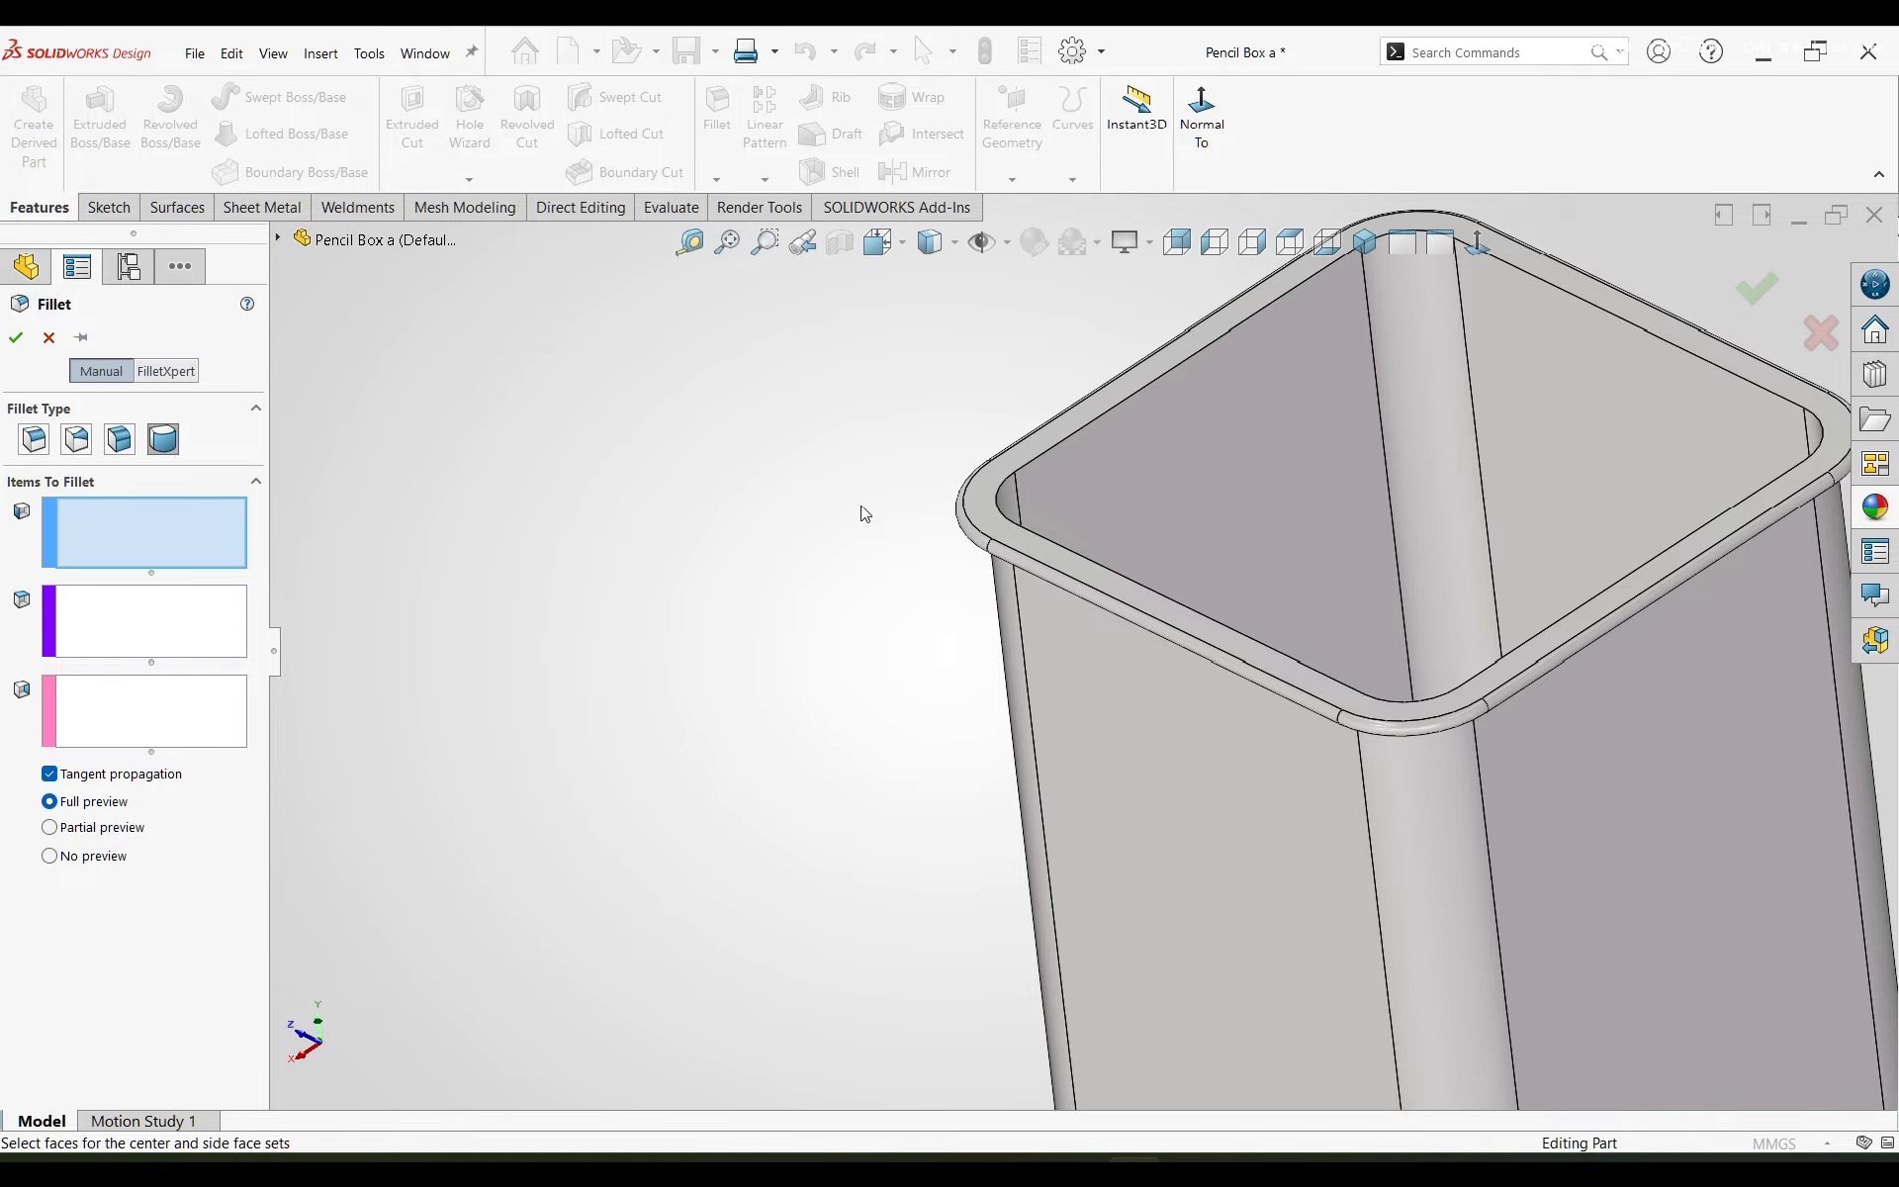
left_click(22, 435)
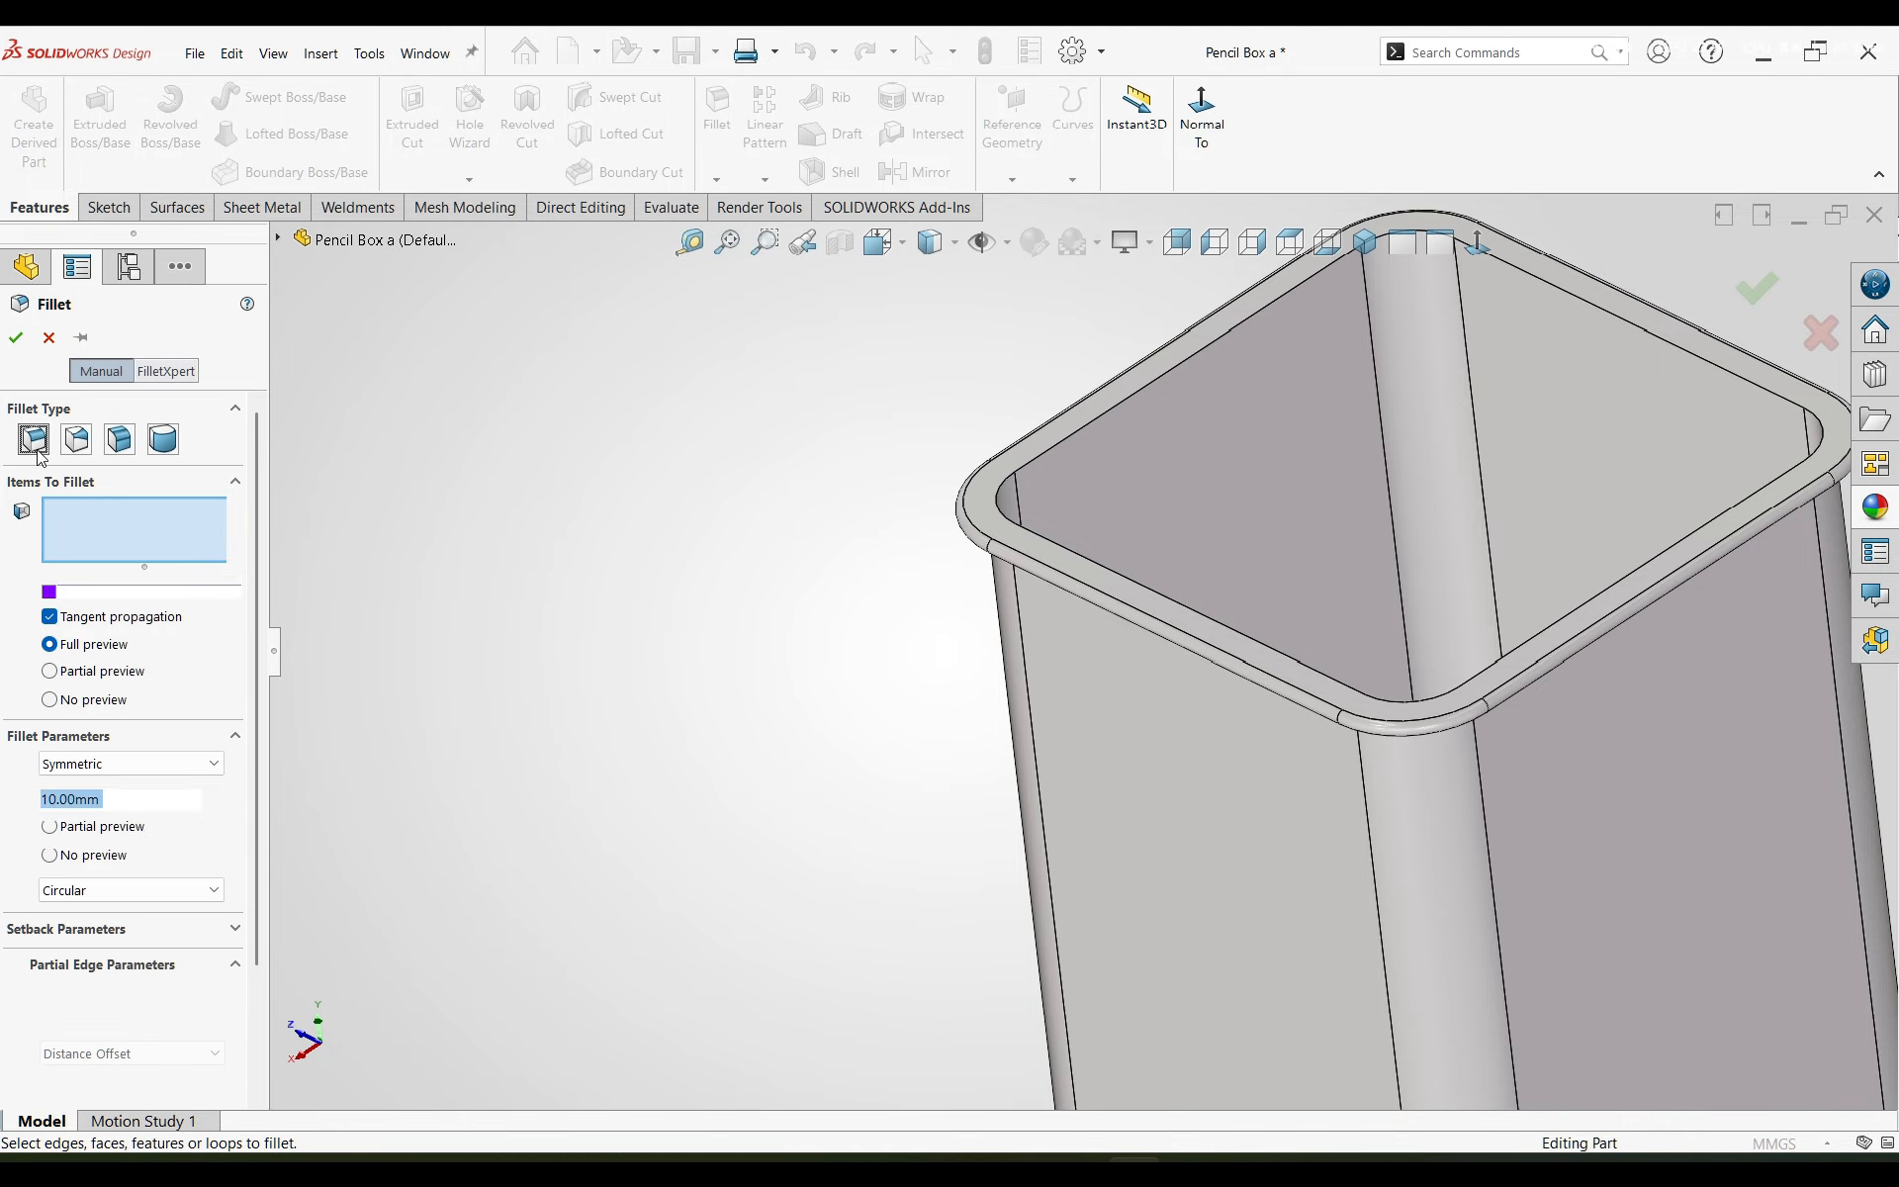
type("1")
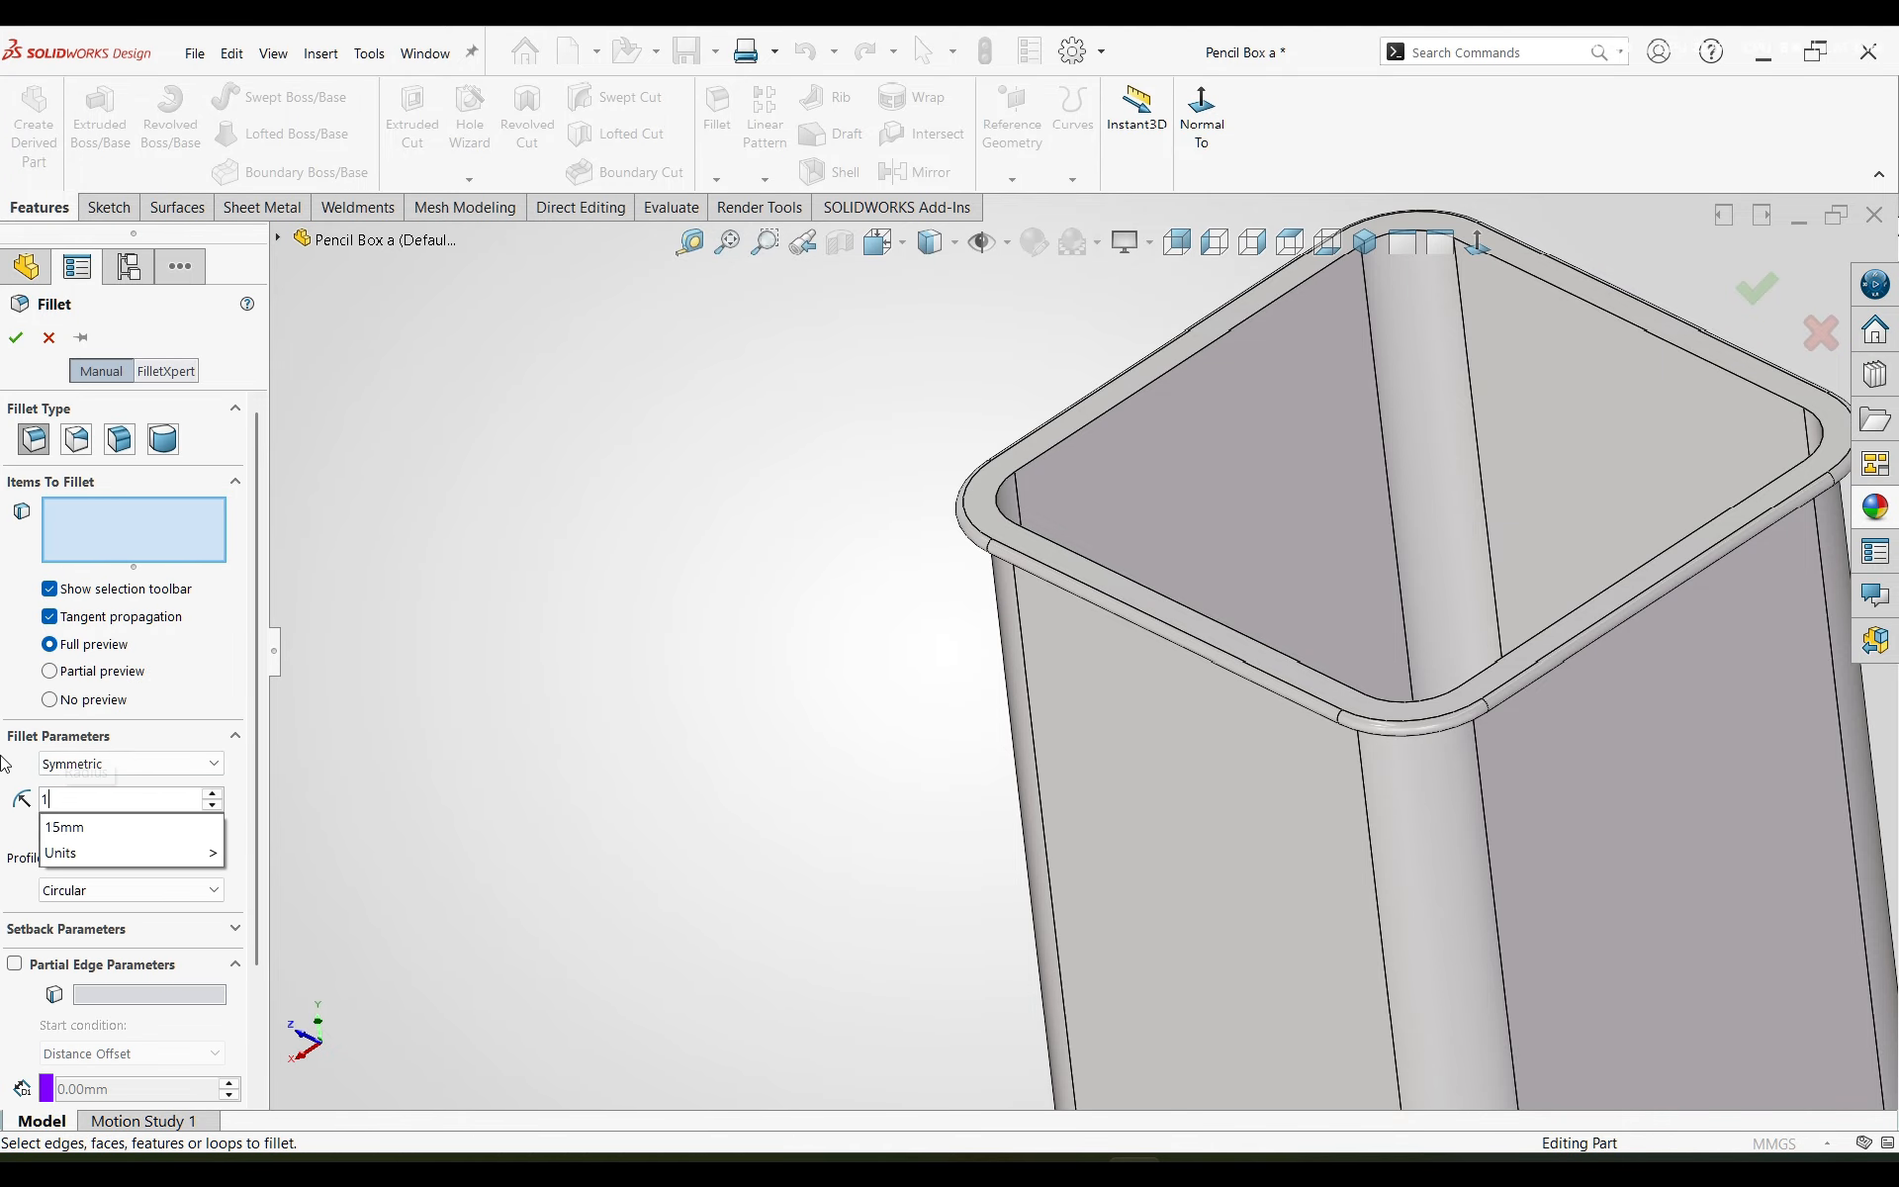
key("Return")
scroll(940, 1013, "up", 3)
middle_click_drag(942, 978, 1326, 1009)
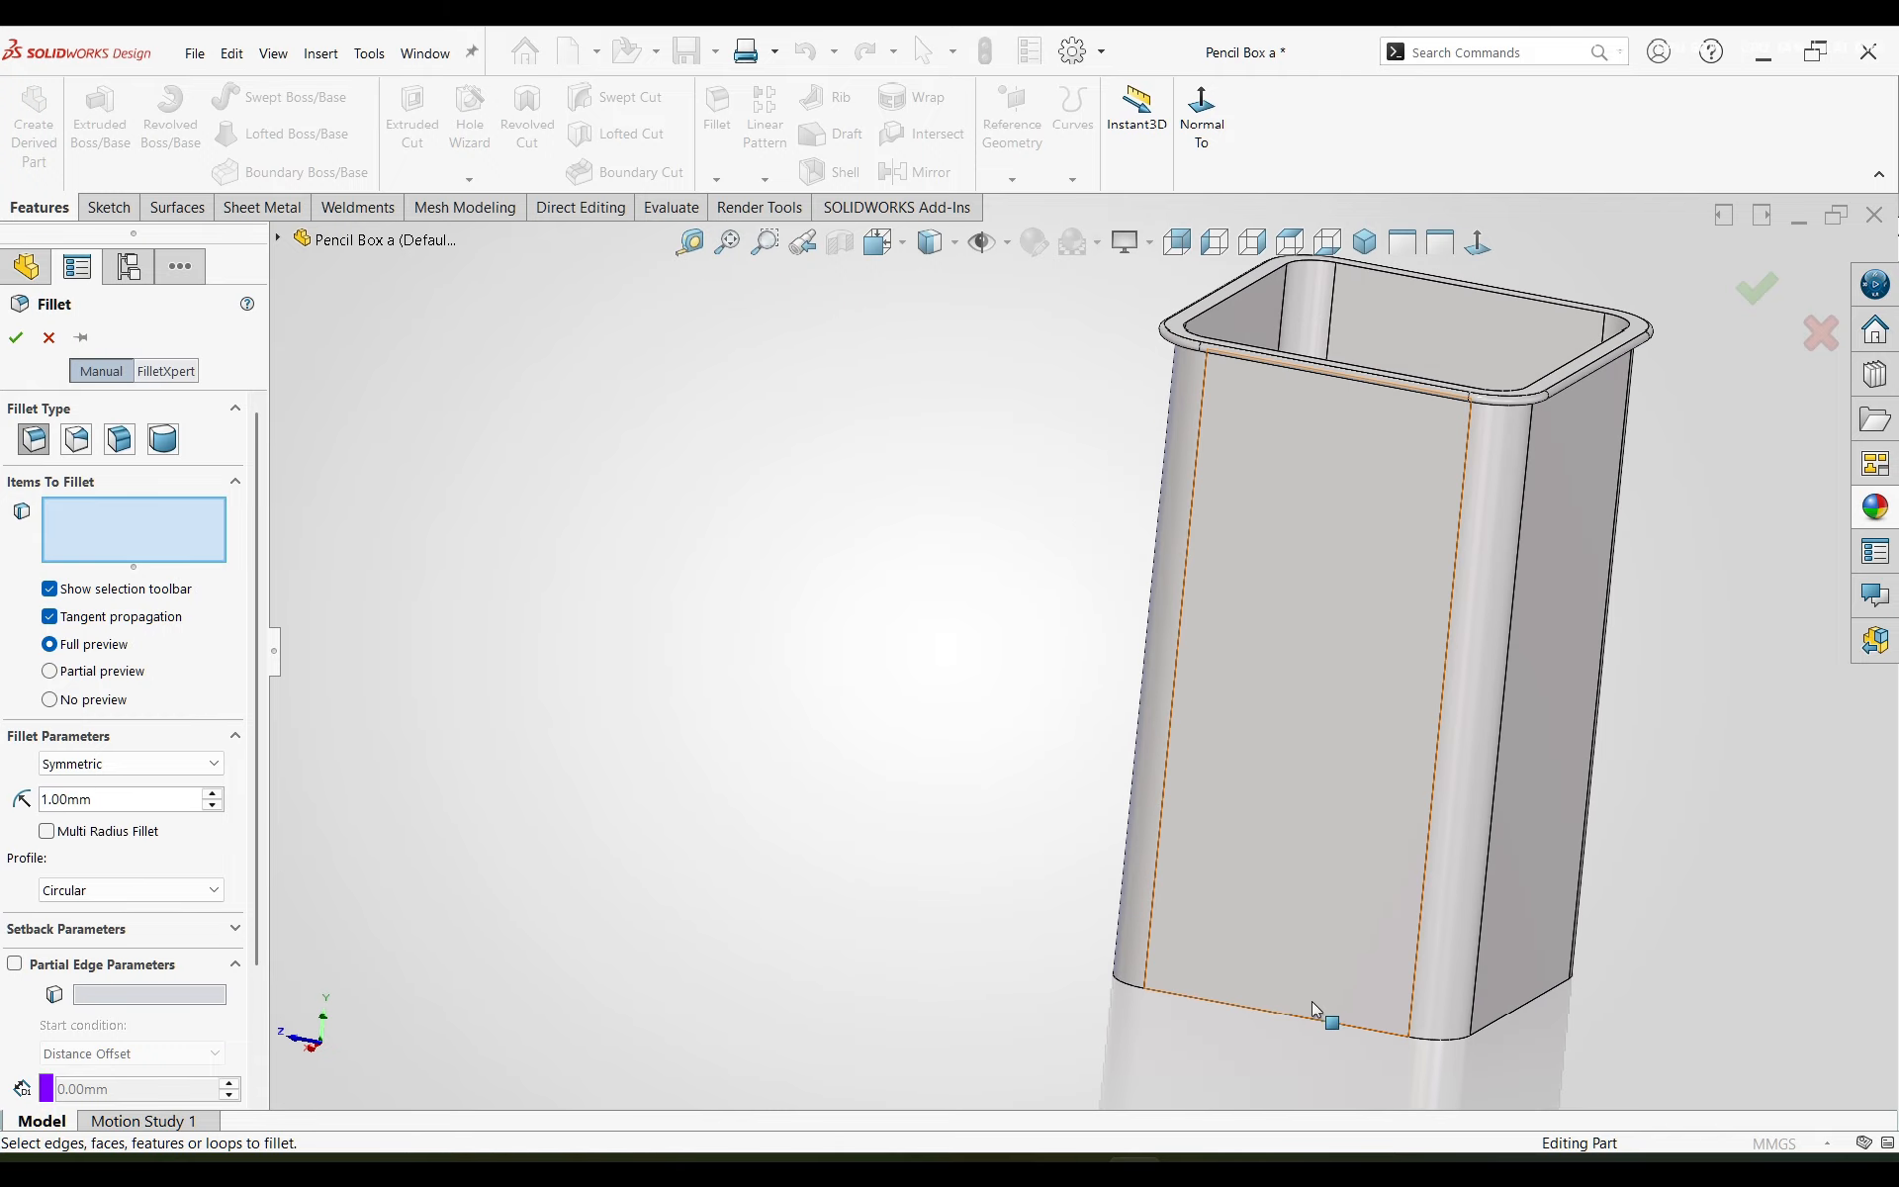
left_click(1294, 1013)
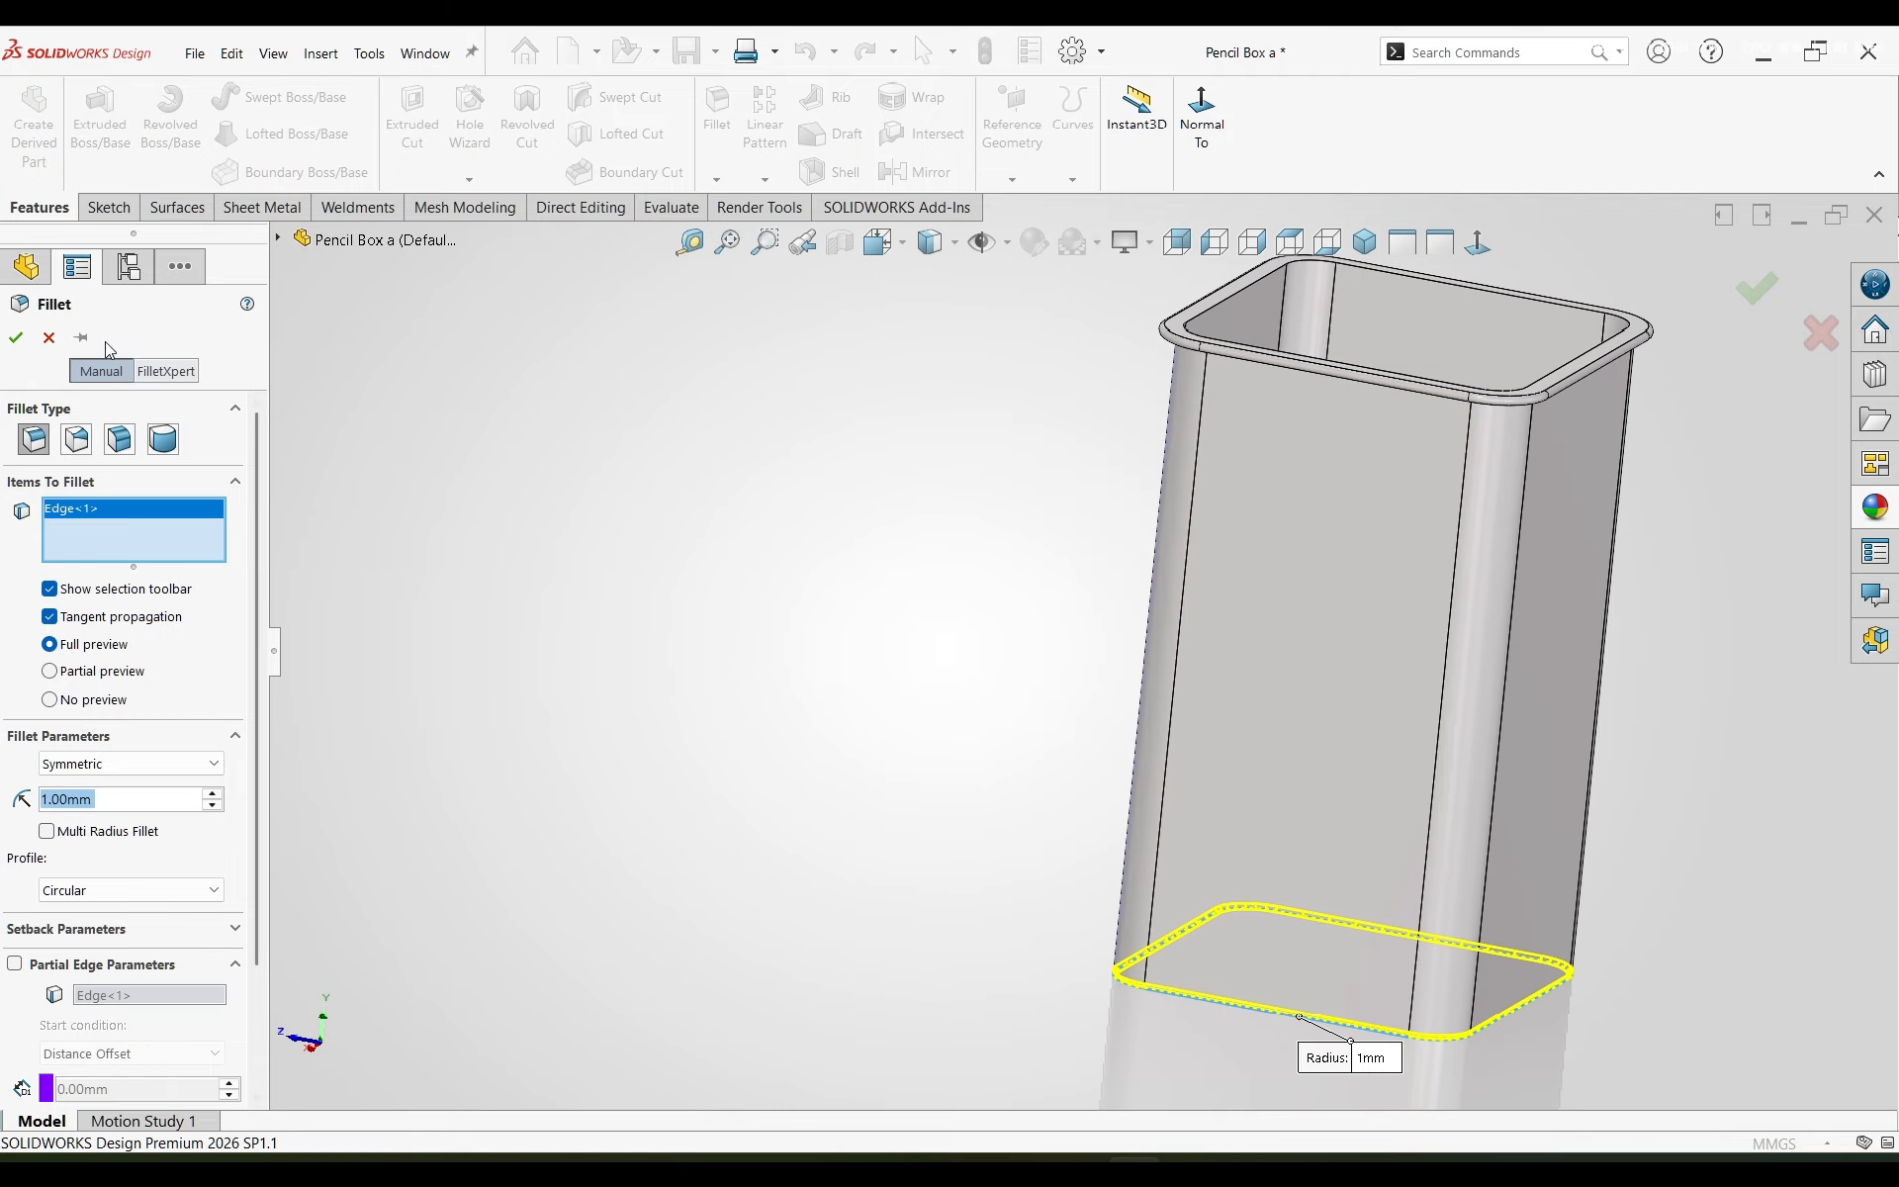
left_click(18, 338)
- Sketch a corner rectangle about 7.4 mm wide and 4.7 mm high on the box's flat side face, hanging from the edge under the rim
middle_click_drag(1456, 767, 1390, 677)
left_click(1365, 242)
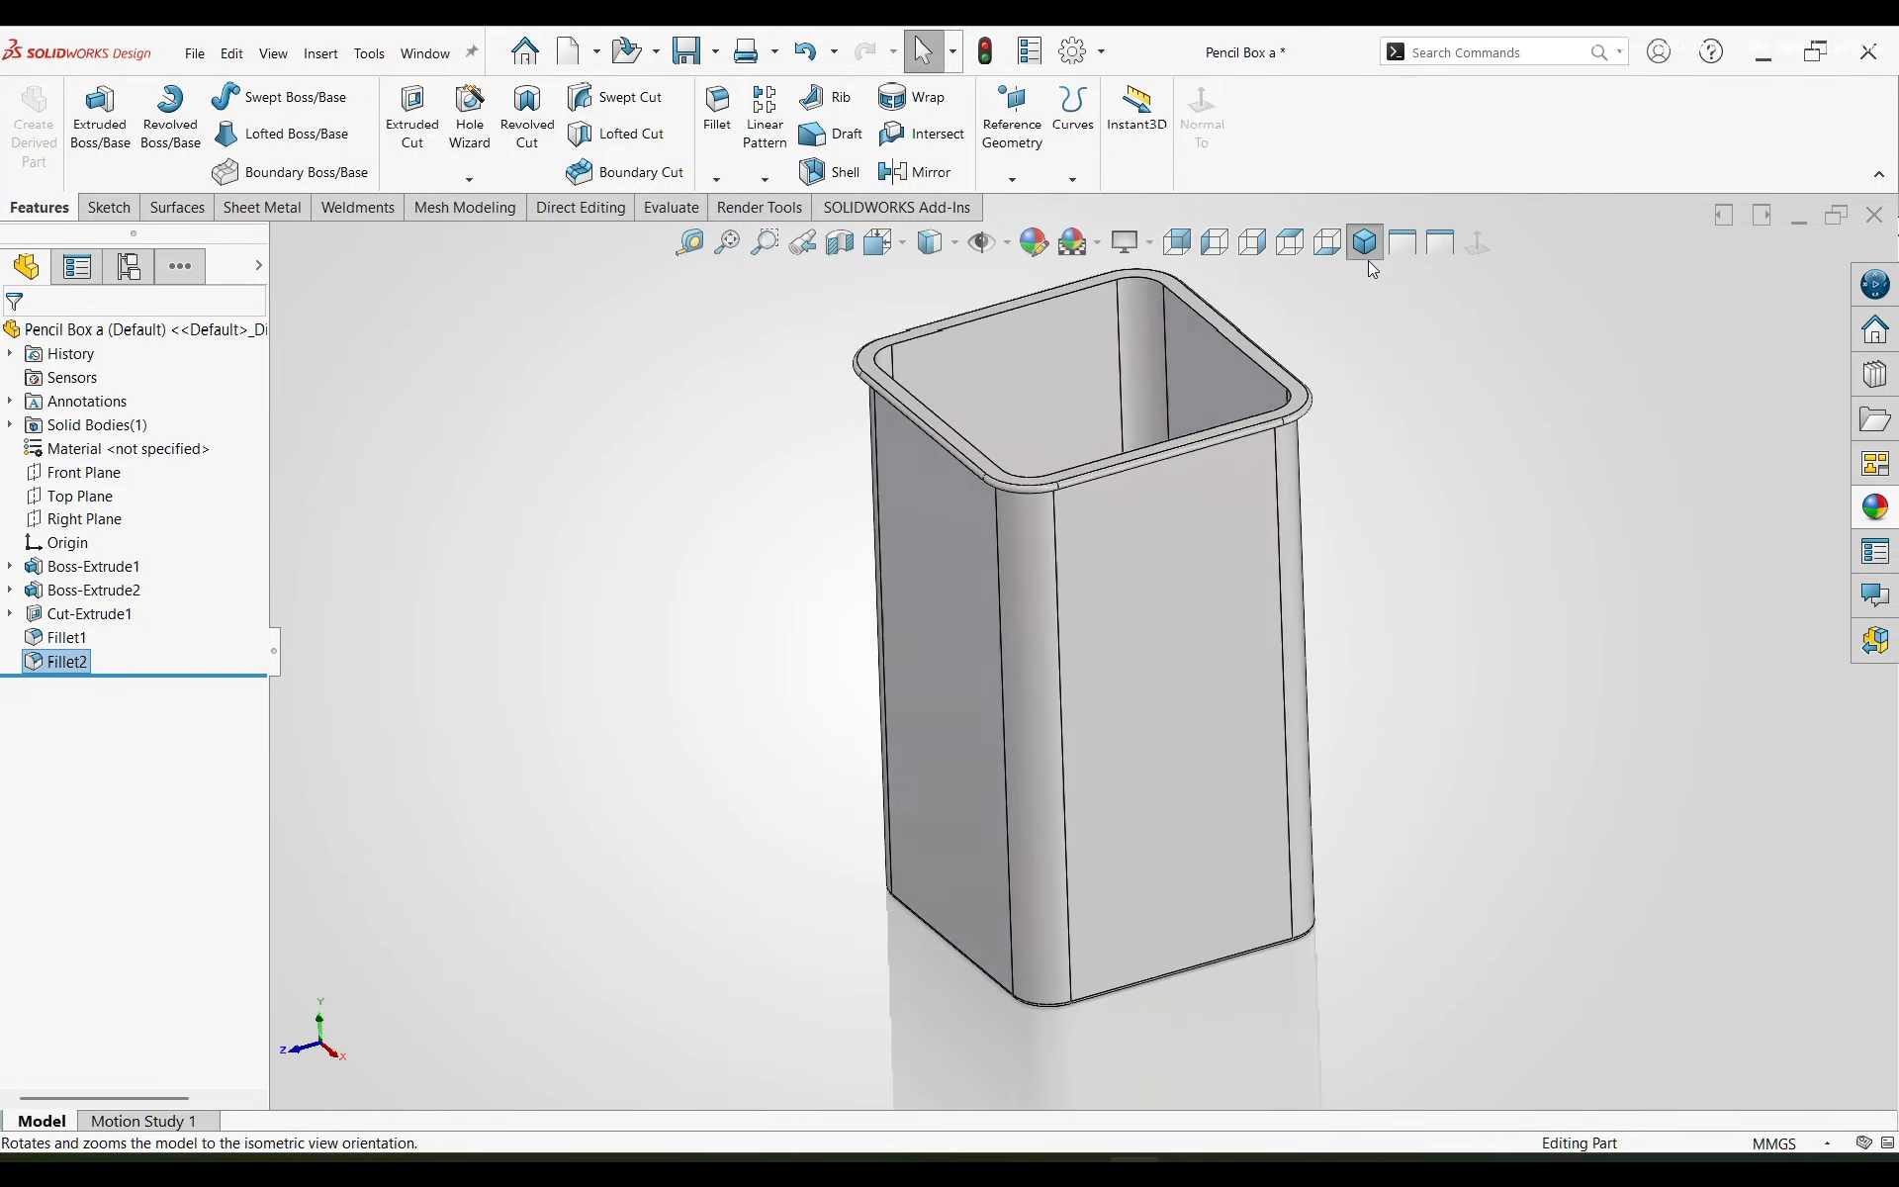
left_click(977, 621)
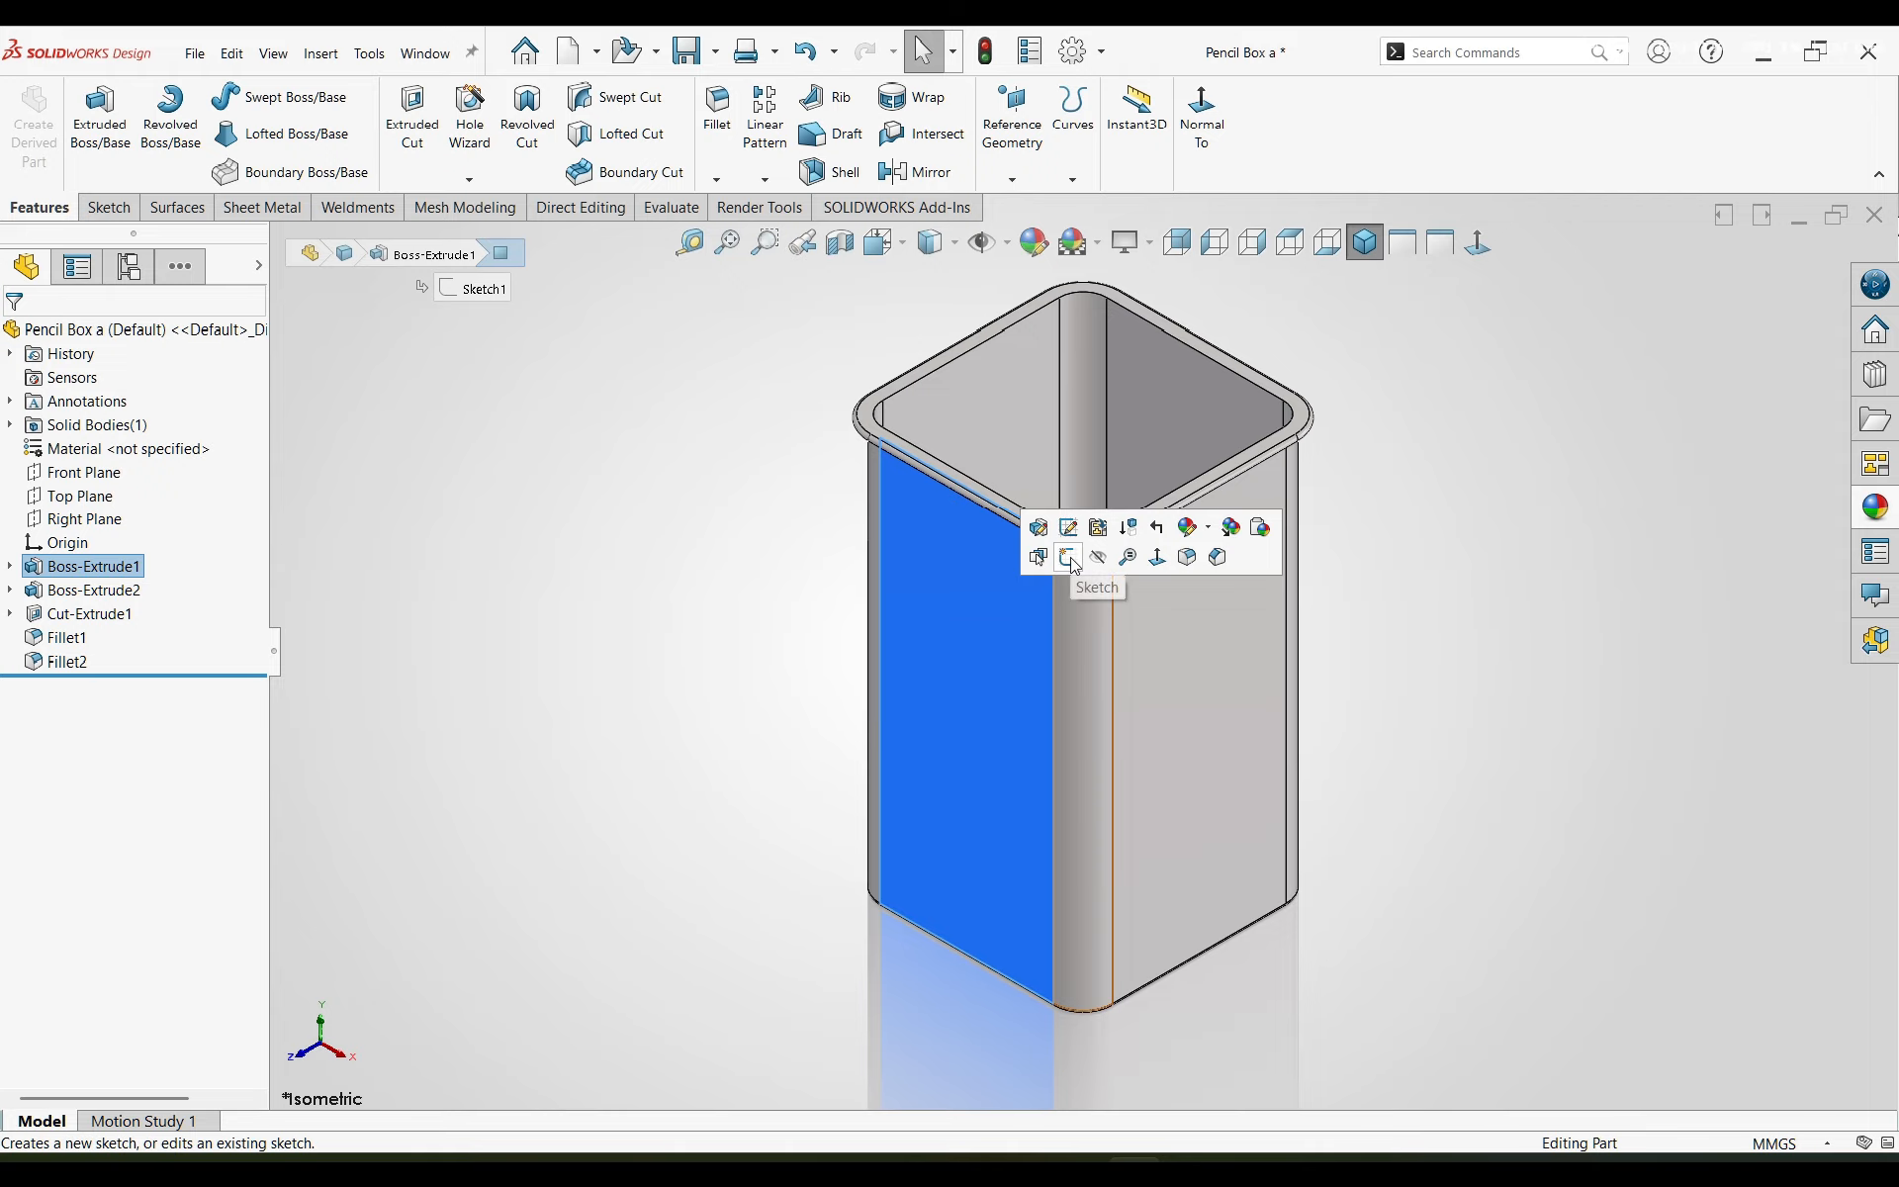
left_click(1070, 559)
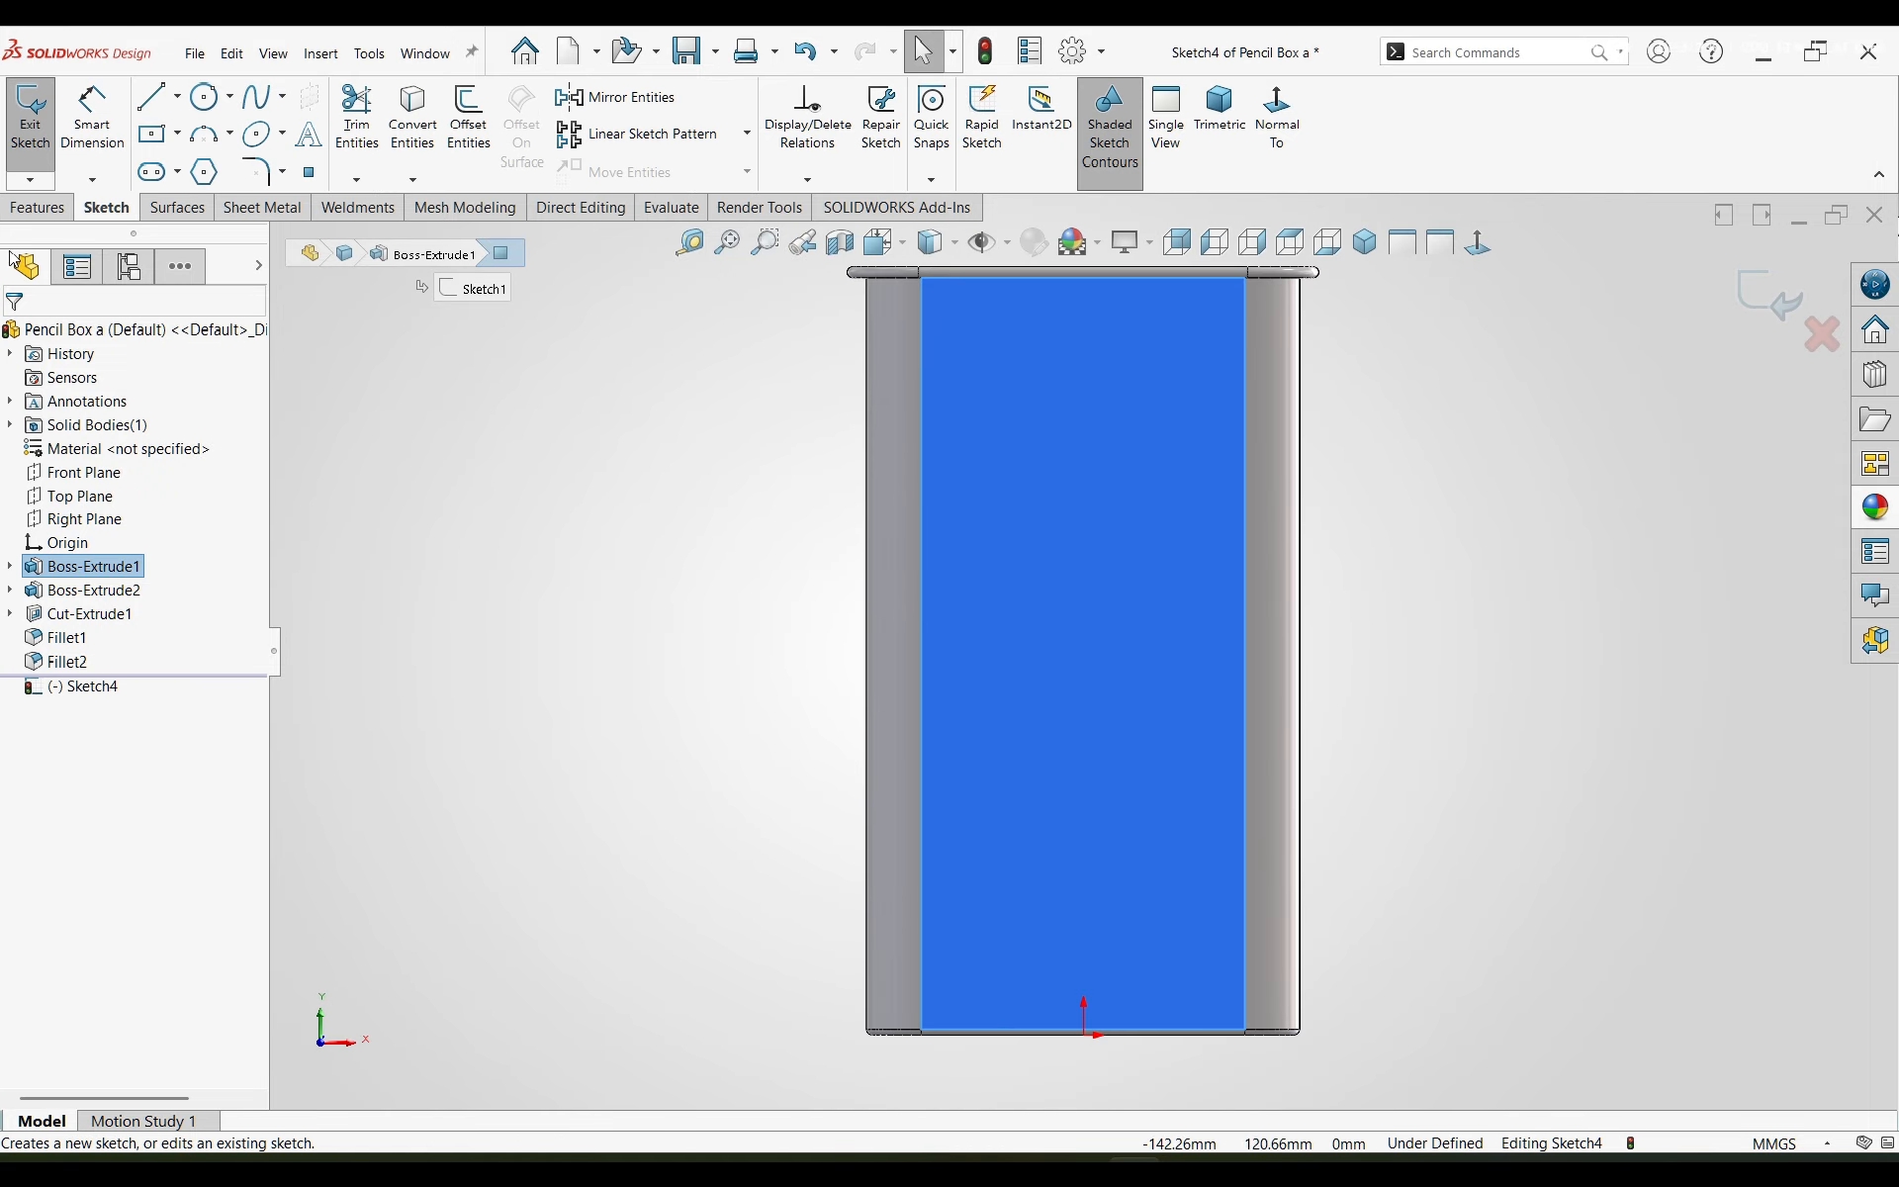
left_click(177, 134)
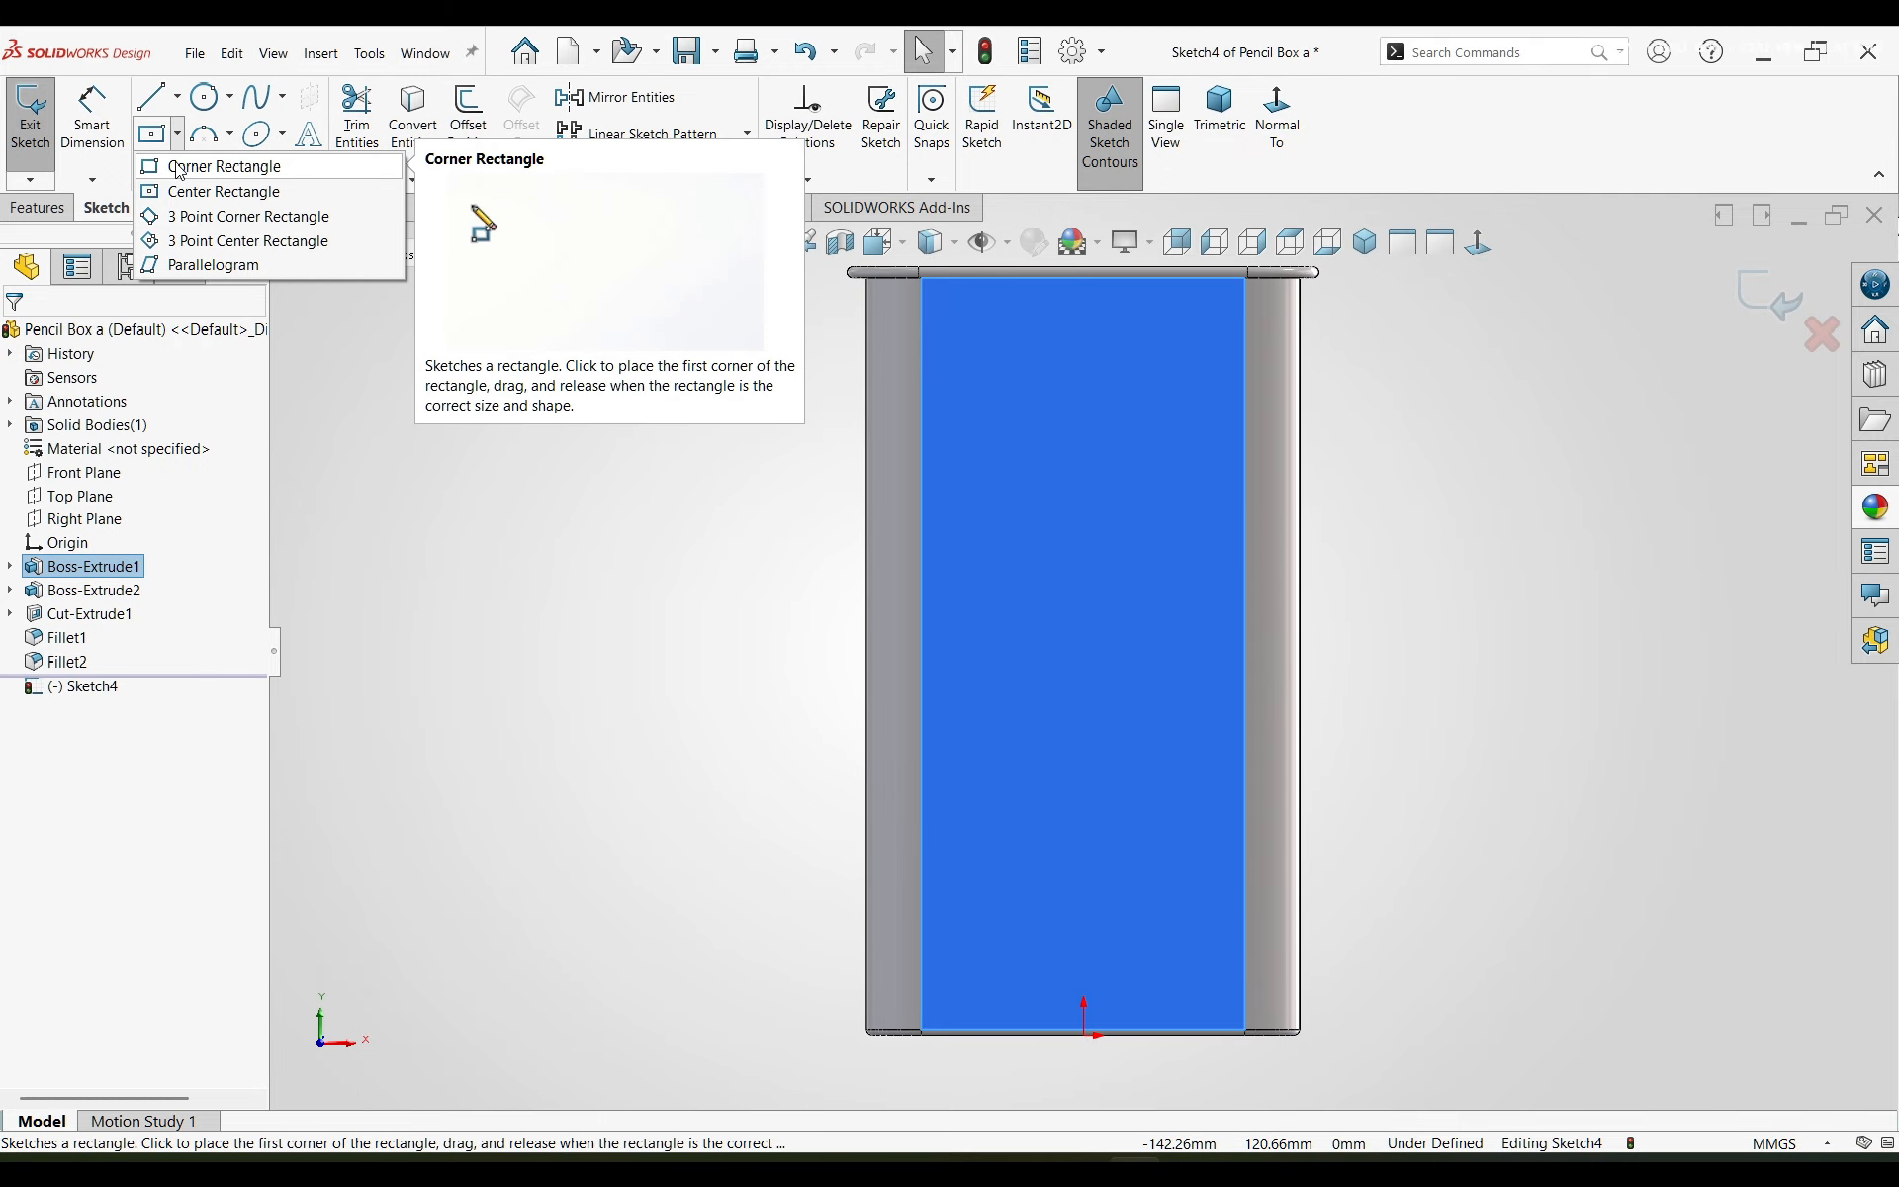
left_click(179, 168)
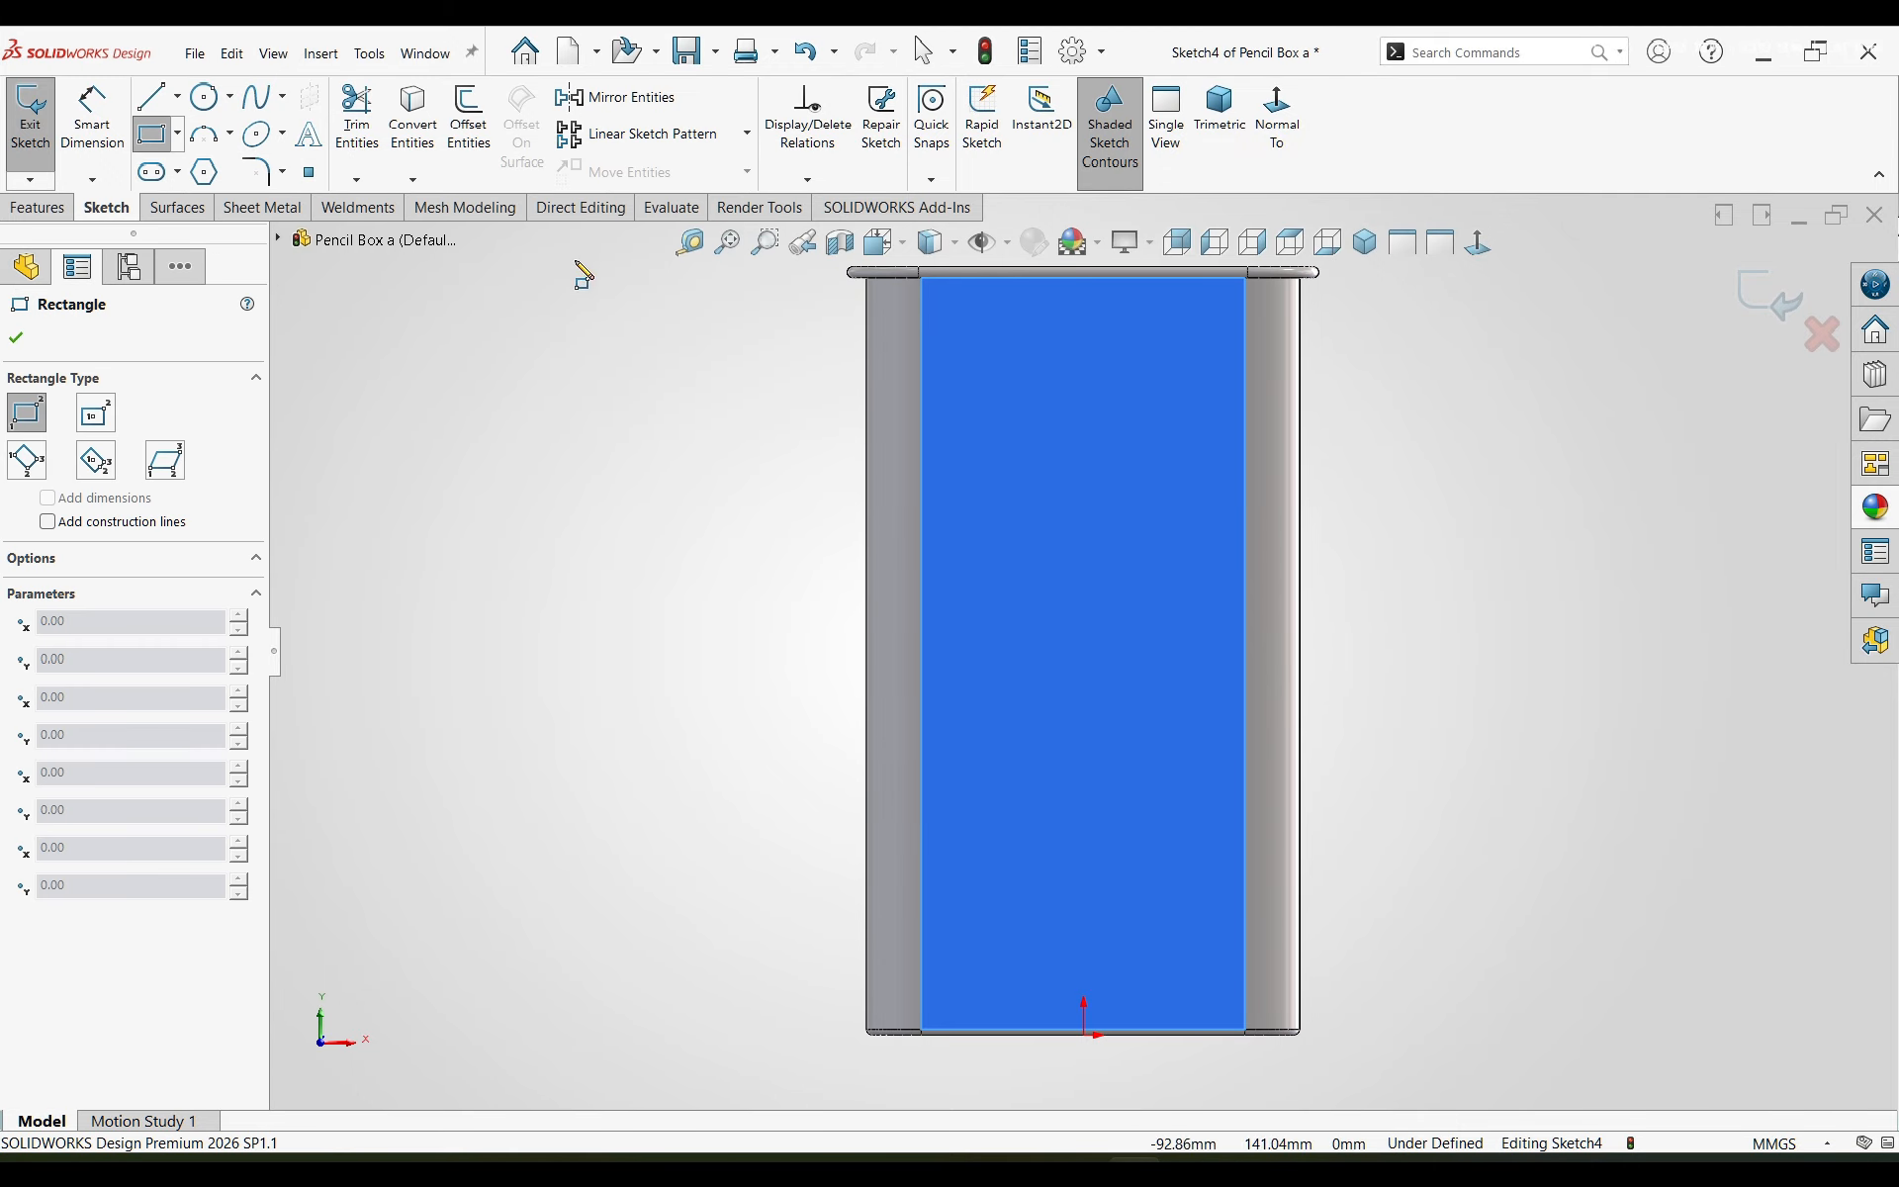
scroll(1032, 321, "down", 3)
scroll(1032, 322, "down", 1)
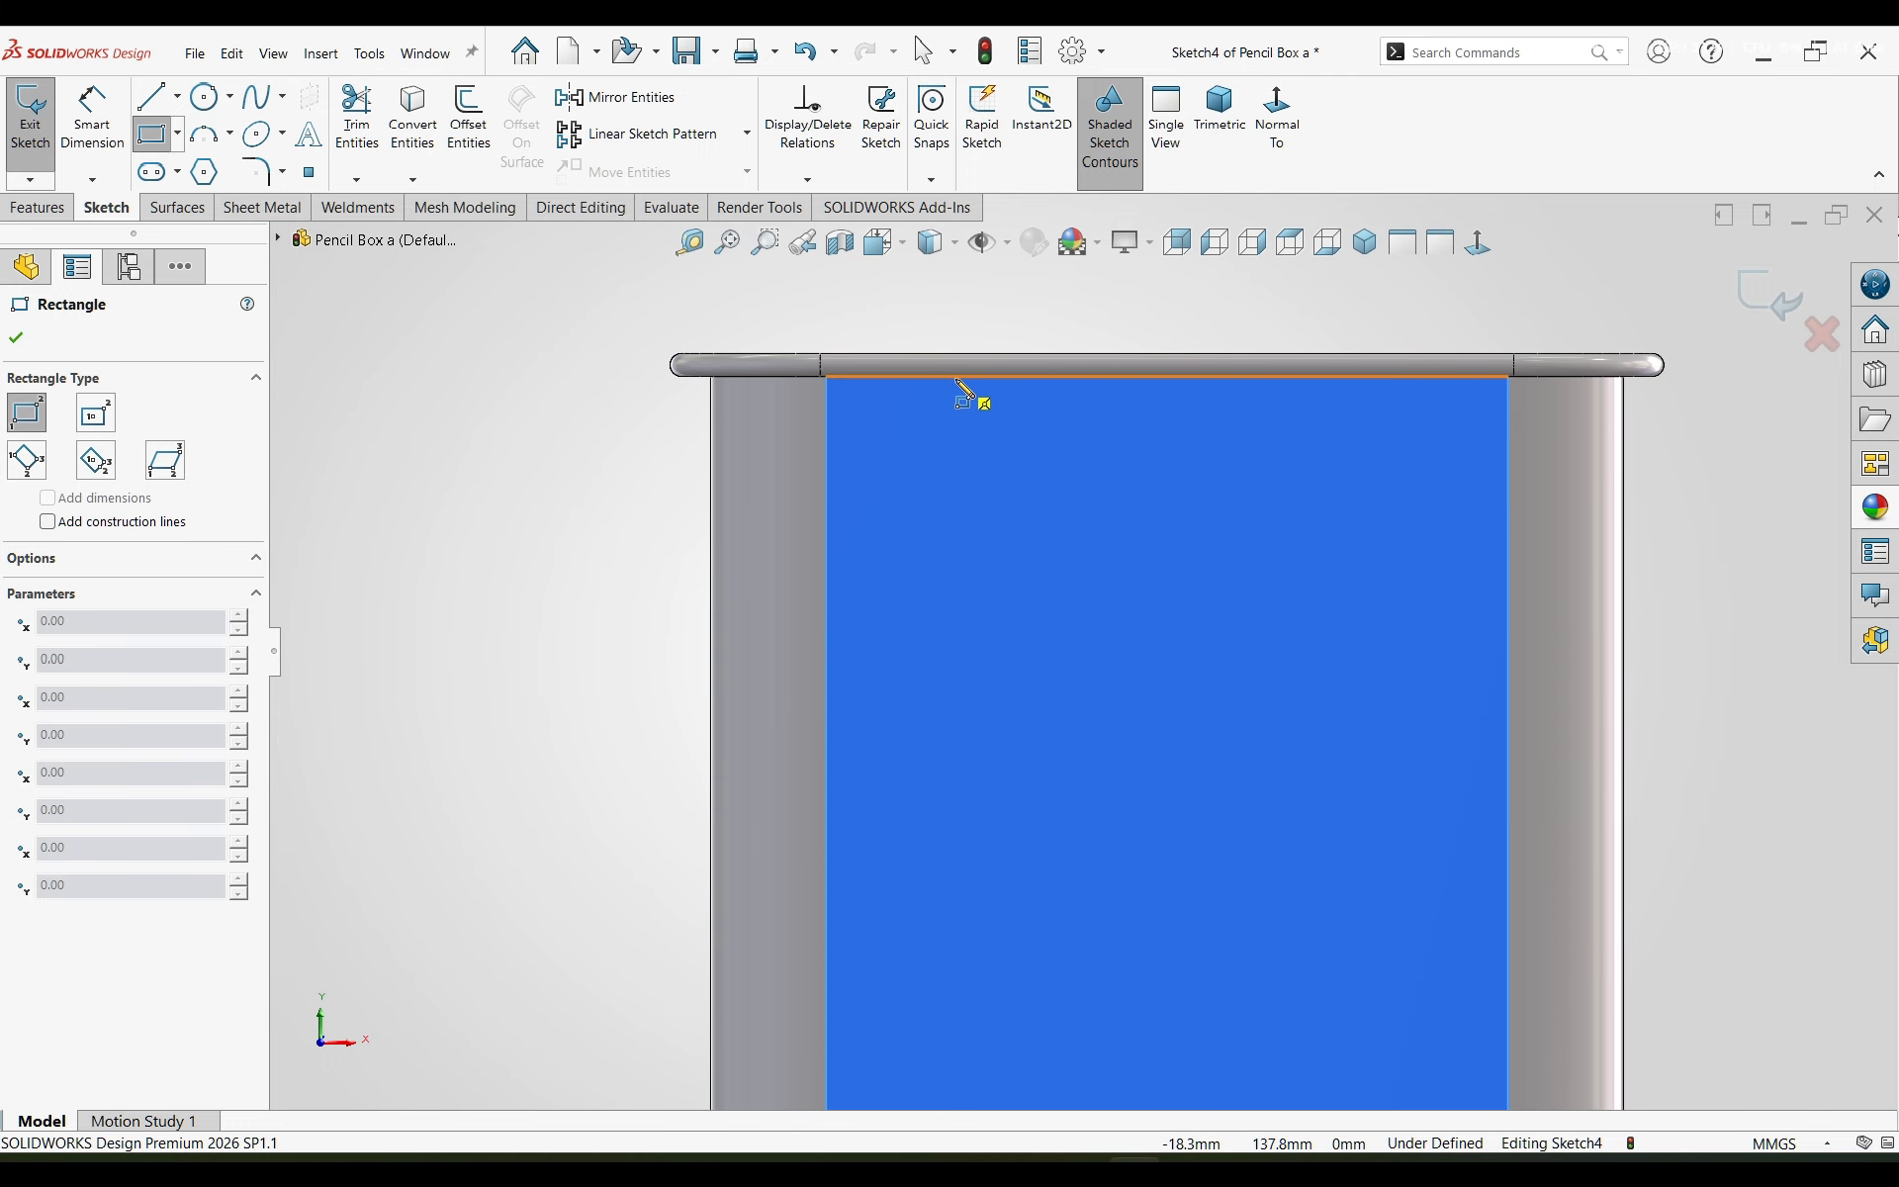
left_click(954, 377)
left_click(1042, 431)
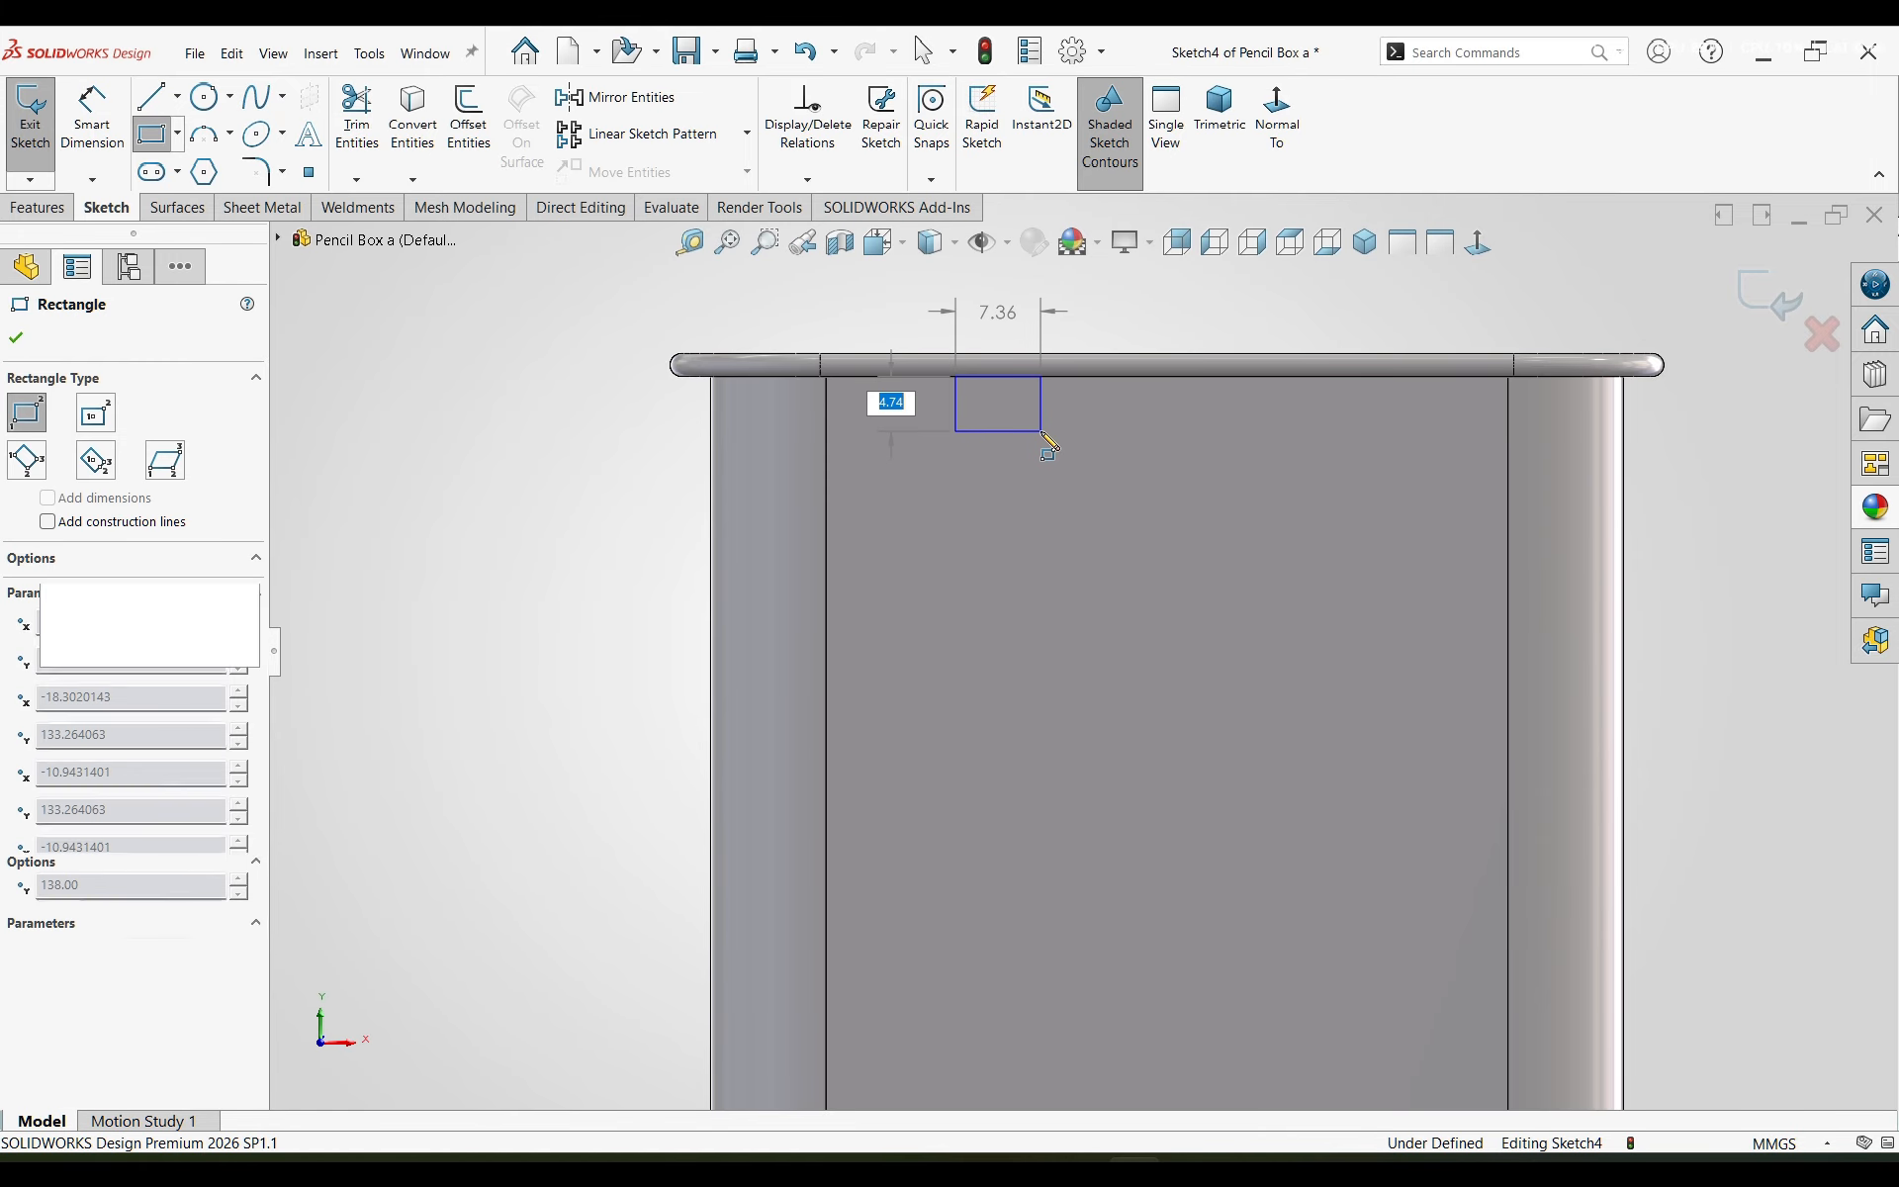
key("Escape")
- Dimension the rectangle's far side 41 mm from the box's outer vertical edge
right_click_drag(1041, 699, 1065, 332)
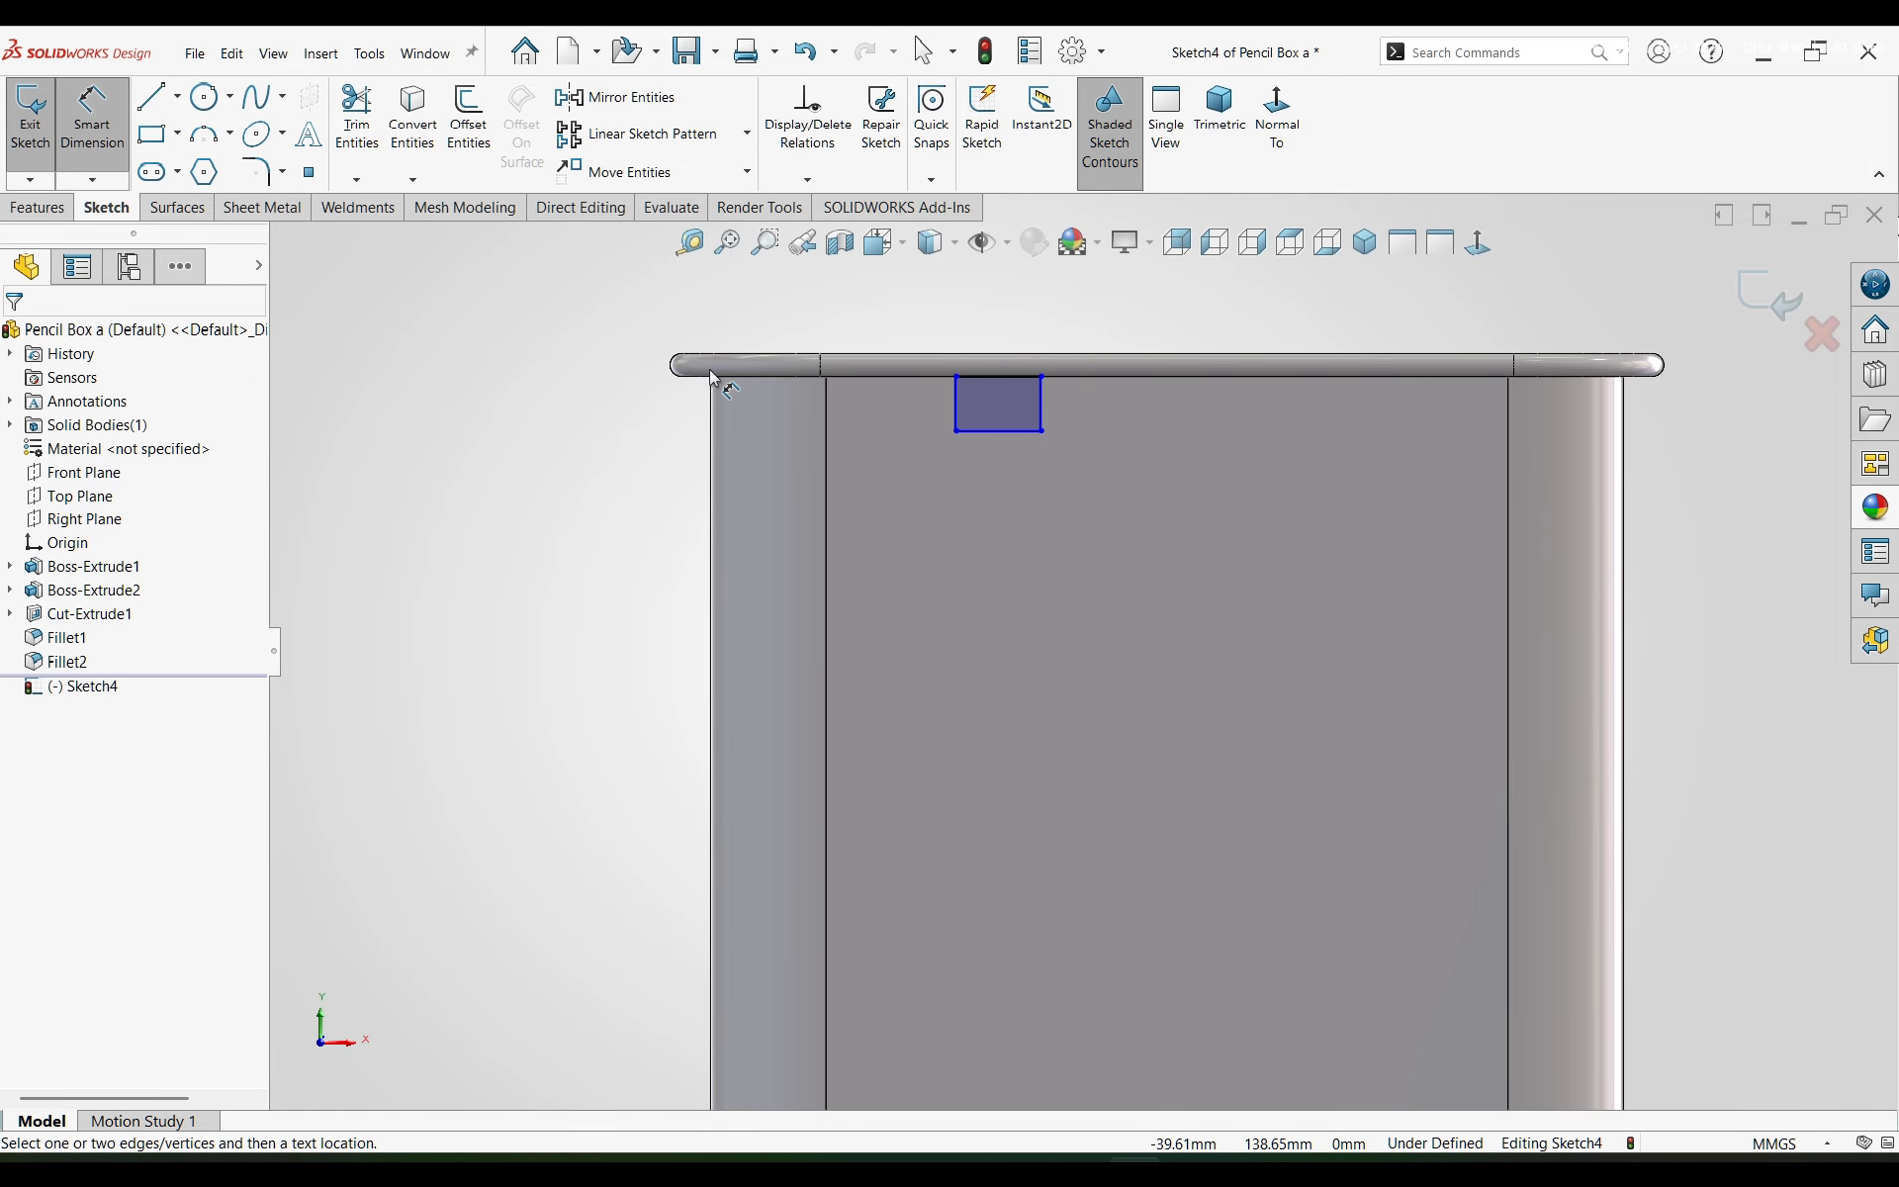
left_click(712, 435)
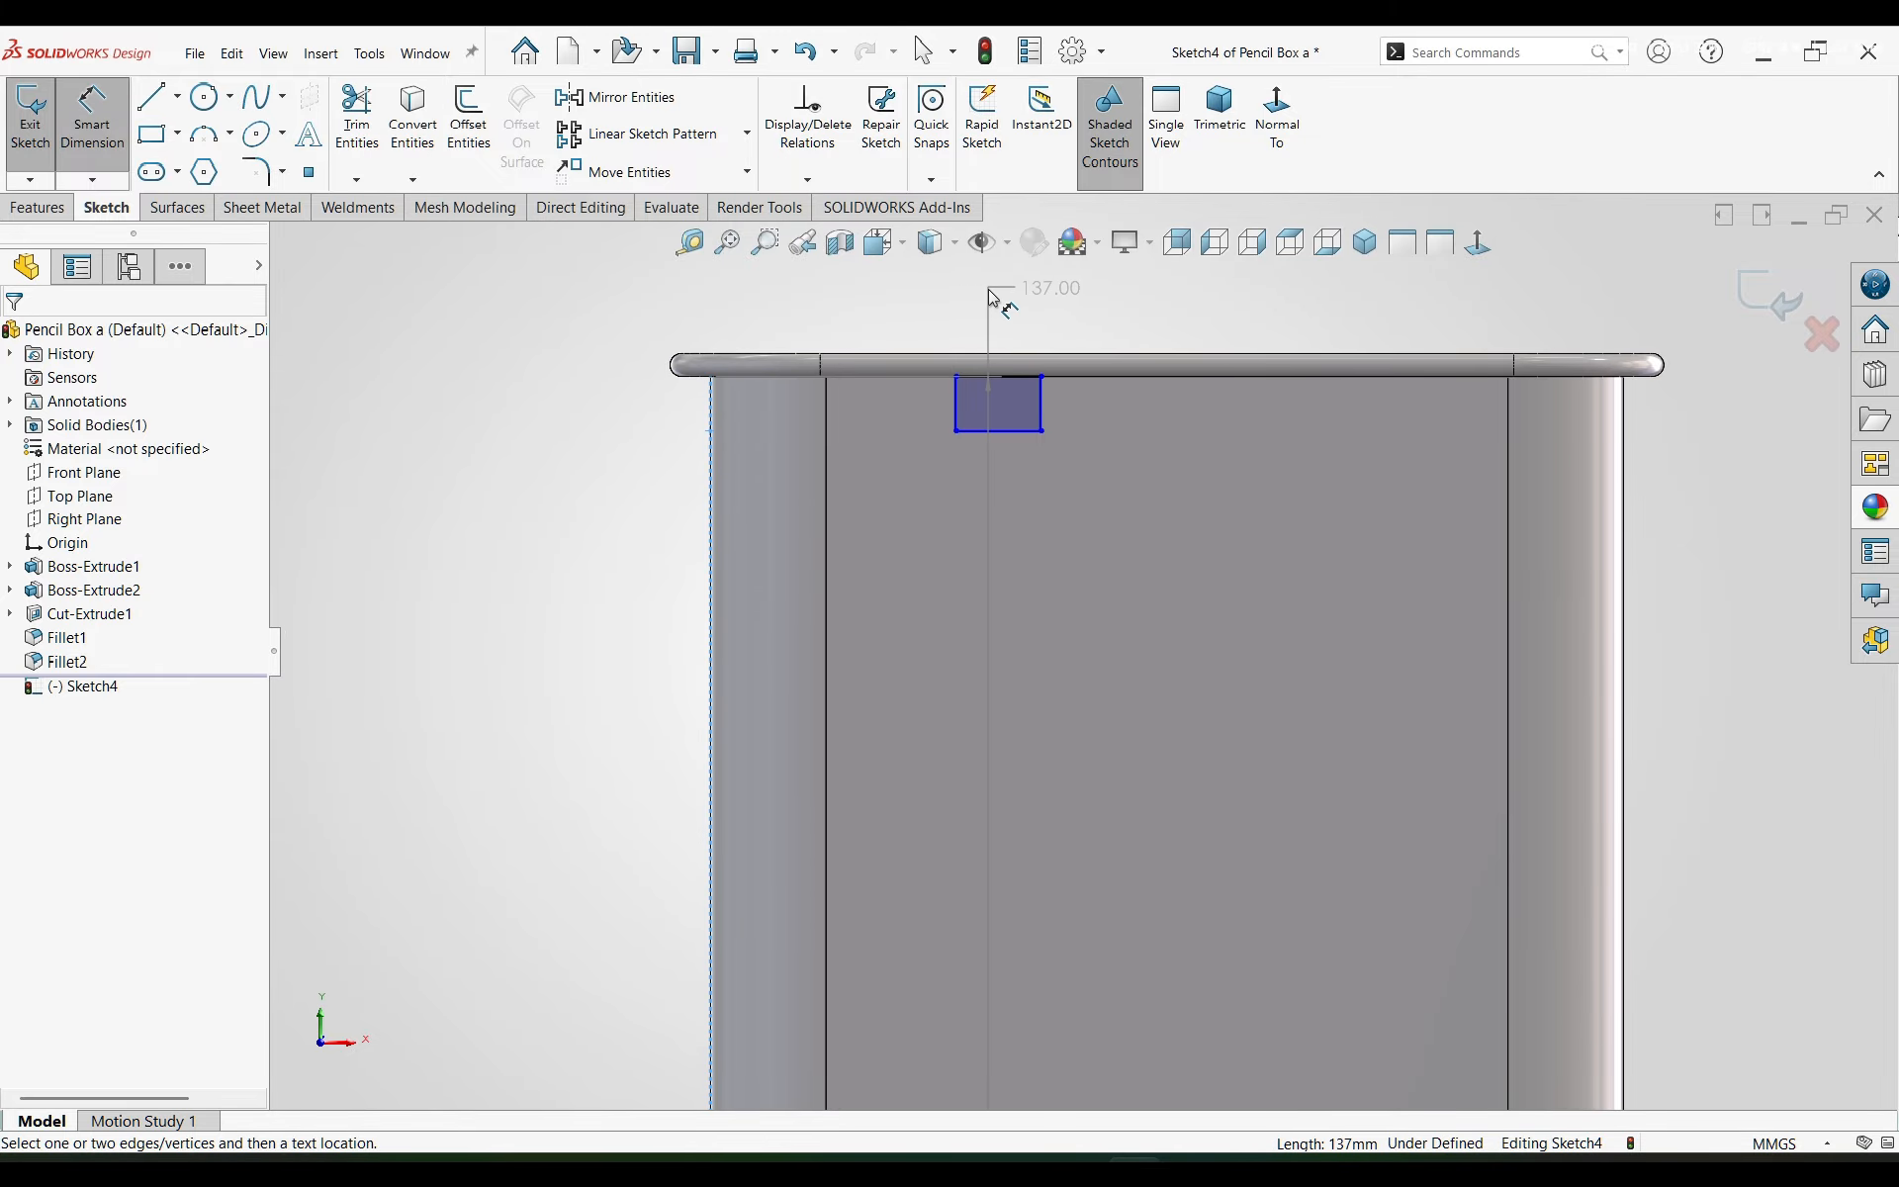
left_click(1041, 376)
left_click(935, 312)
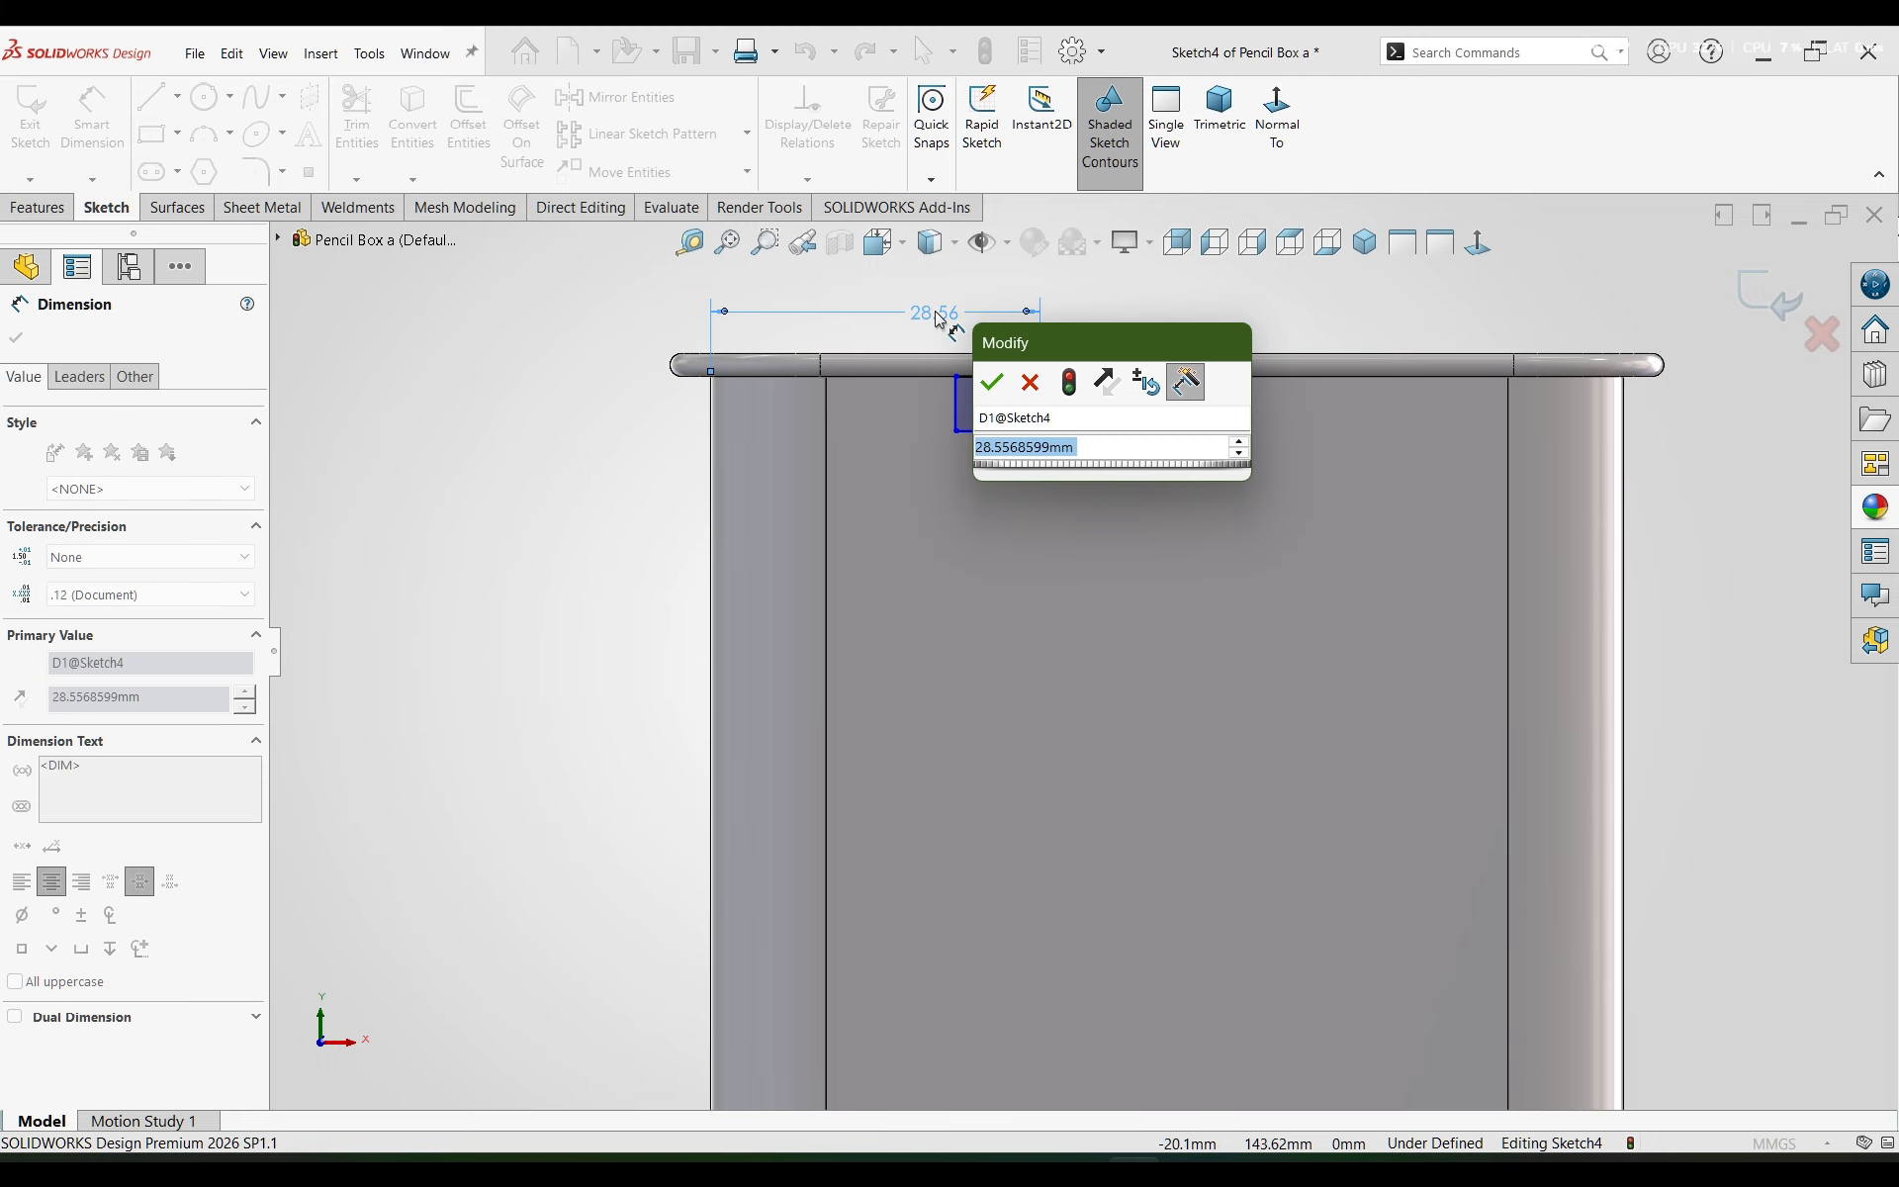
type("41")
key("Return")
- Dimension the rectangle 2 mm wide and 3 mm high
left_click(1019, 431)
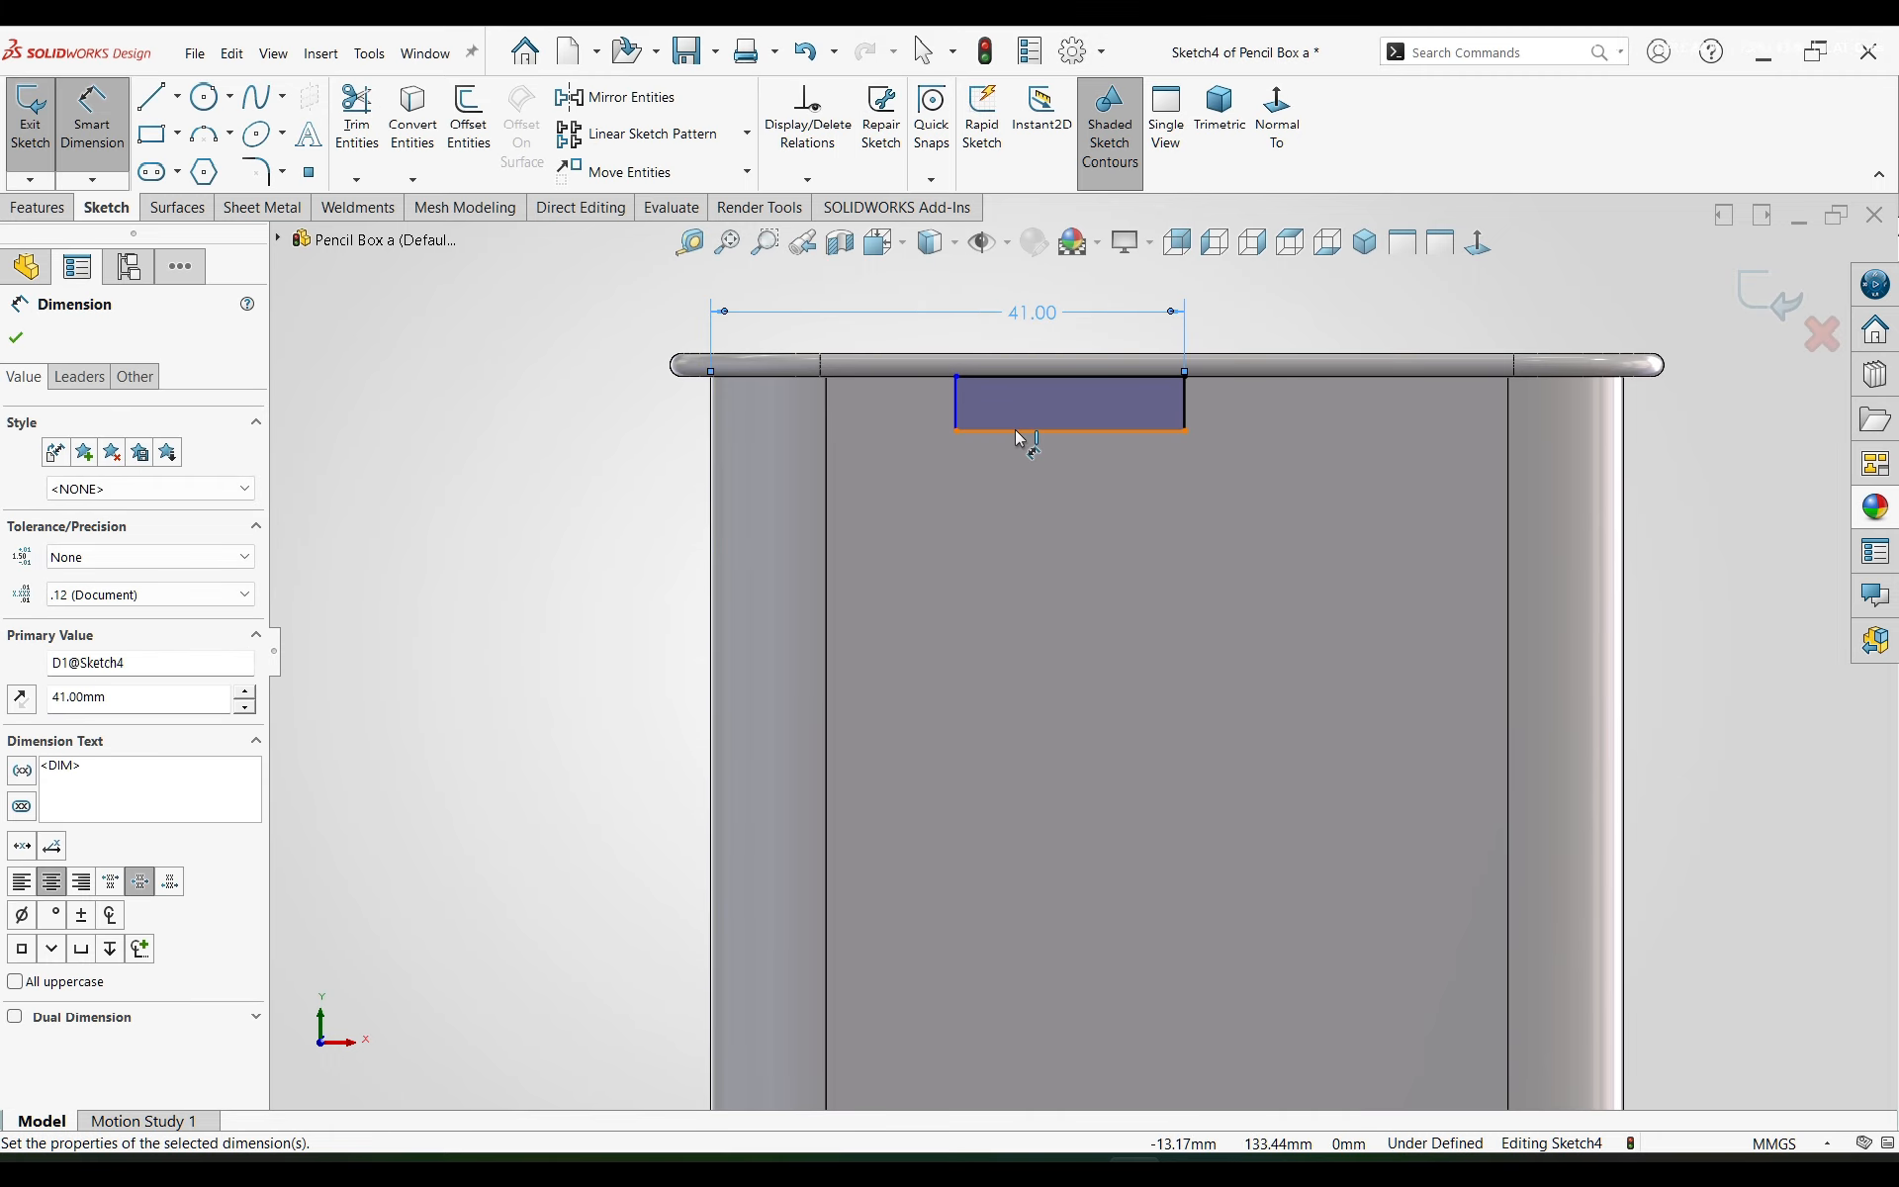
left_click(1039, 505)
type("20143mm")
key("Return")
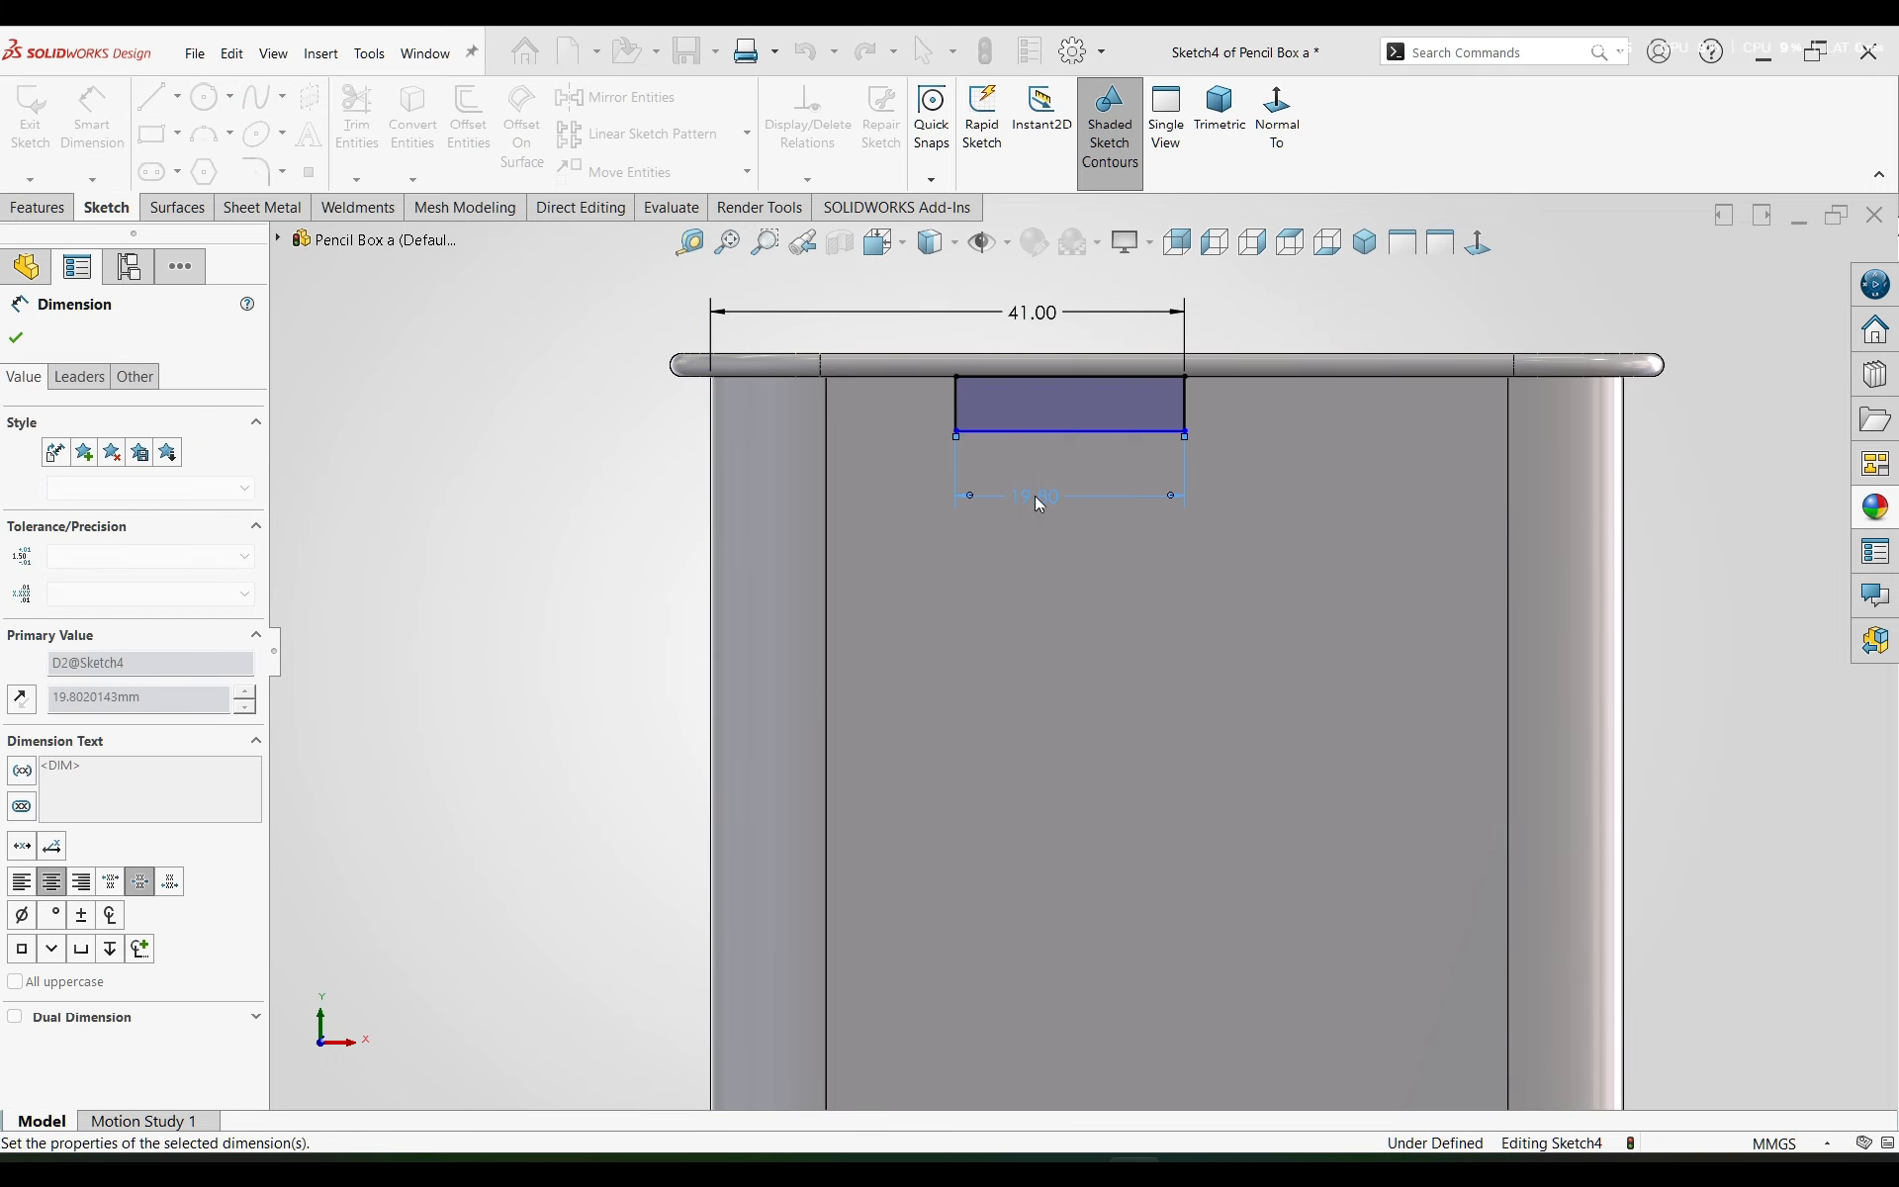
left_click(1184, 405)
left_click(1246, 415)
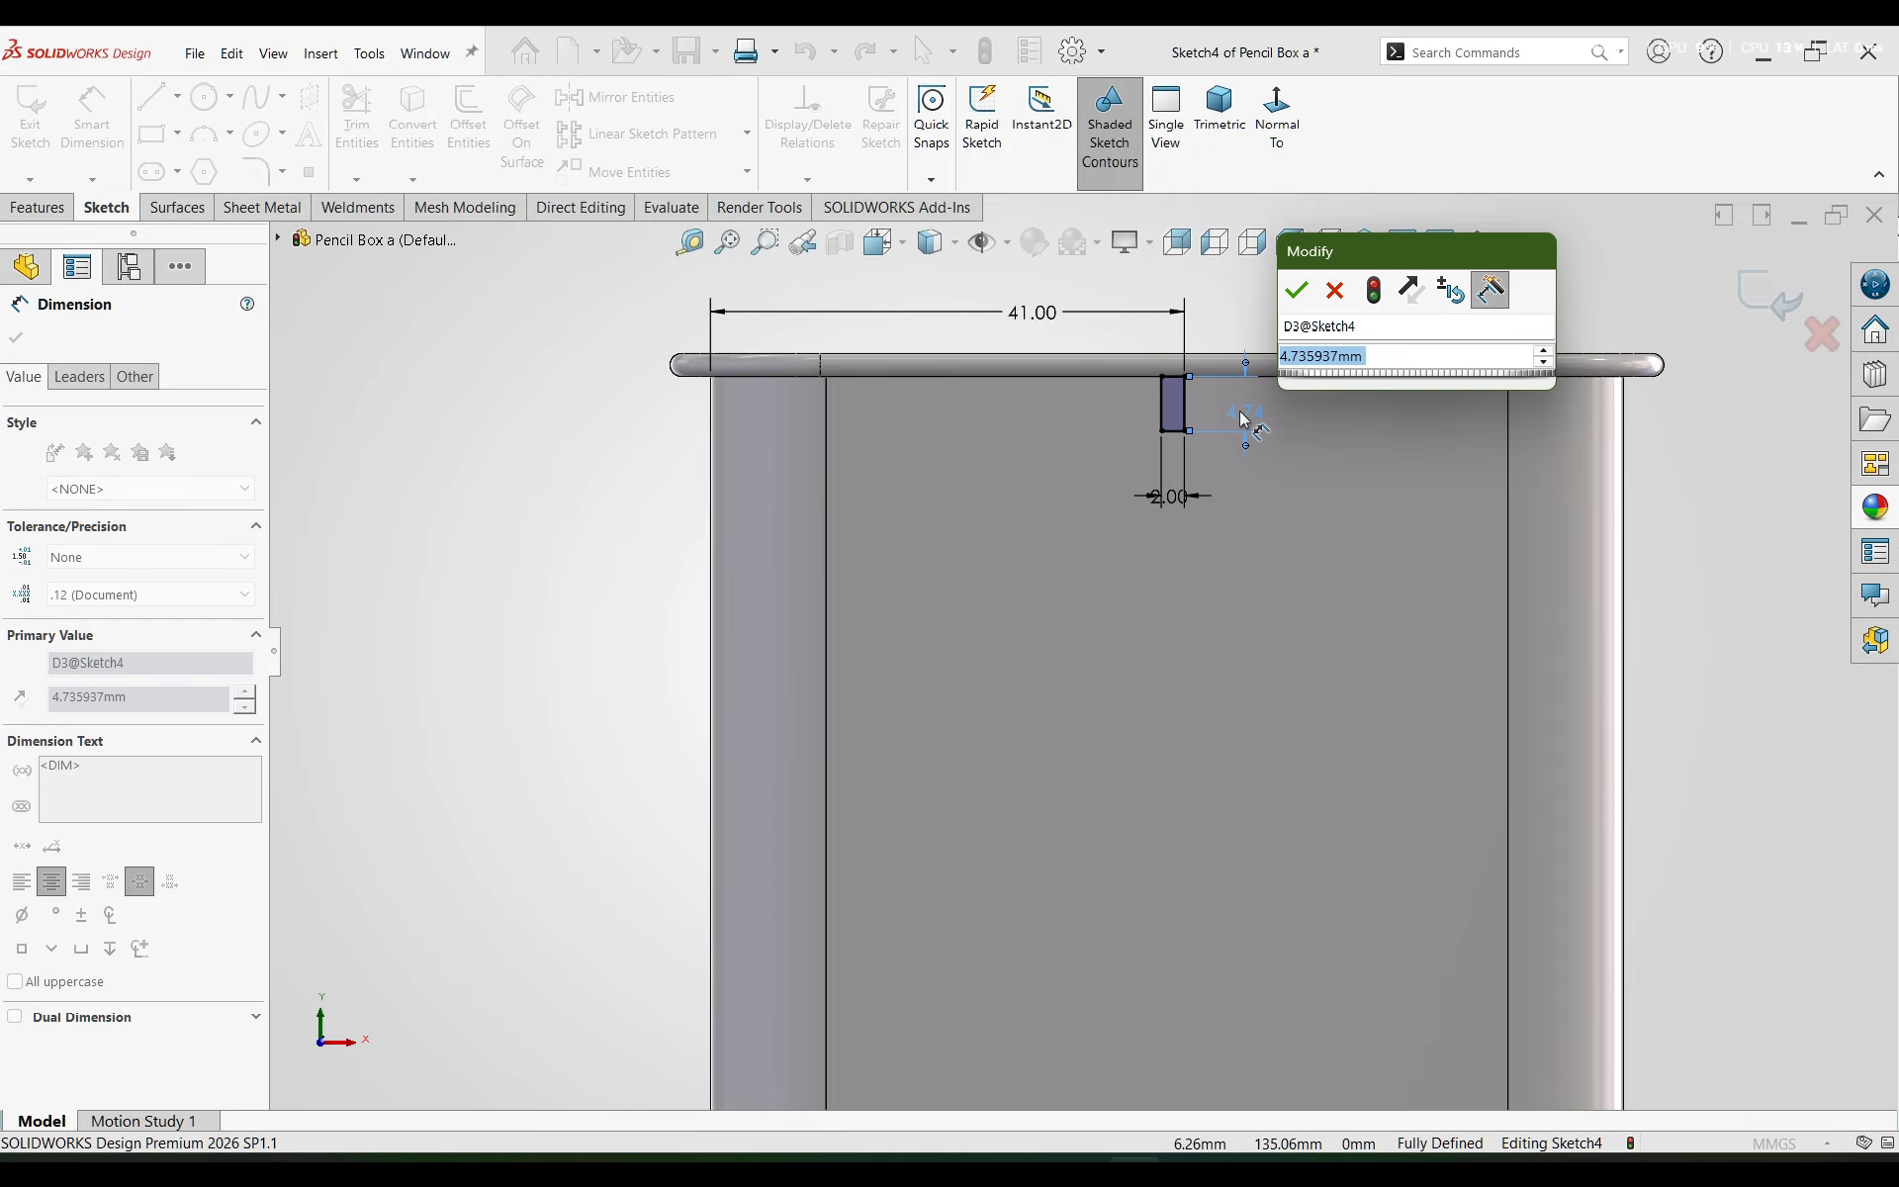
type("3")
key("Return")
key("Escape")
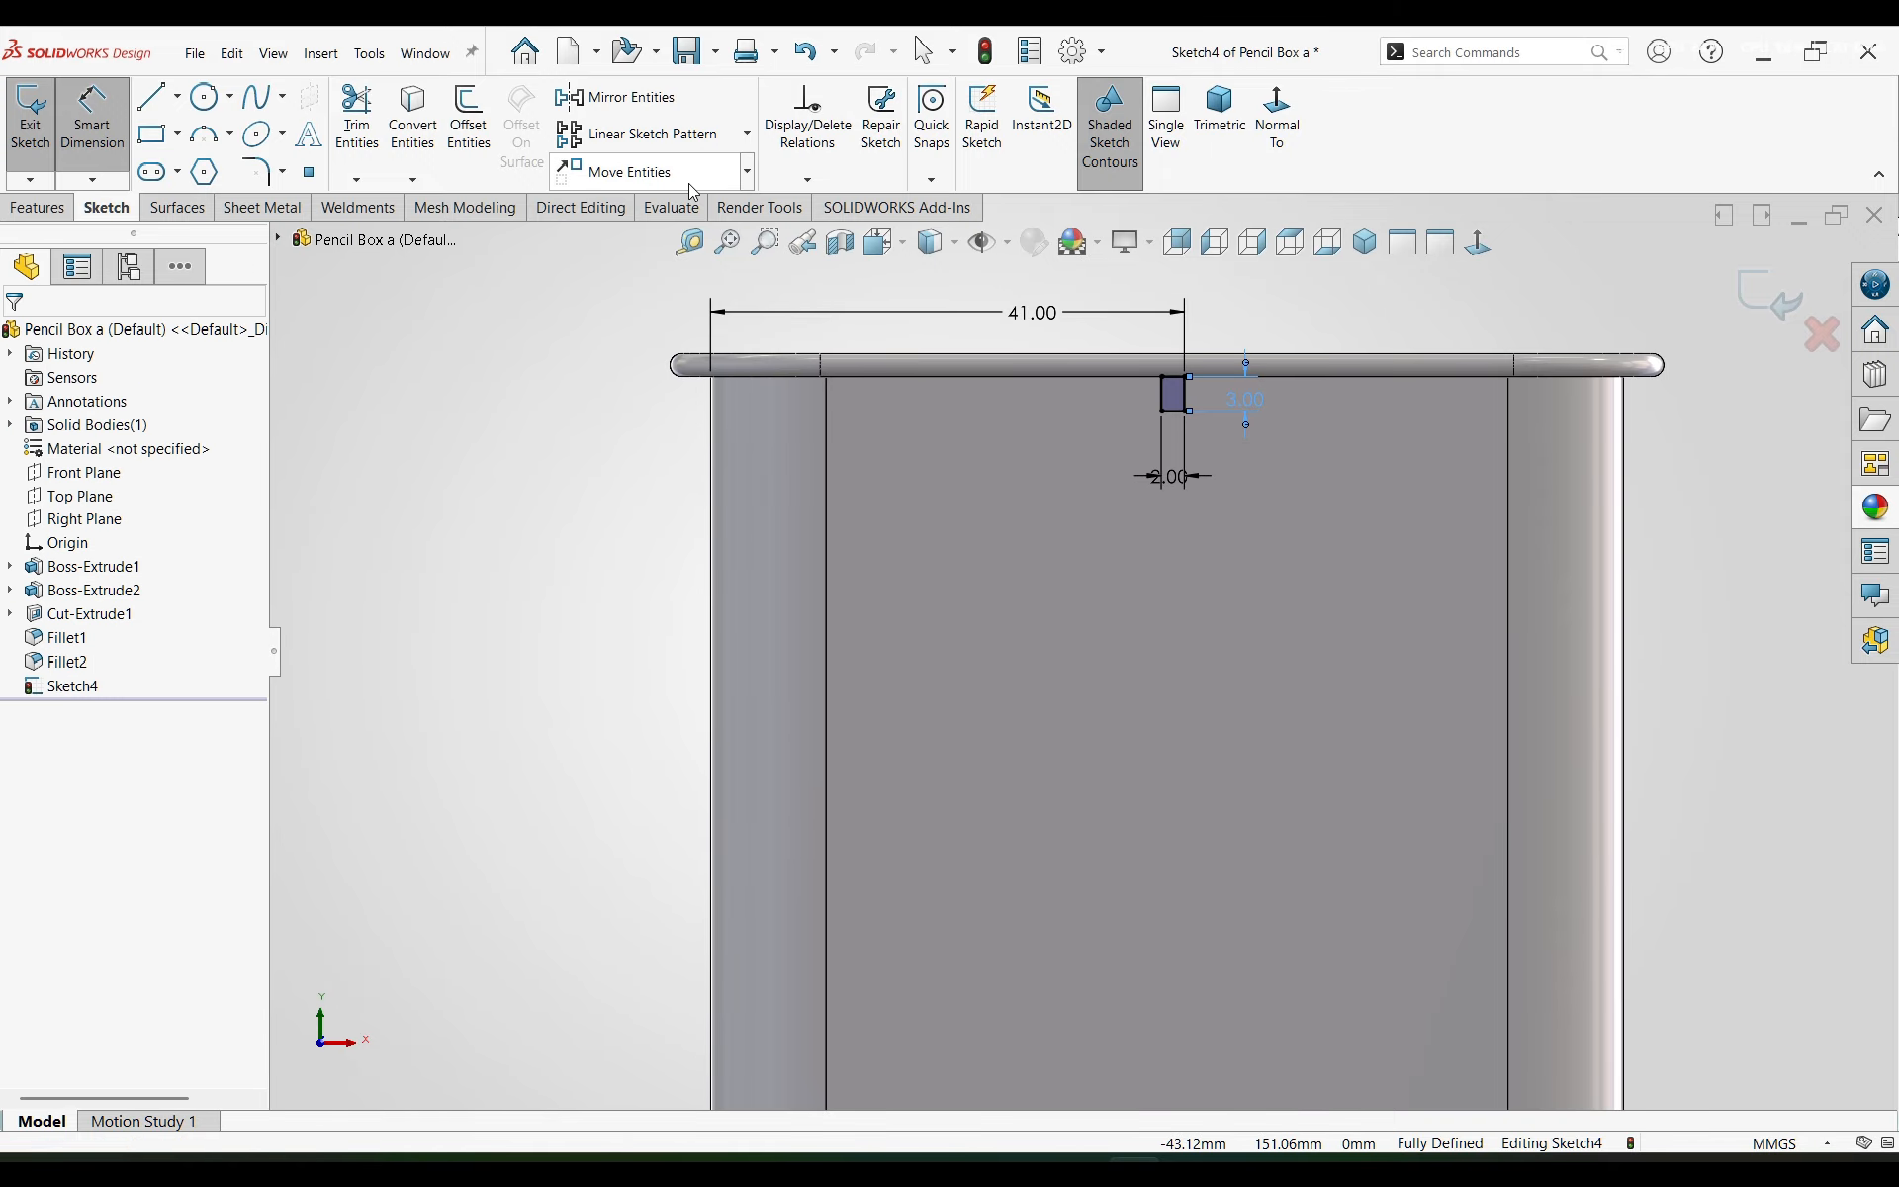
- Set up a linear sketch pattern of the rectangle's four lines along the X-axis with 2.5 mm spacing
left_click(636, 135)
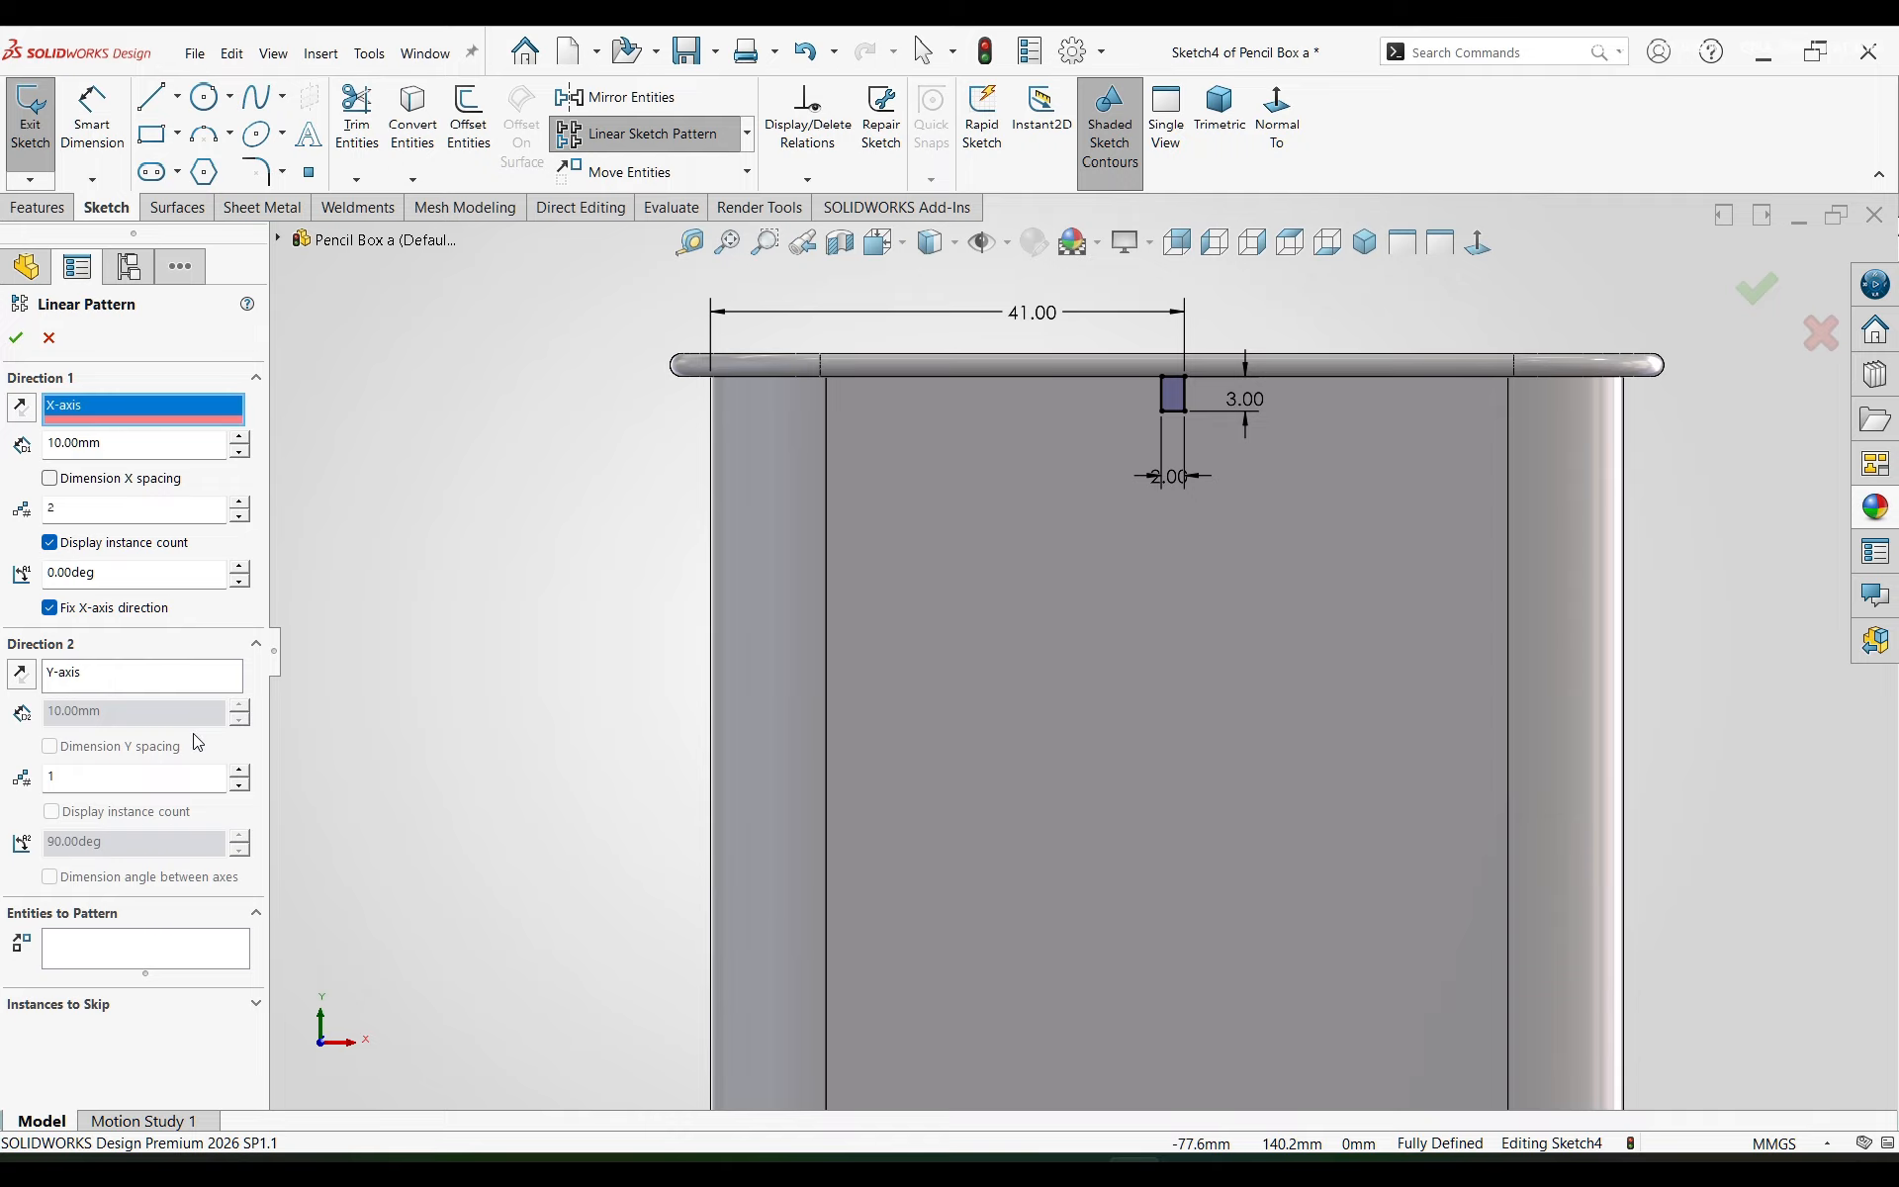
left_click(186, 942)
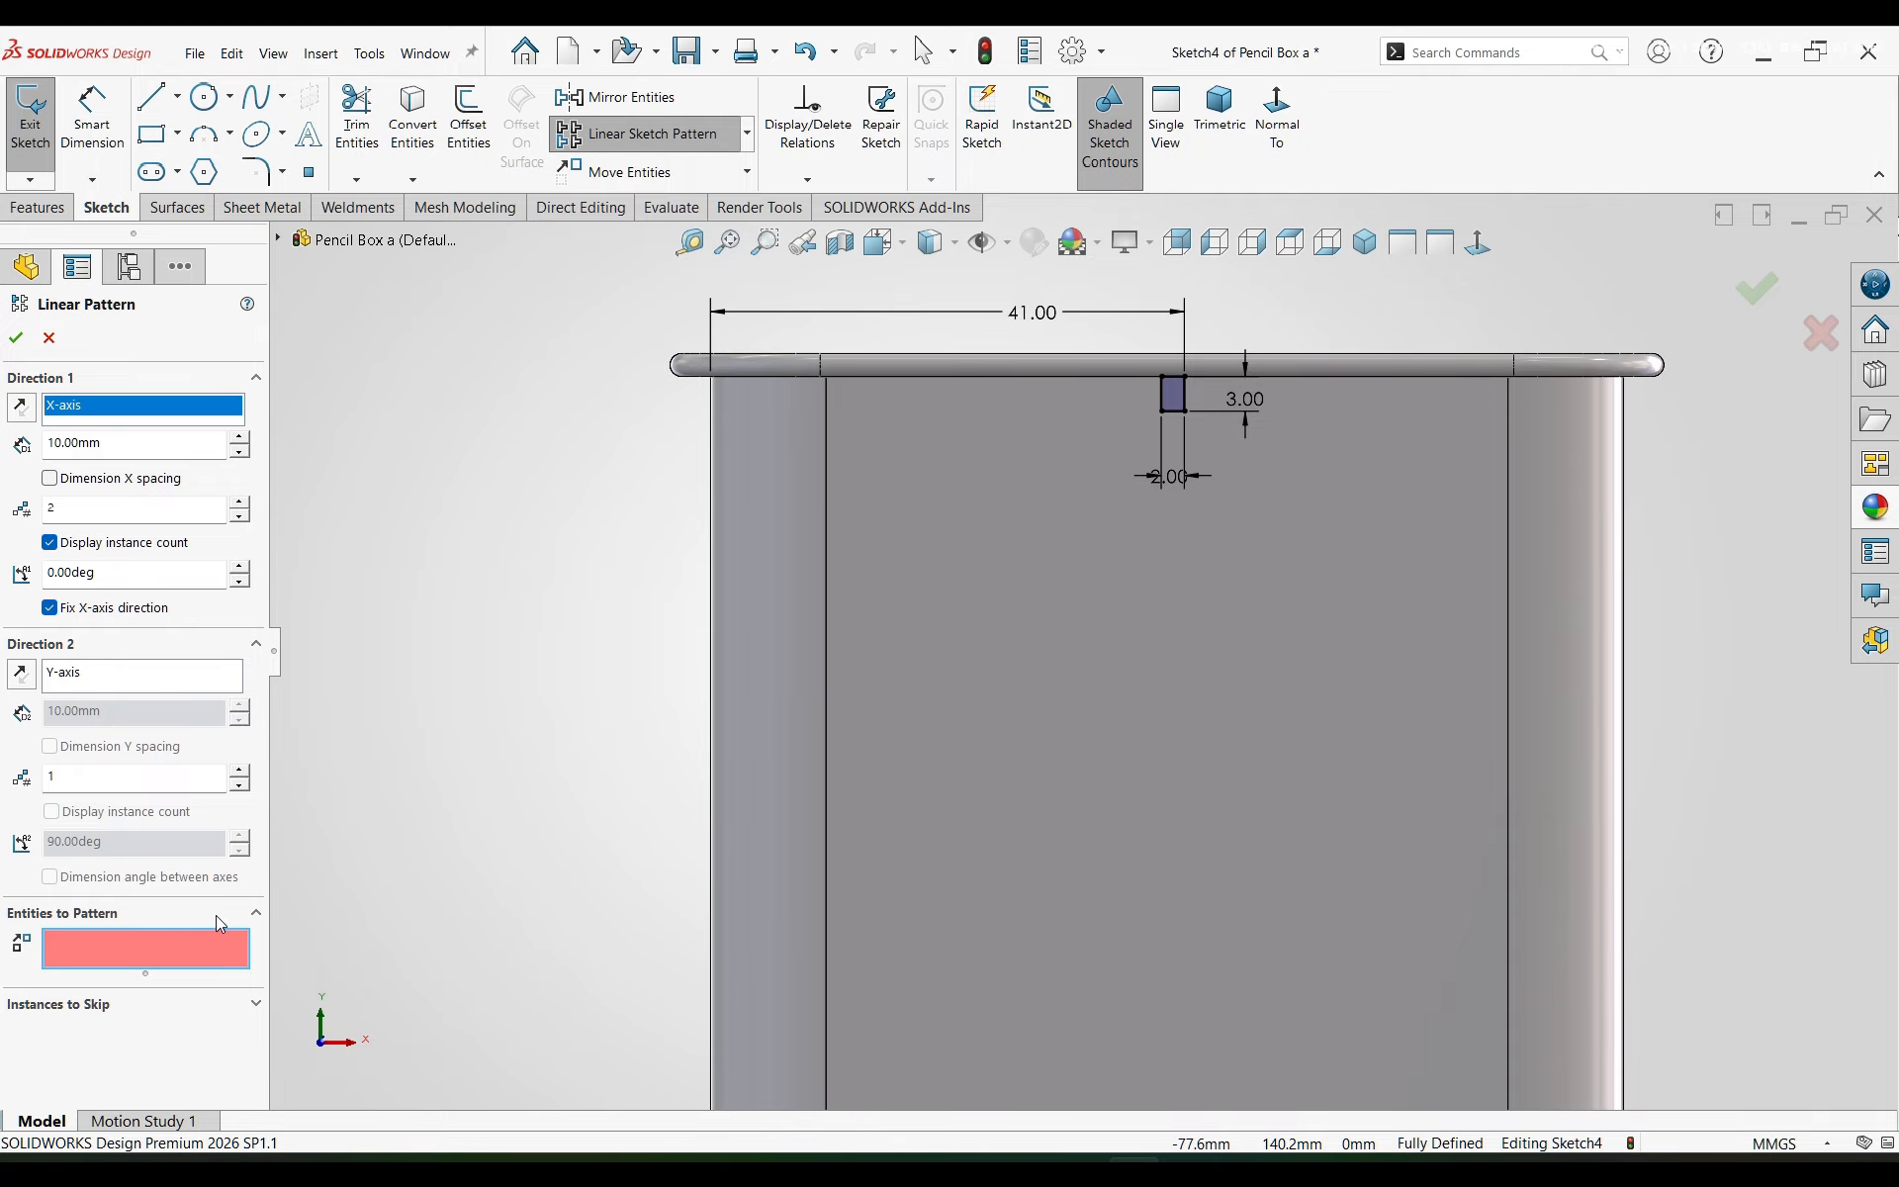
left_click(1177, 400)
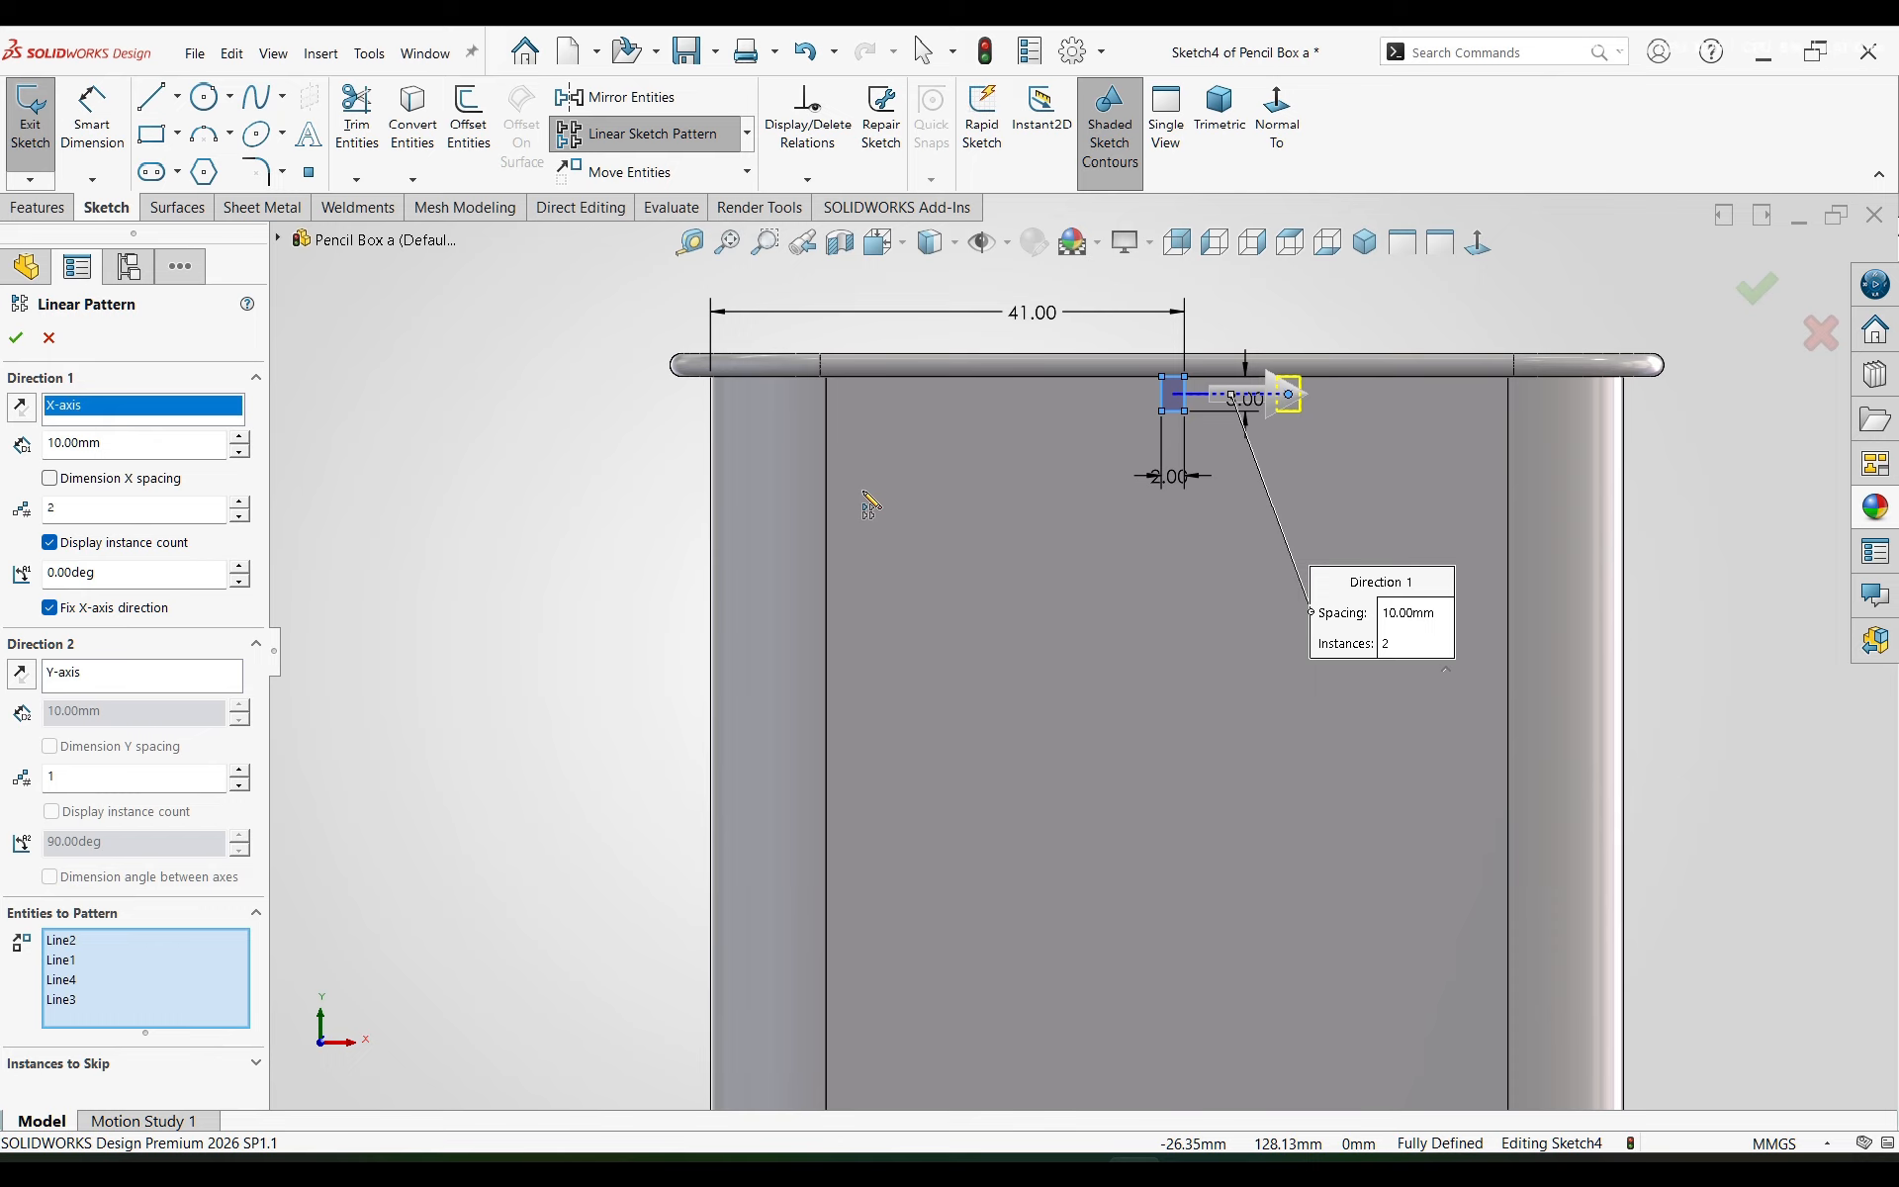
double_click(92, 442)
type("2.5")
key("Return")
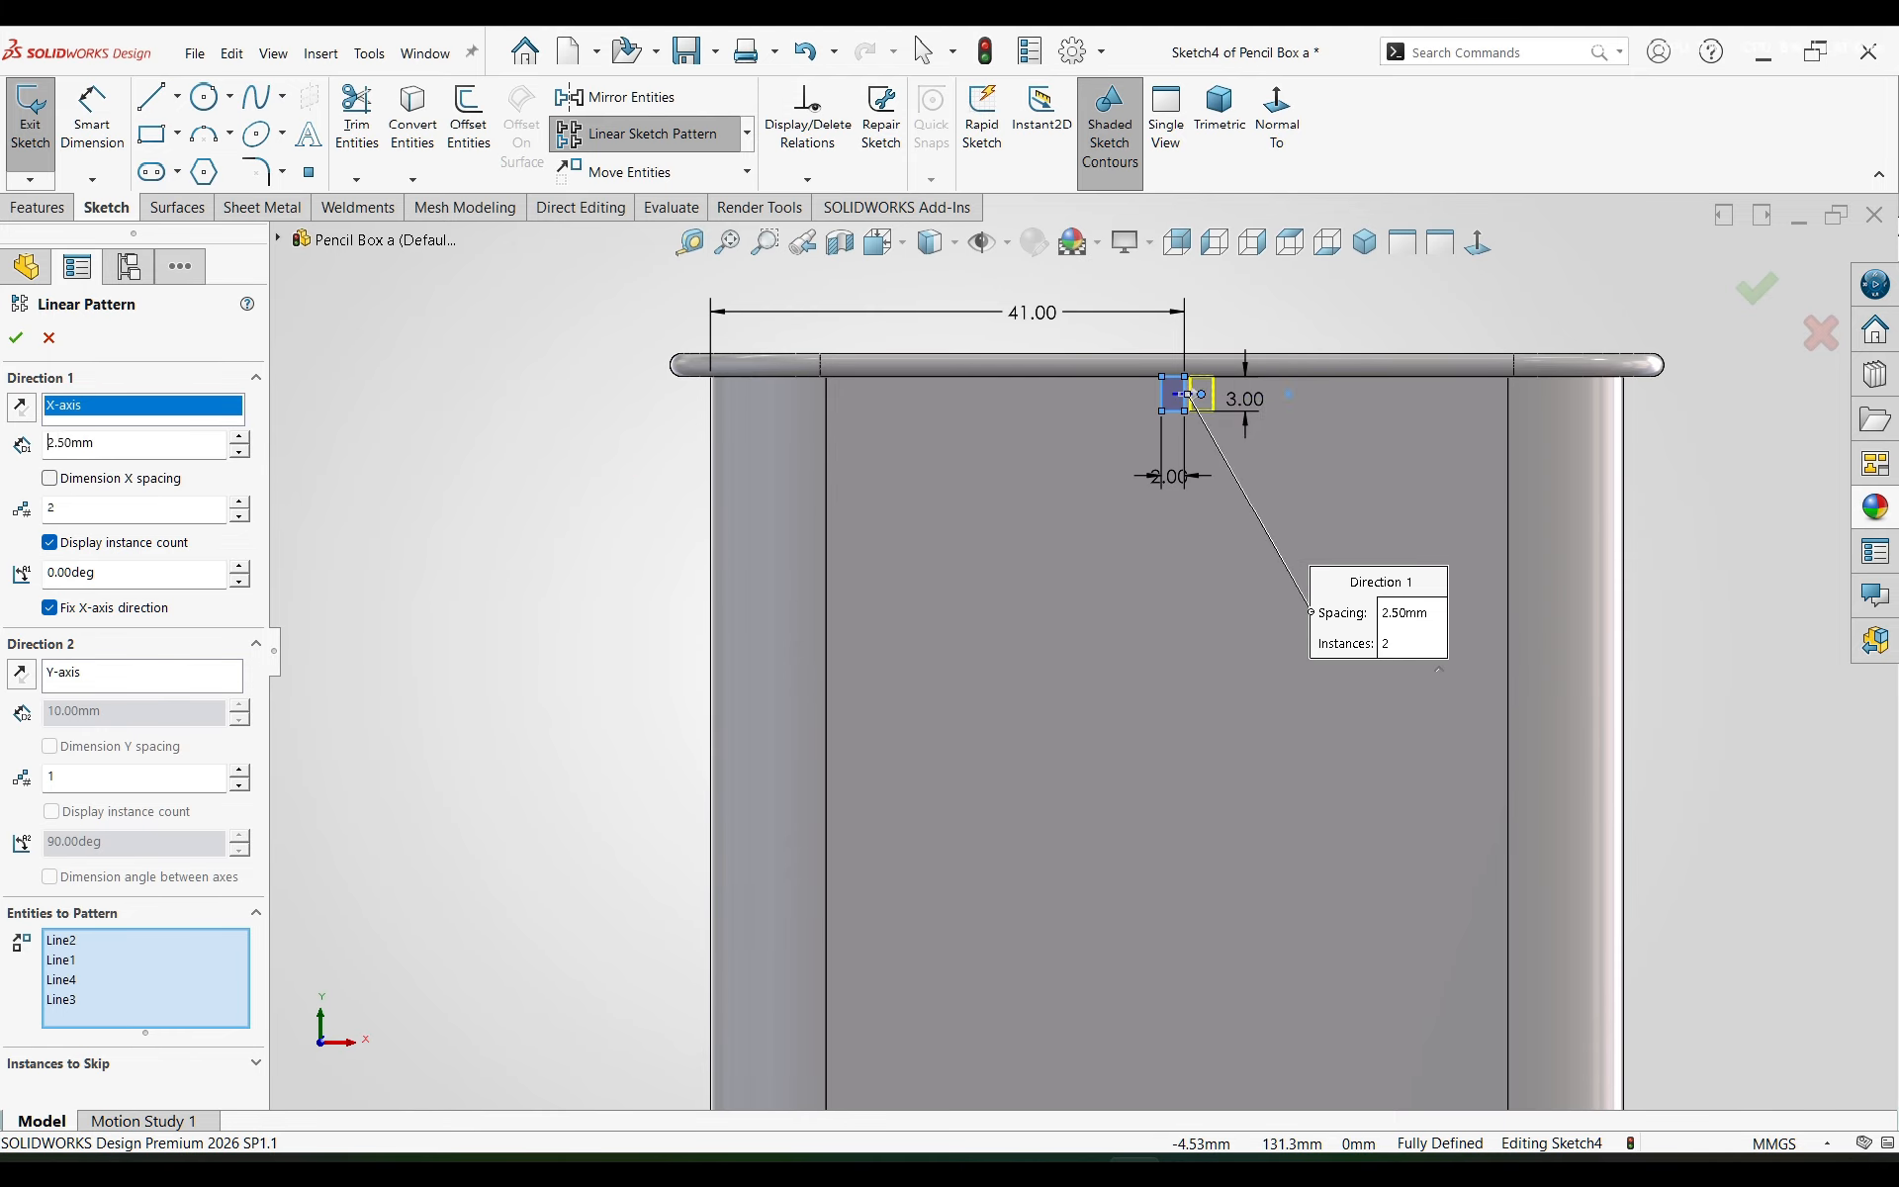
- Reverse the sketch pattern's direction to 180 degrees and create it with 17 instances
left_click(14, 410)
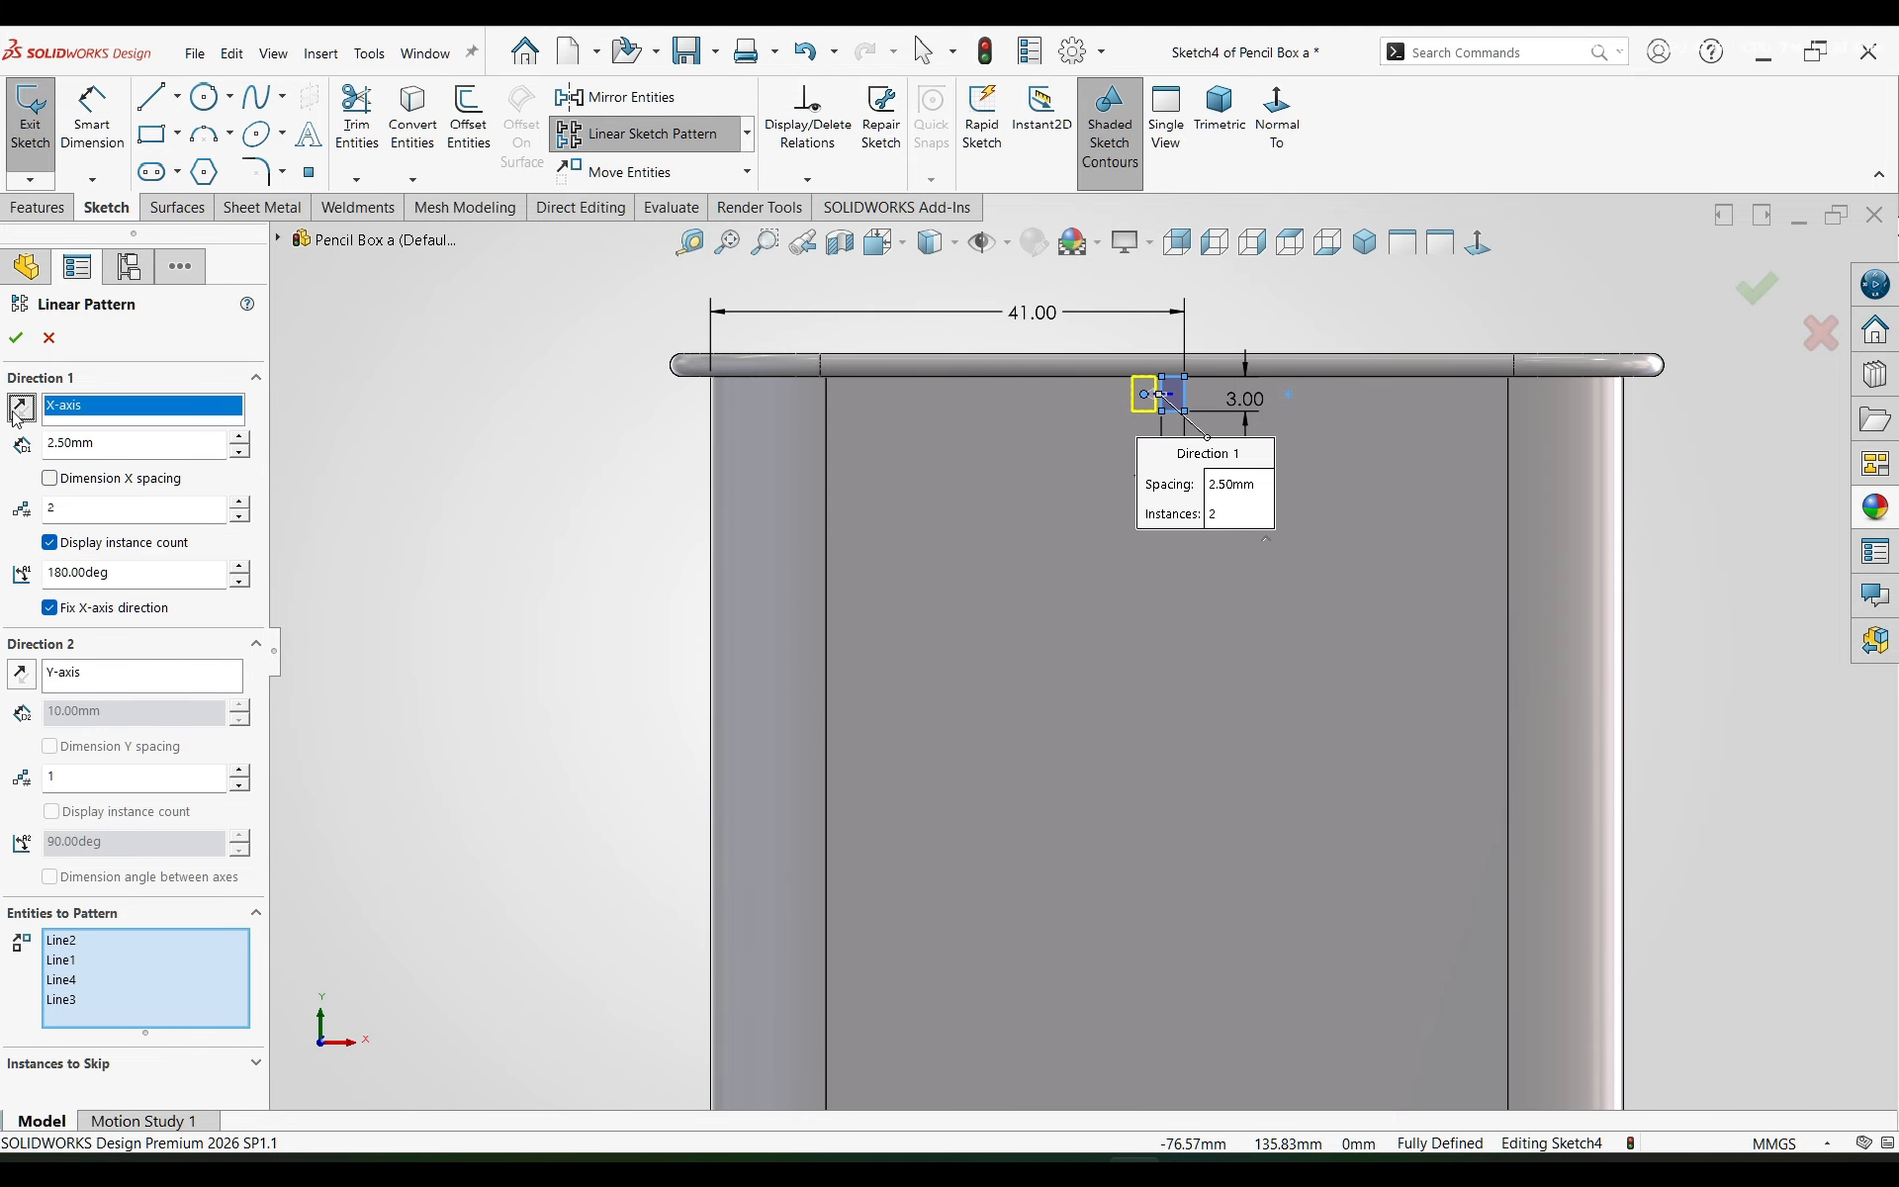
left_click(239, 503)
left_click(238, 502)
left_click(238, 502)
left_click(239, 503)
left_click(239, 503)
left_click(238, 502)
double_click(127, 511)
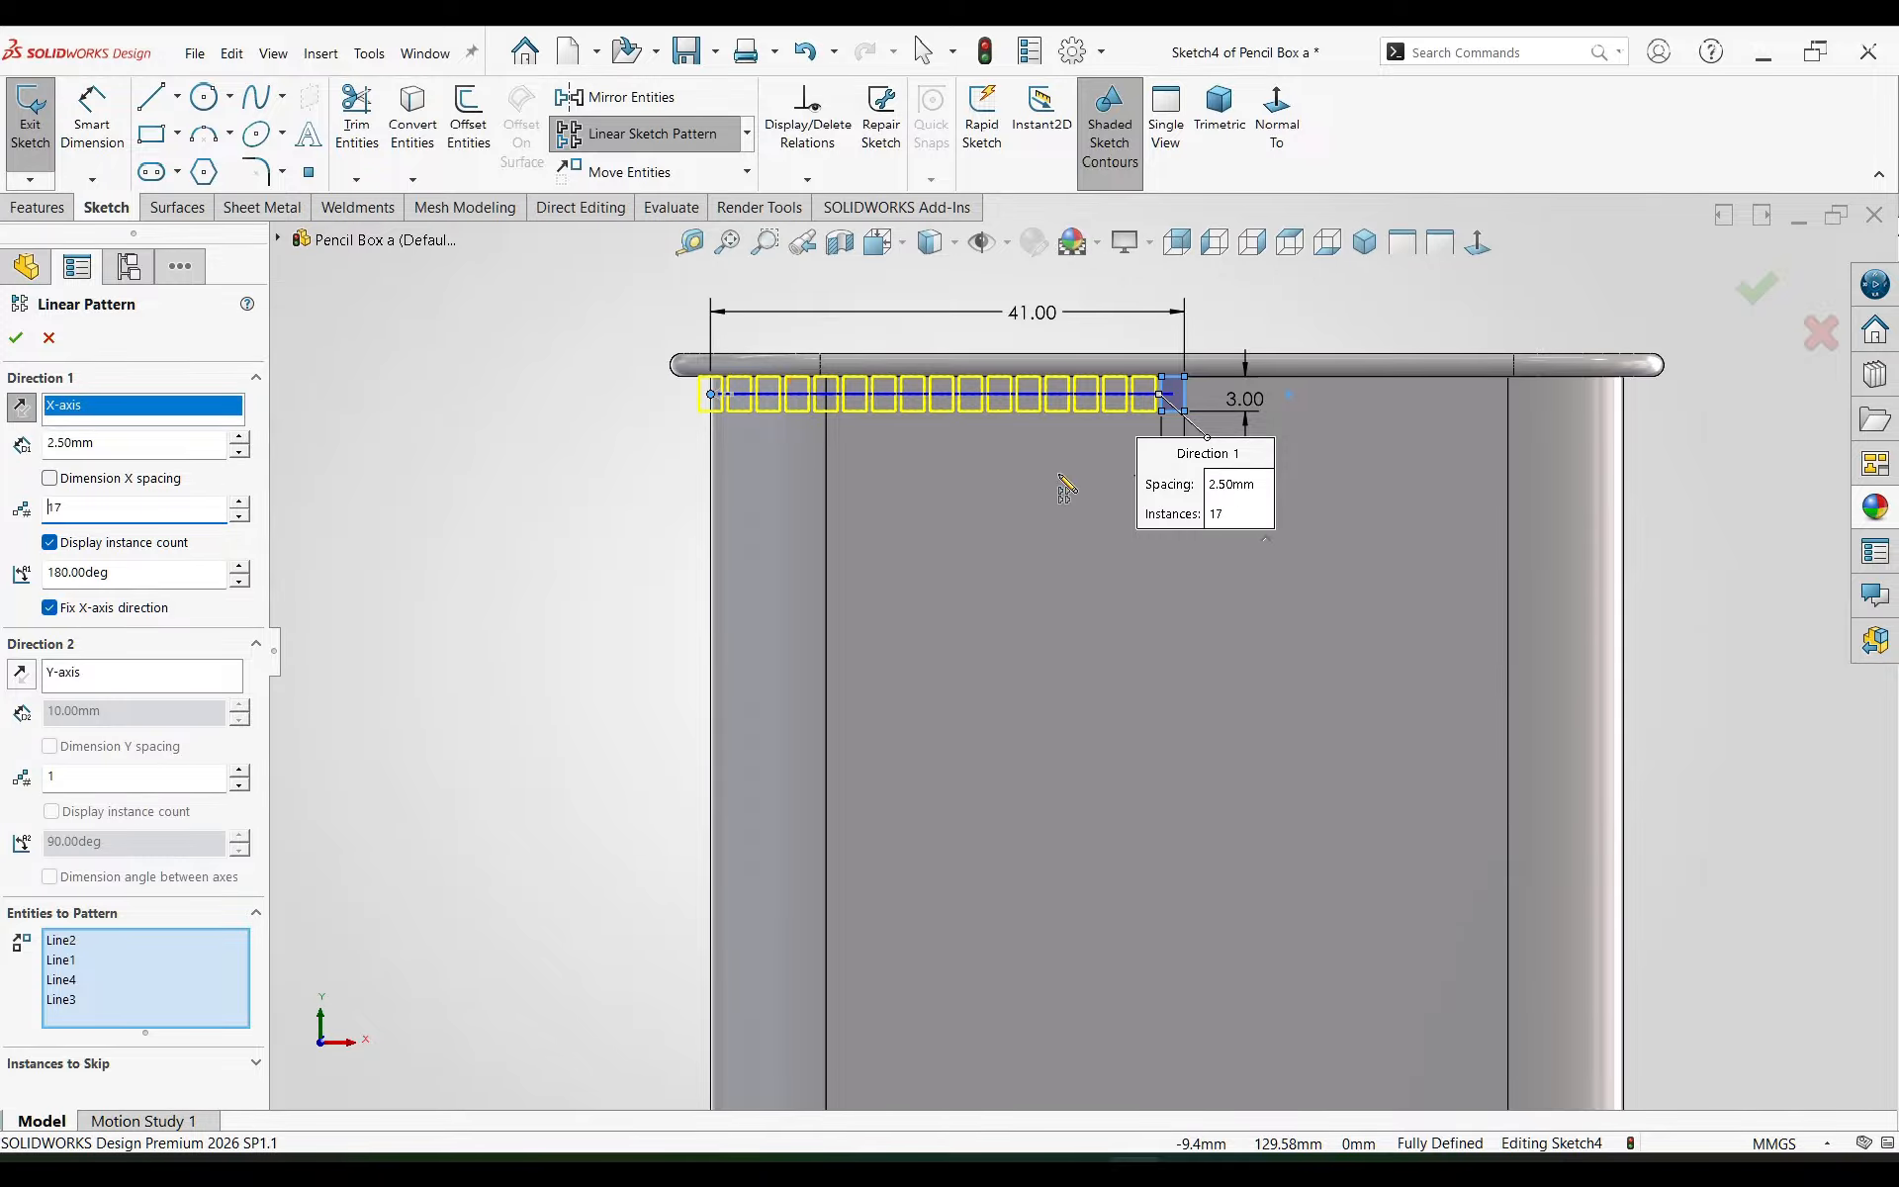
left_click(18, 338)
- Extrude-cut the row of rectangles through the box's two opposite walls below the rim
left_click(36, 207)
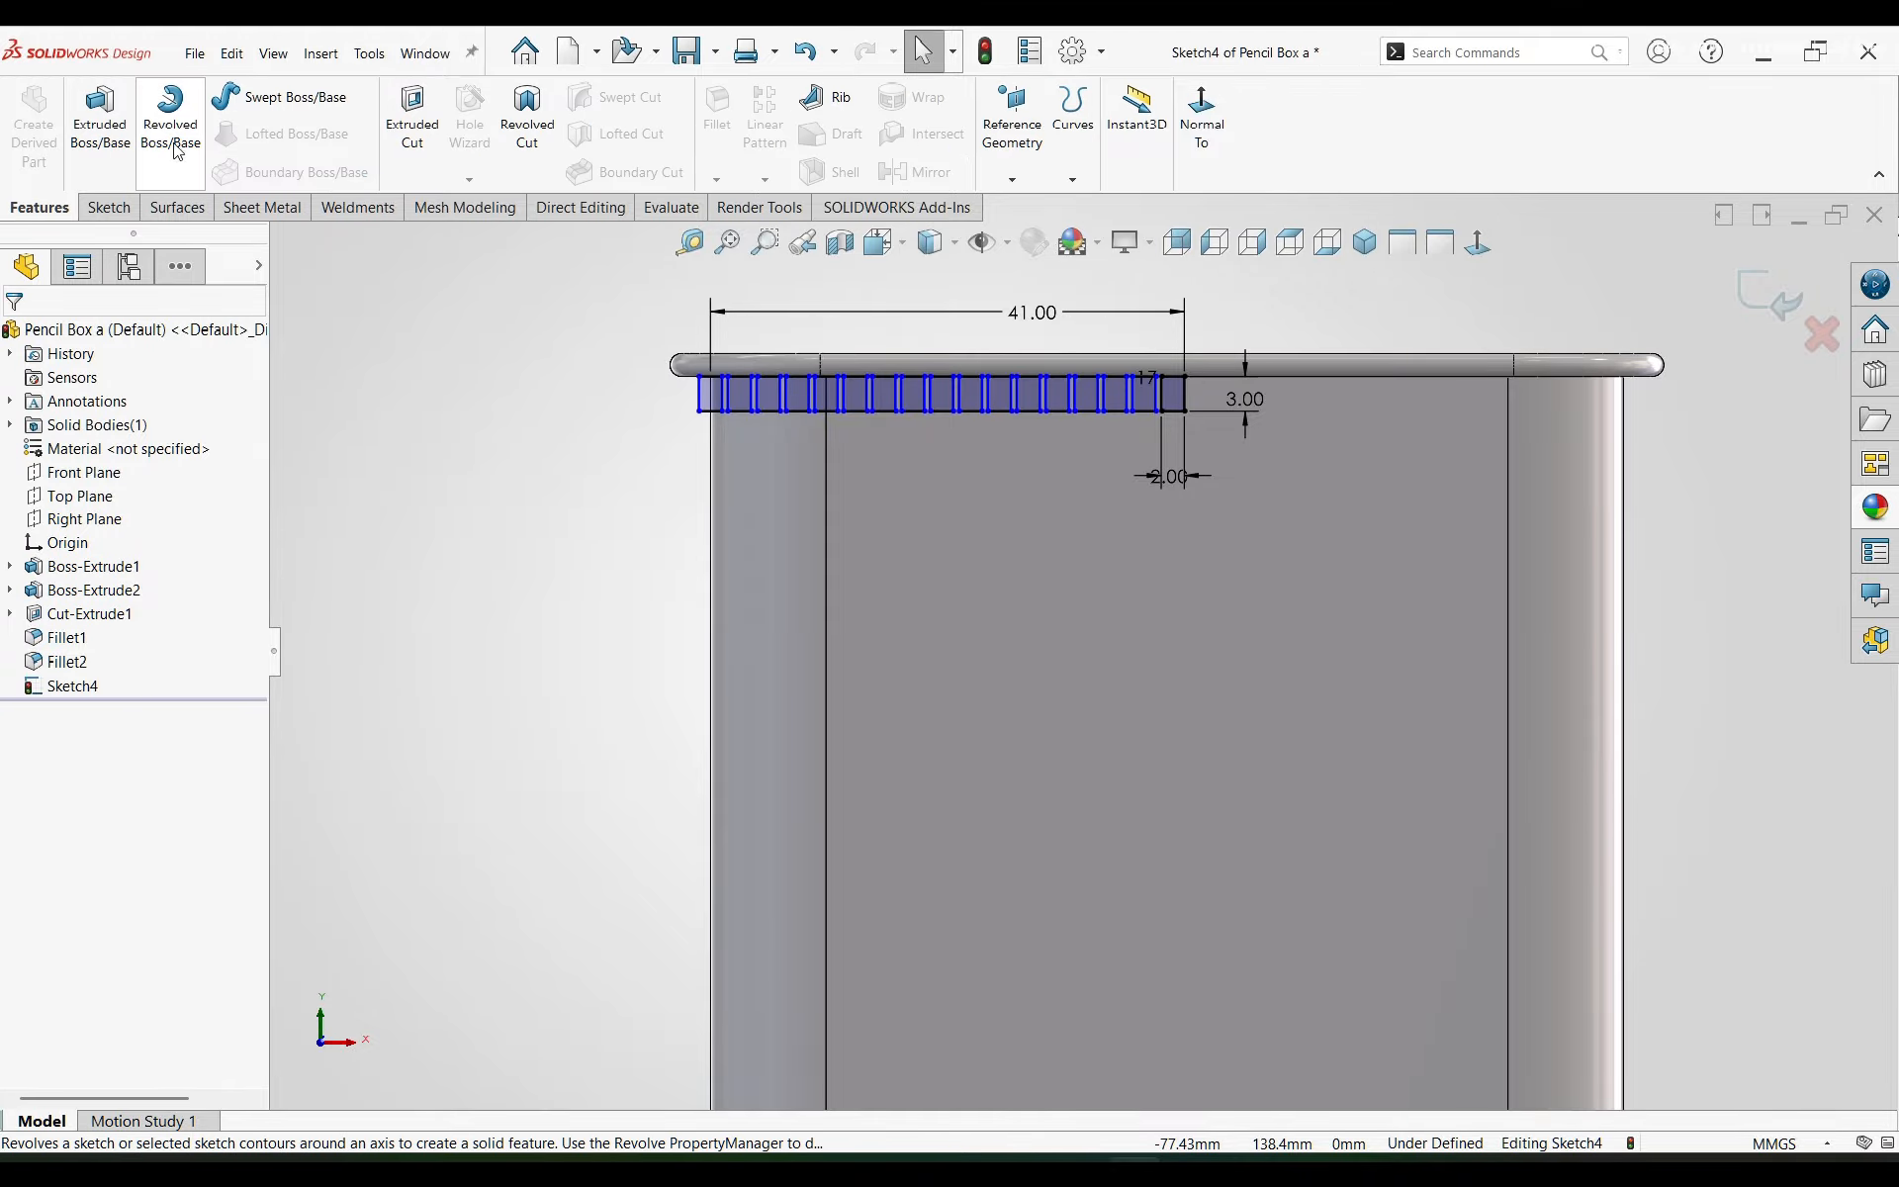
left_click(412, 118)
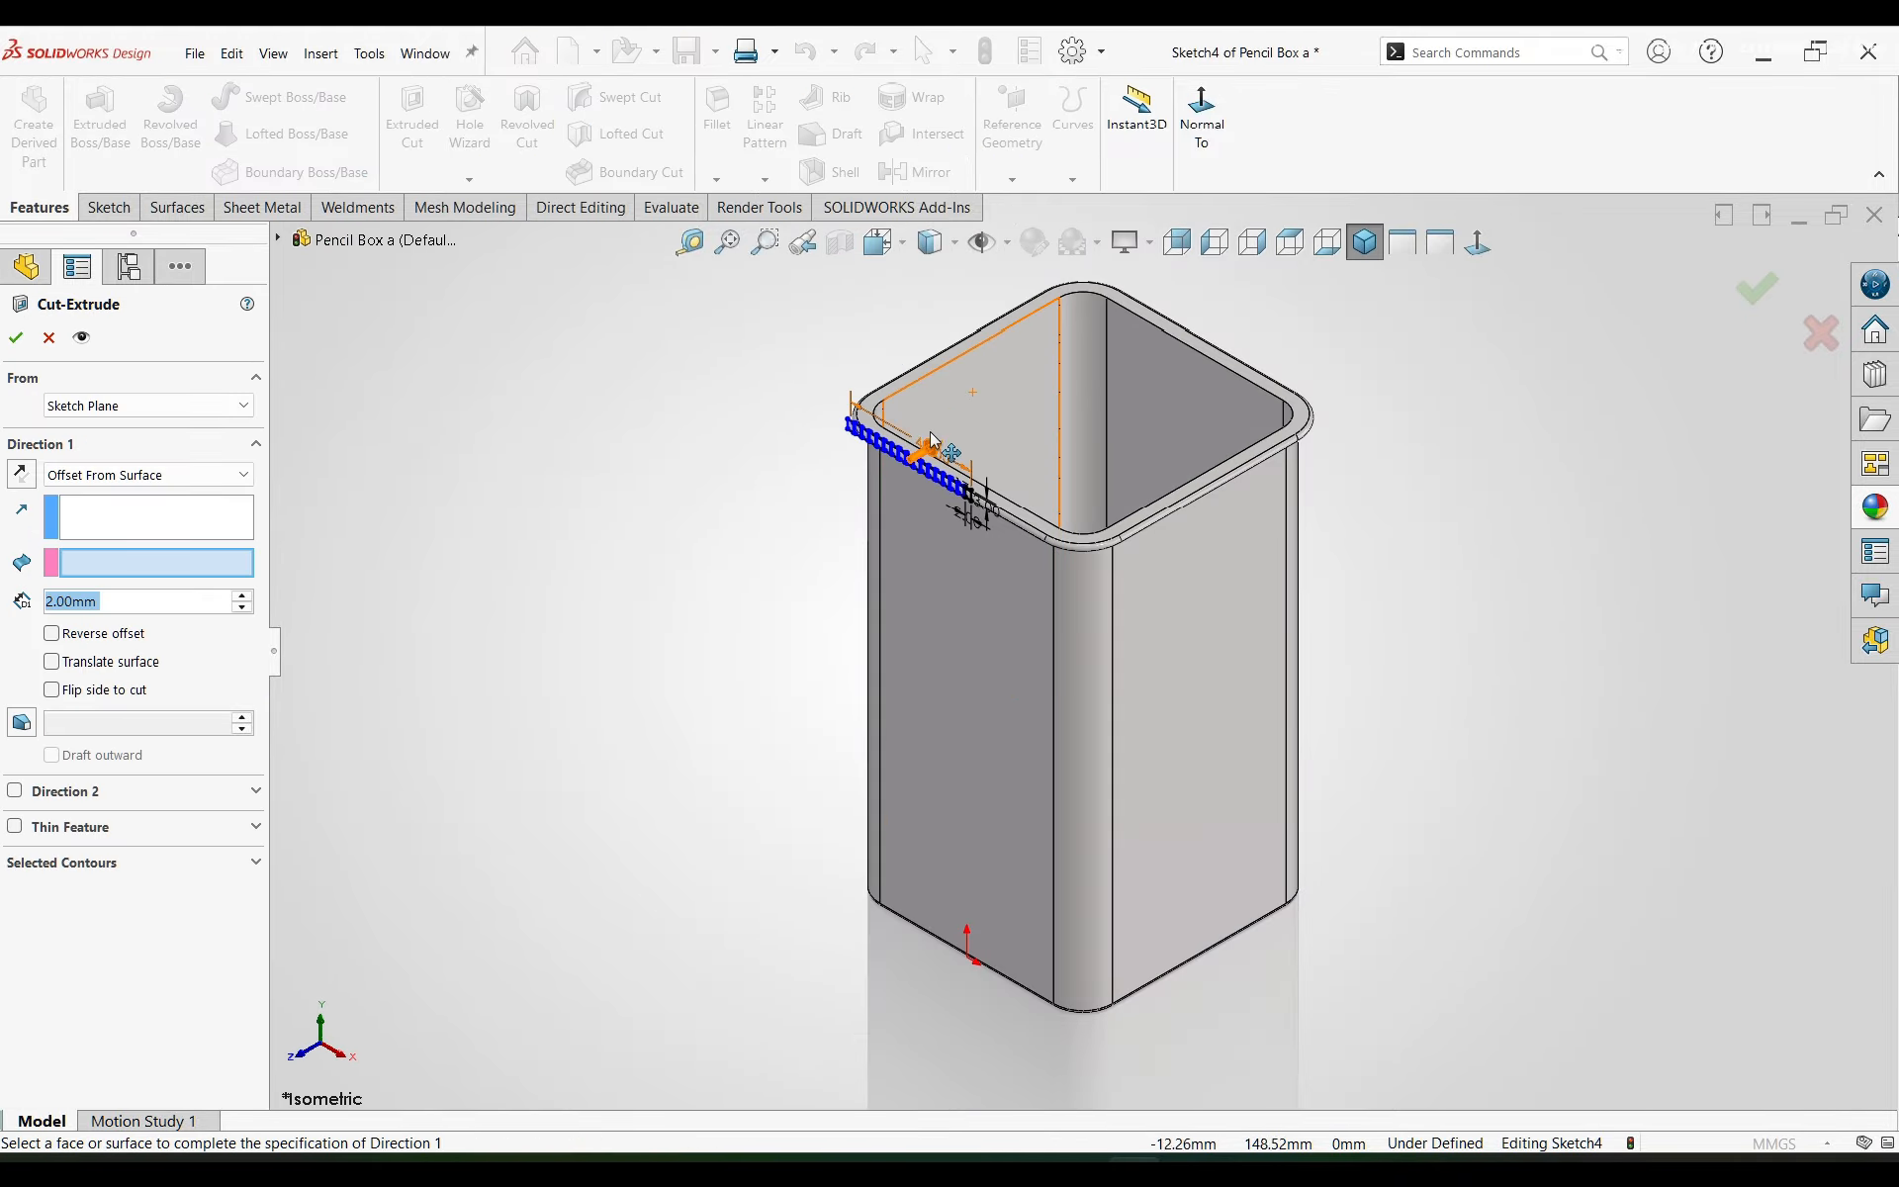
left_click(16, 337)
- Start a sketch on the narrow strip face exposed under the rim by the cut and convert its outline into sketch entities
mouse_move(876, 354)
middle_mouse_down()
mouse_move(989, 252)
mouse_move(1093, 297)
mouse_move(1091, 327)
middle_mouse_up()
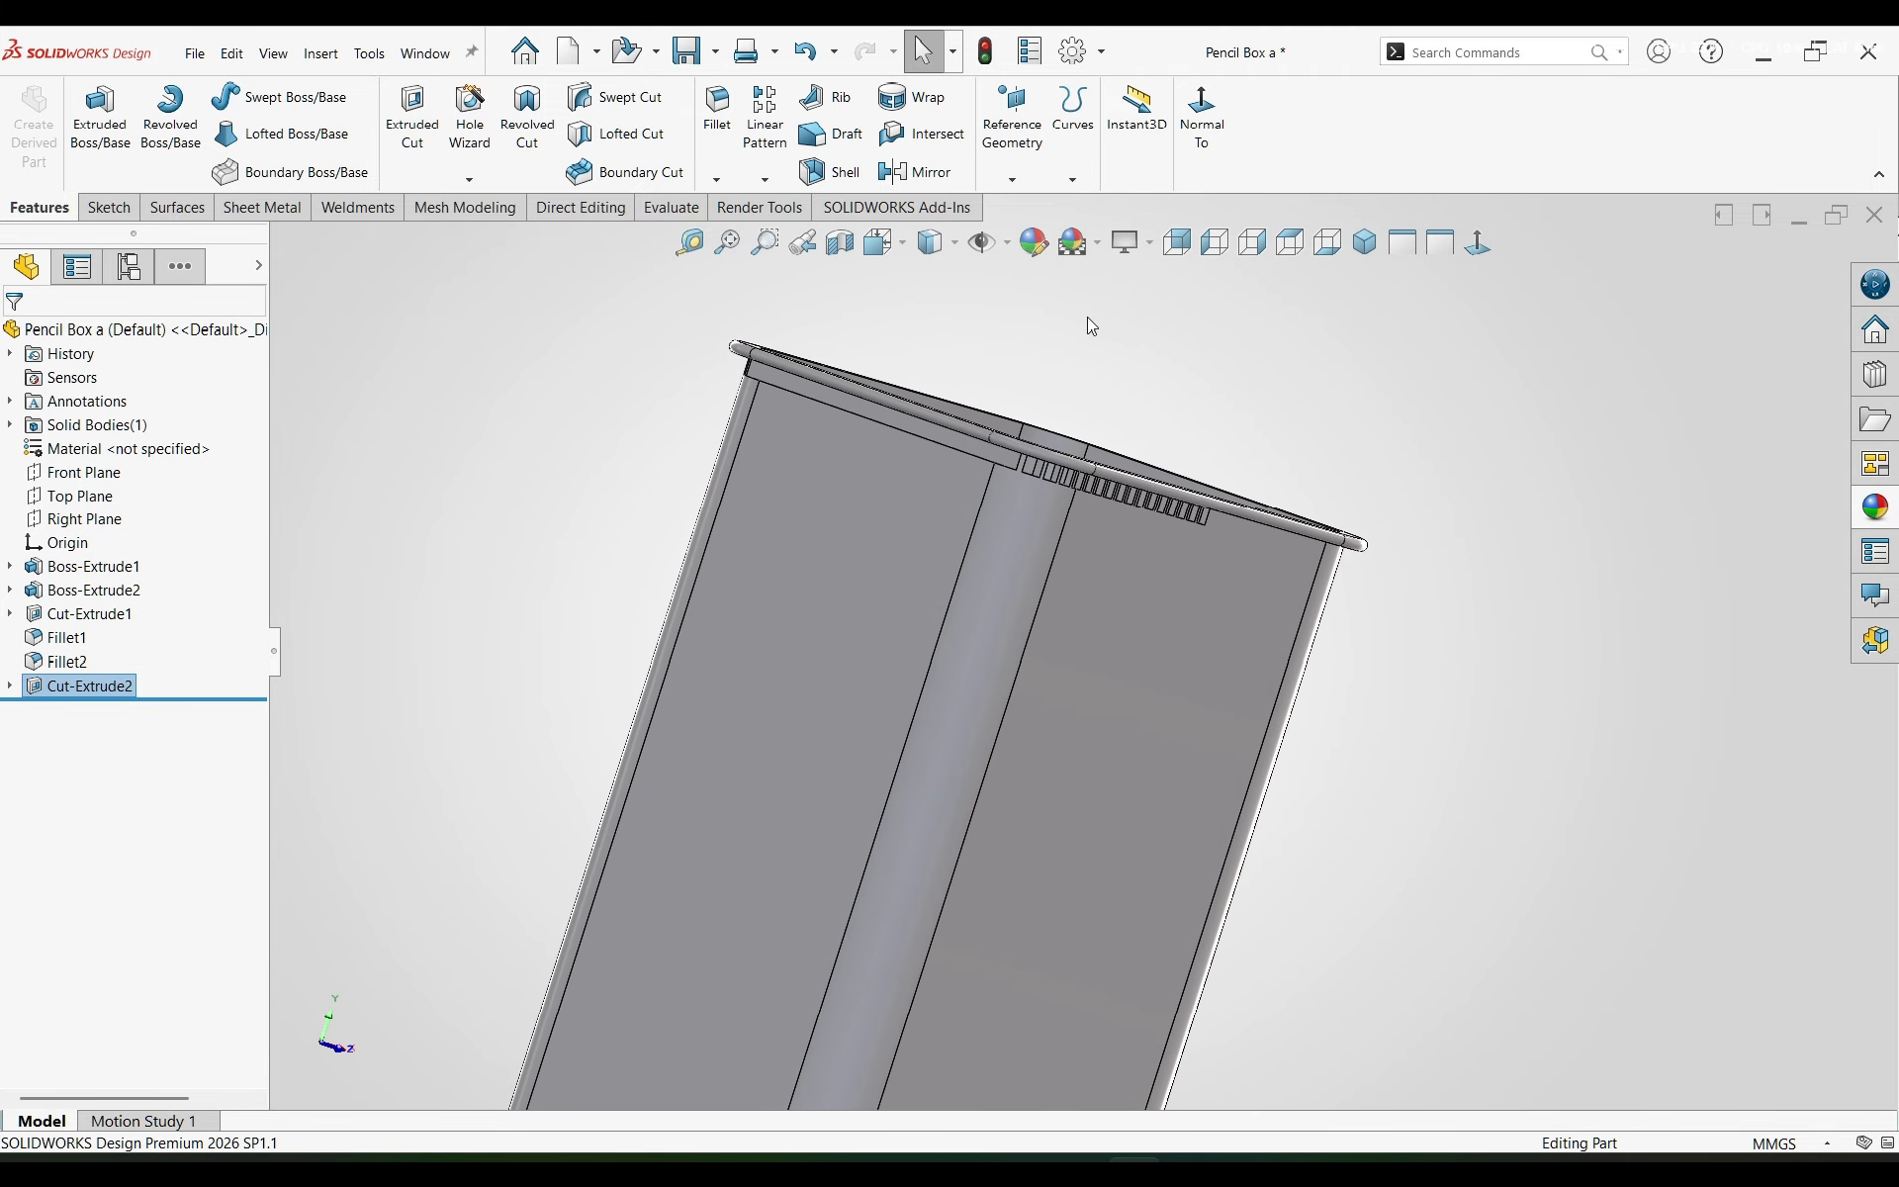
left_click(924, 435)
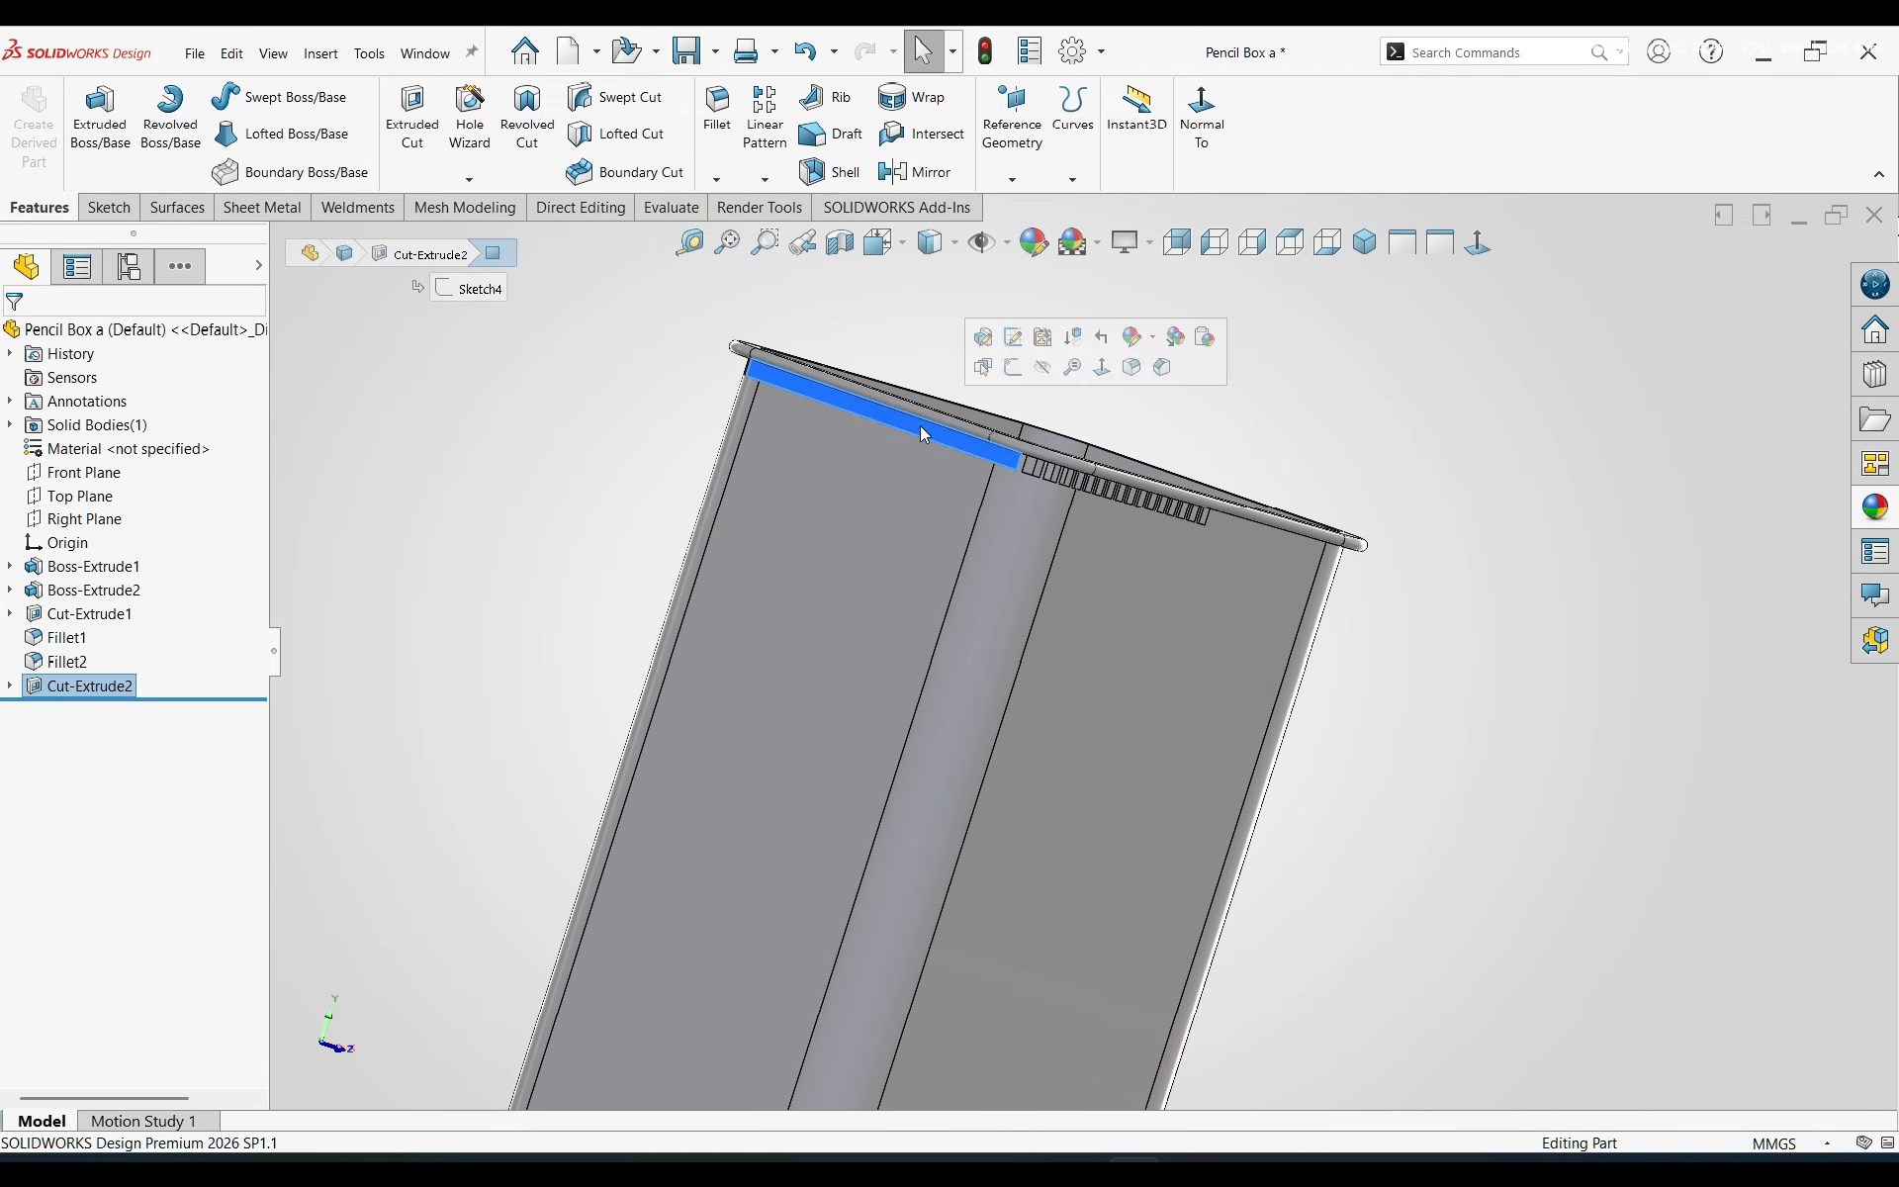
left_click(1013, 367)
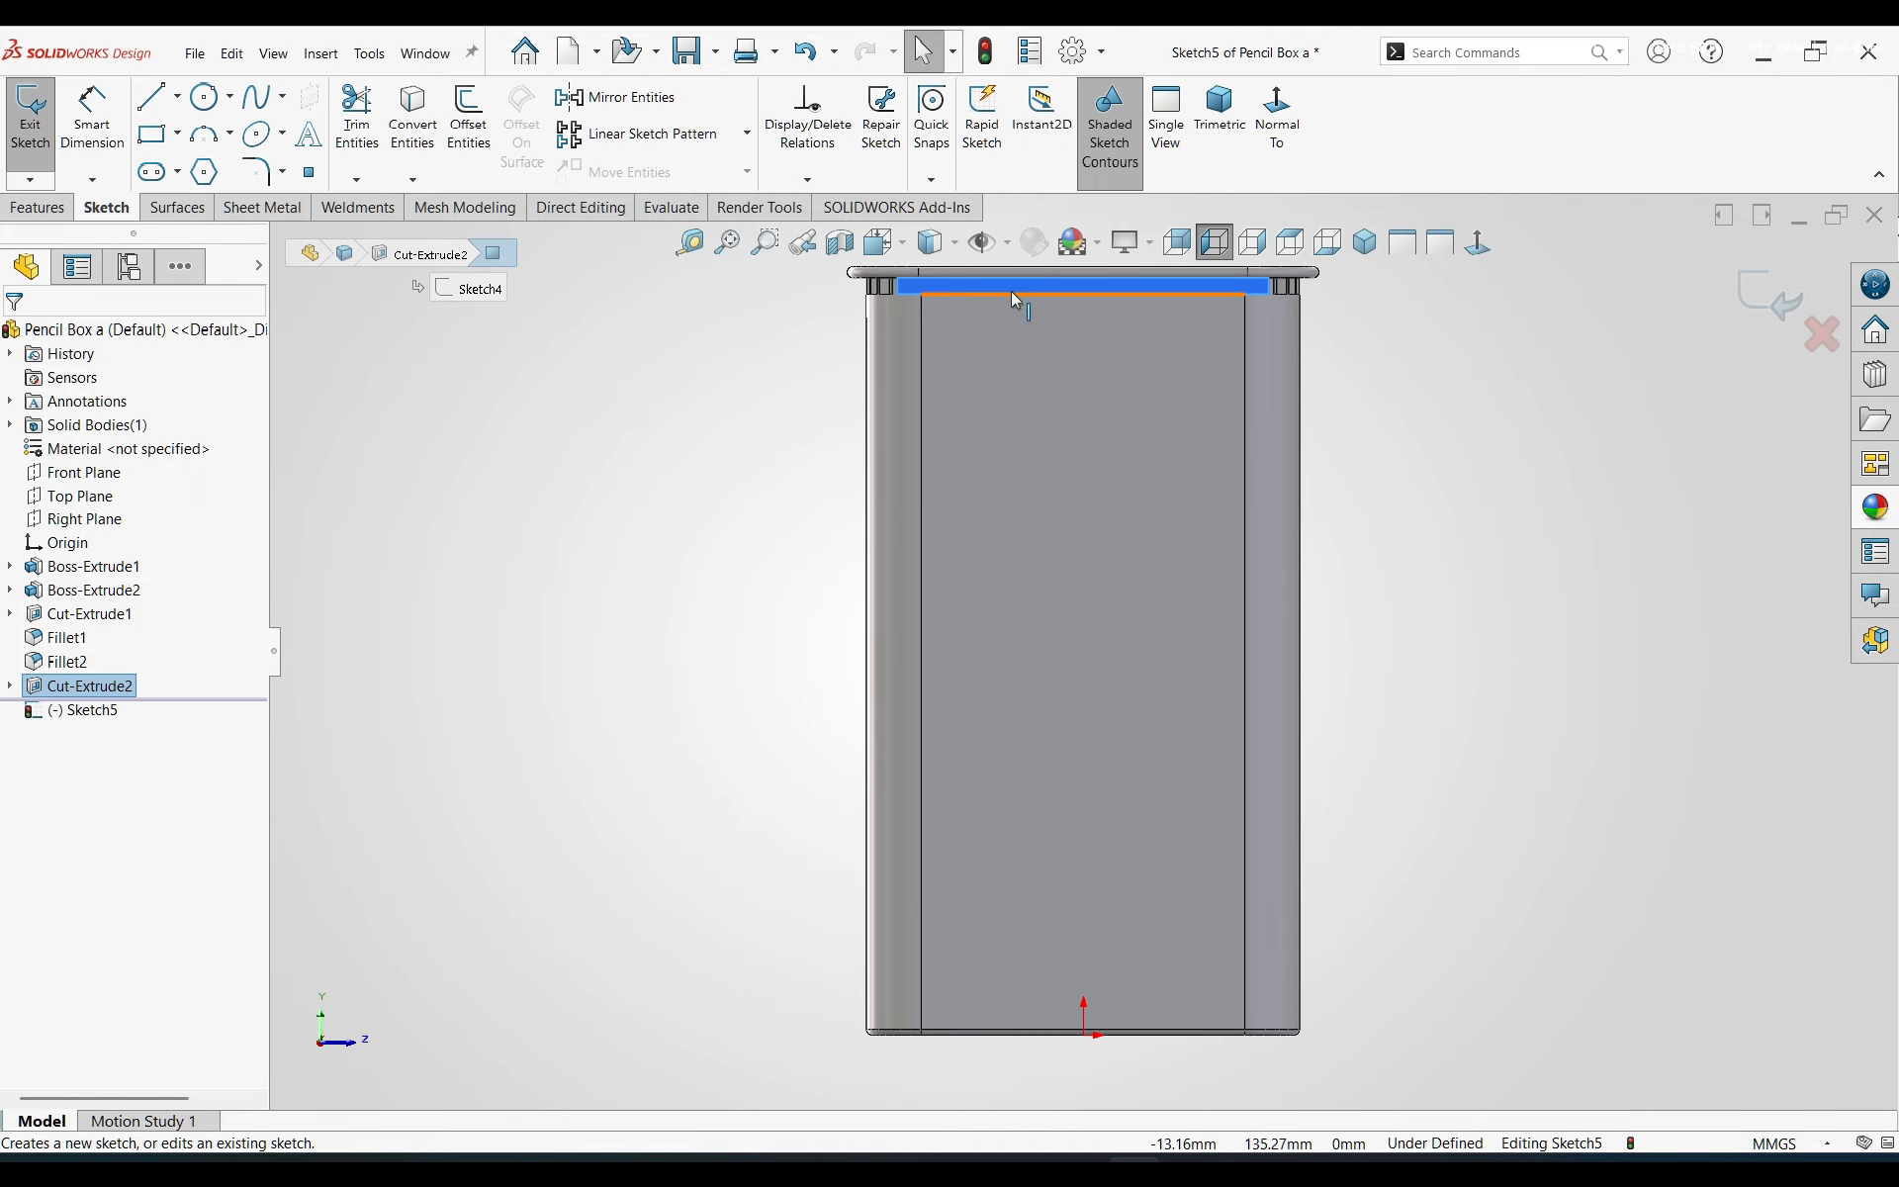
scroll(1016, 300, "down", 5)
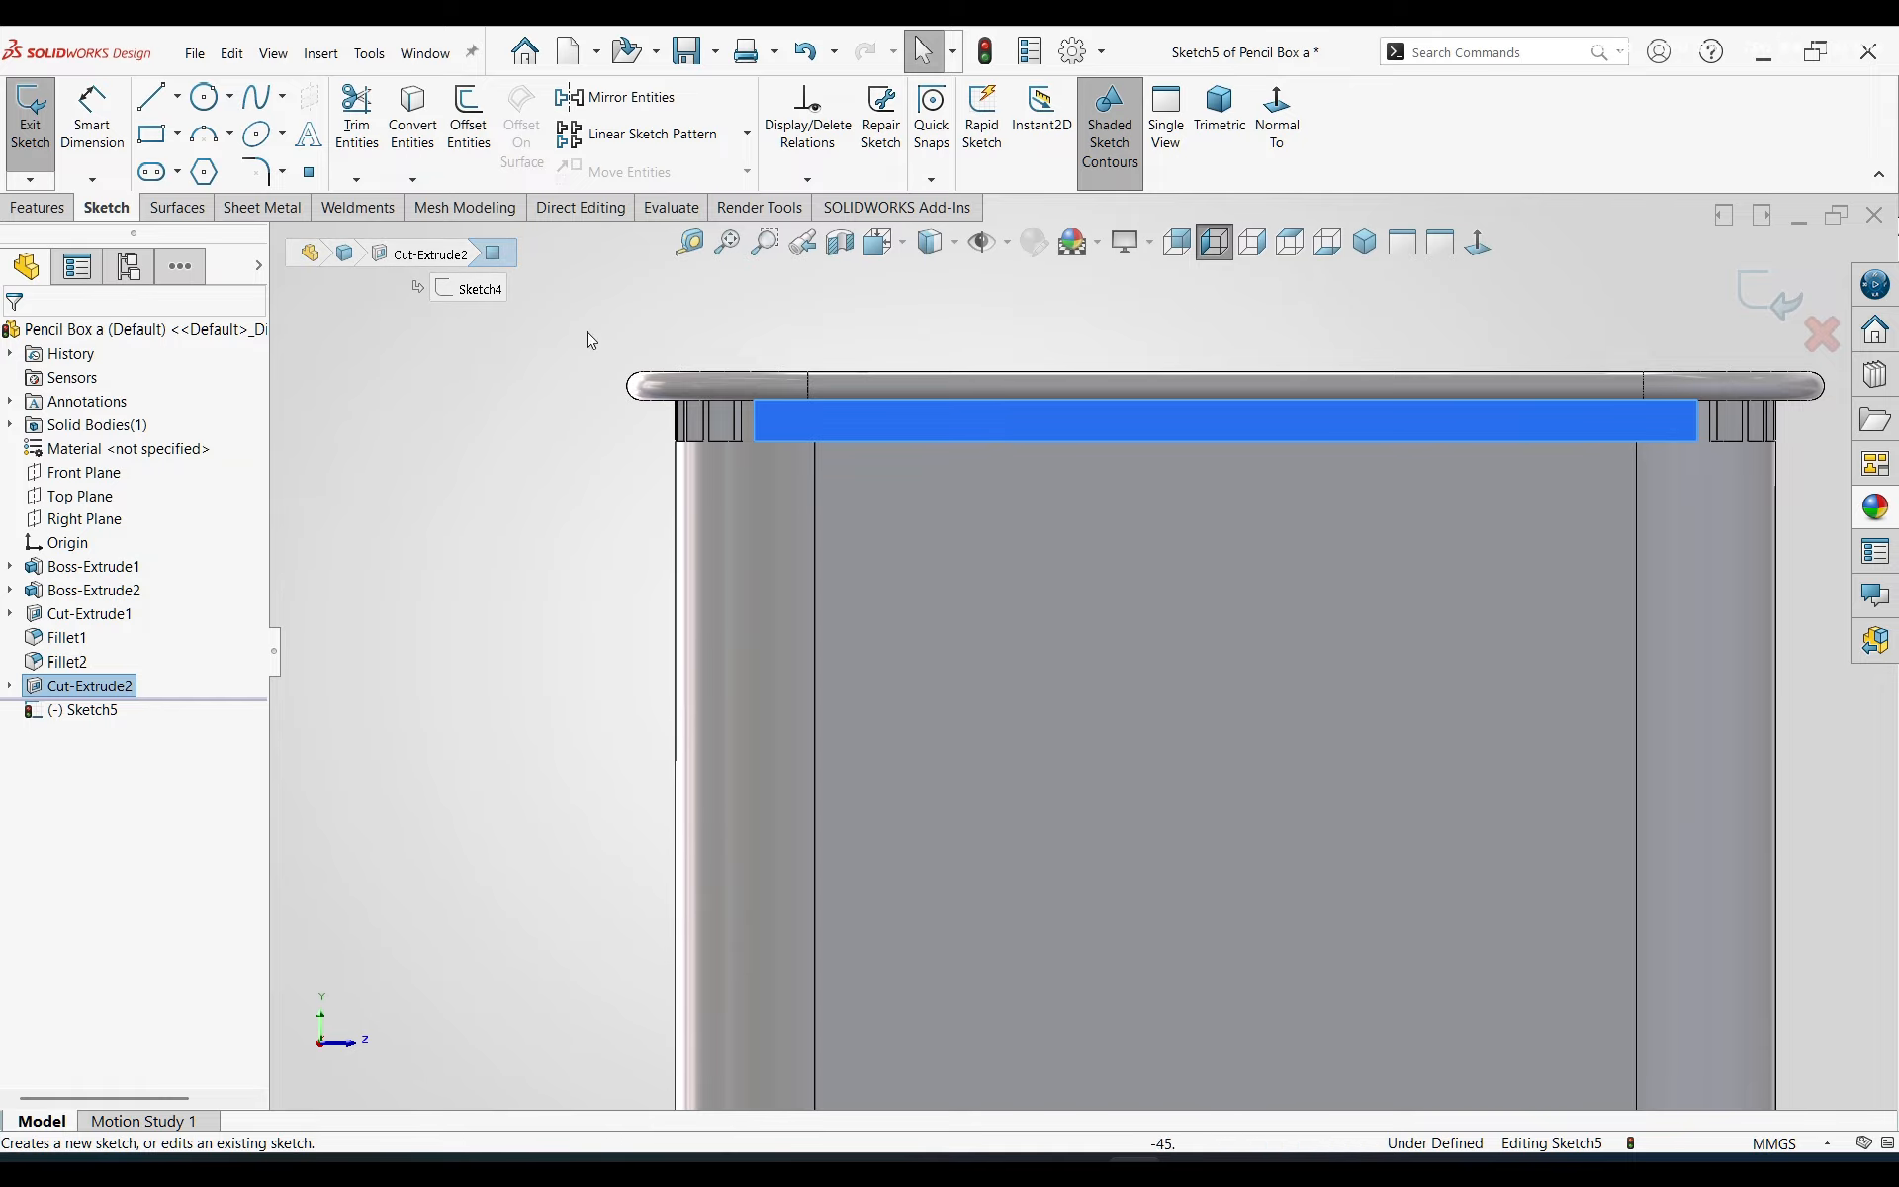
left_click(409, 128)
- Extrude-cut the converted strip outline with the Up To Next end condition
left_click(54, 210)
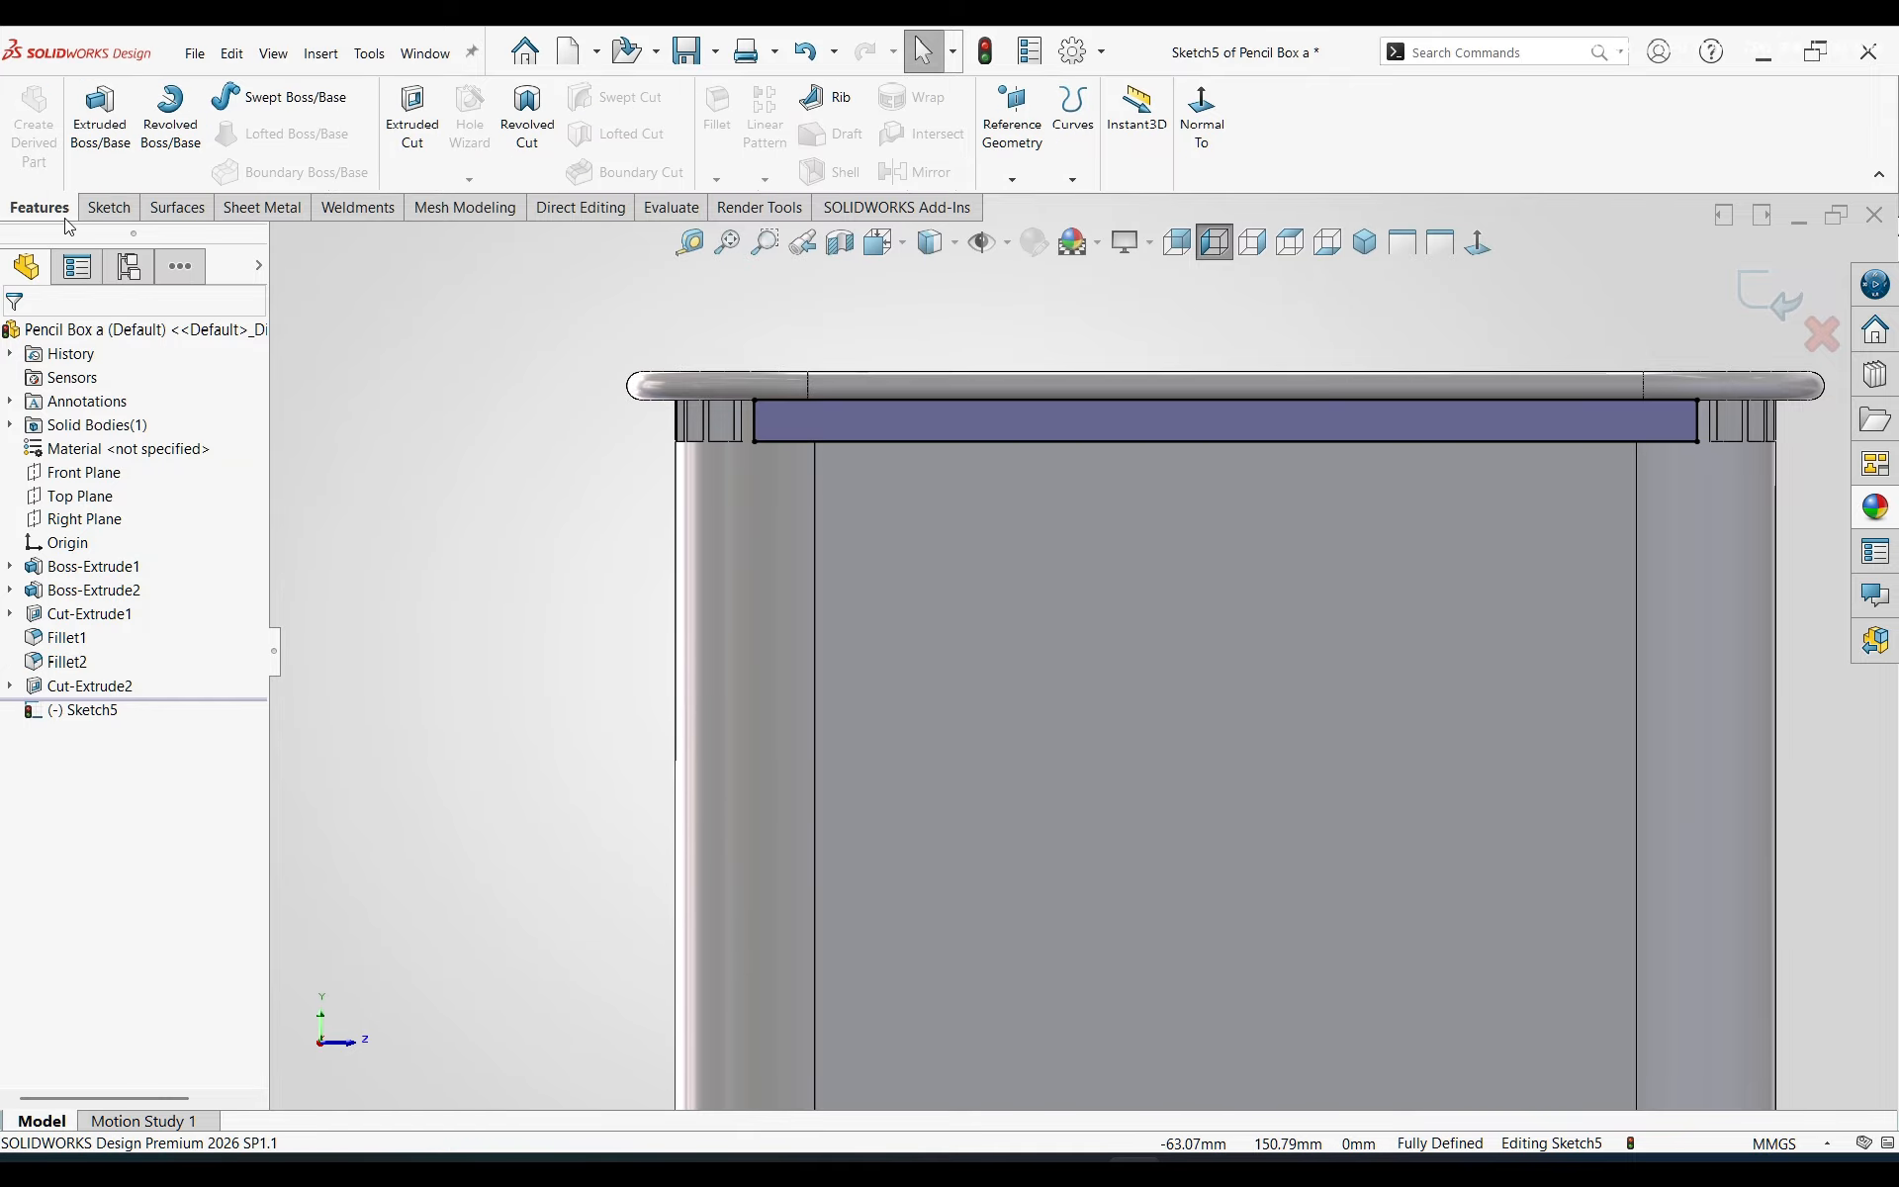
left_click(409, 148)
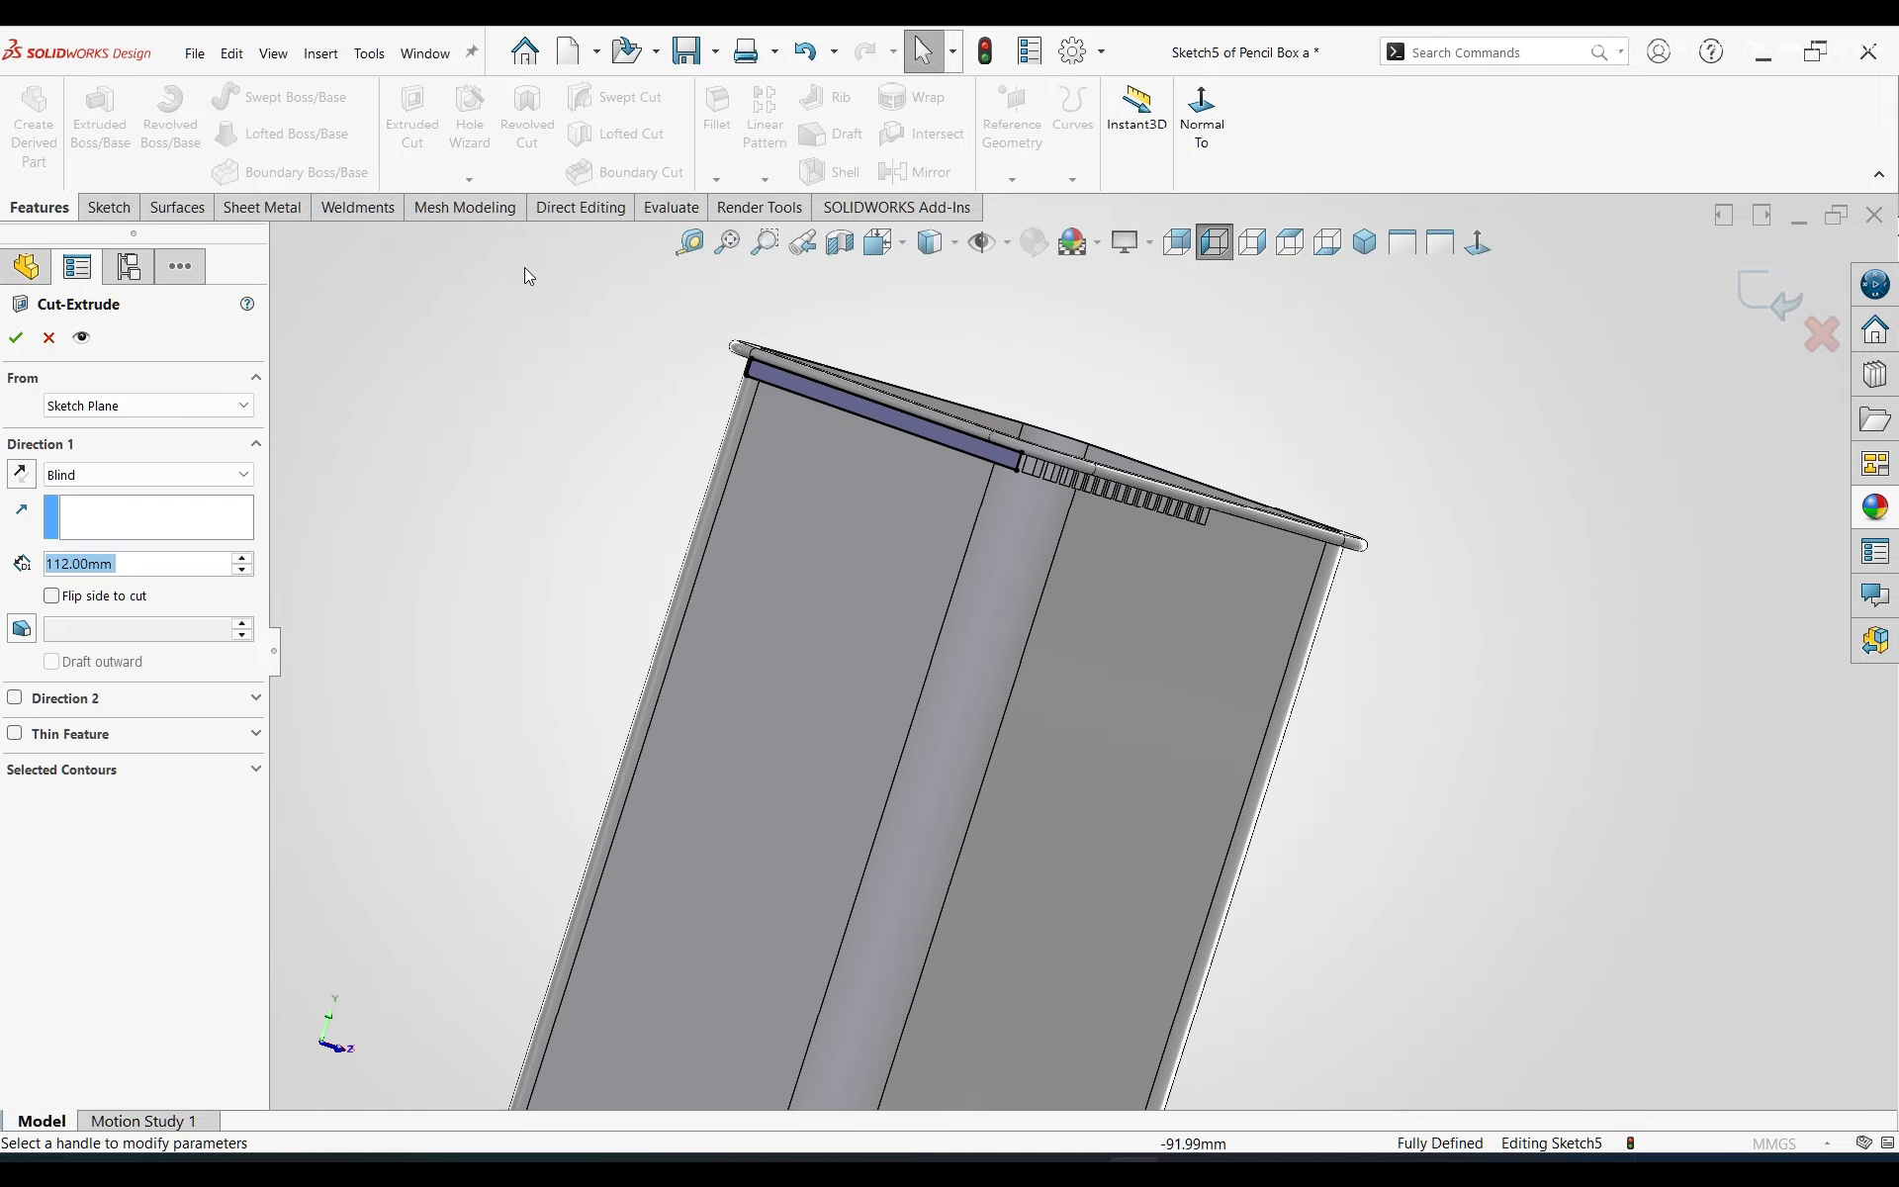
left_click(140, 491)
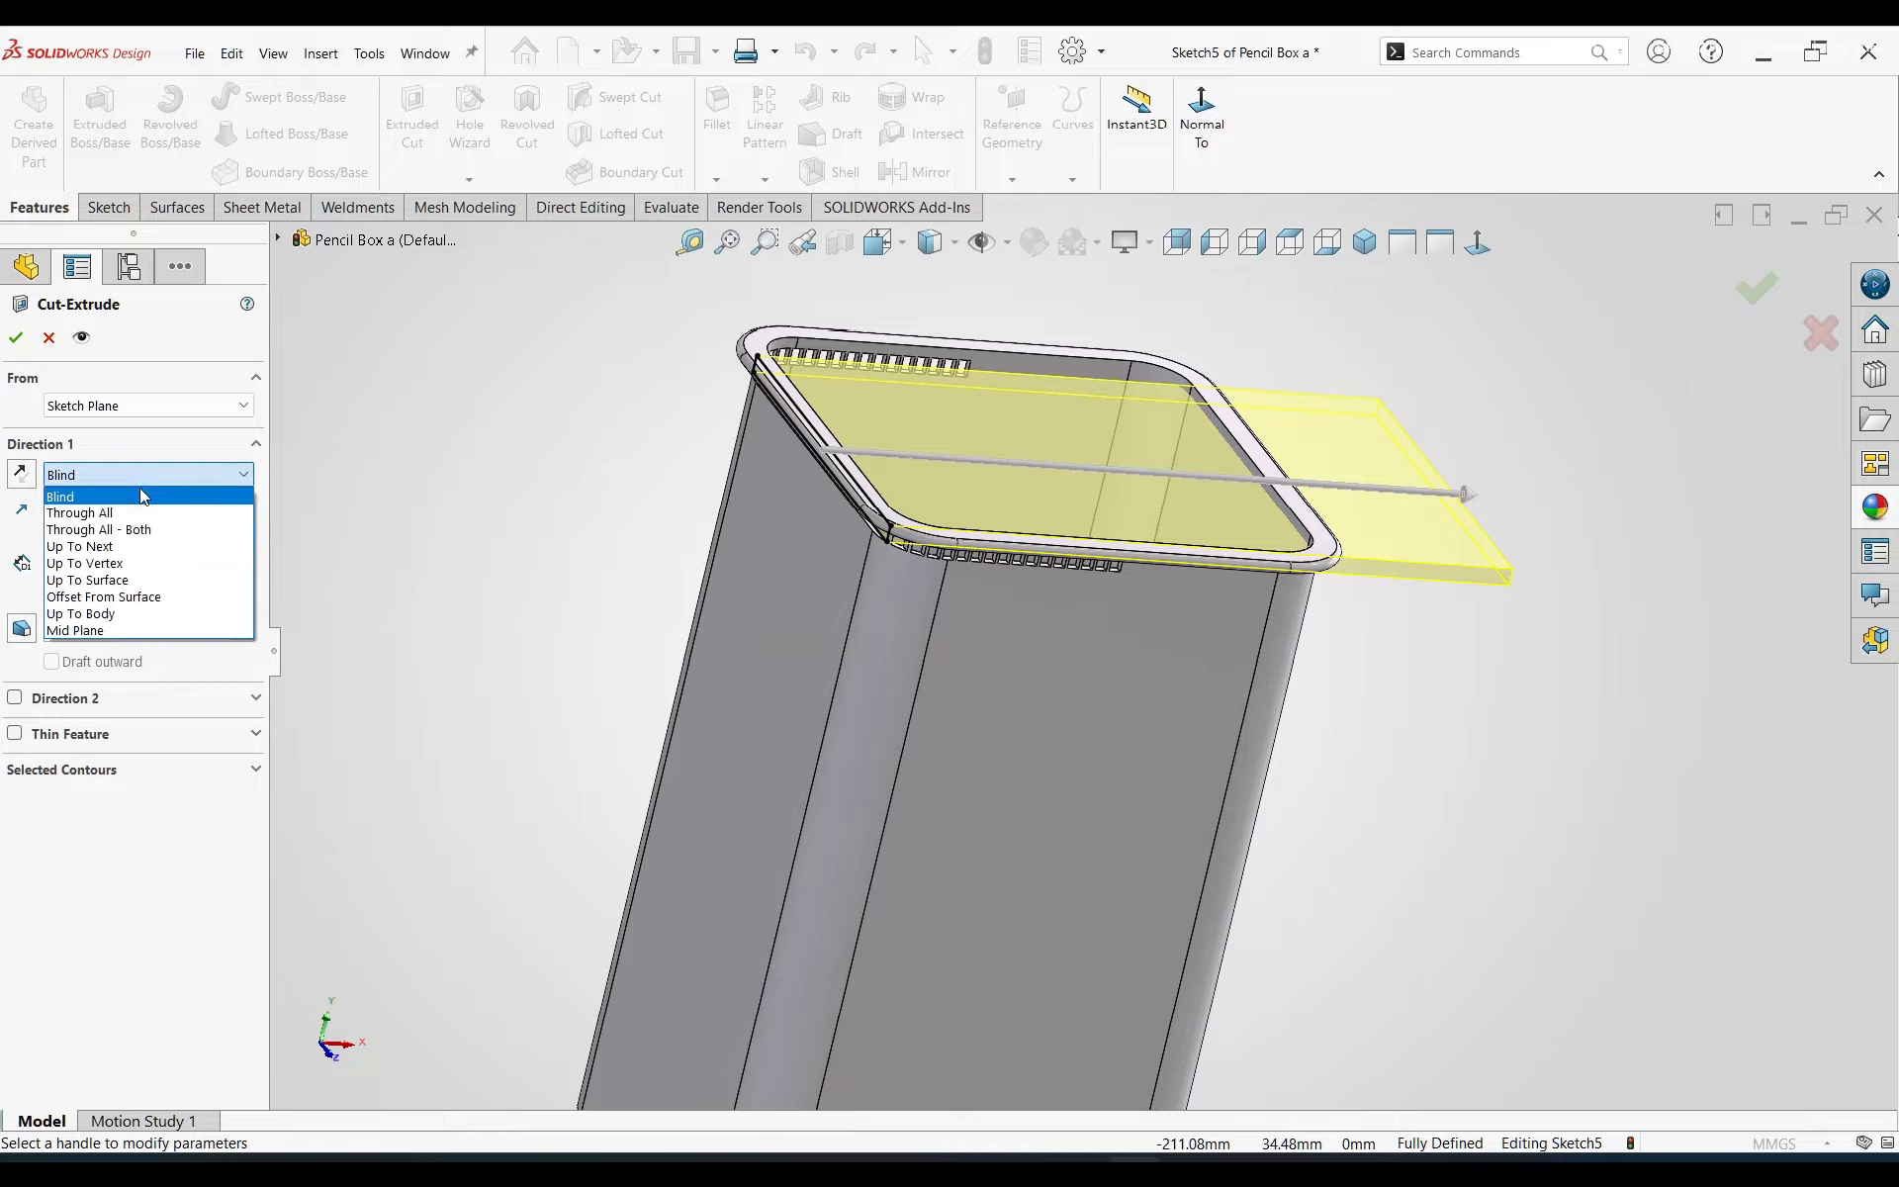
left_click(139, 542)
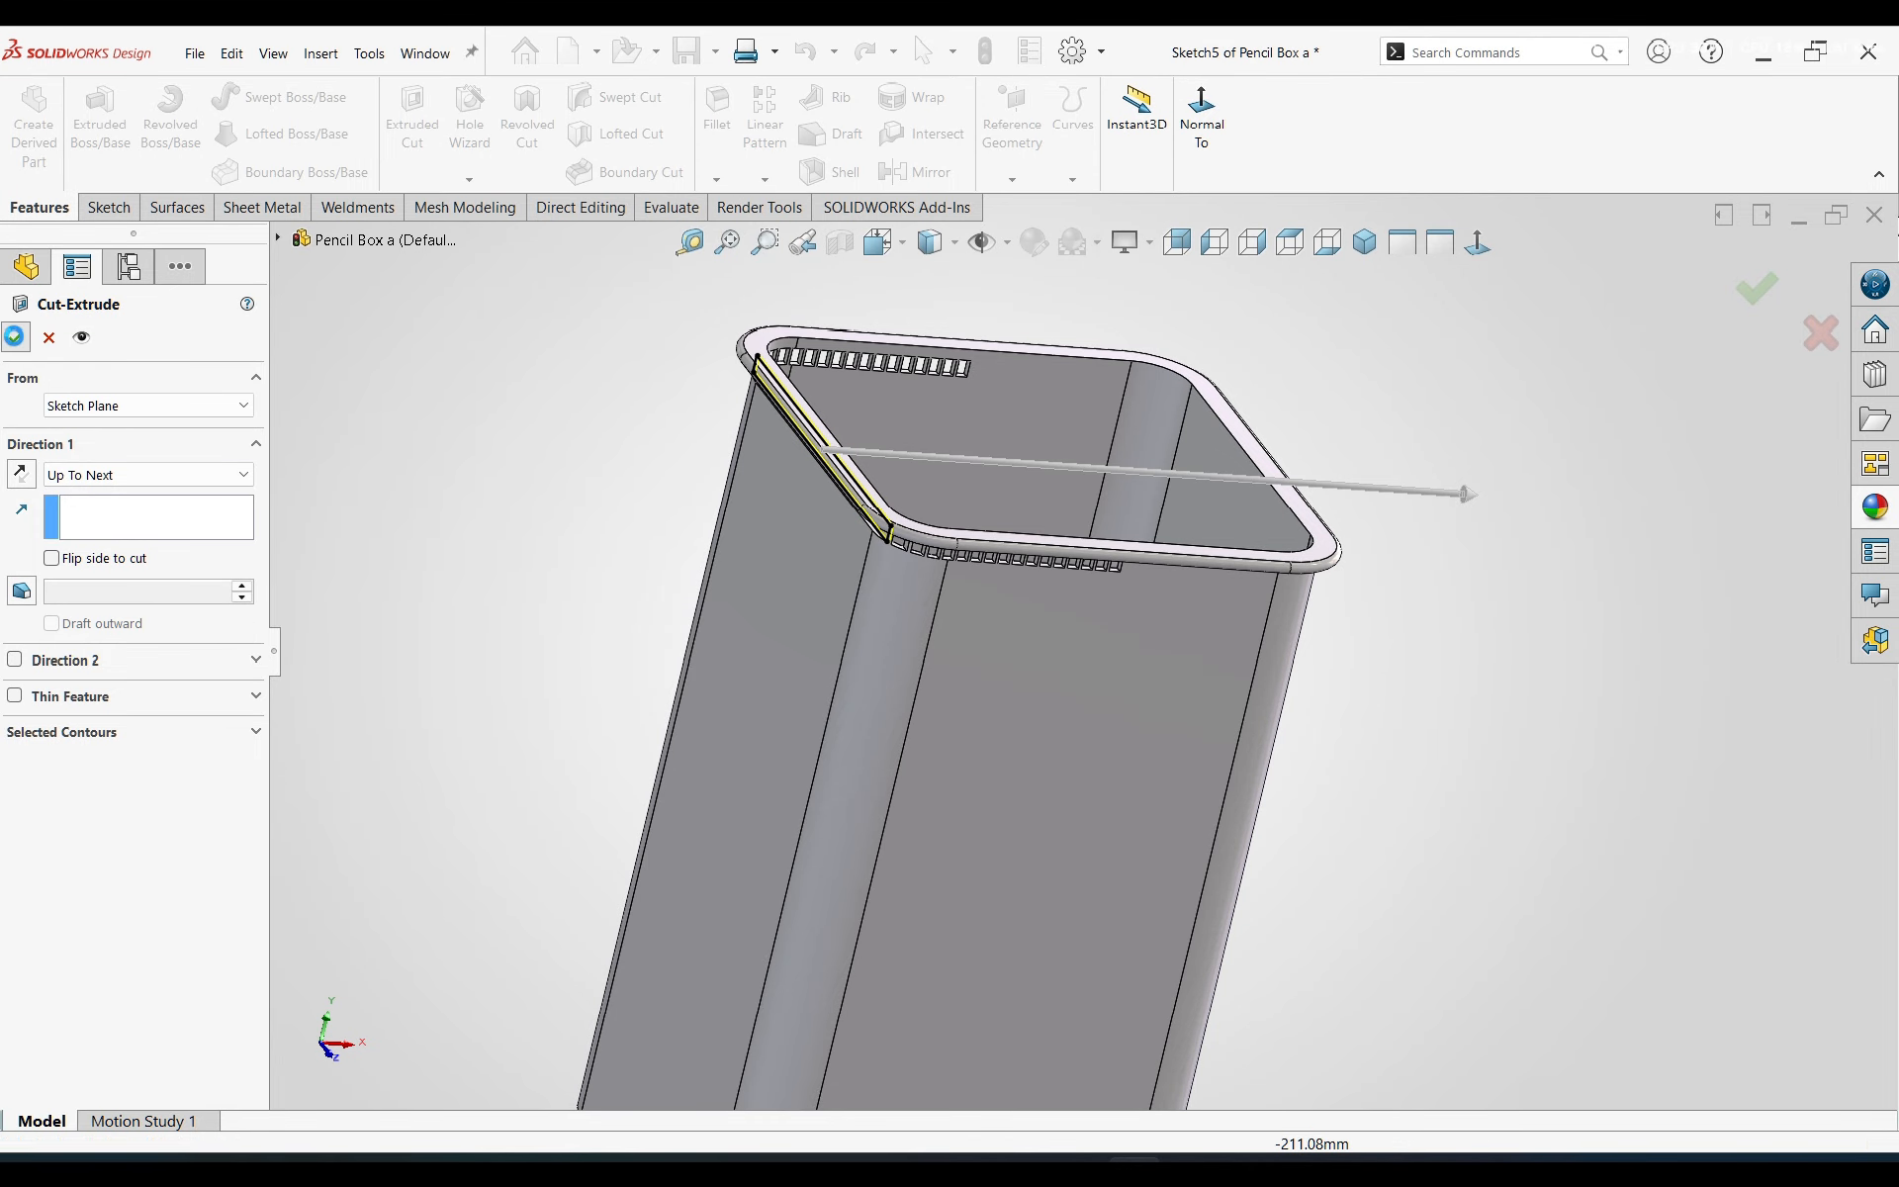
left_click(15, 336)
mouse_move(524, 519)
middle_mouse_down()
mouse_move(955, 417)
mouse_move(774, 429)
middle_mouse_up()
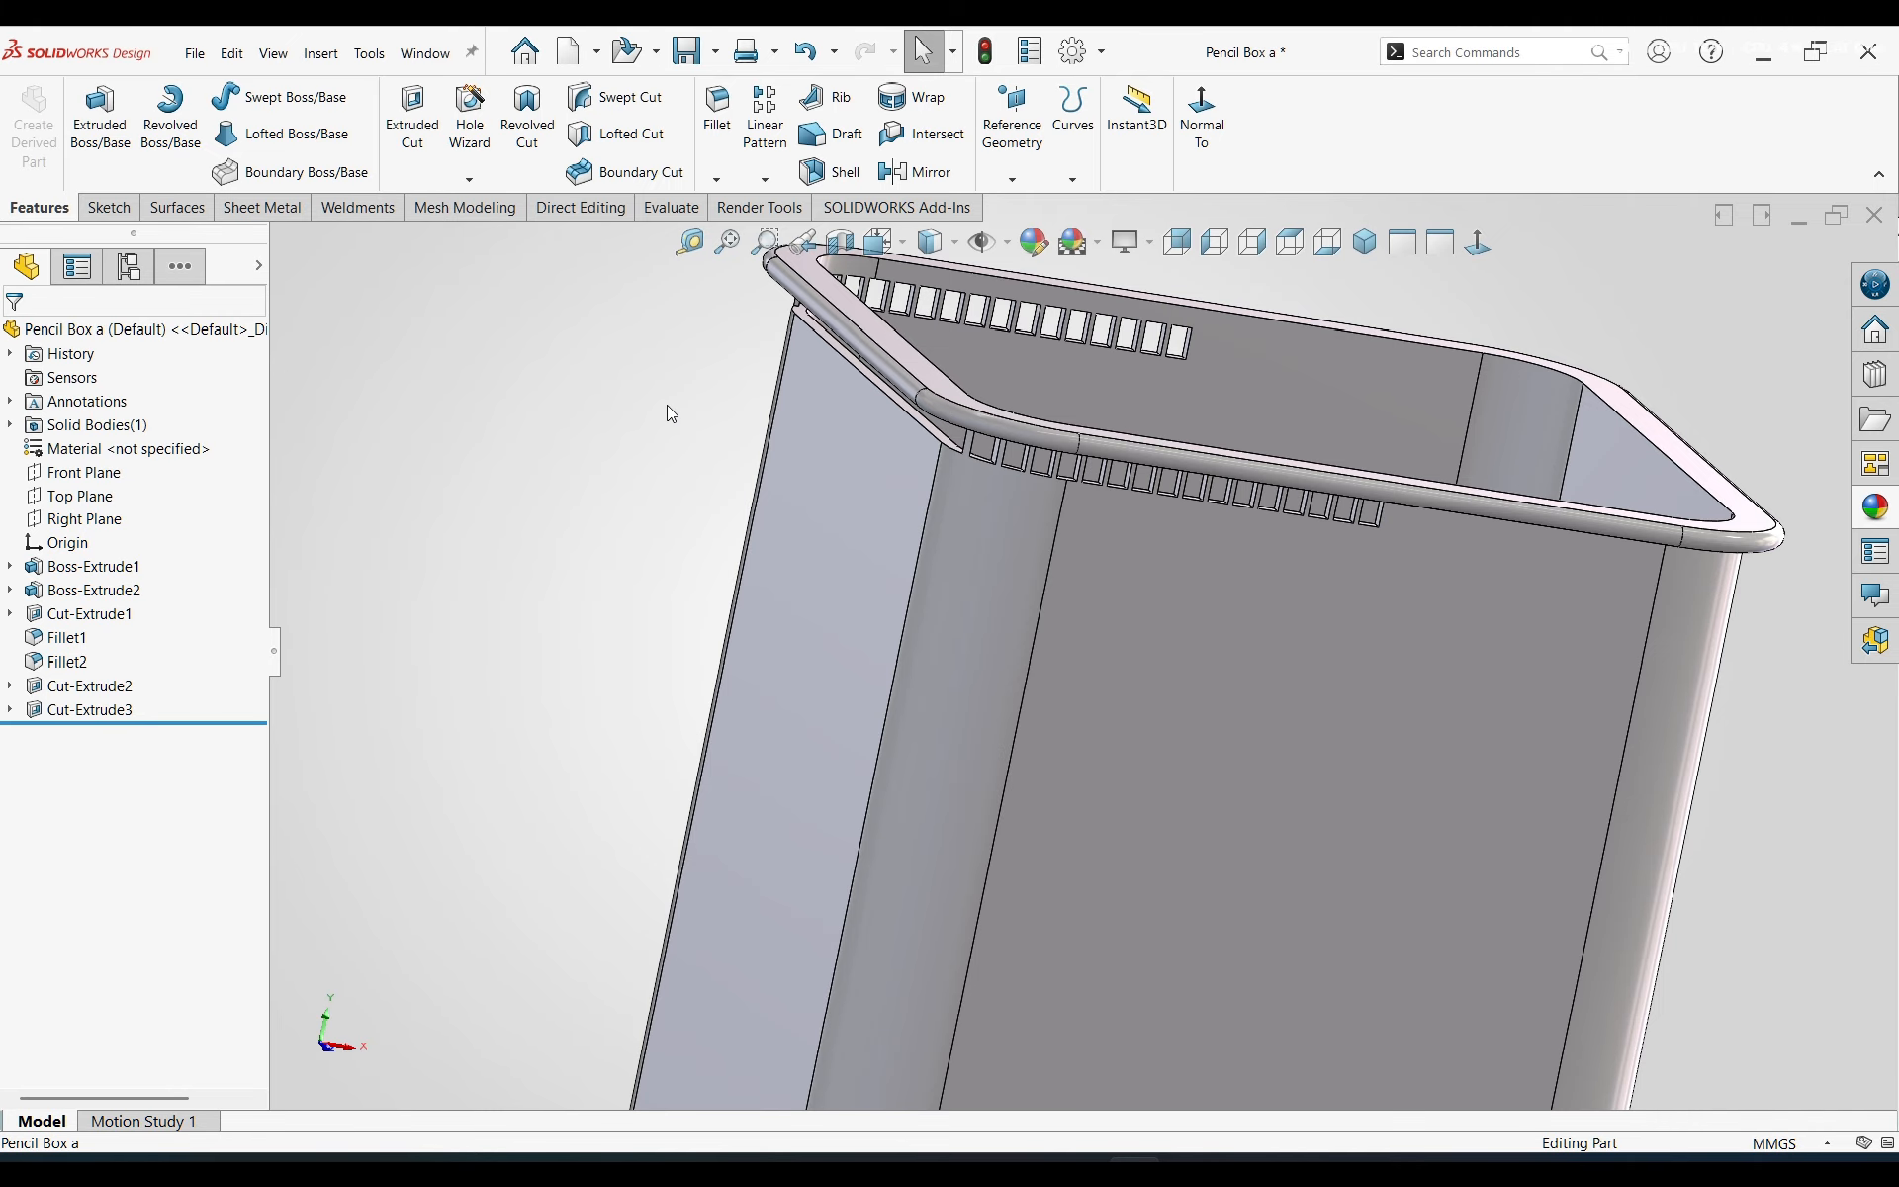
scroll(1055, 516, "up", 4)
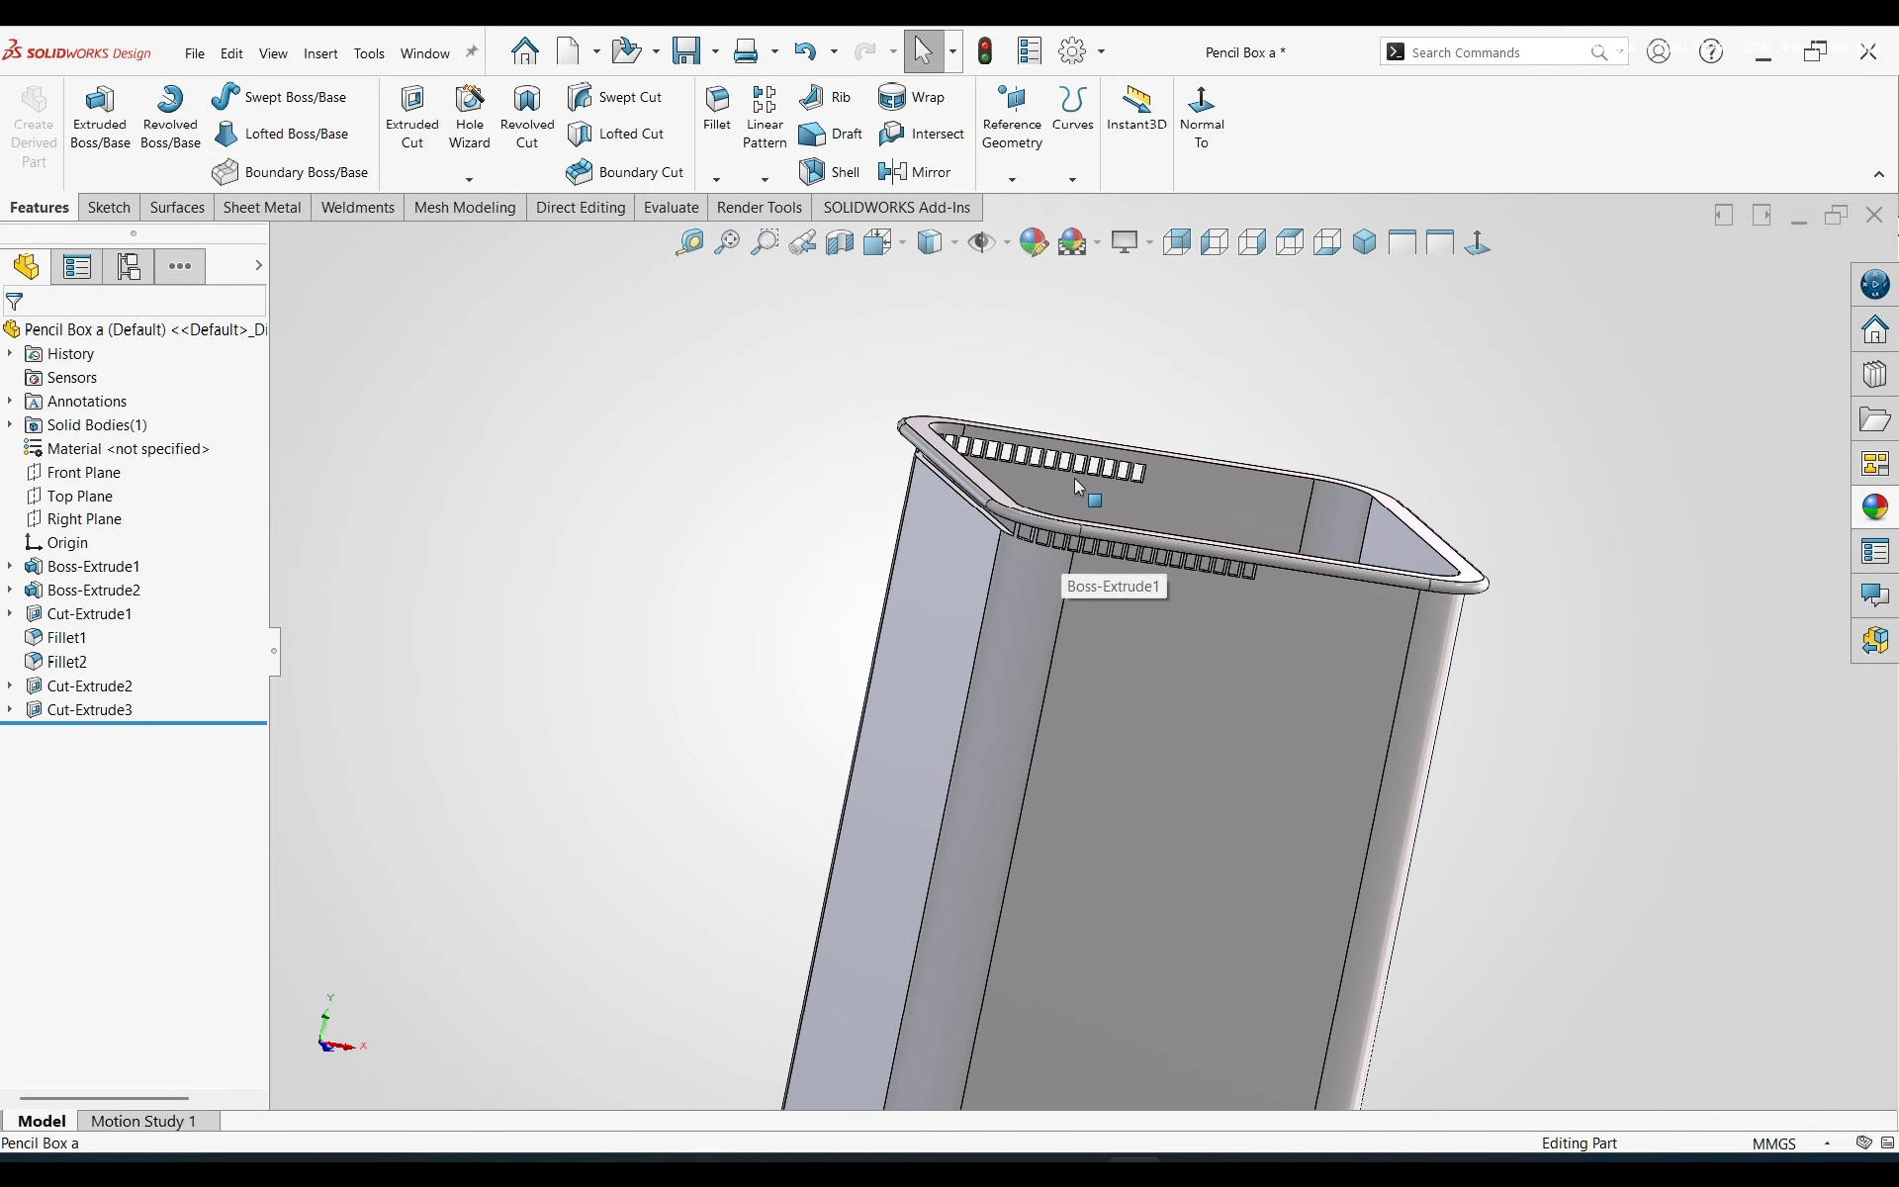
left_click(1365, 243)
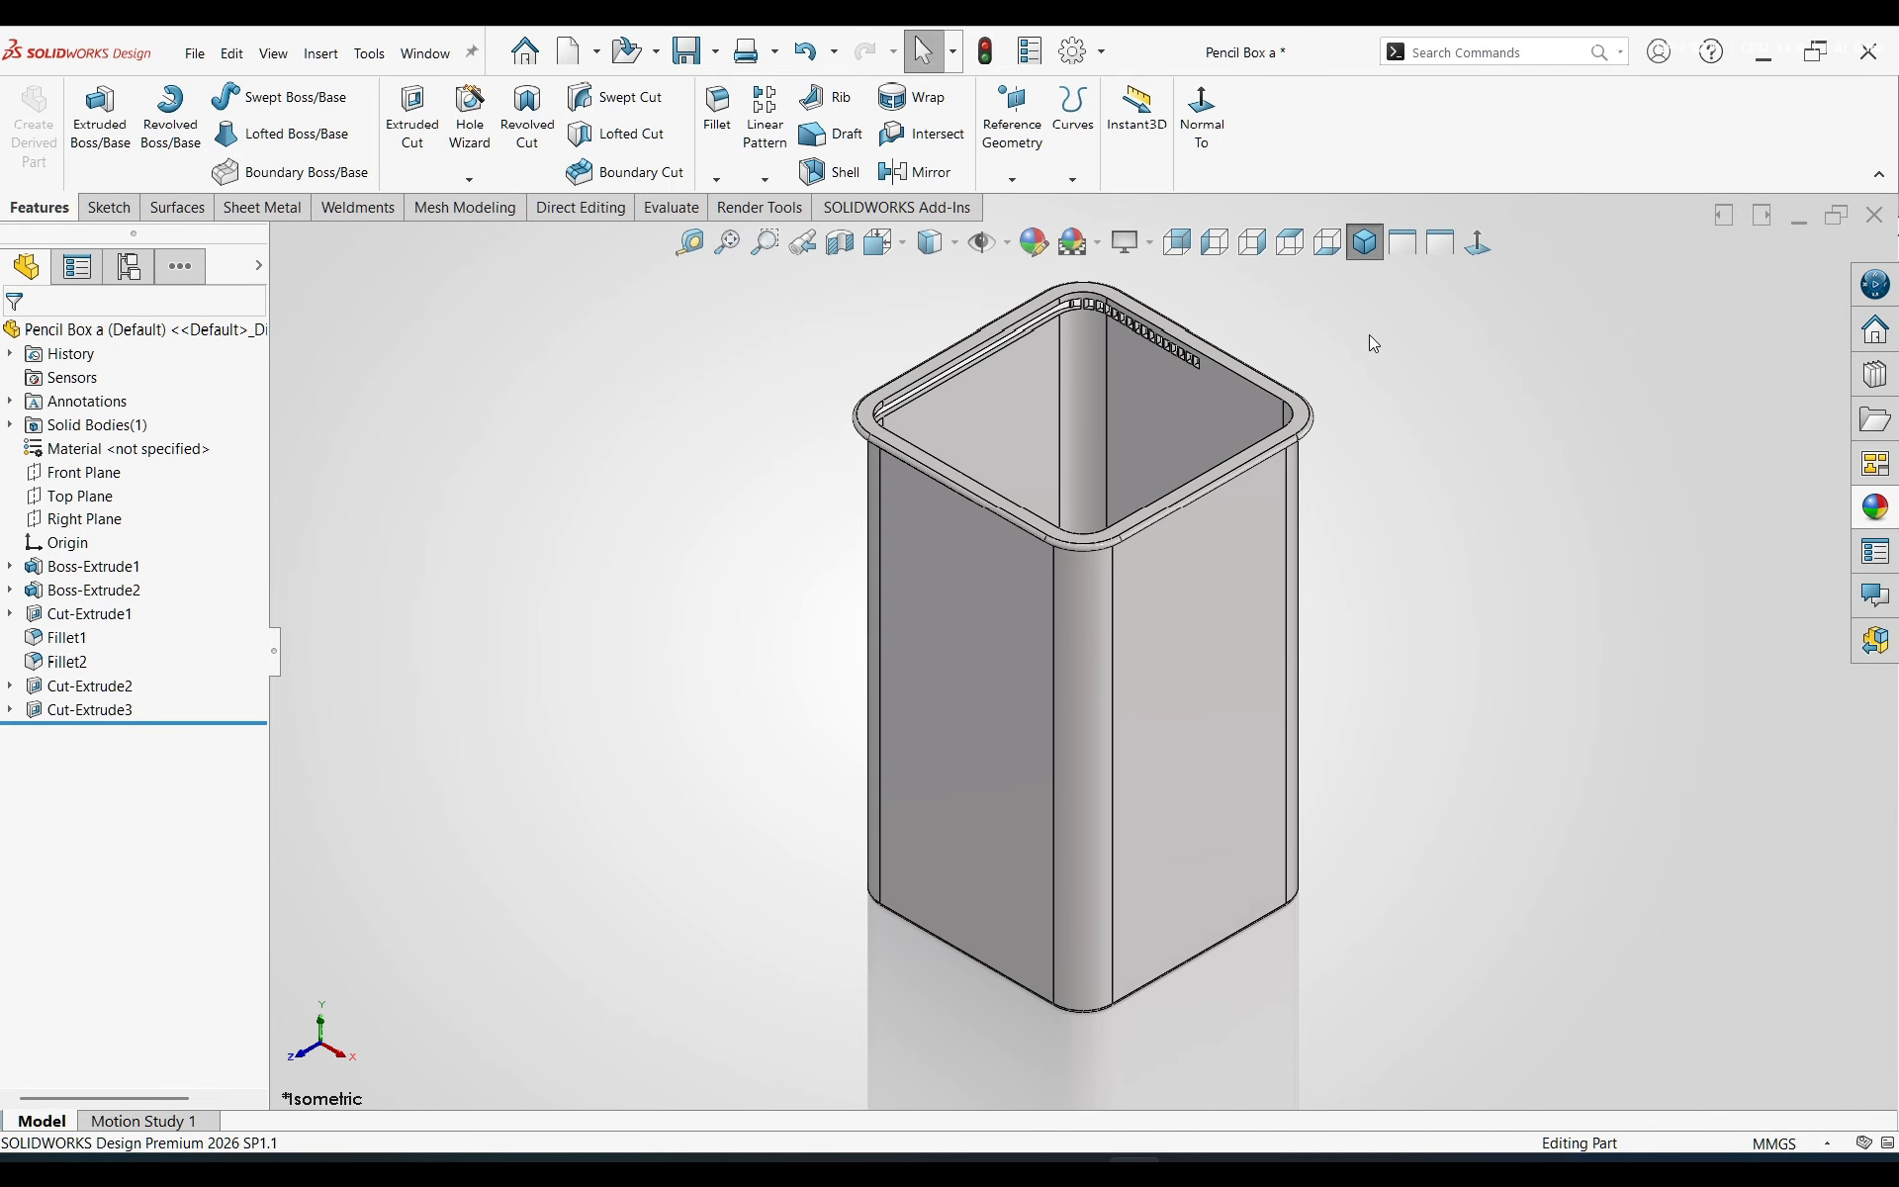
scroll(900, 475, "down", 5)
middle_click_drag(900, 475, 1007, 383)
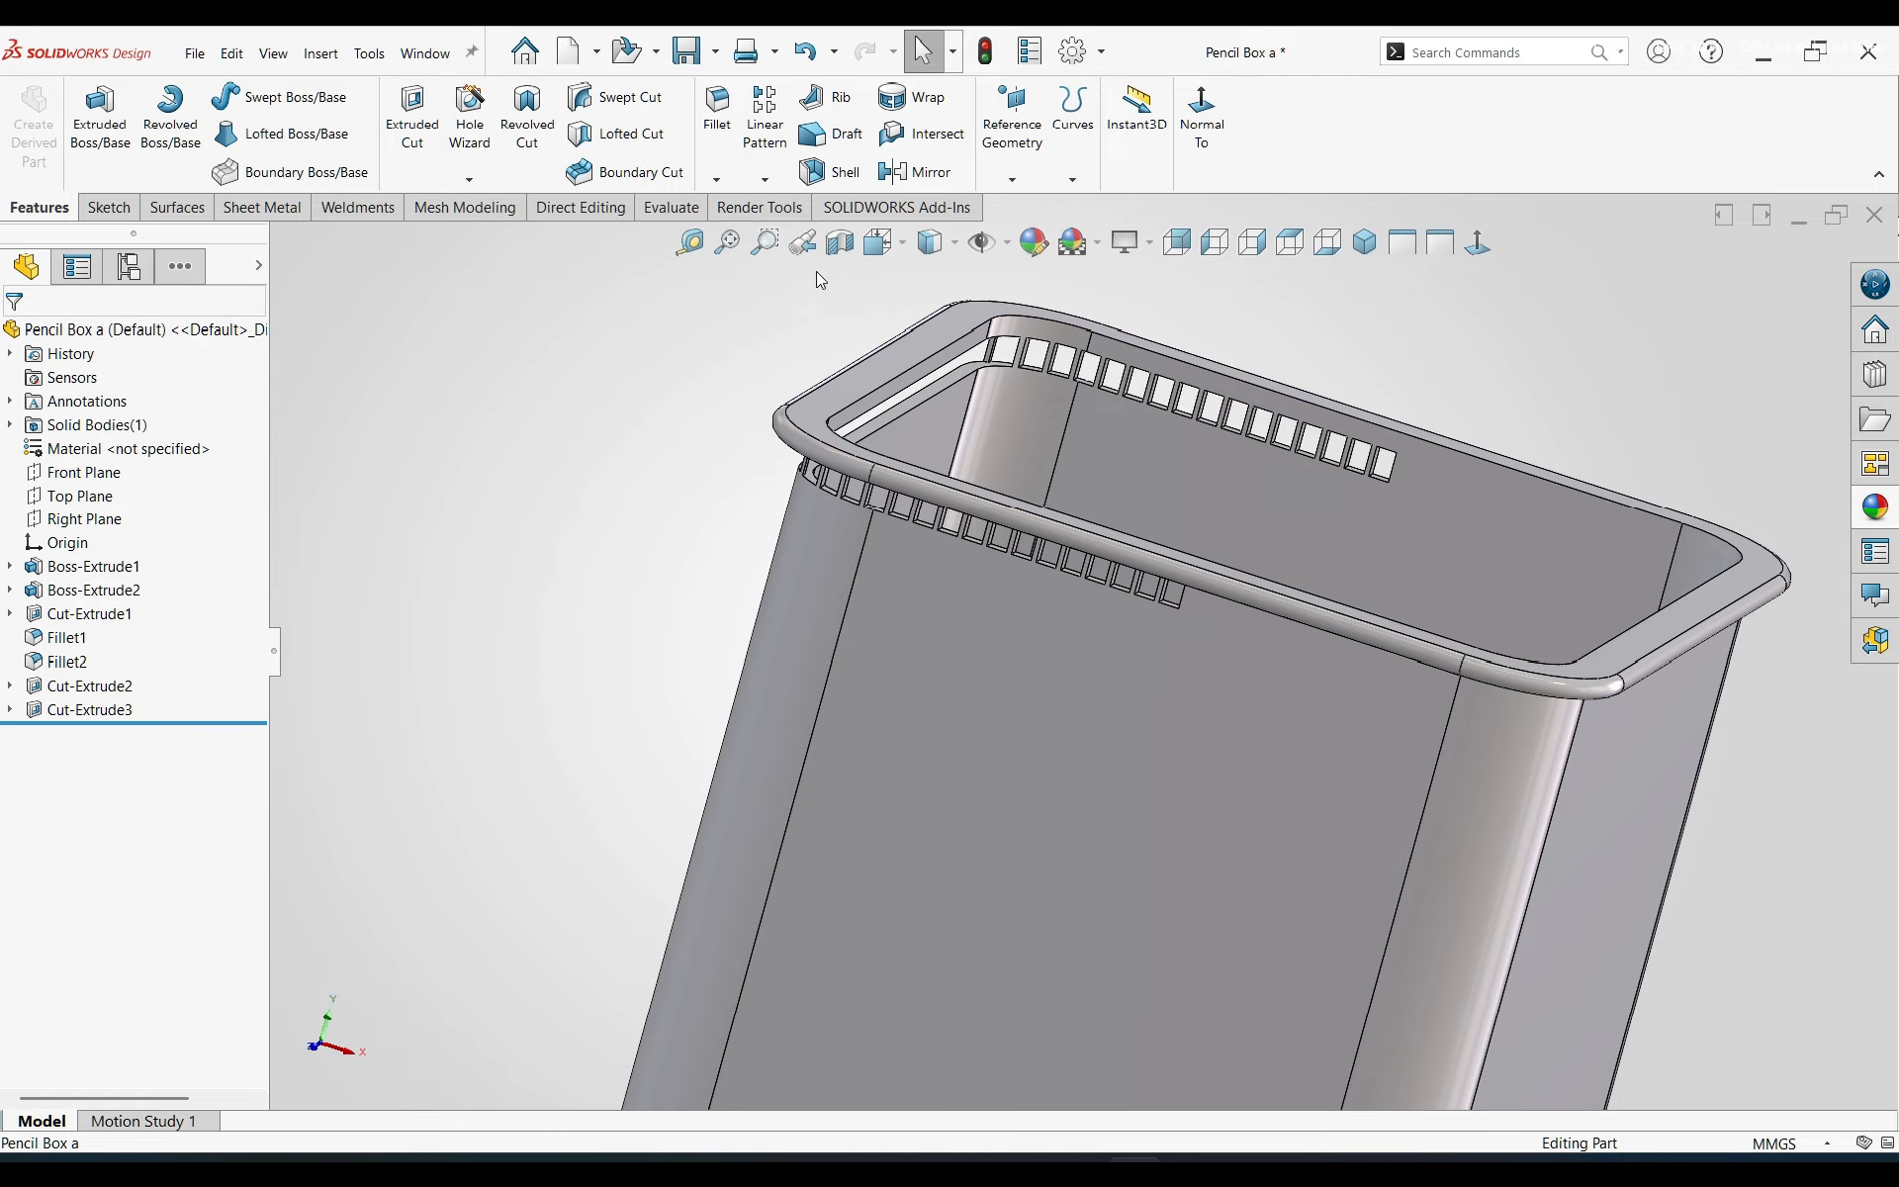
left_click(766, 181)
left_click(811, 205)
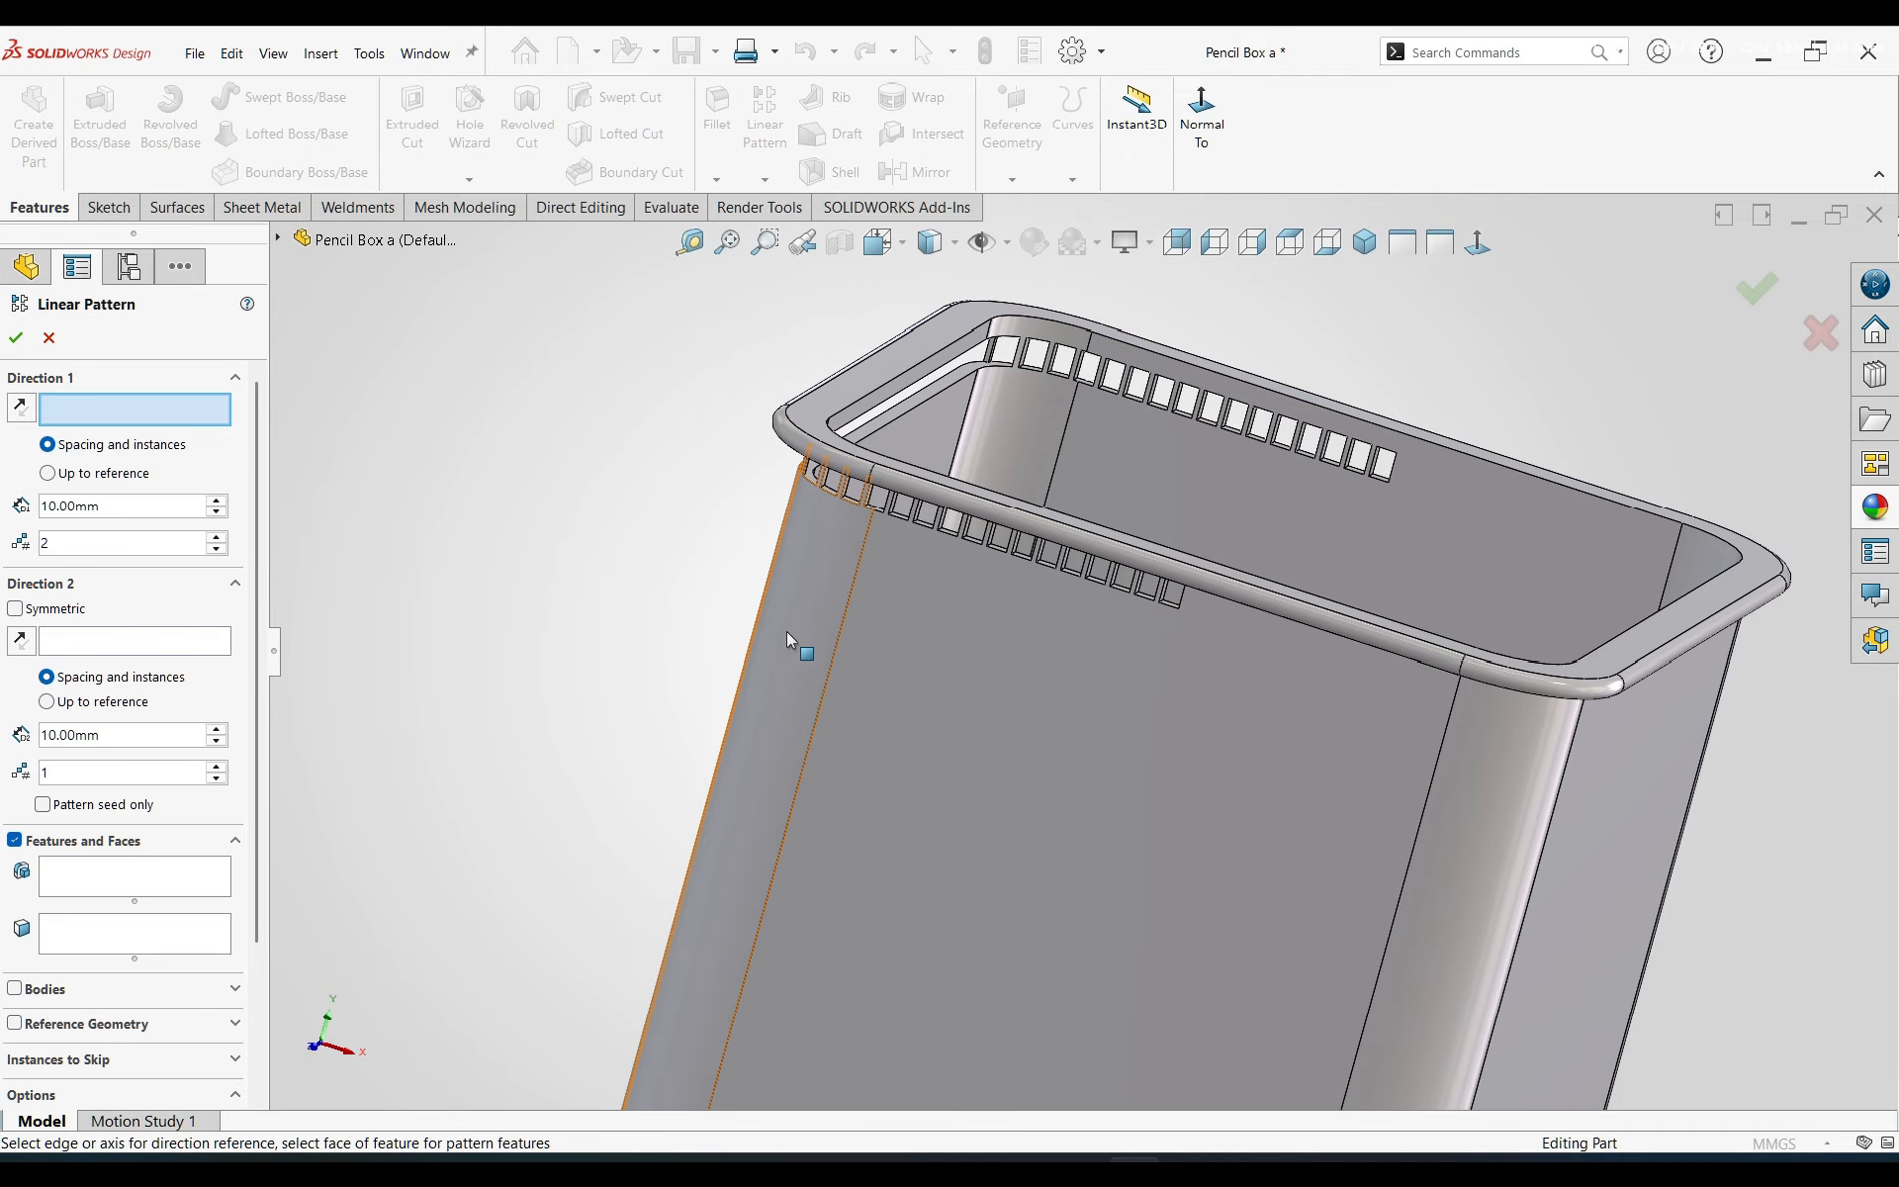
left_click(837, 641)
left_click(834, 637)
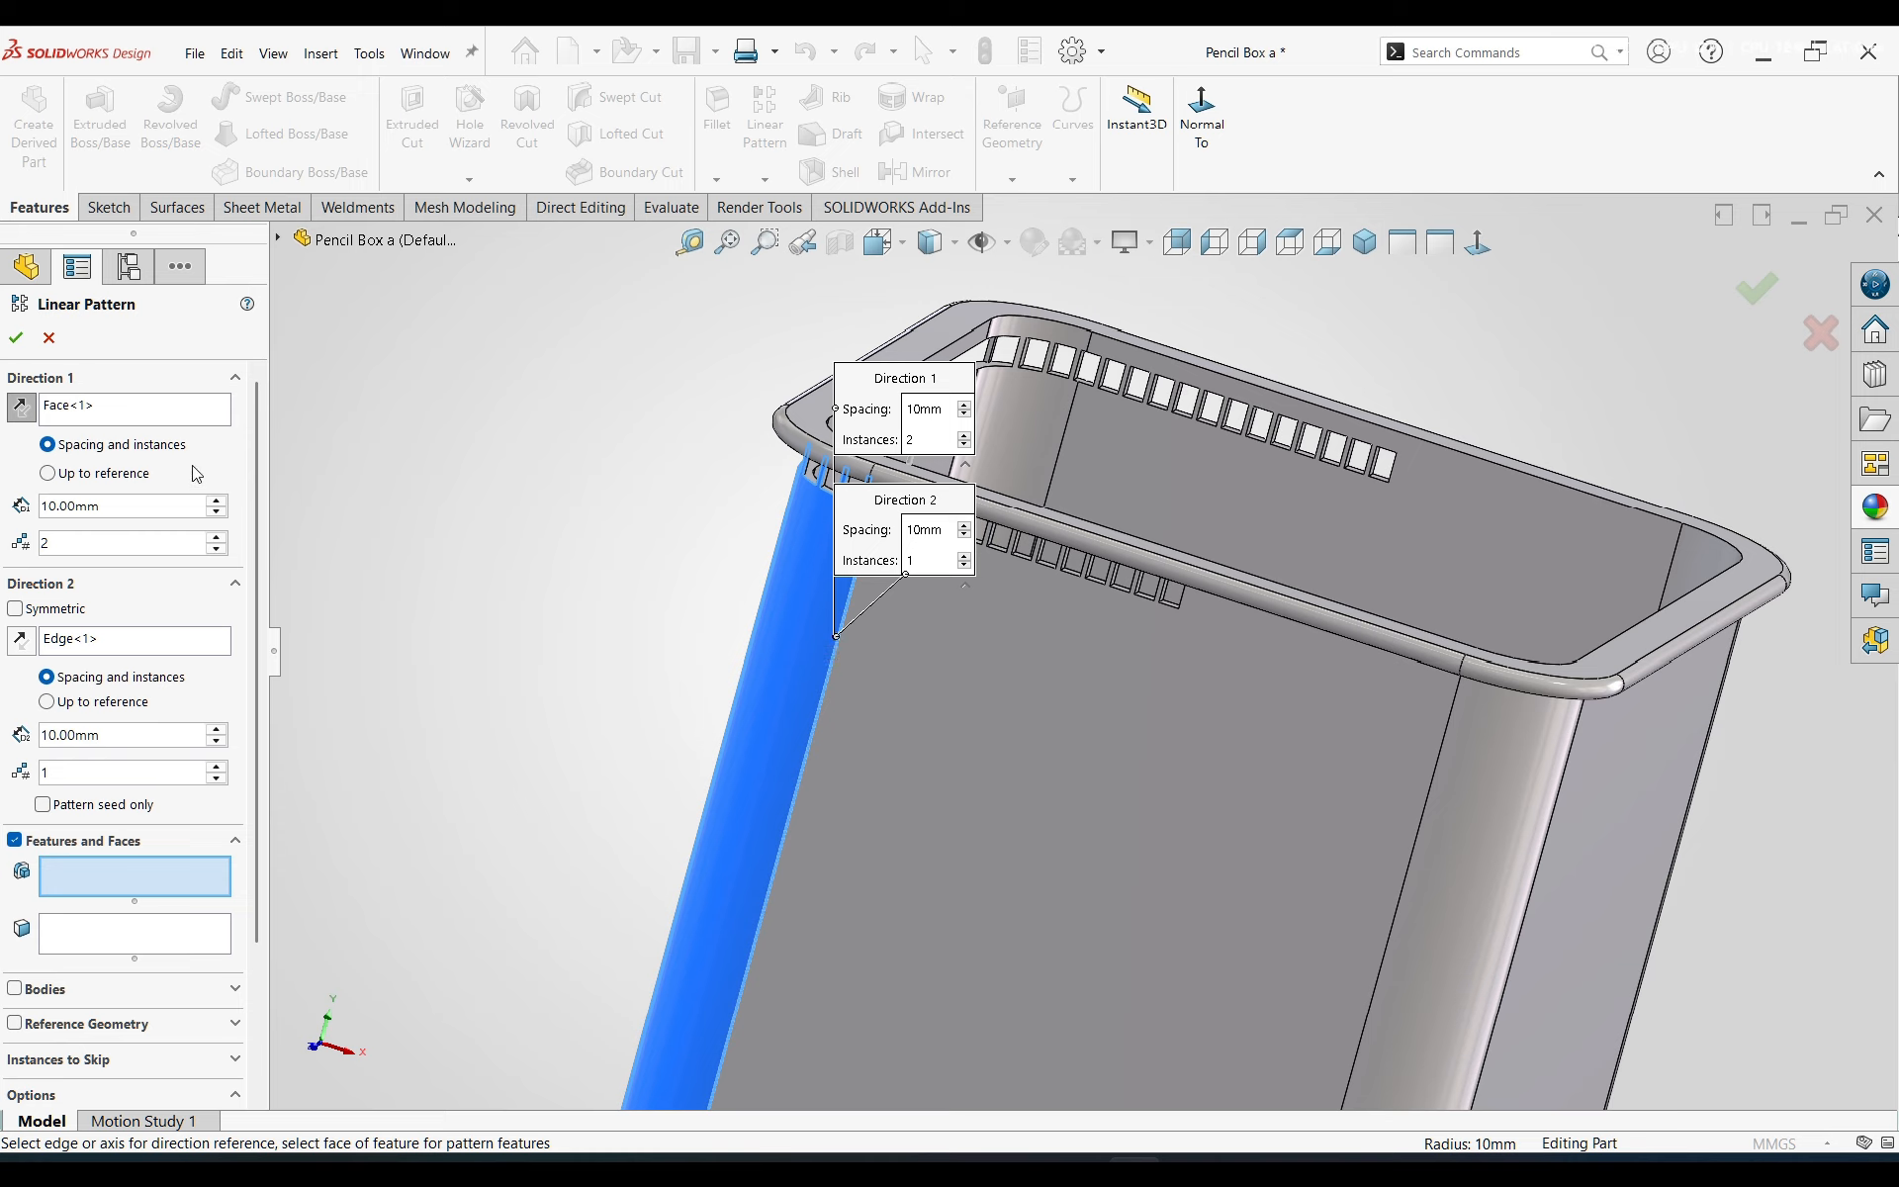
left_click(150, 413)
key("Delete")
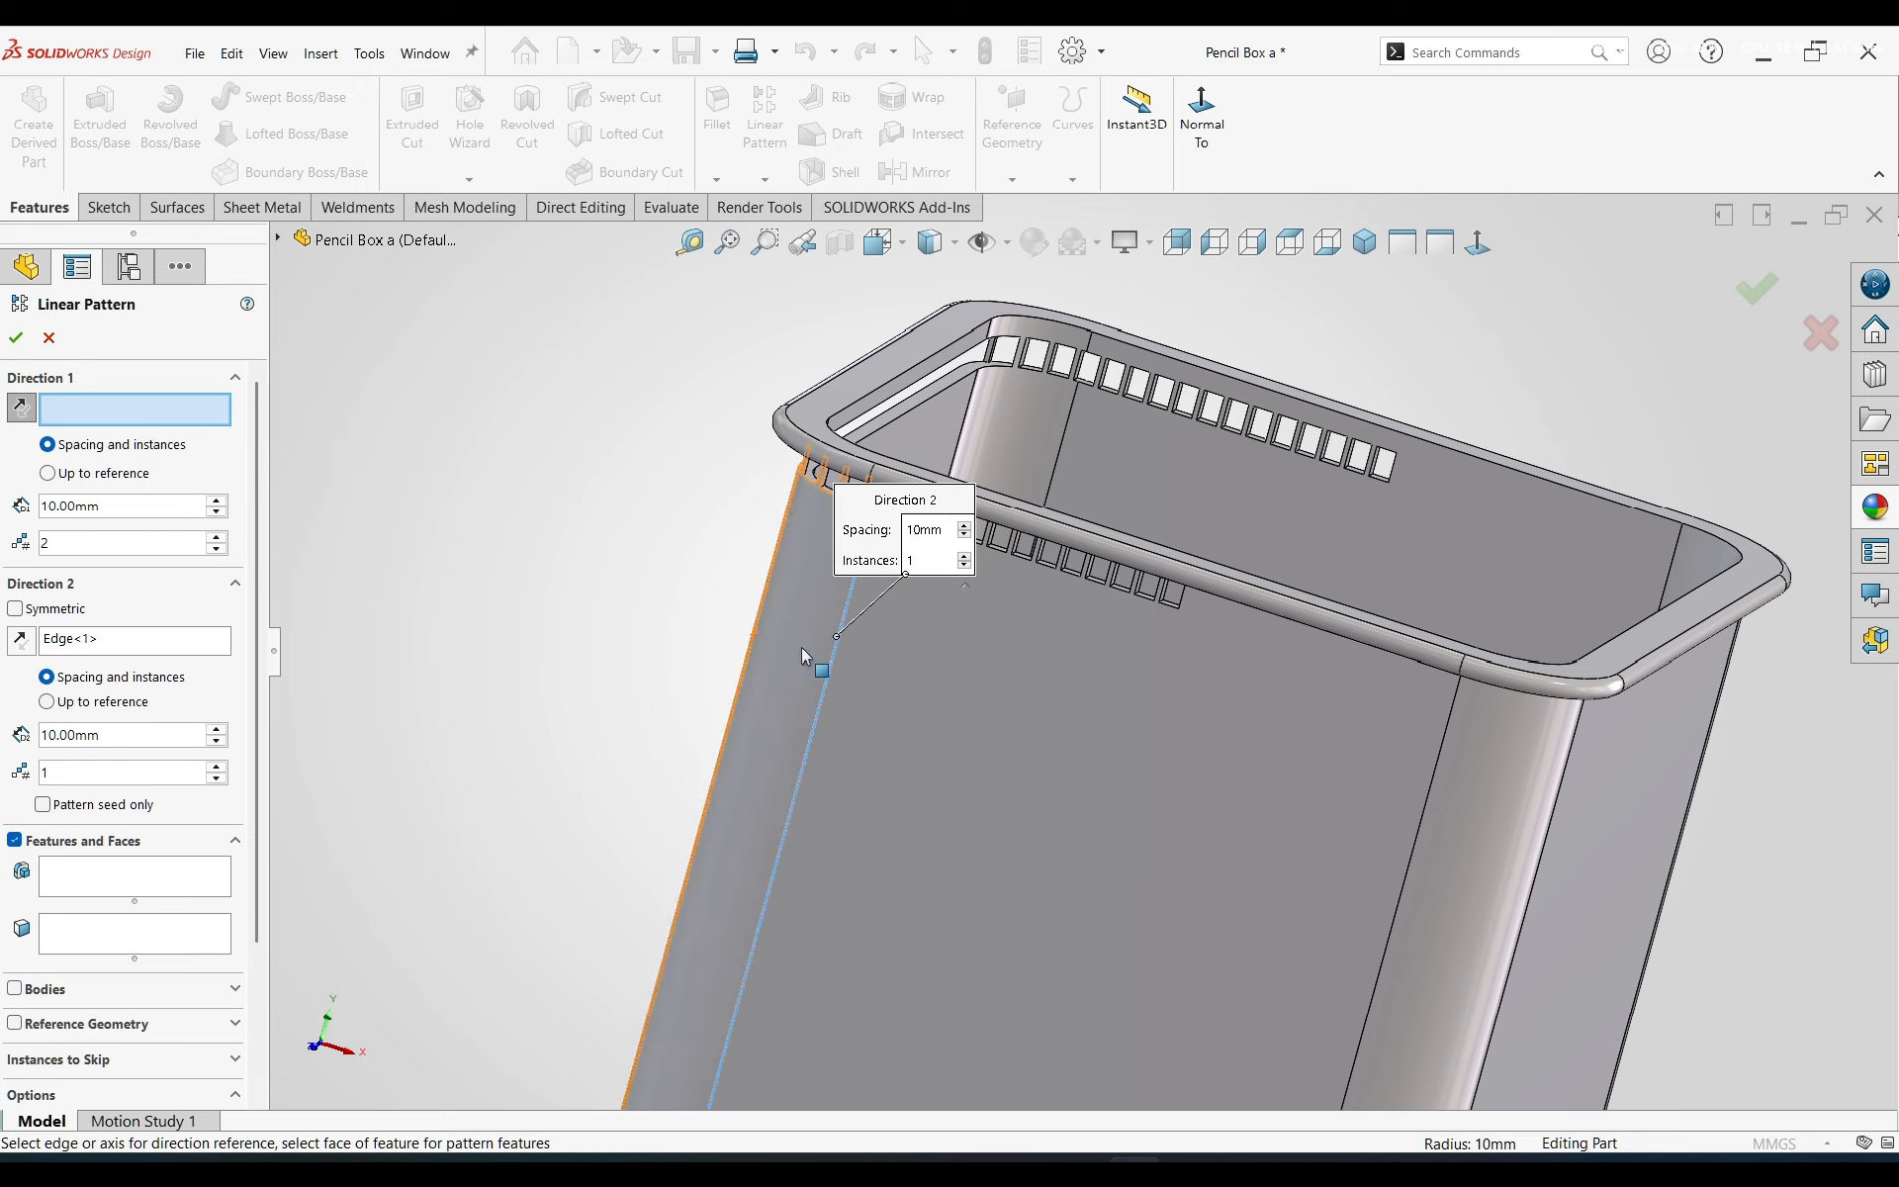
left_click(836, 662)
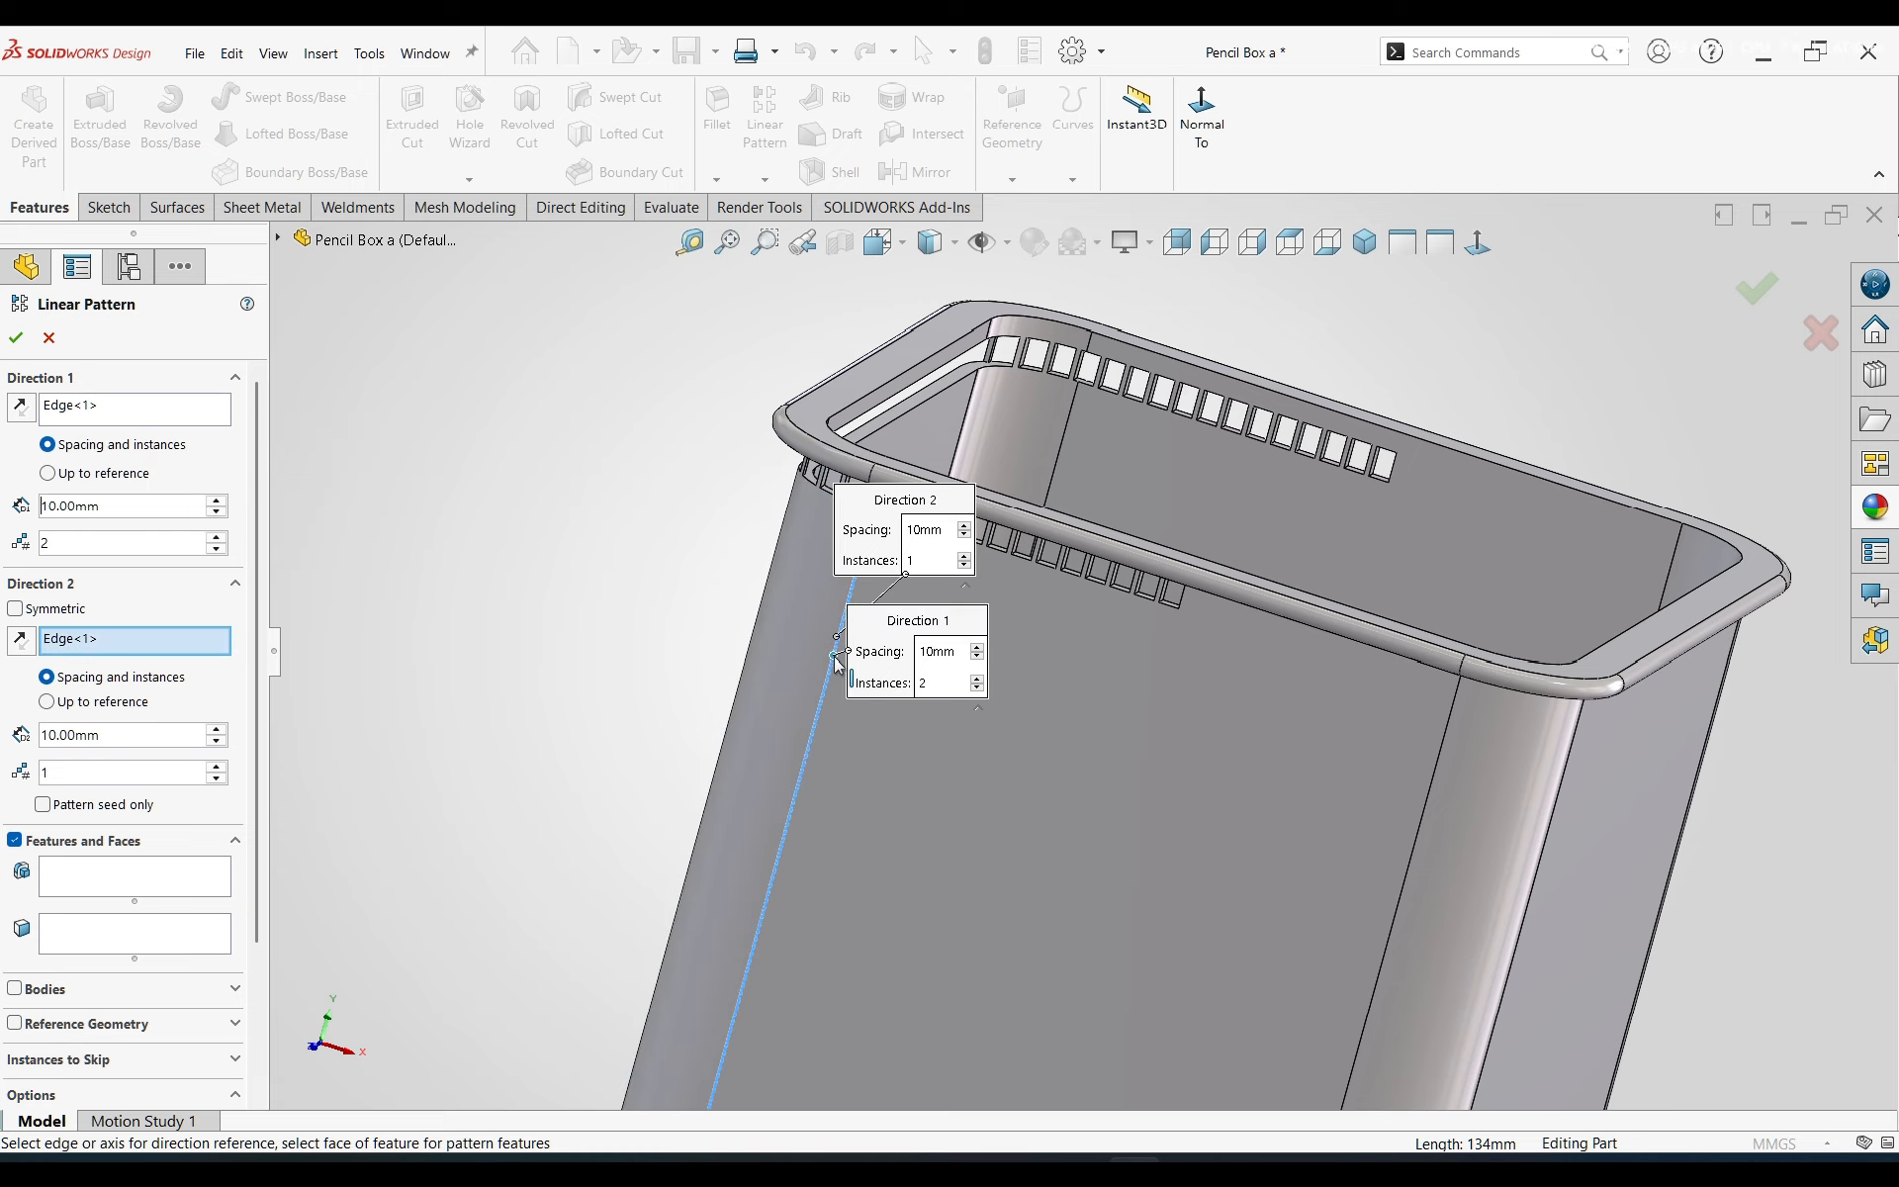
right_click(105, 639)
left_click(187, 655)
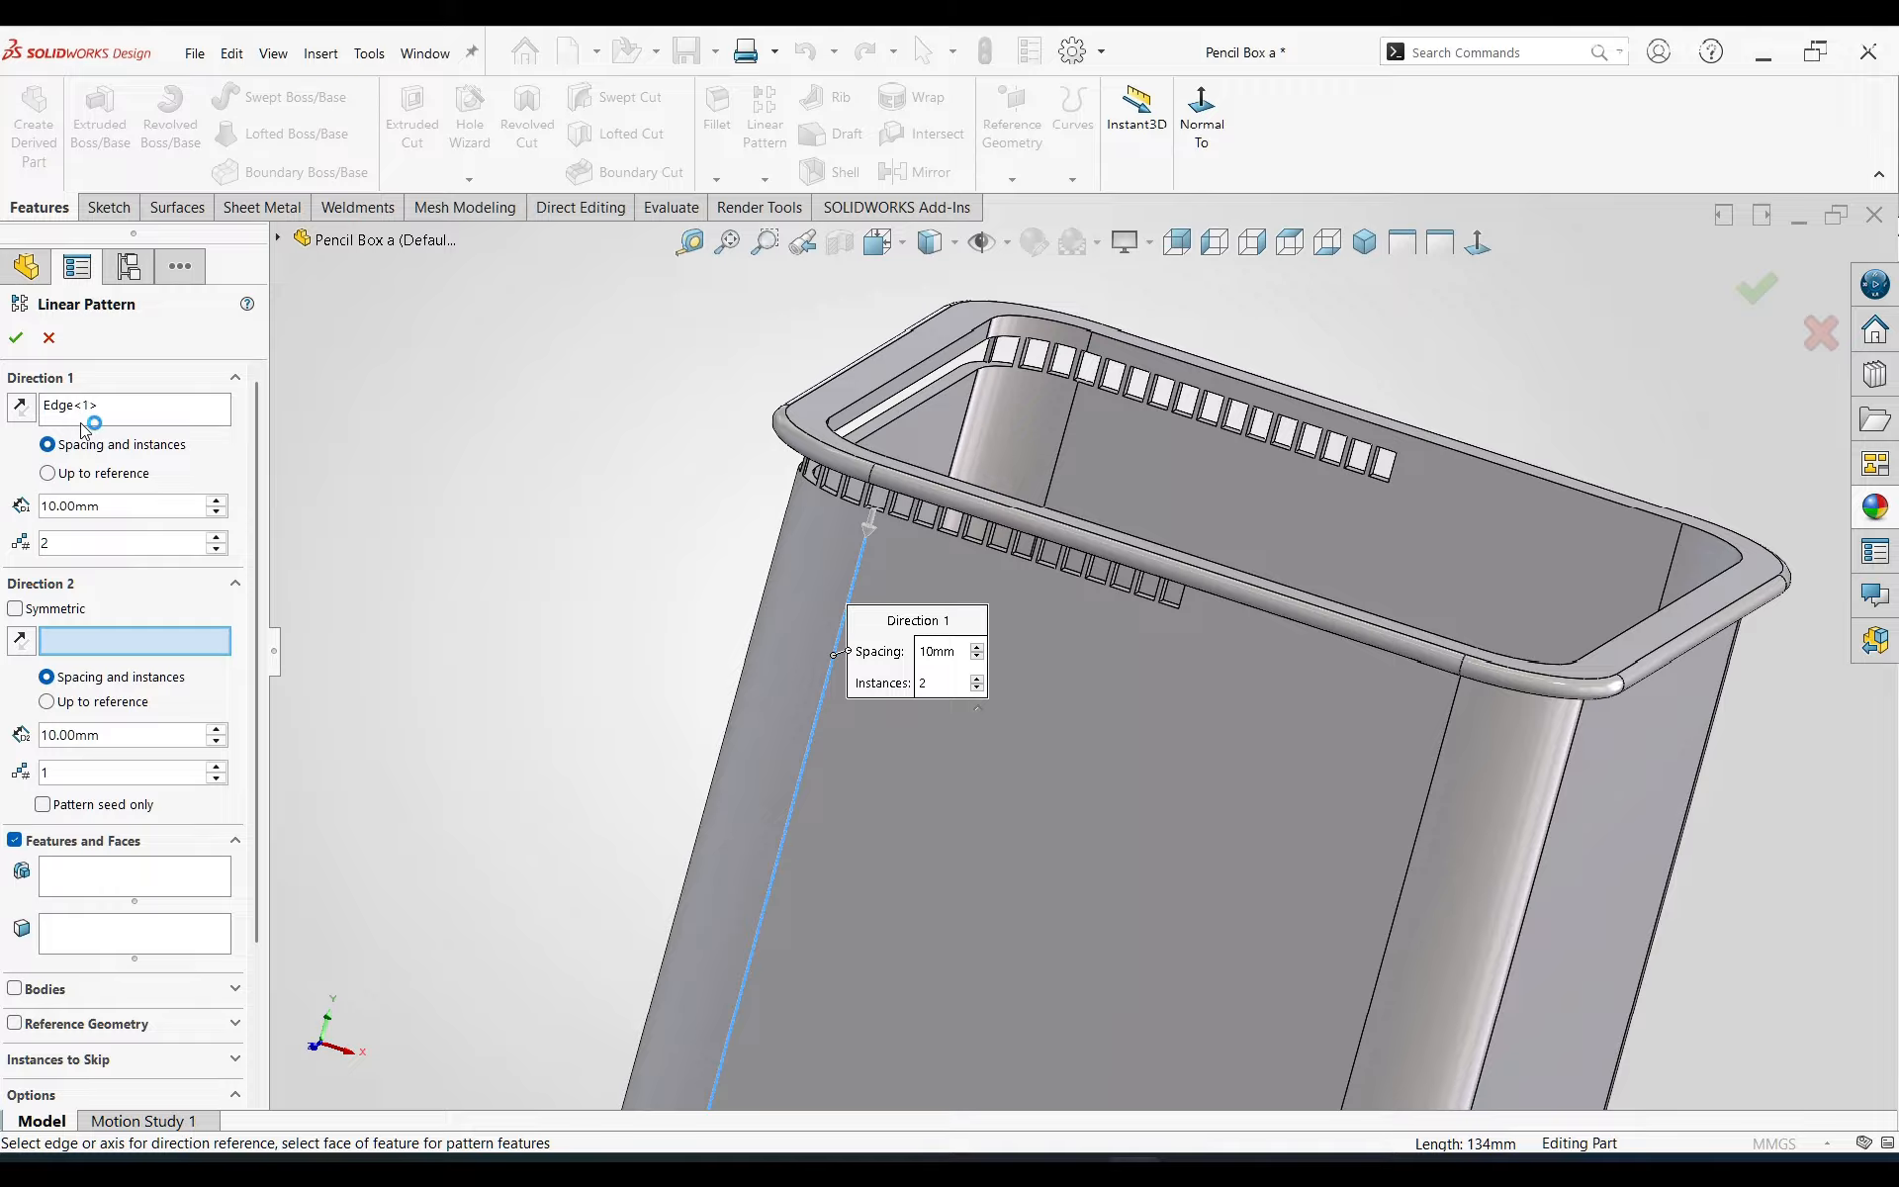
left_click(48, 342)
- Start a linear pattern of the row of rectangular cuts, using the box's long vertical corner edge as Direction 1
left_click(765, 117)
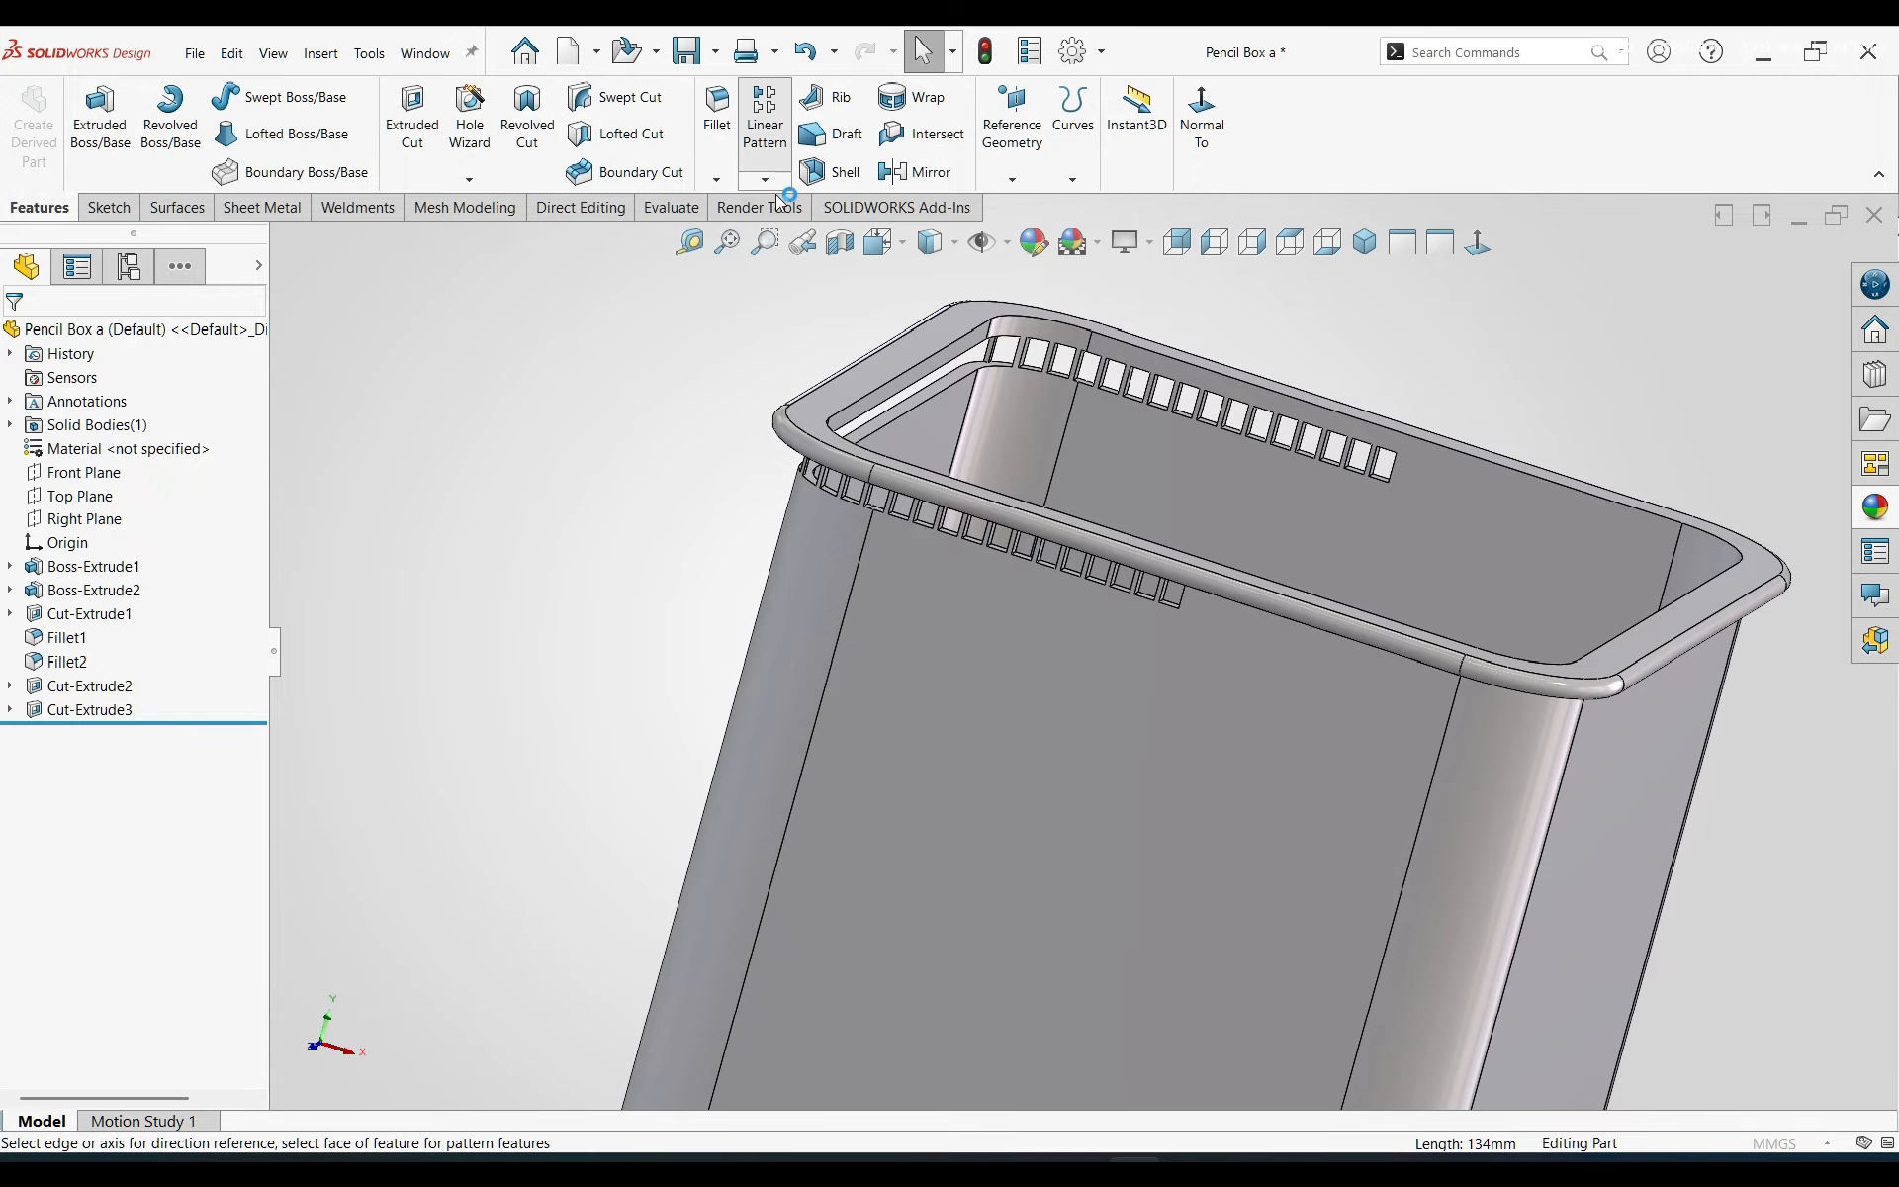
left_click(859, 570)
scroll(946, 612, "up", 3)
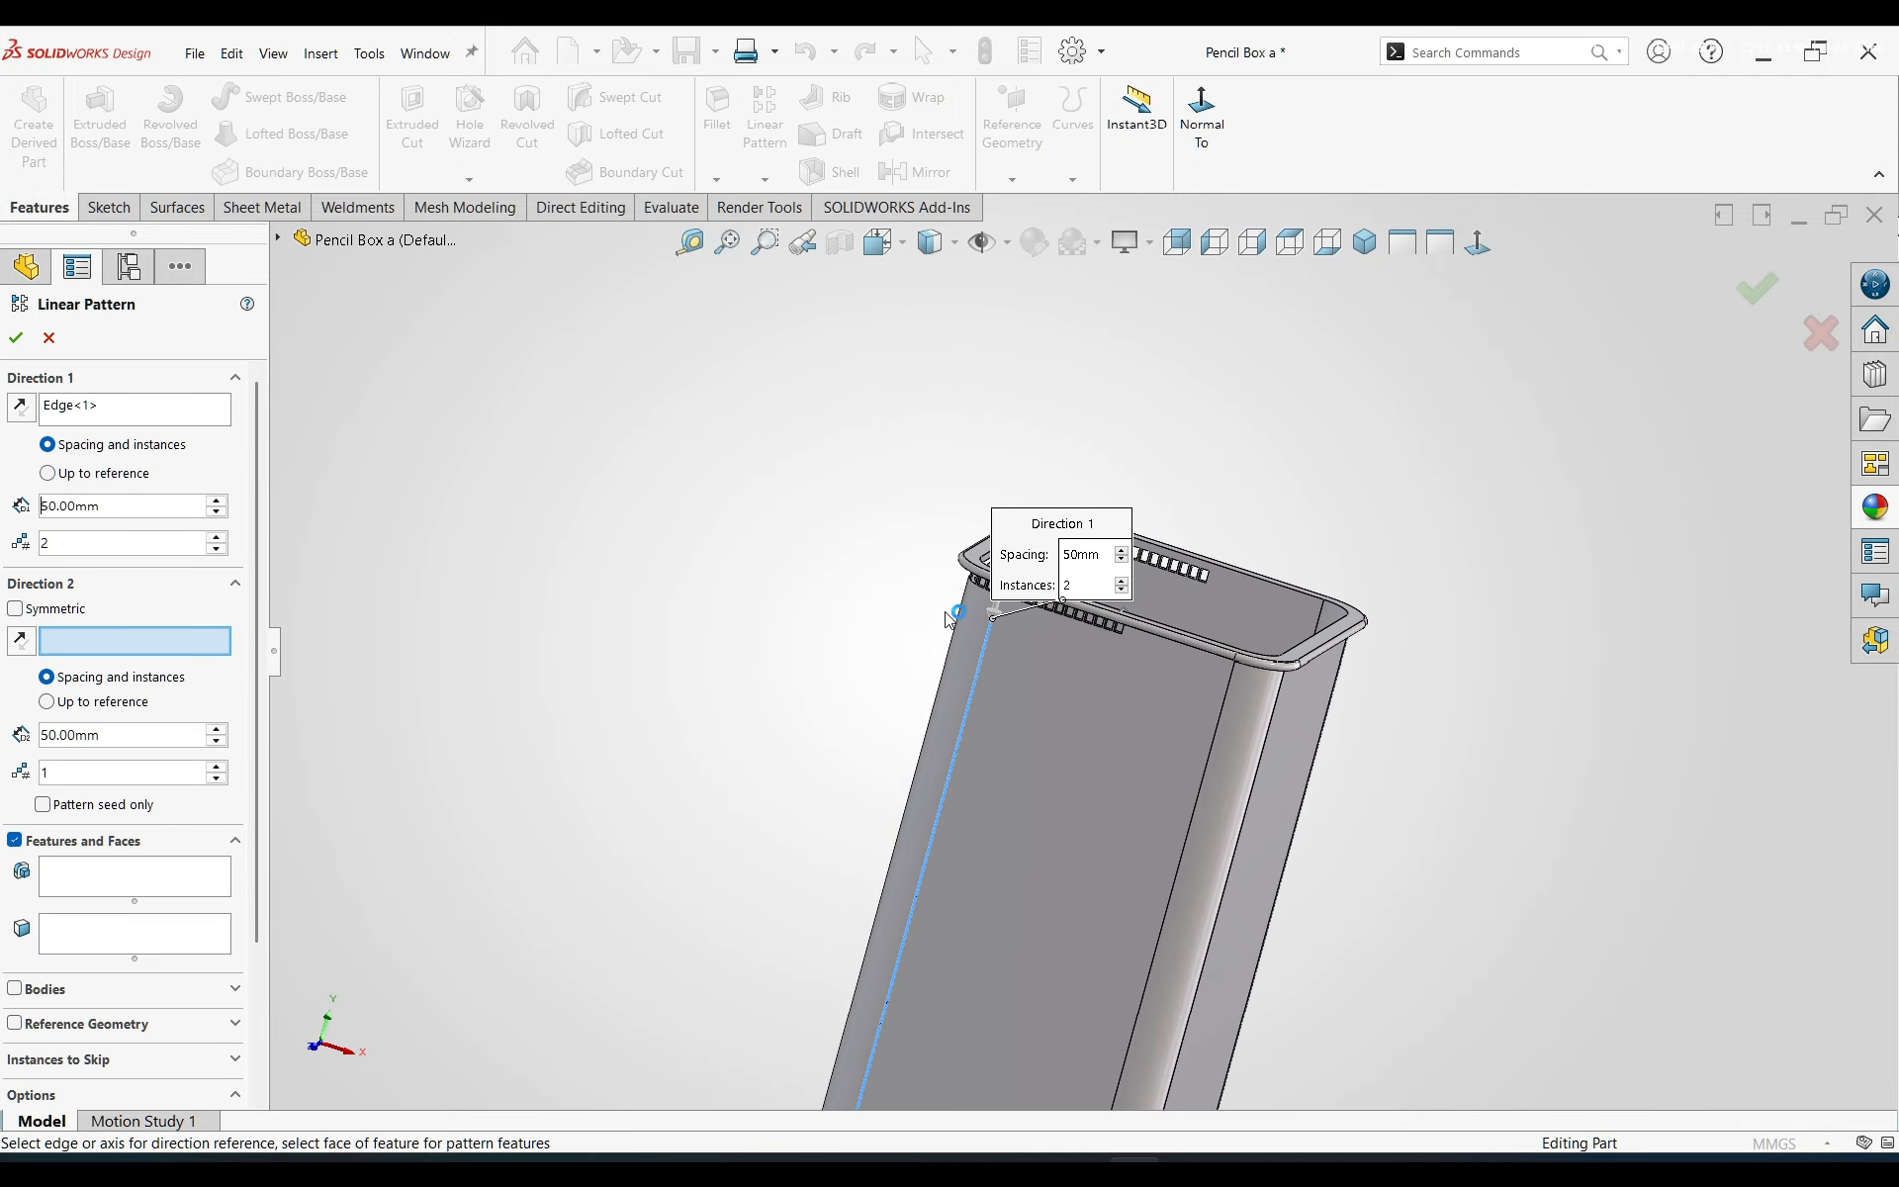
middle_click_drag(946, 611, 496, 683)
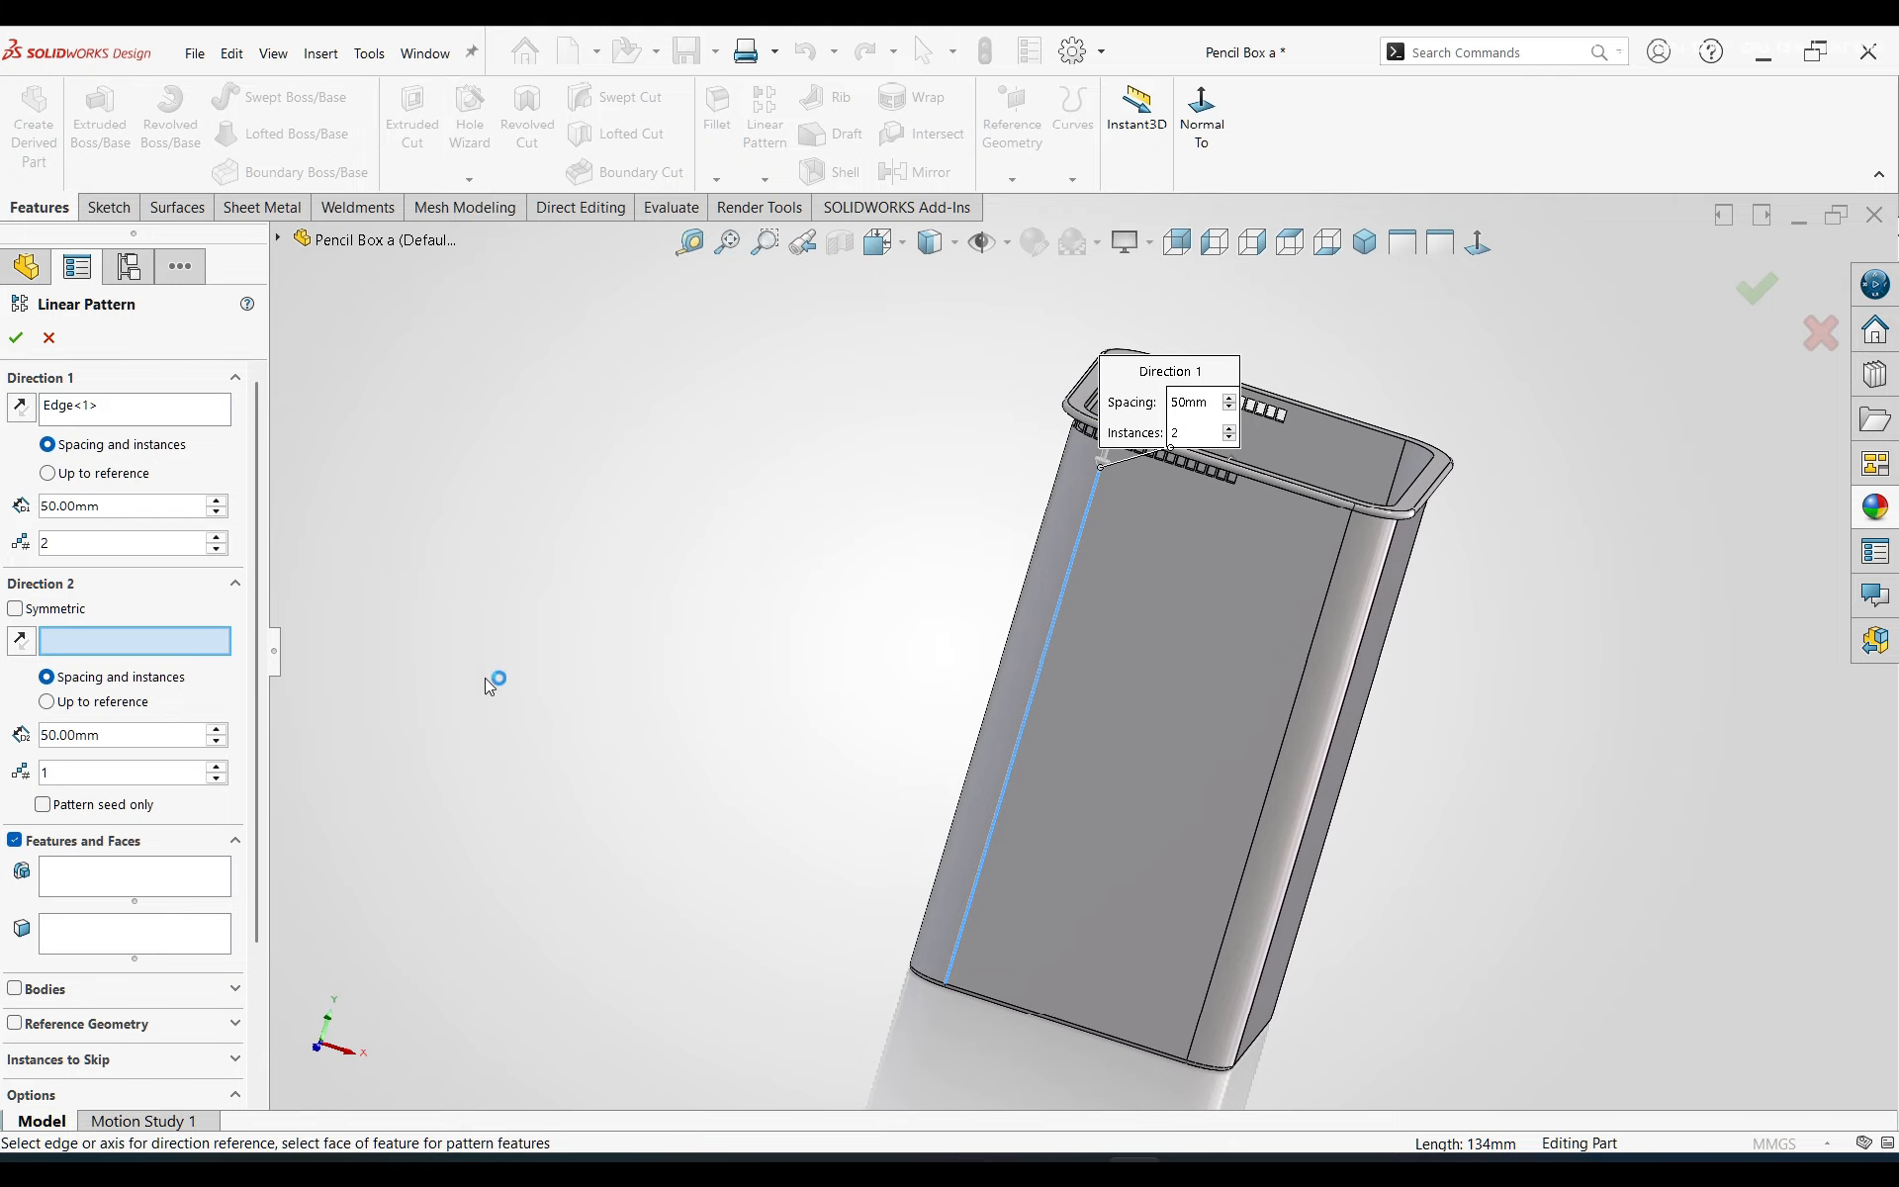
left_click(108, 879)
left_click(278, 239)
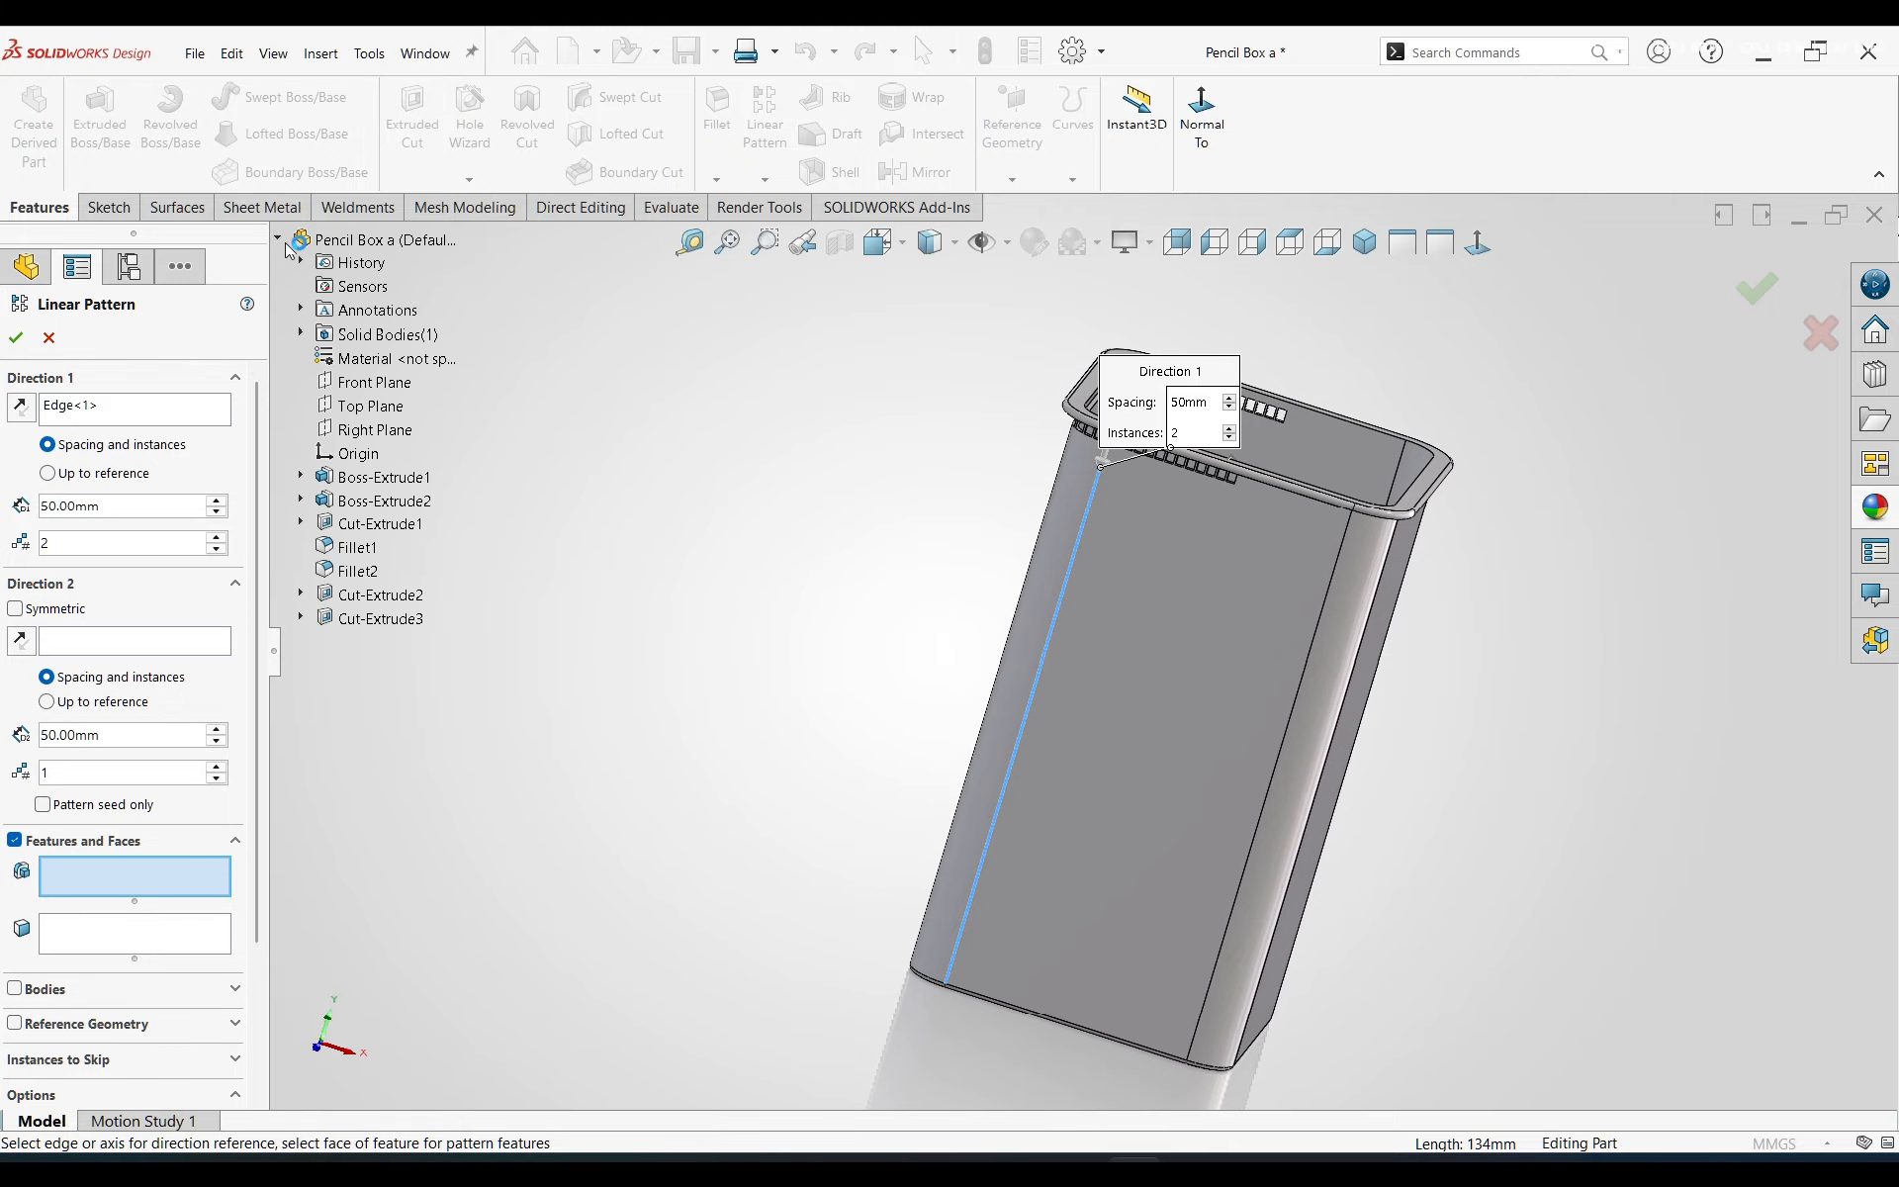
left_click(385, 596)
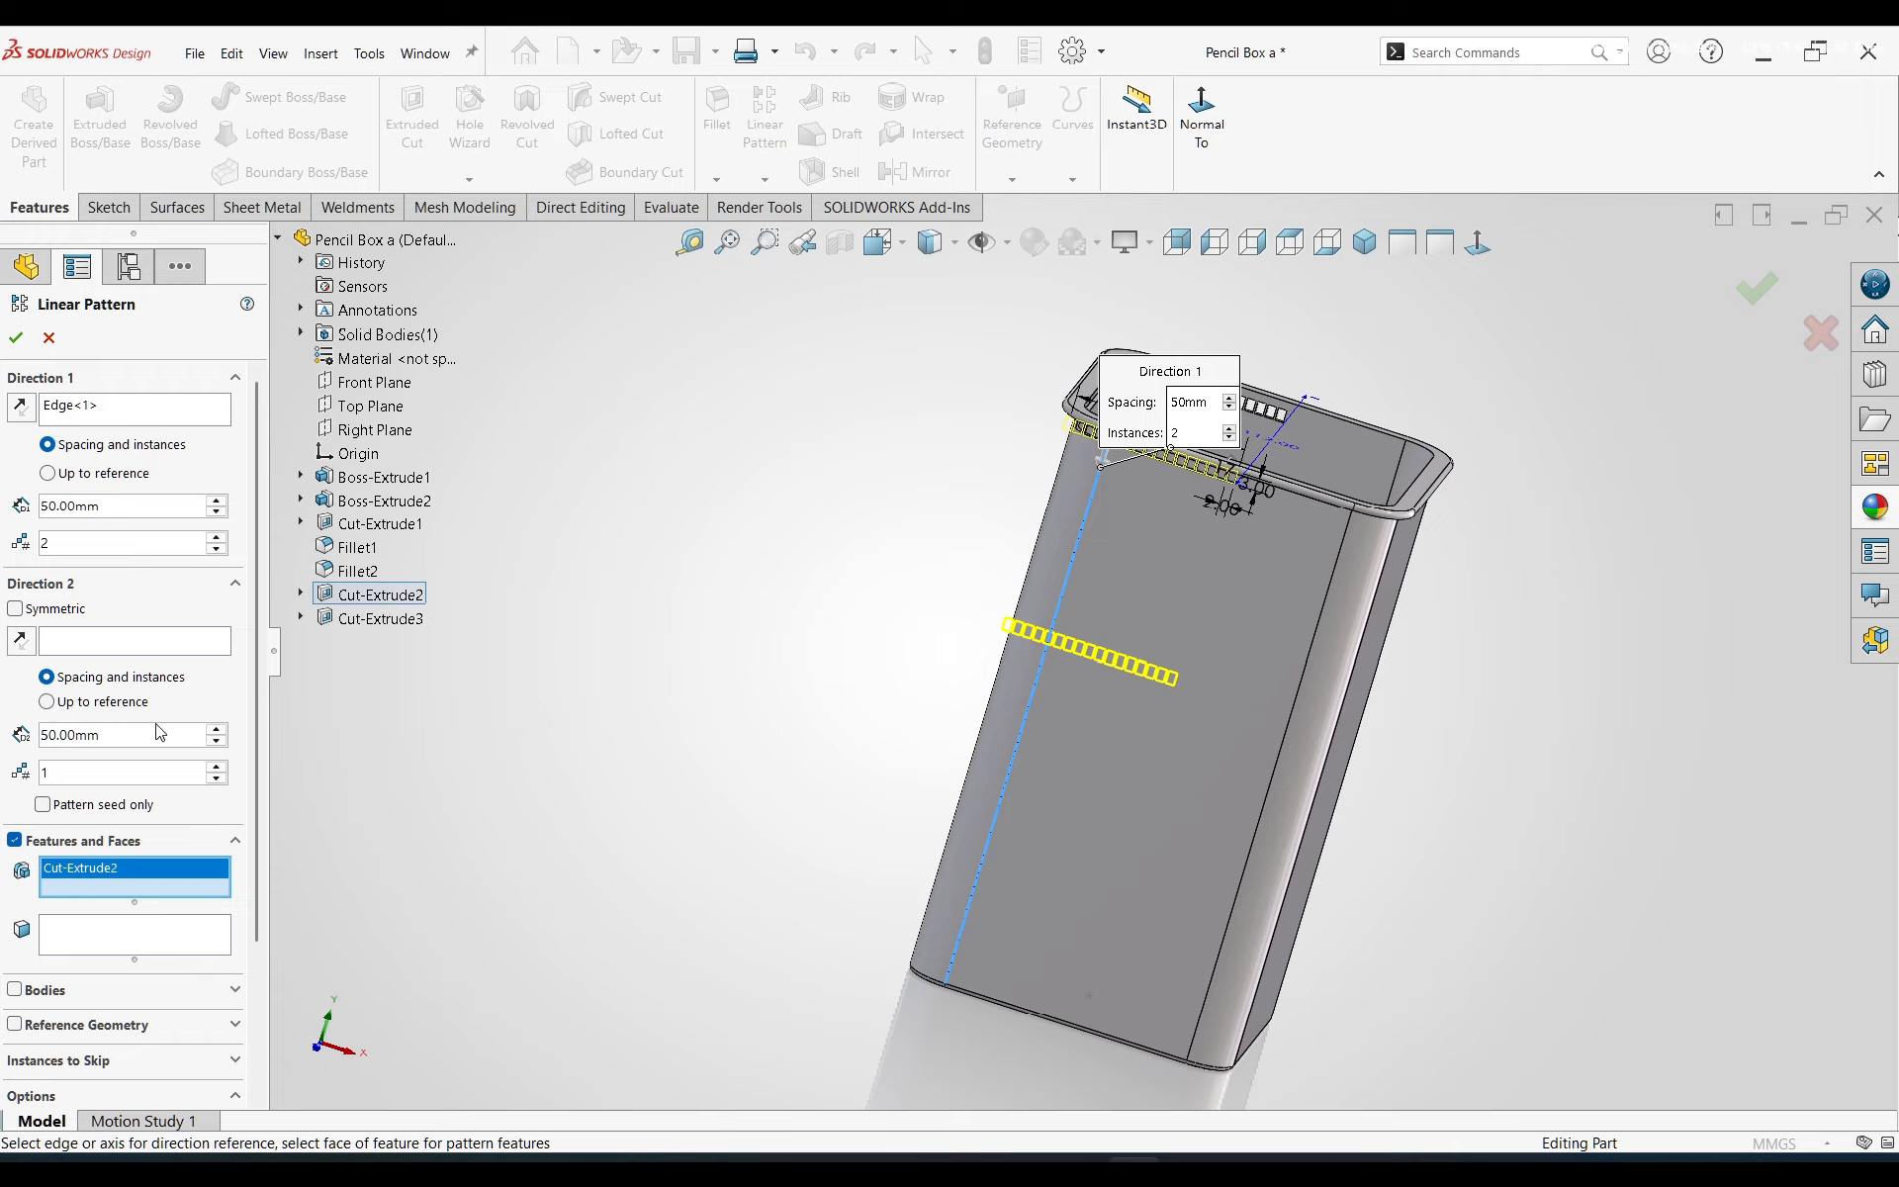
- Set the pattern's spacing to 3.5 mm with 39 instances and create it down the walls
double_click(87, 505)
type("3.5")
key("Return")
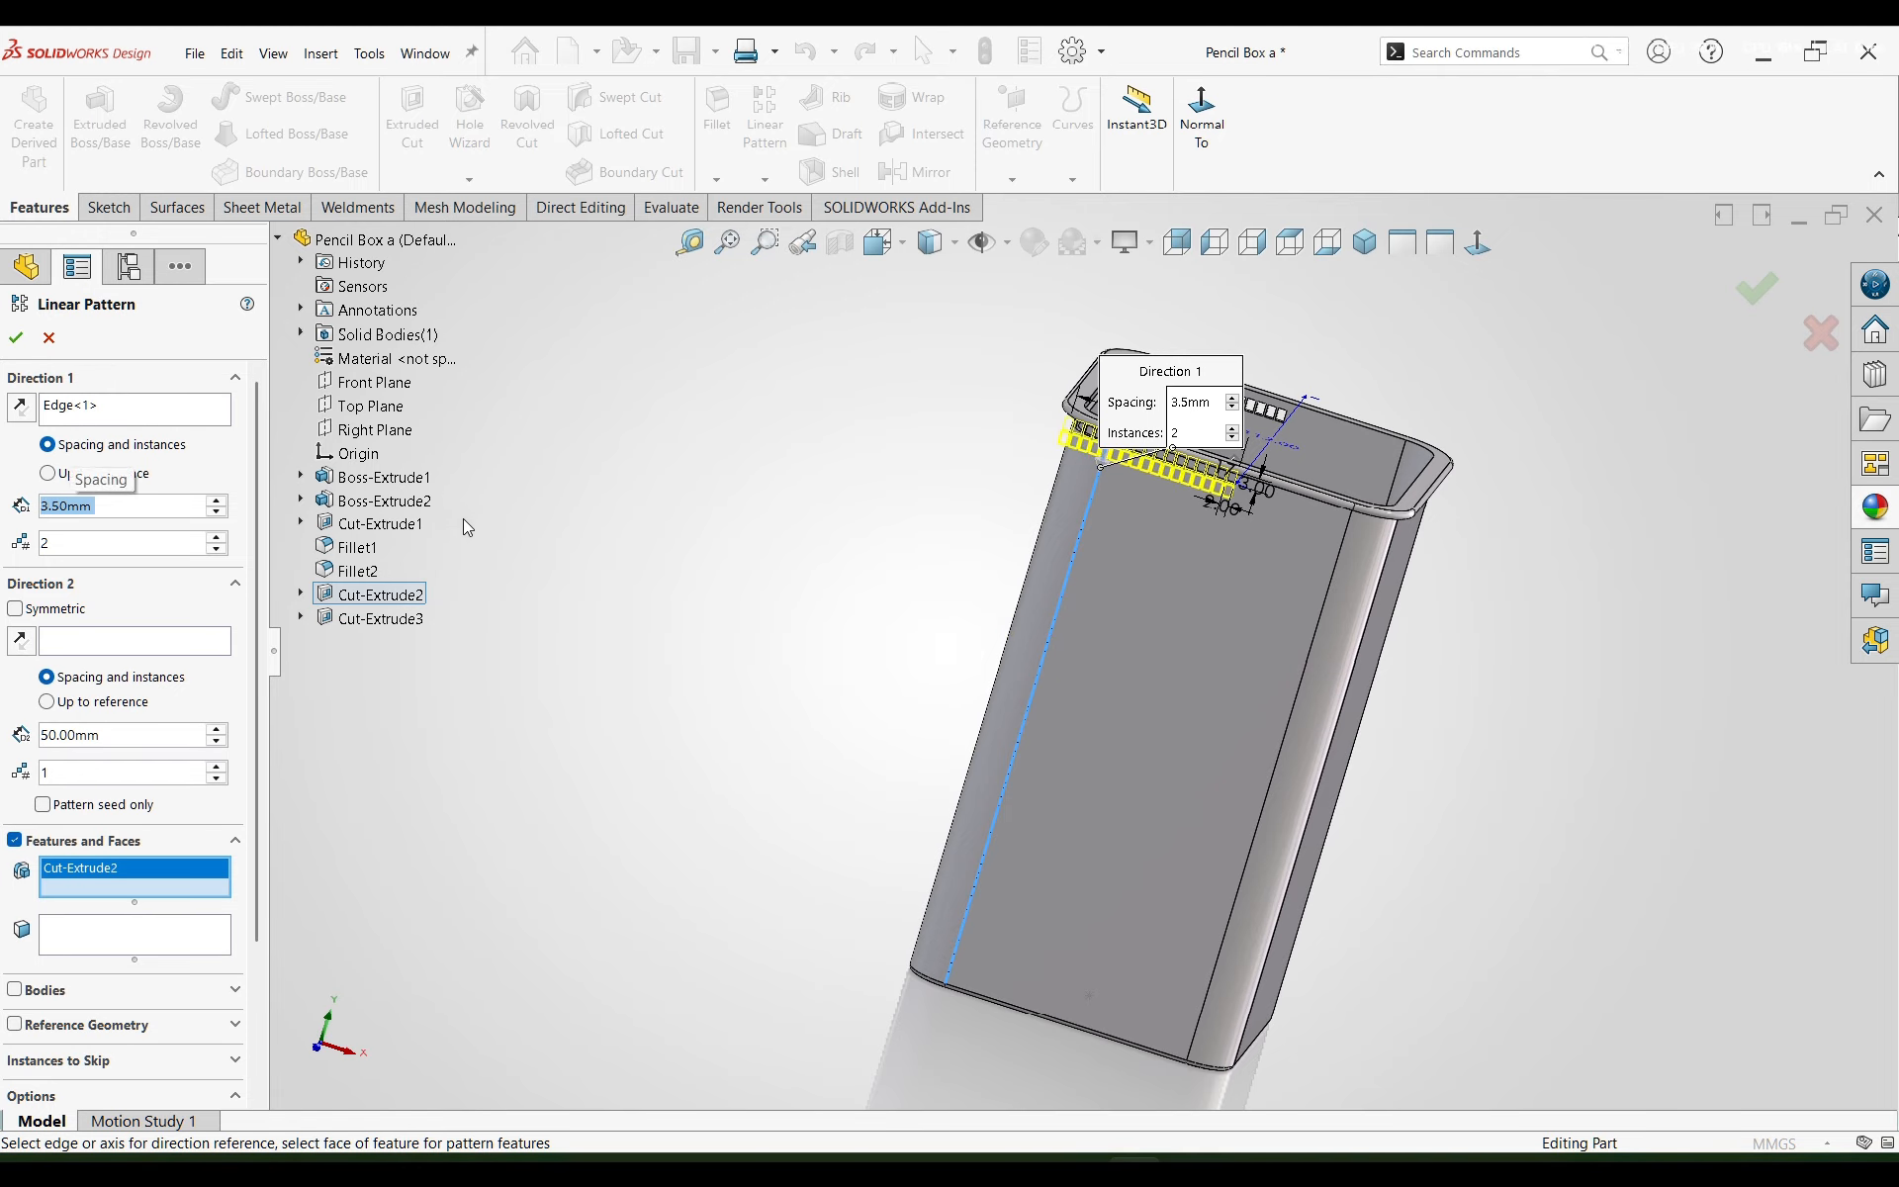
left_click(218, 537)
left_click(219, 537)
left_click(219, 537)
left_click(219, 537)
left_click_drag(218, 539, 219, 539)
left_click(218, 537)
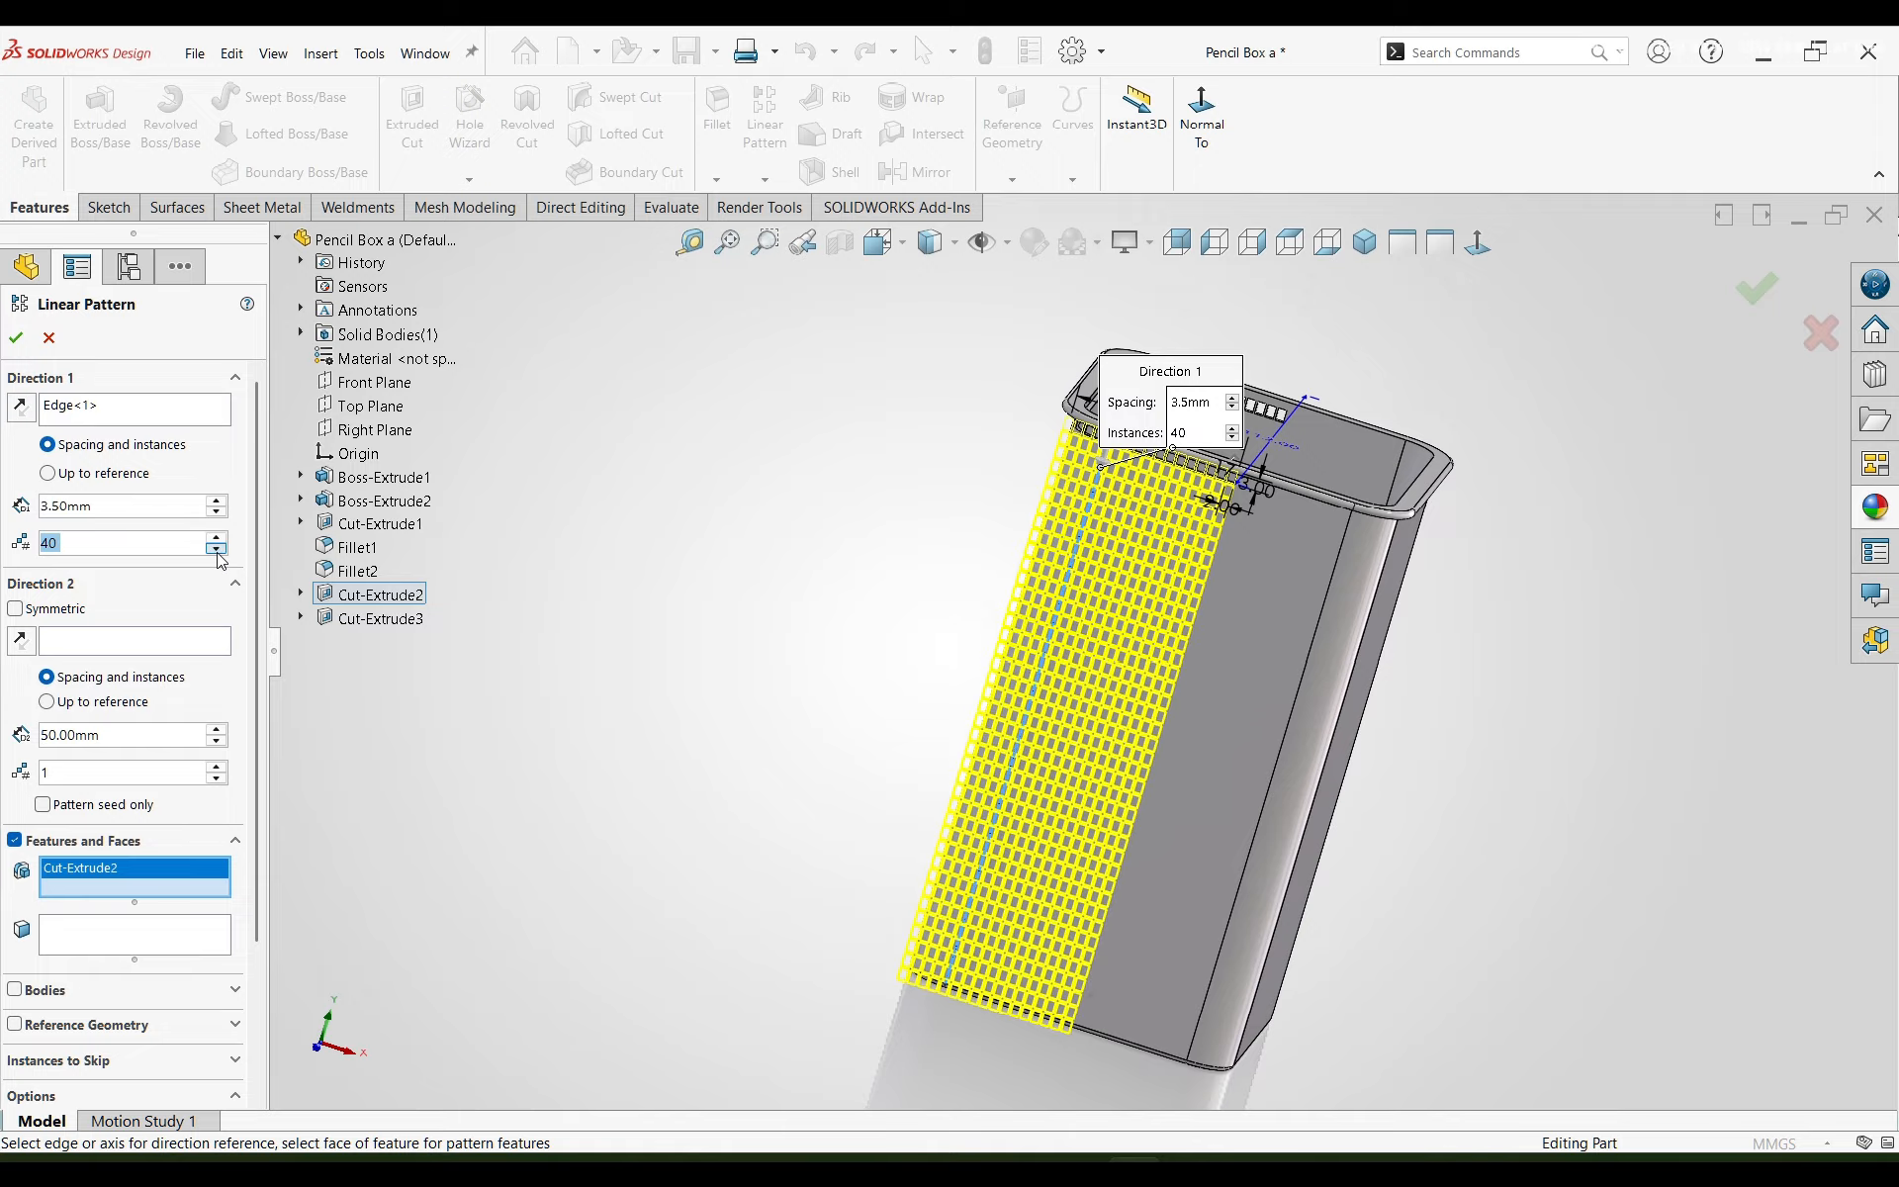
left_click(217, 548)
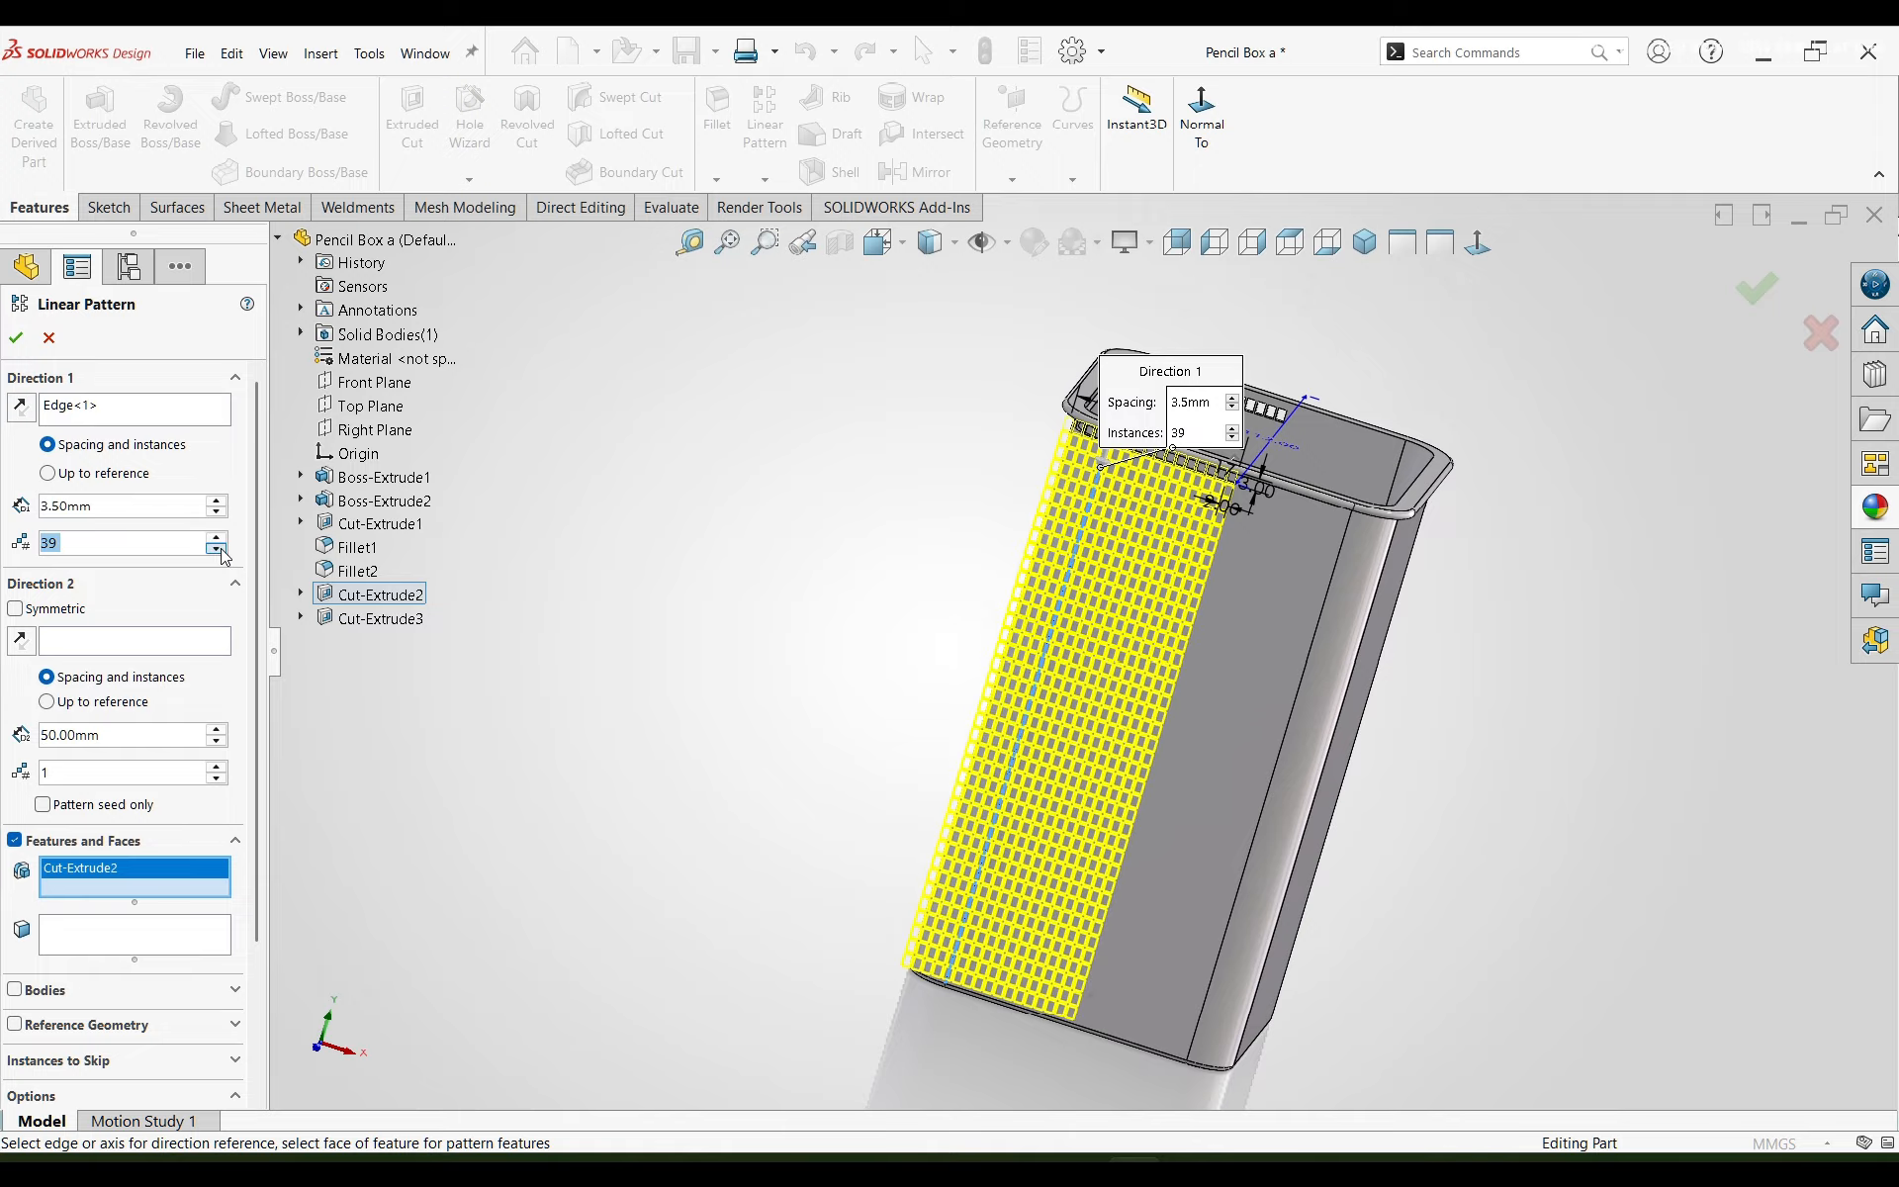
left_click(17, 340)
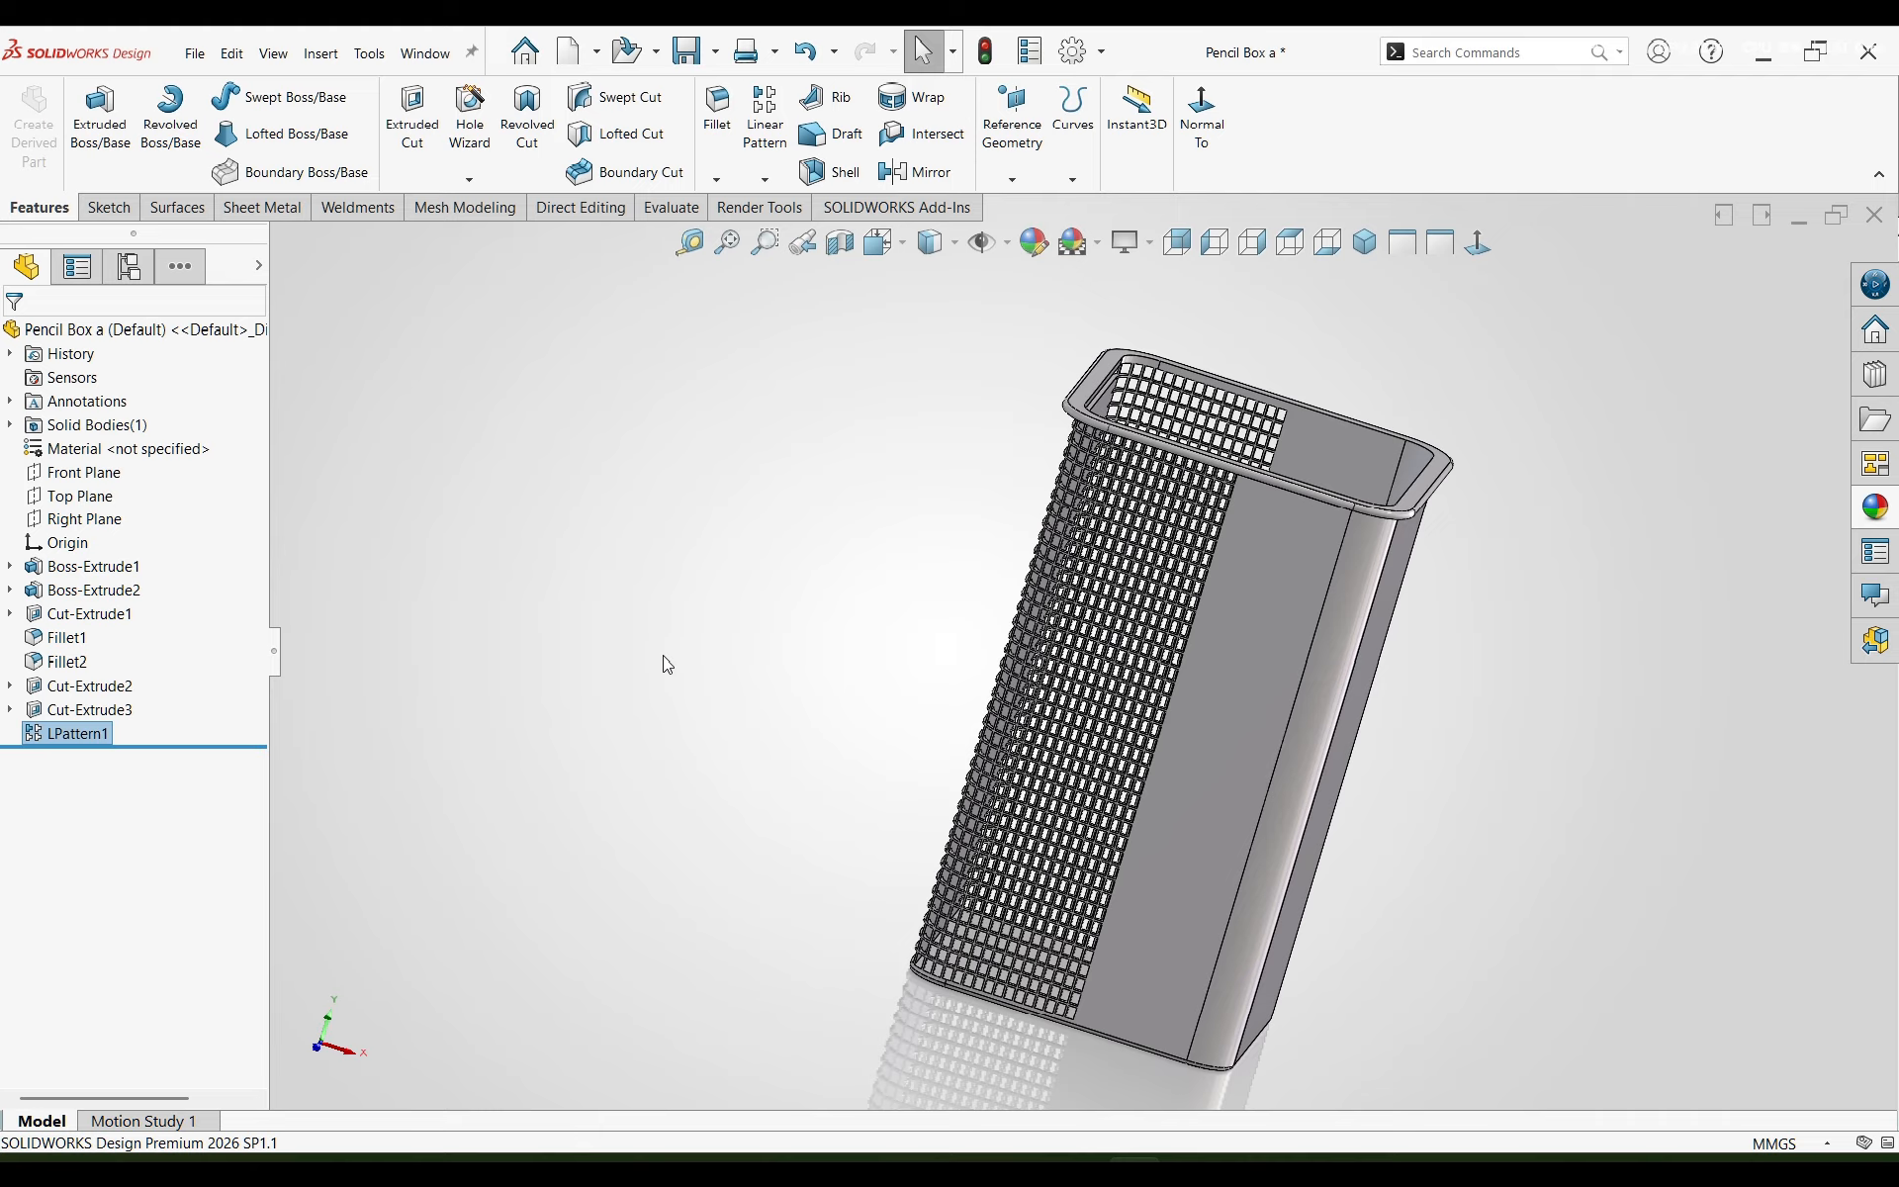
- Edit the linear pattern to also repeat the strip cut, Cut-Extrude3, down the wall
left_click(69, 733)
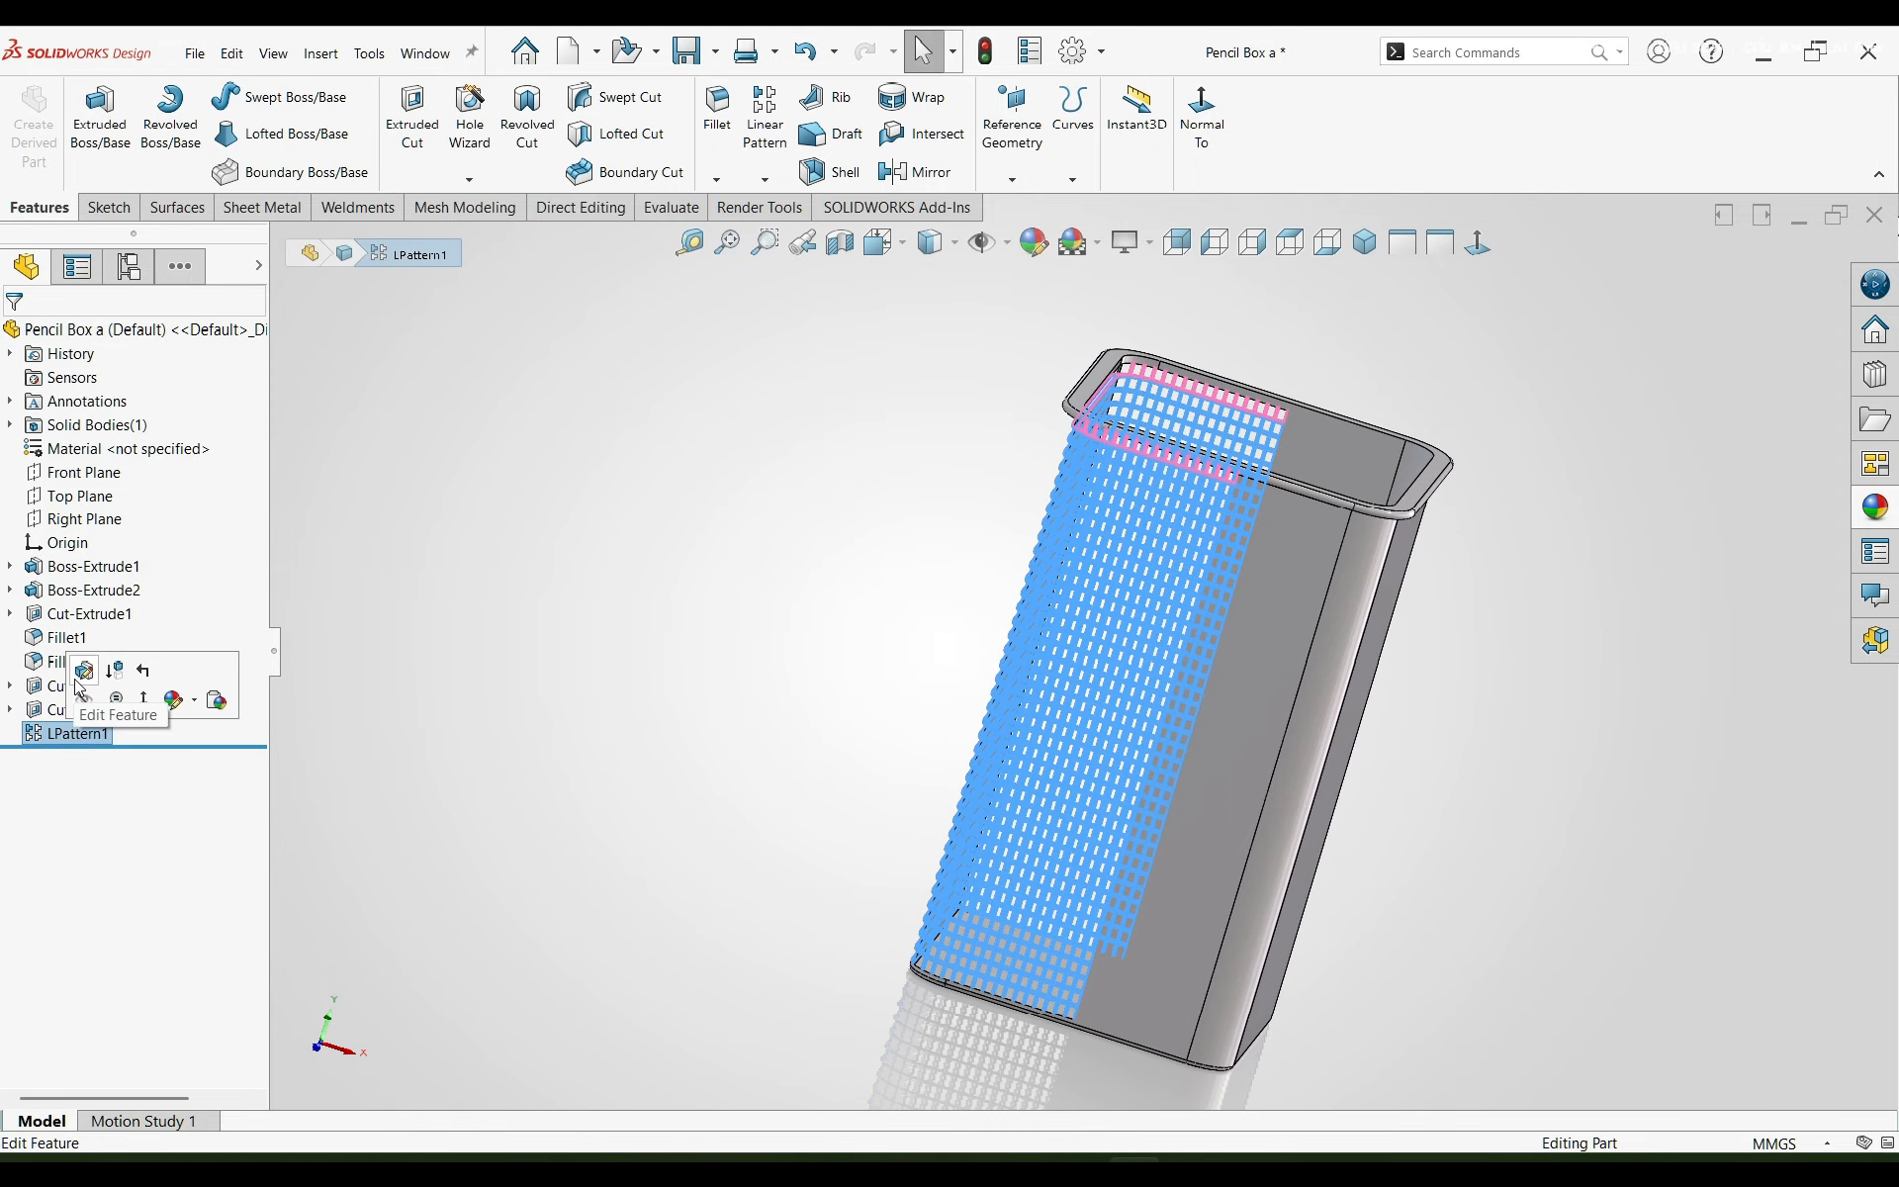
left_click(83, 683)
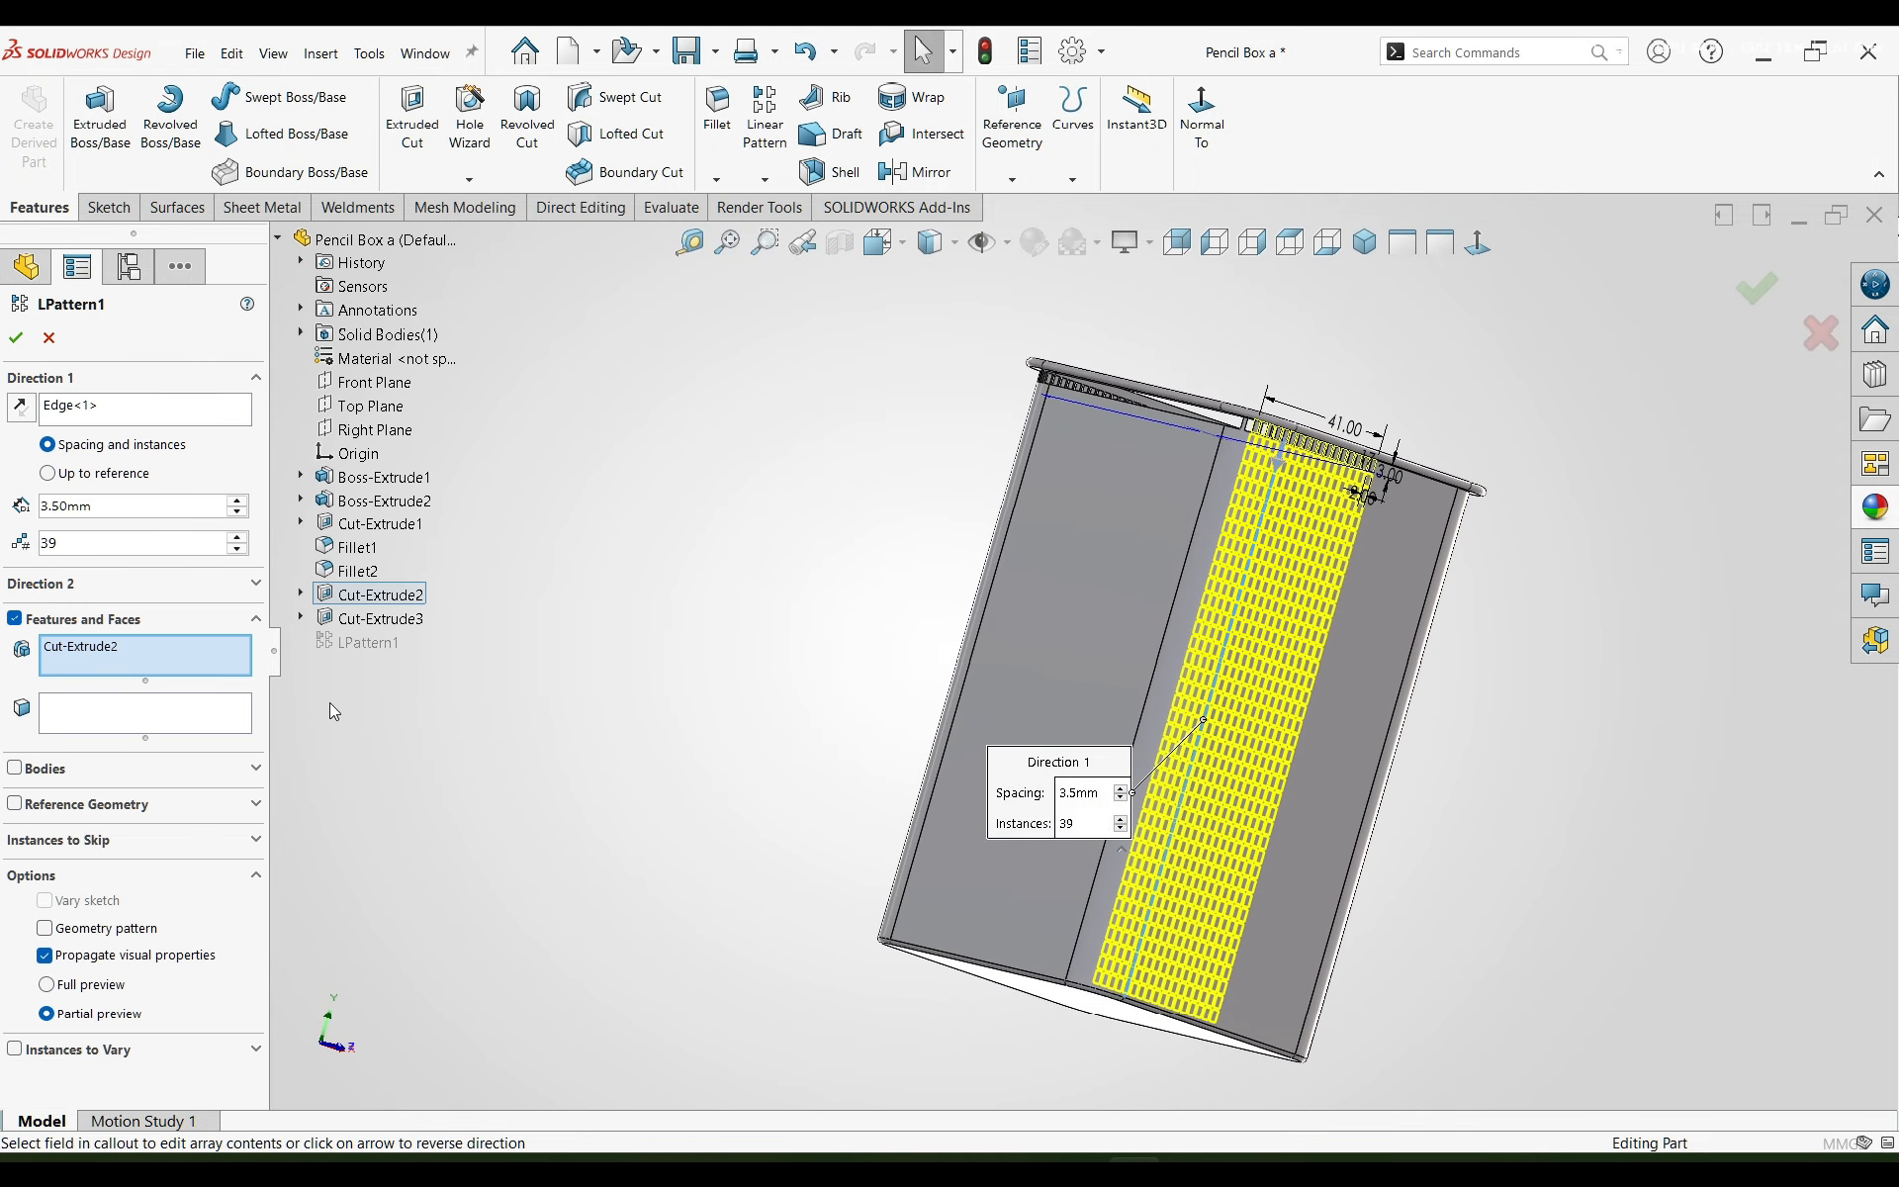
left_click(381, 619)
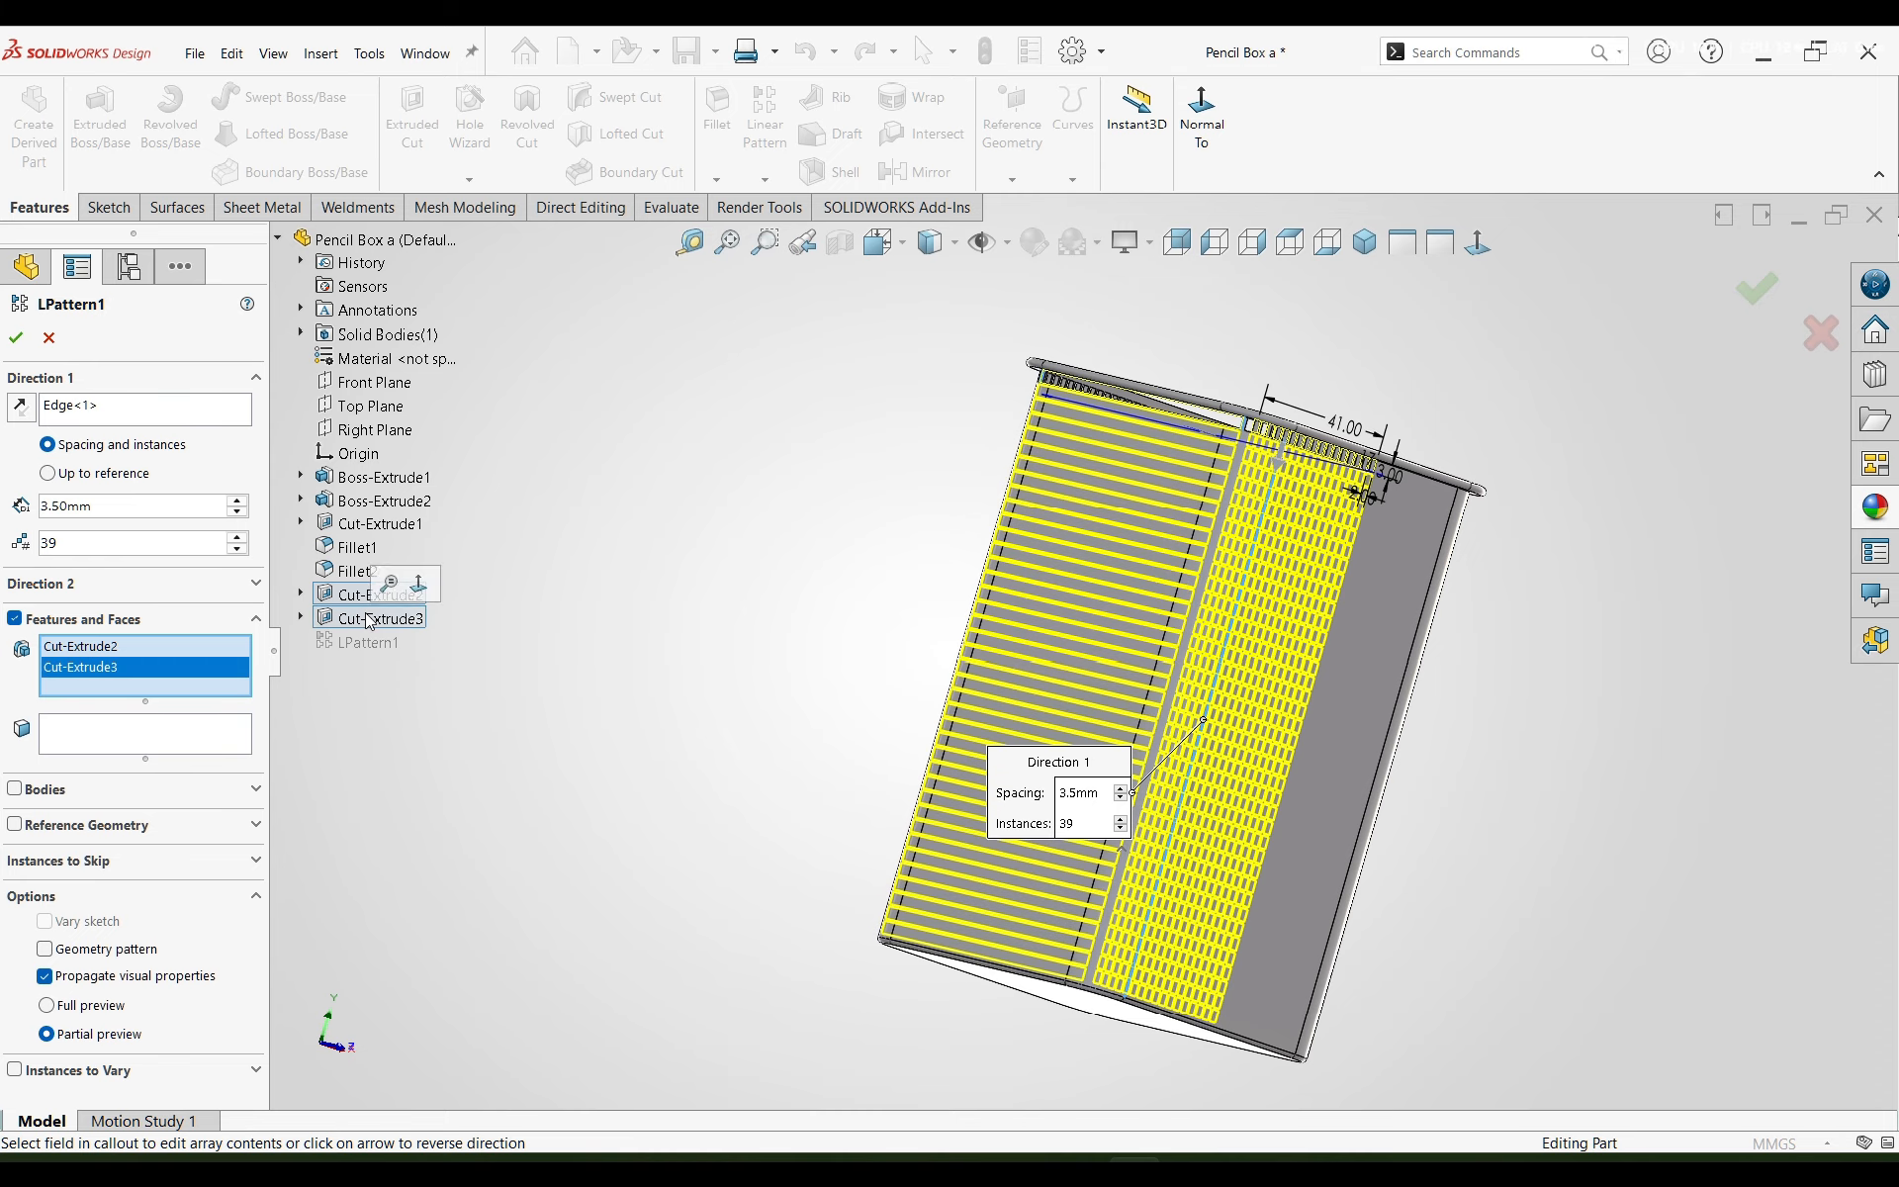
left_click(16, 337)
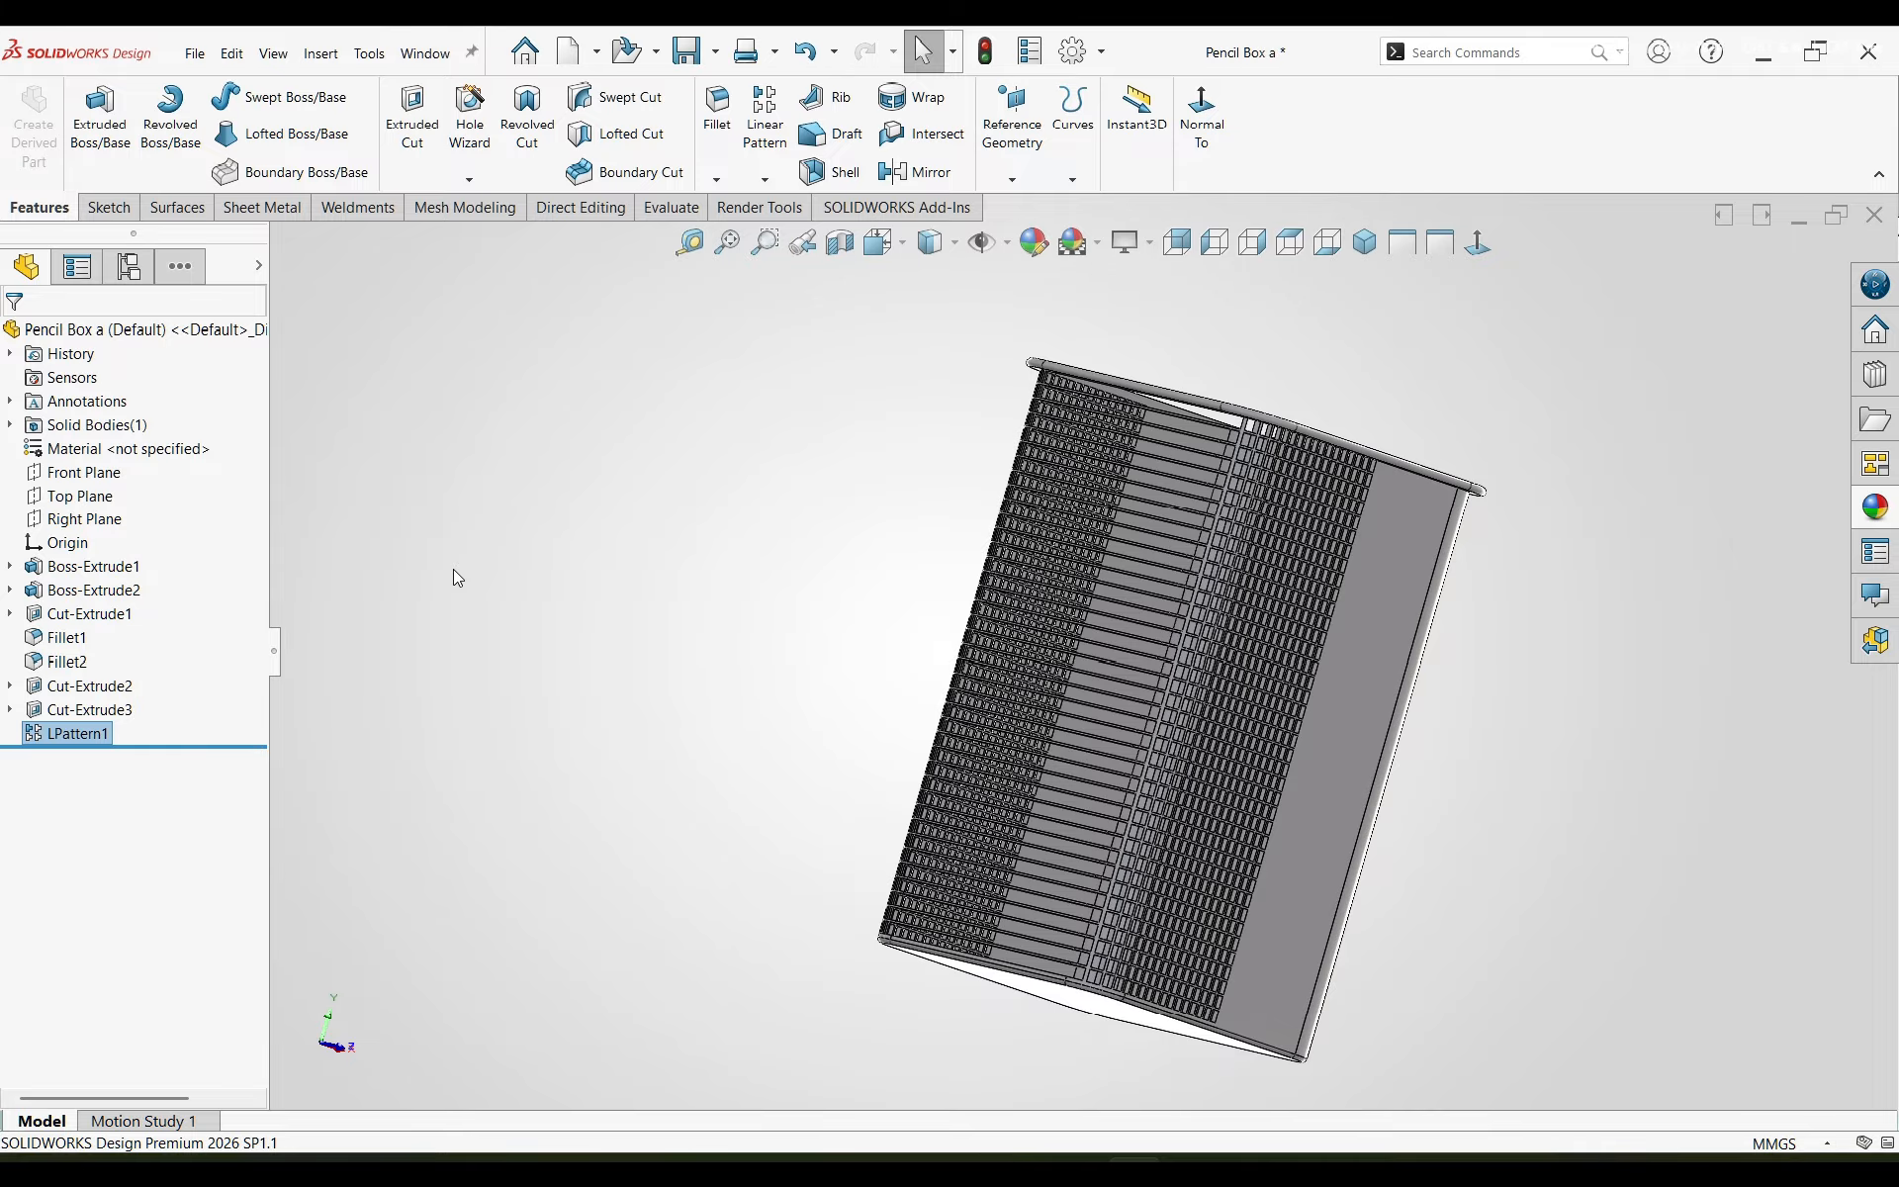
- Show the box in isometric view and change the whole part's colour to the standard dark grey swatch
left_click(1365, 243)
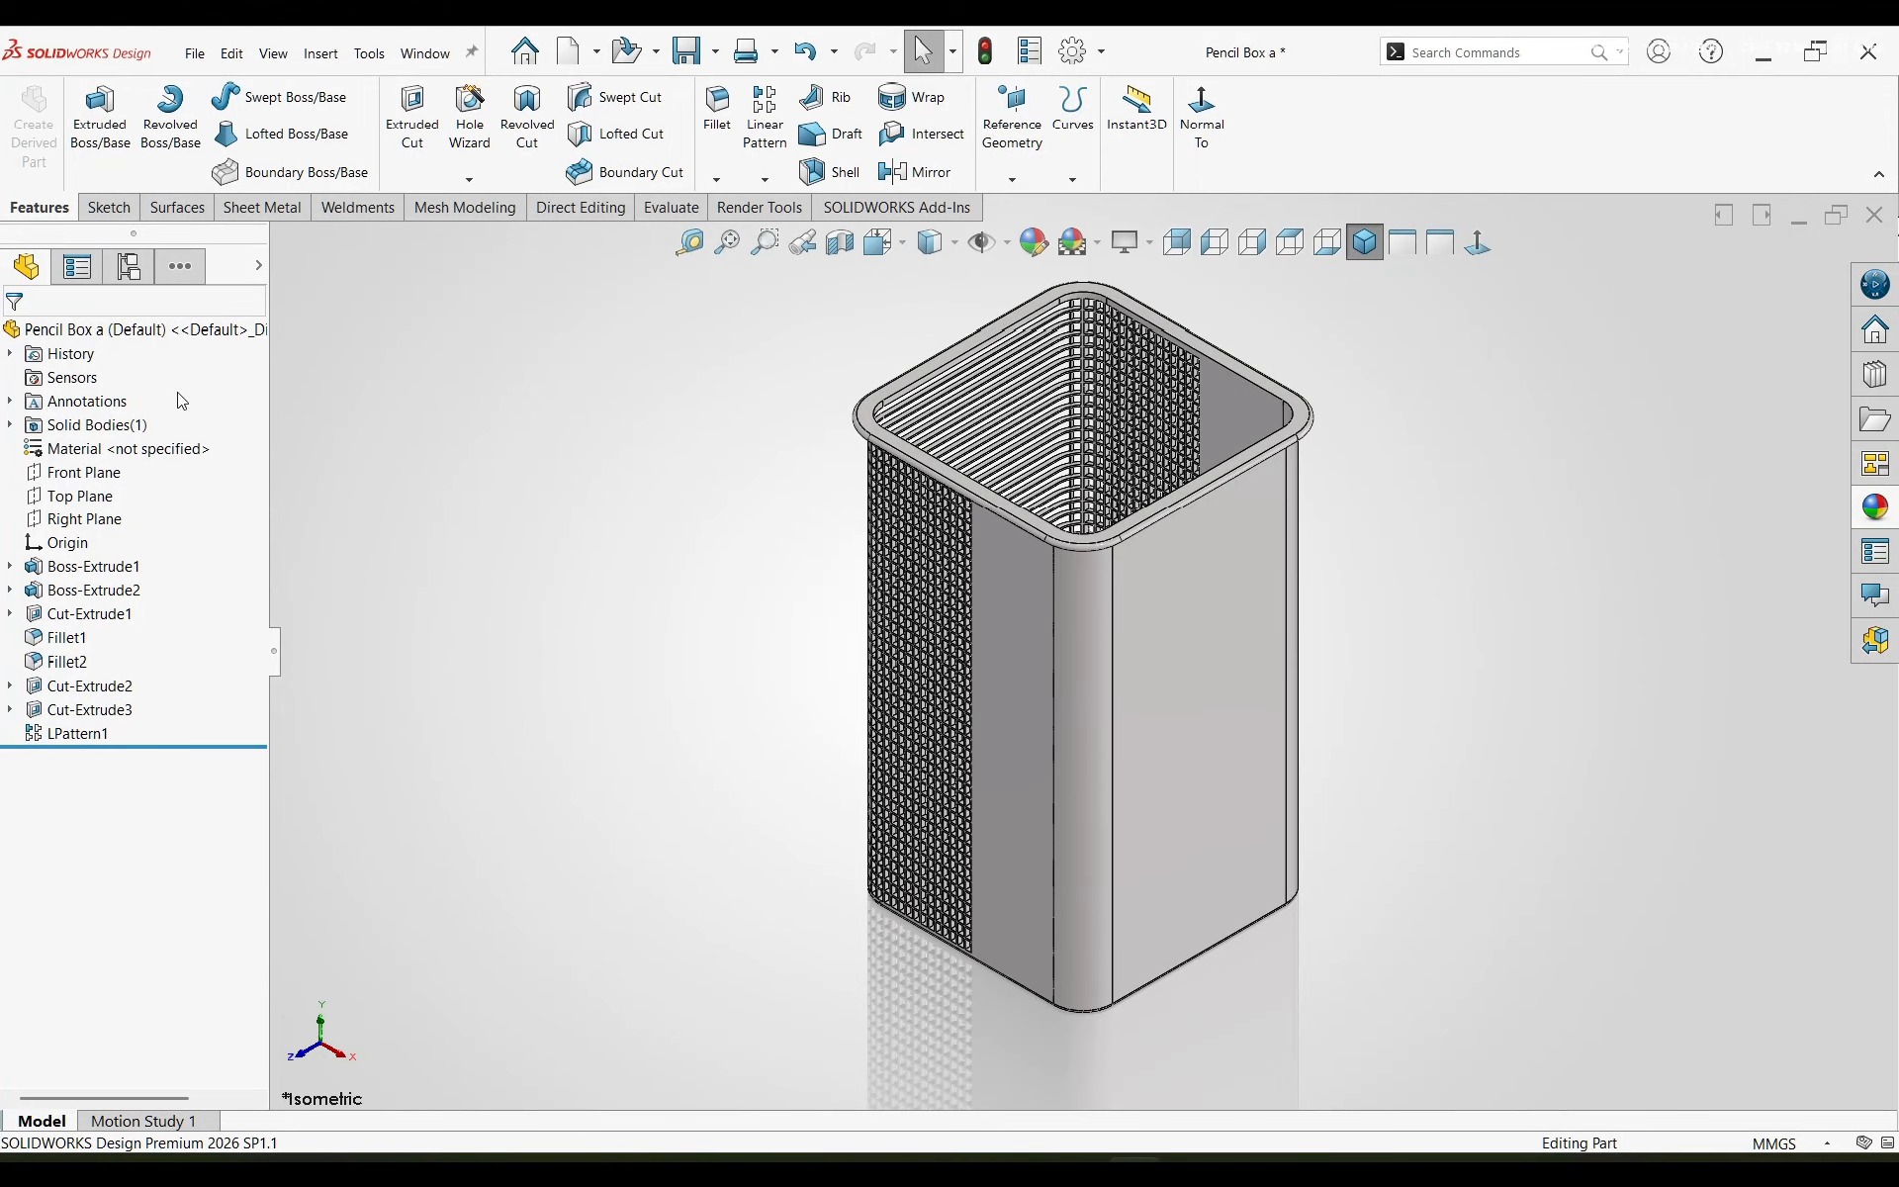
left_click(158, 330)
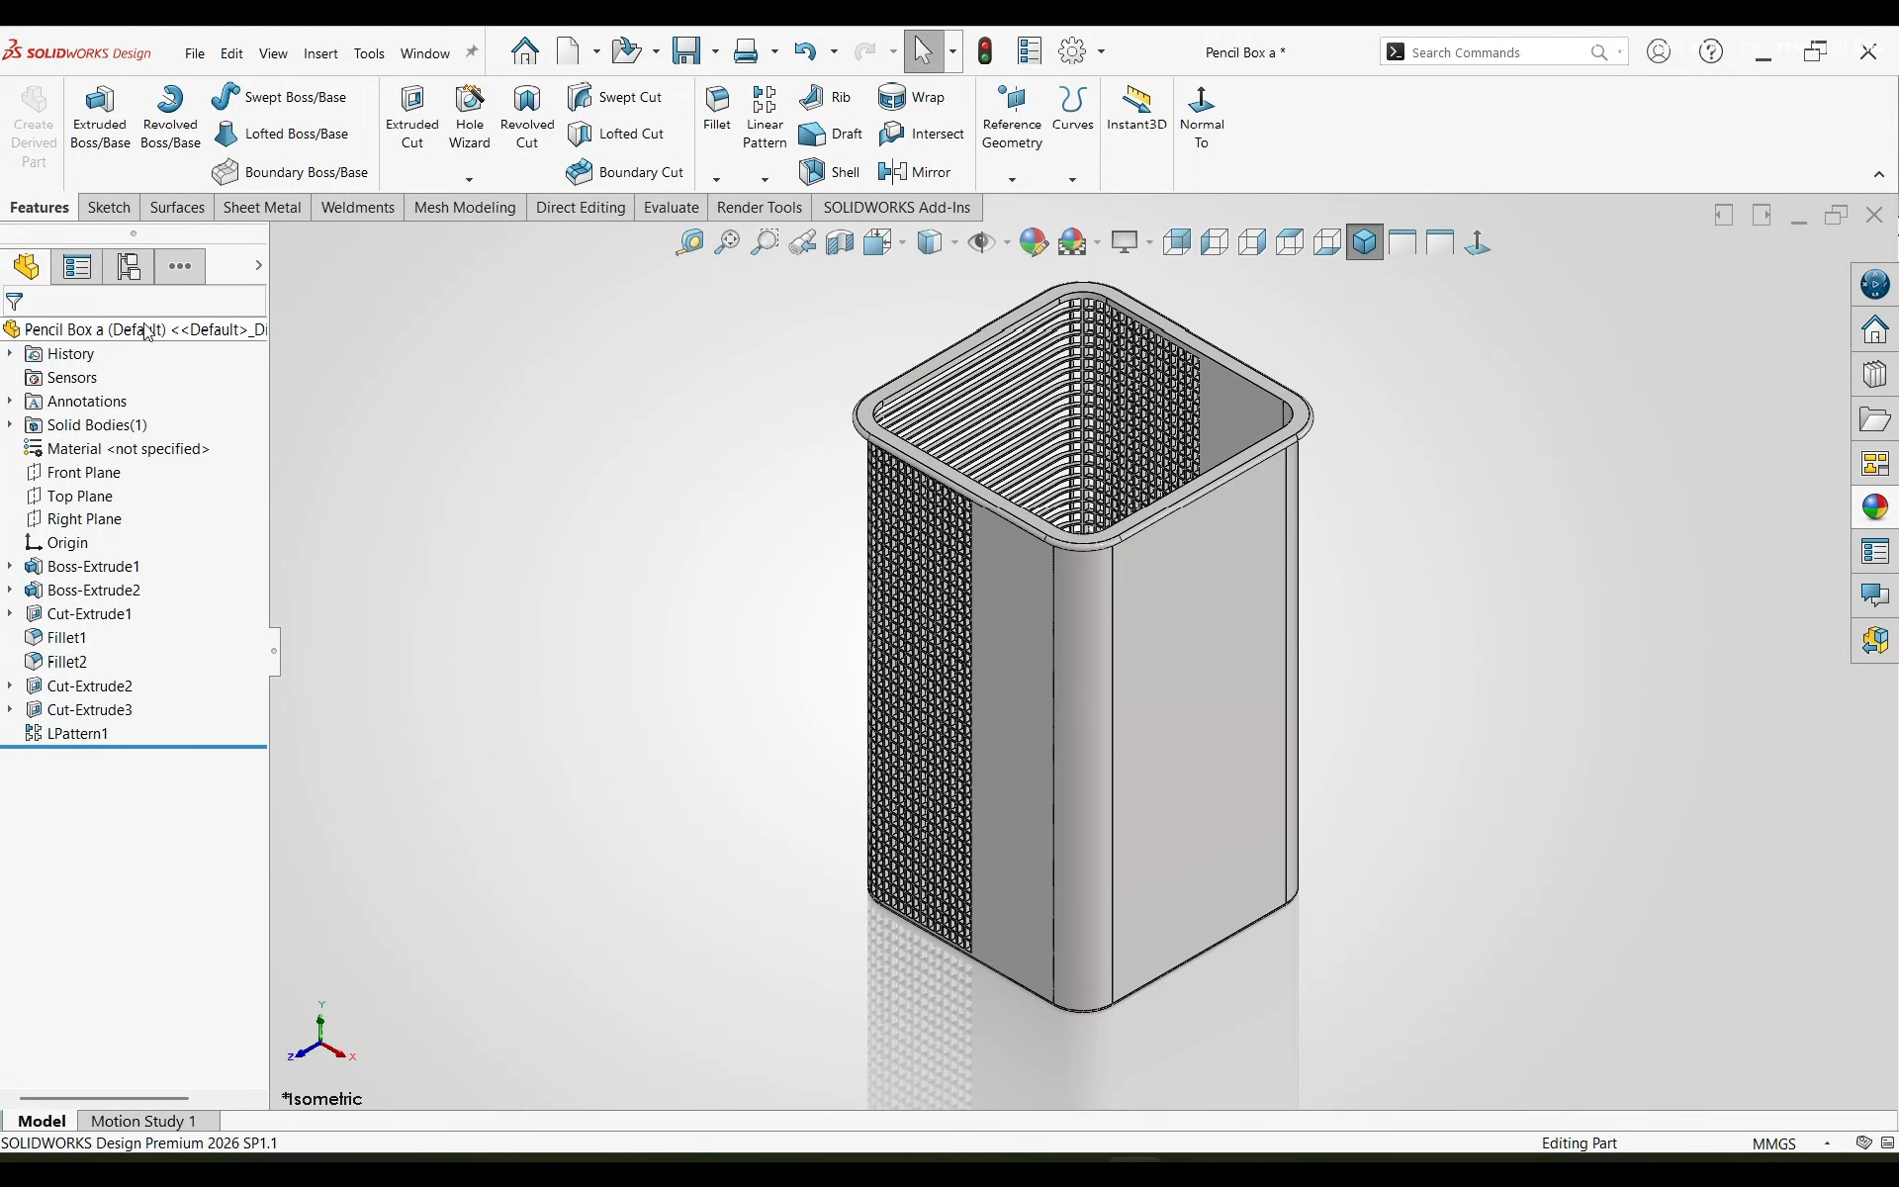
left_click(727, 213)
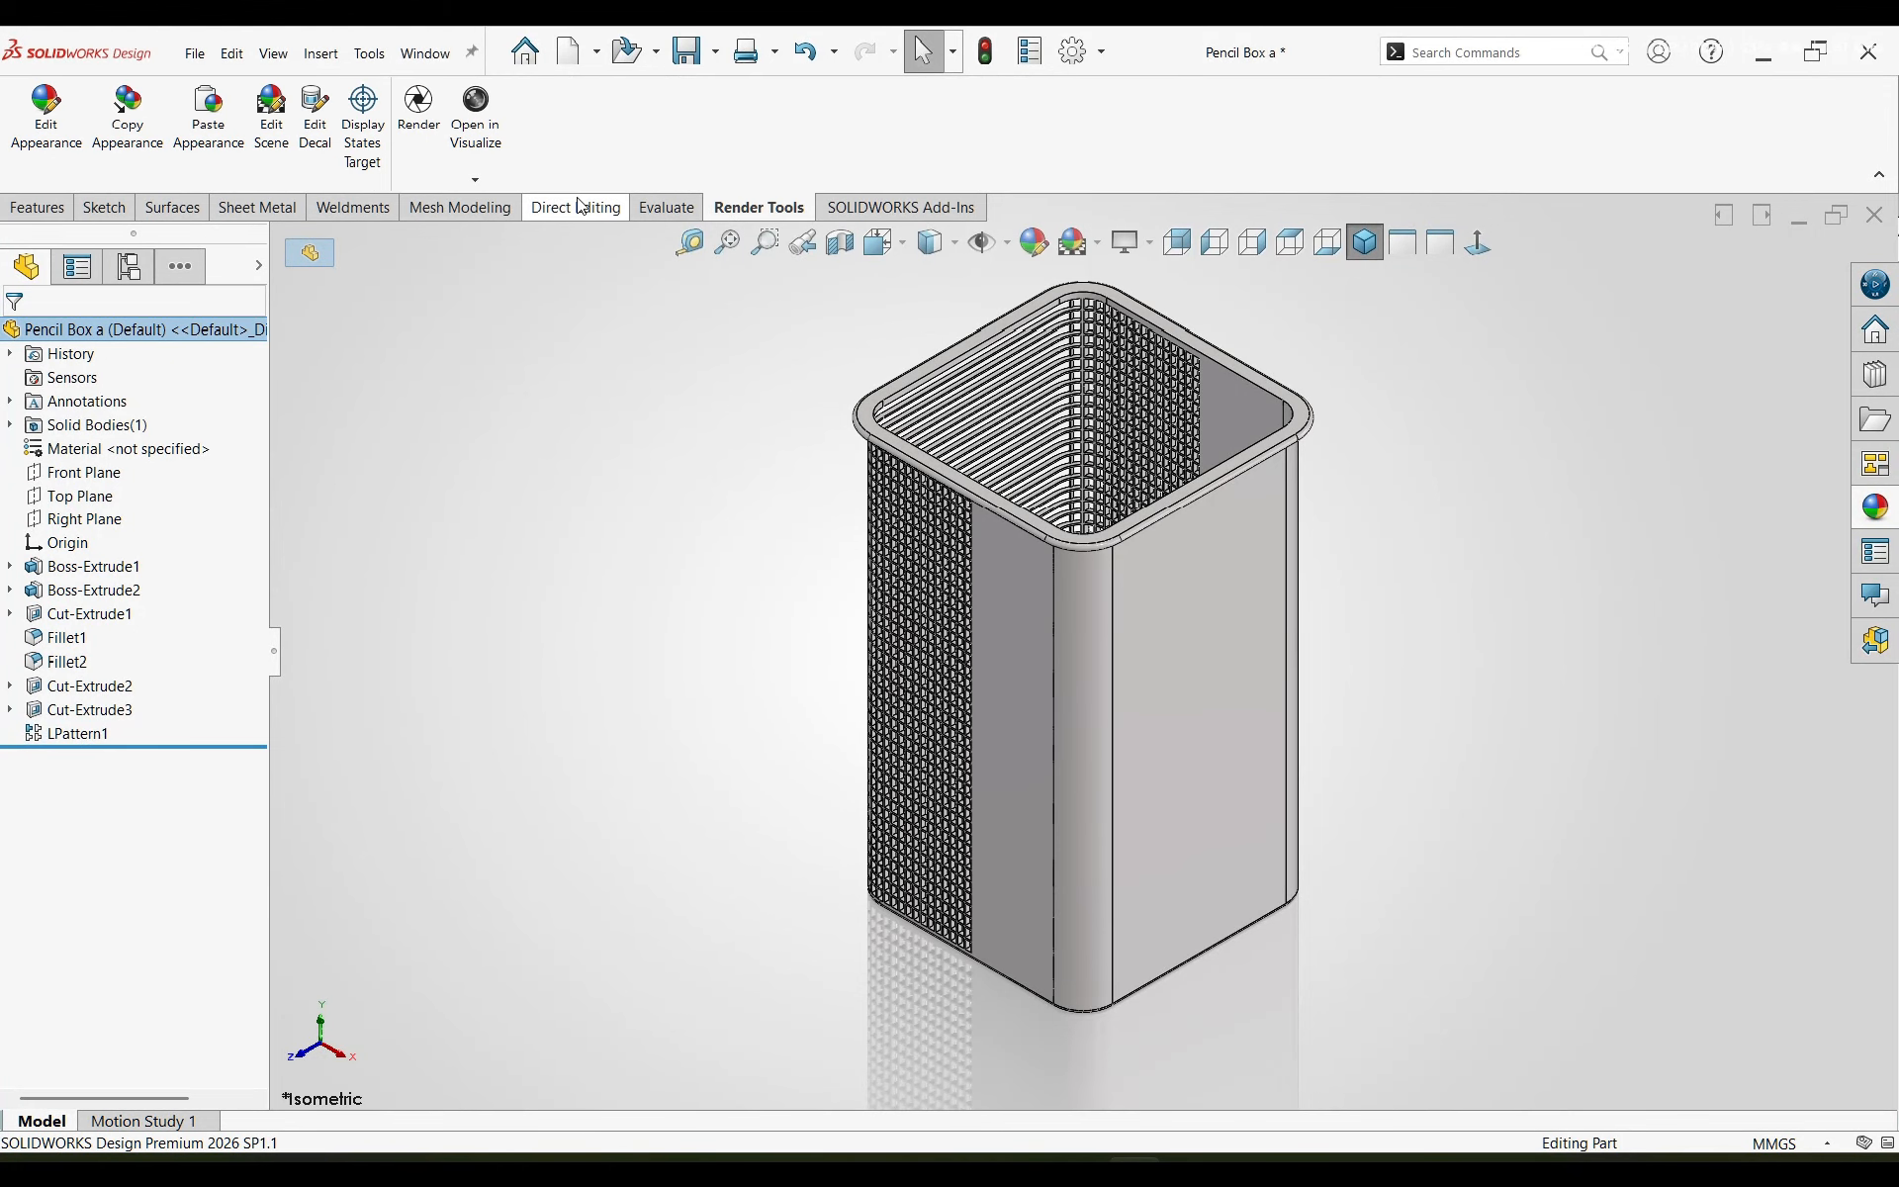
left_click(1034, 242)
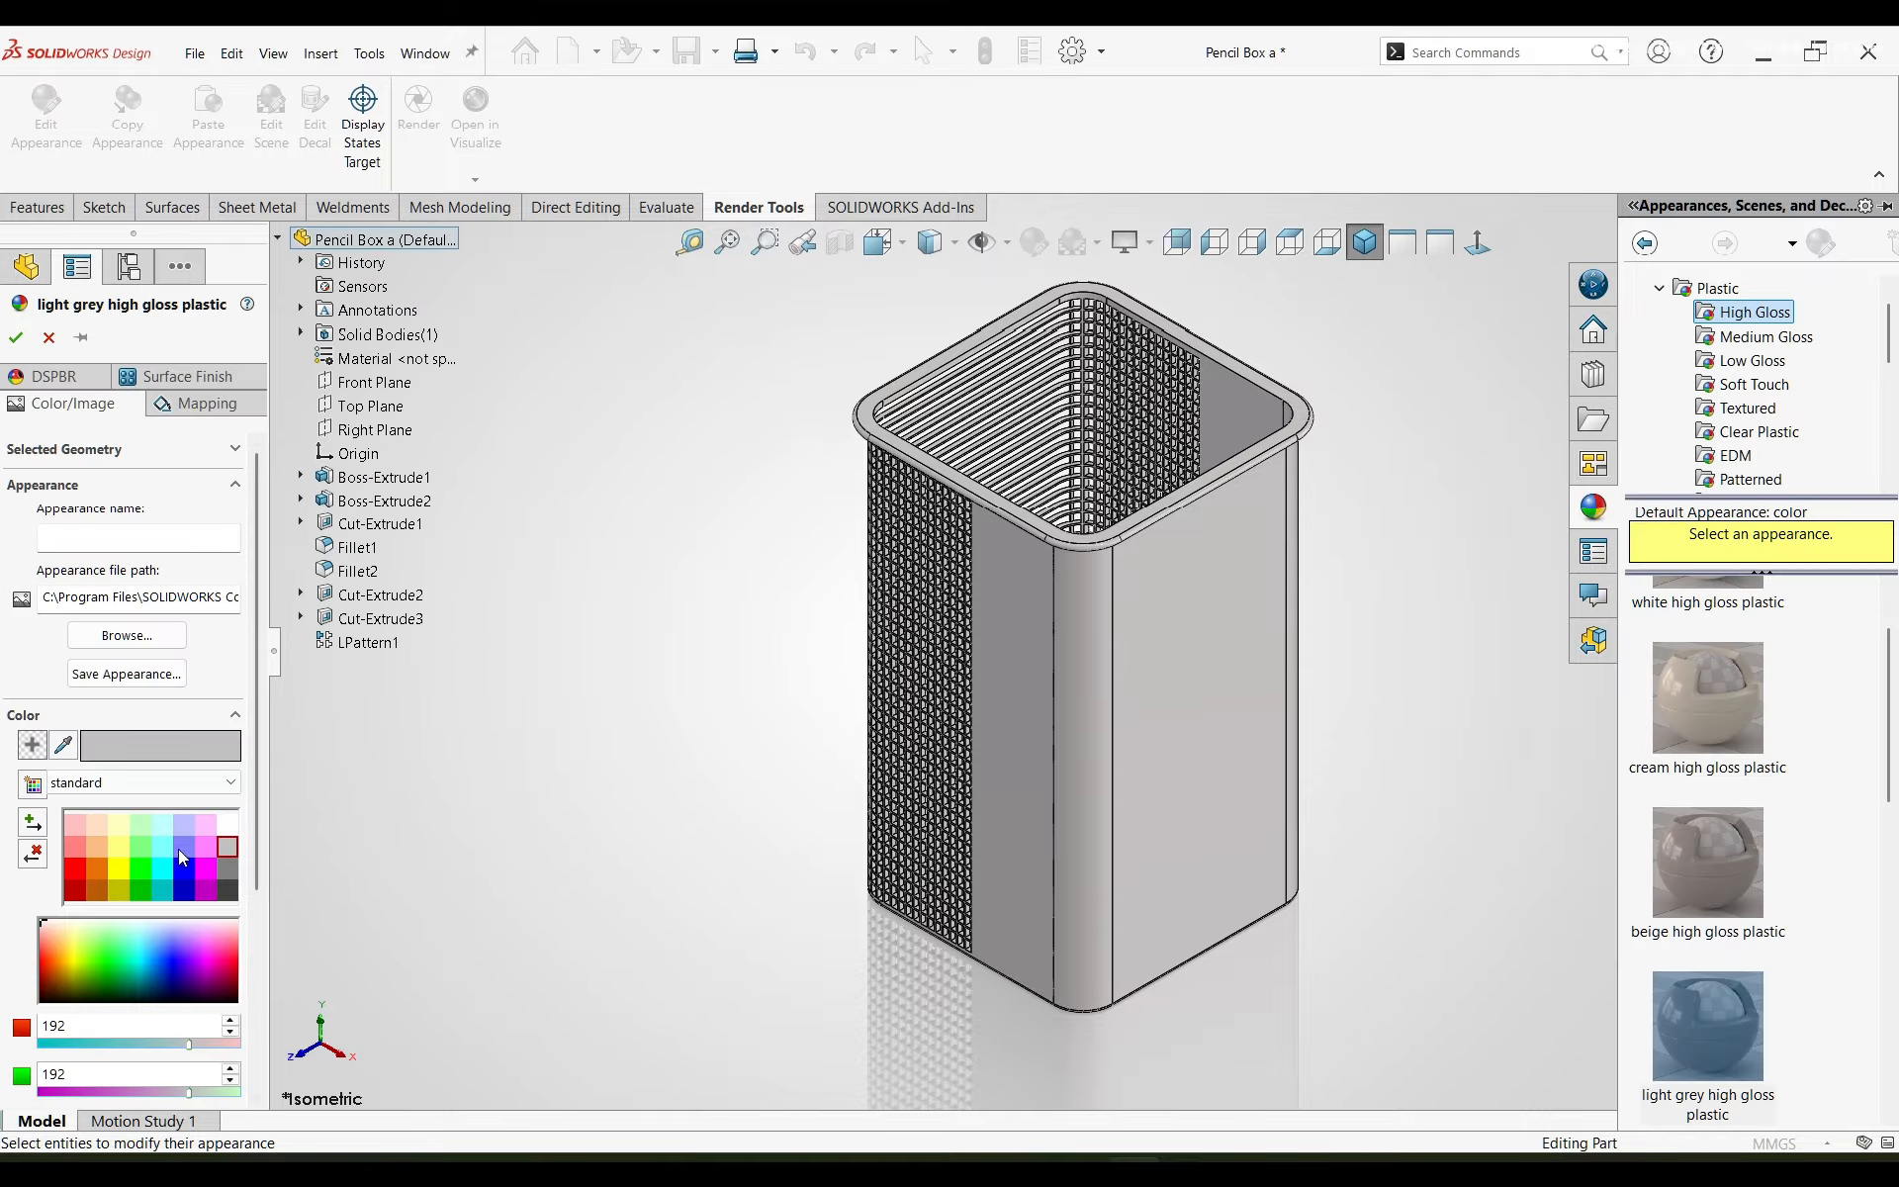
left_click(227, 868)
left_click(228, 889)
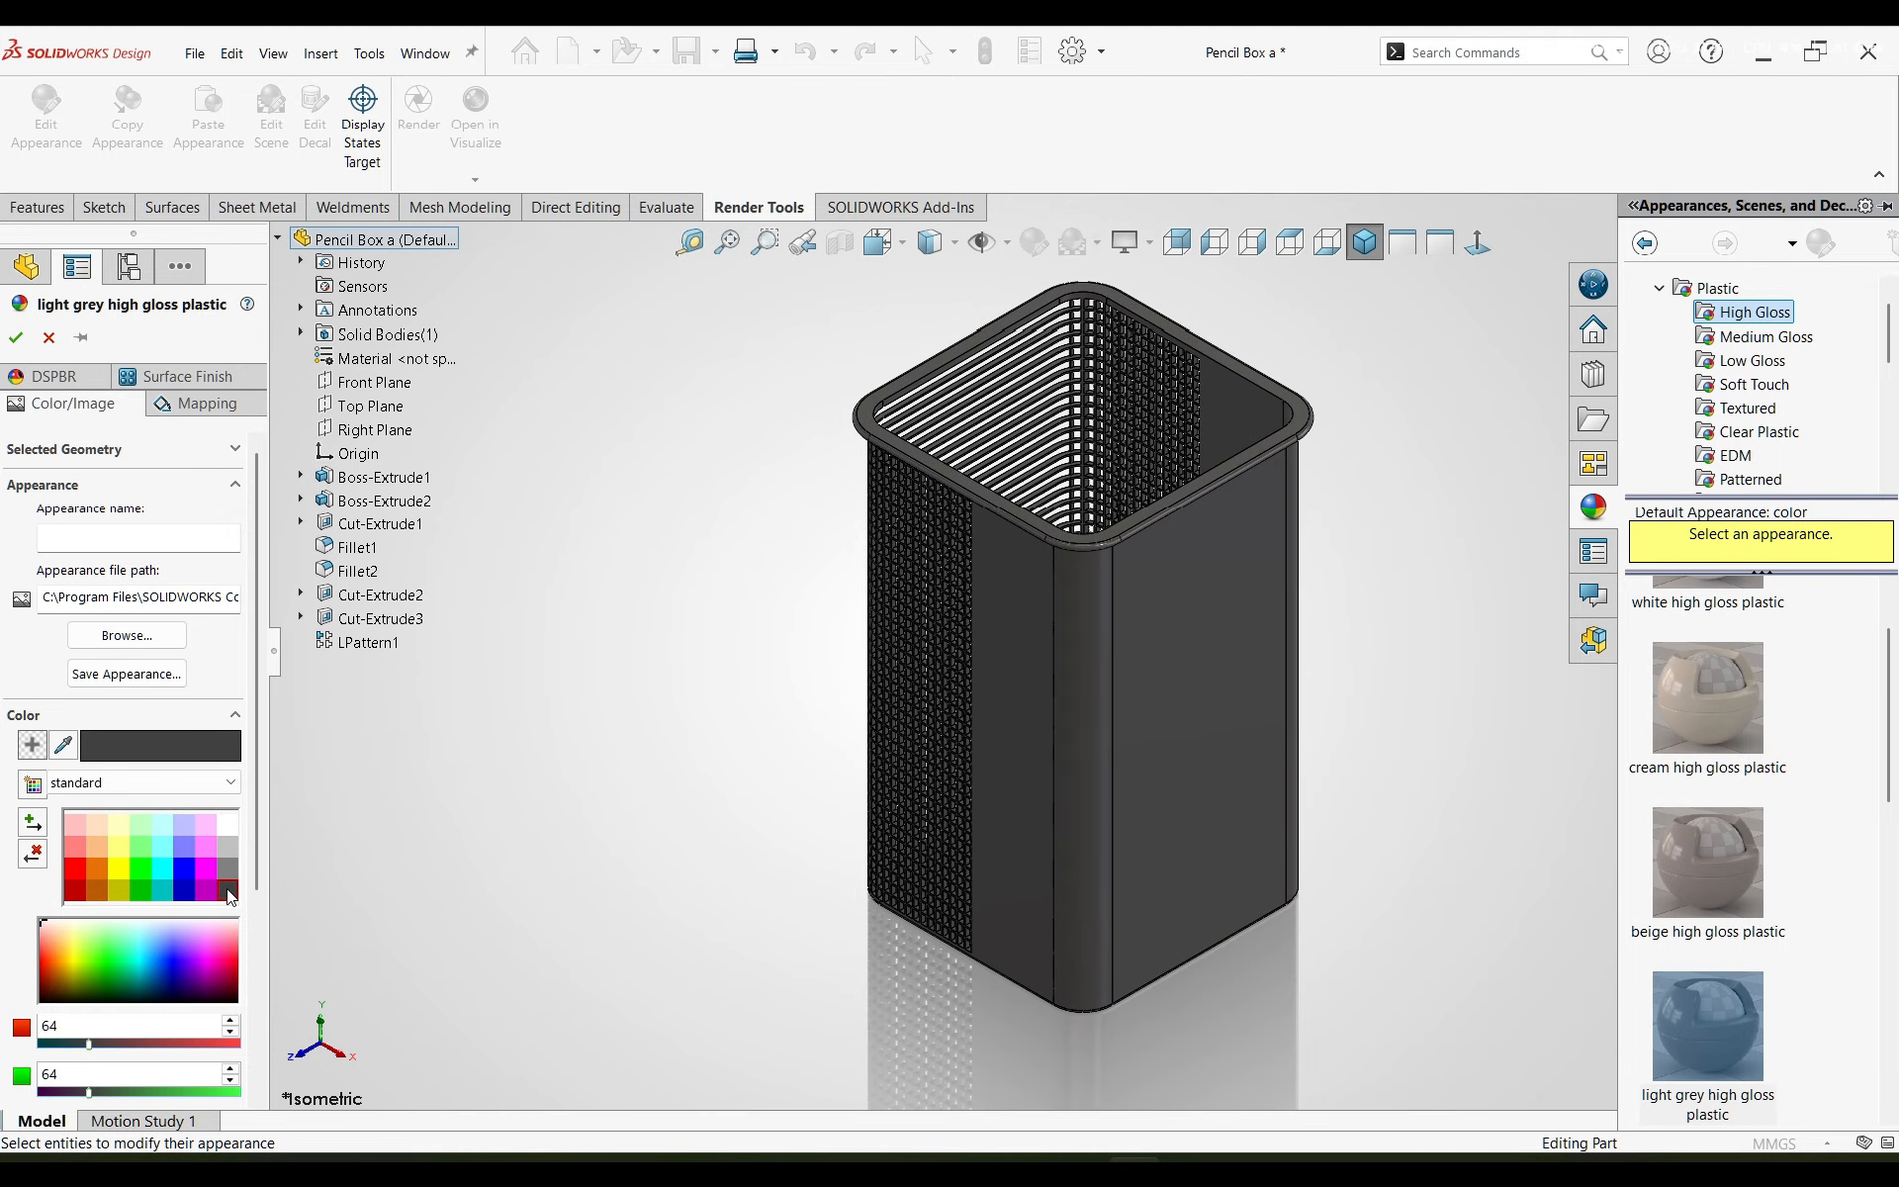
scroll(1741, 683, "up", 1)
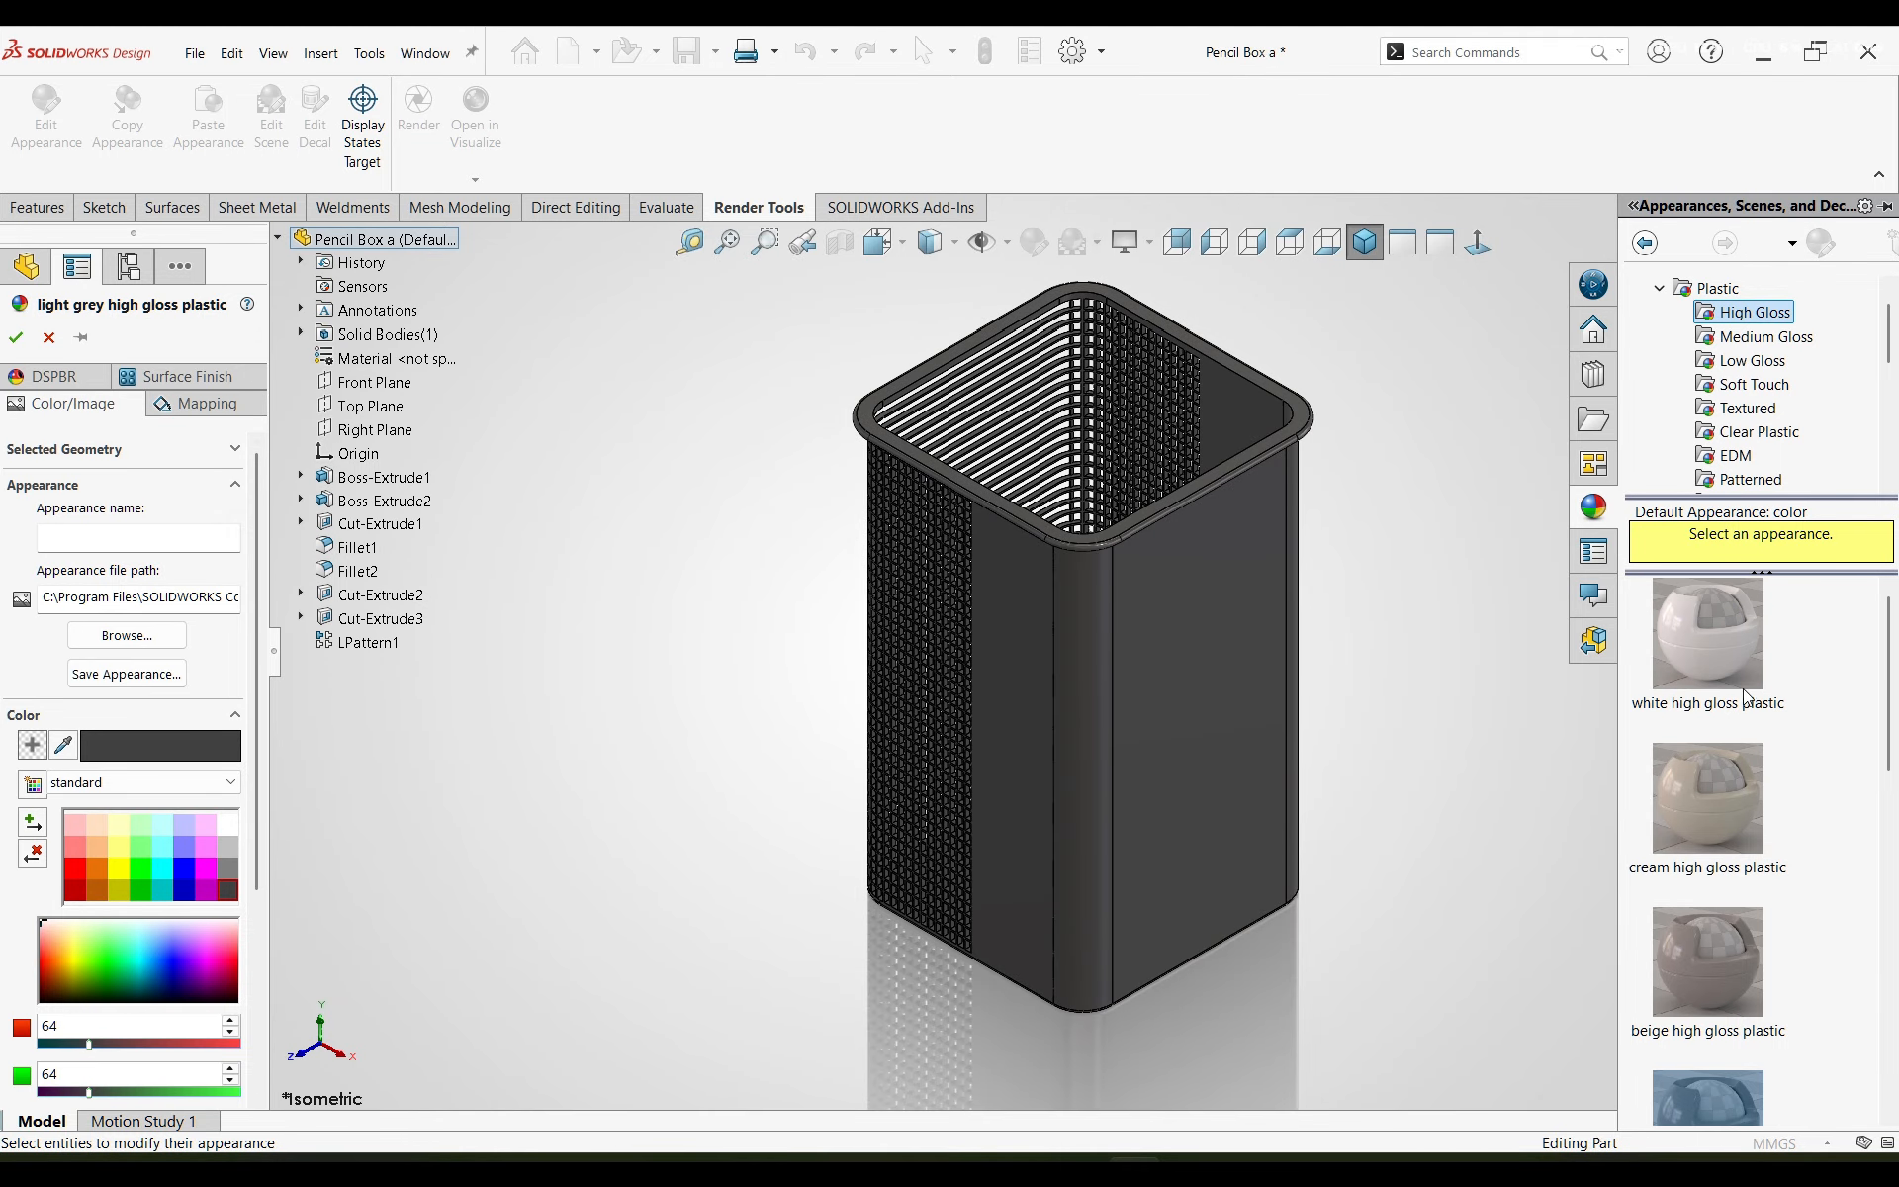
mouse_move(1739, 668)
scroll(1701, 841, "down", 3)
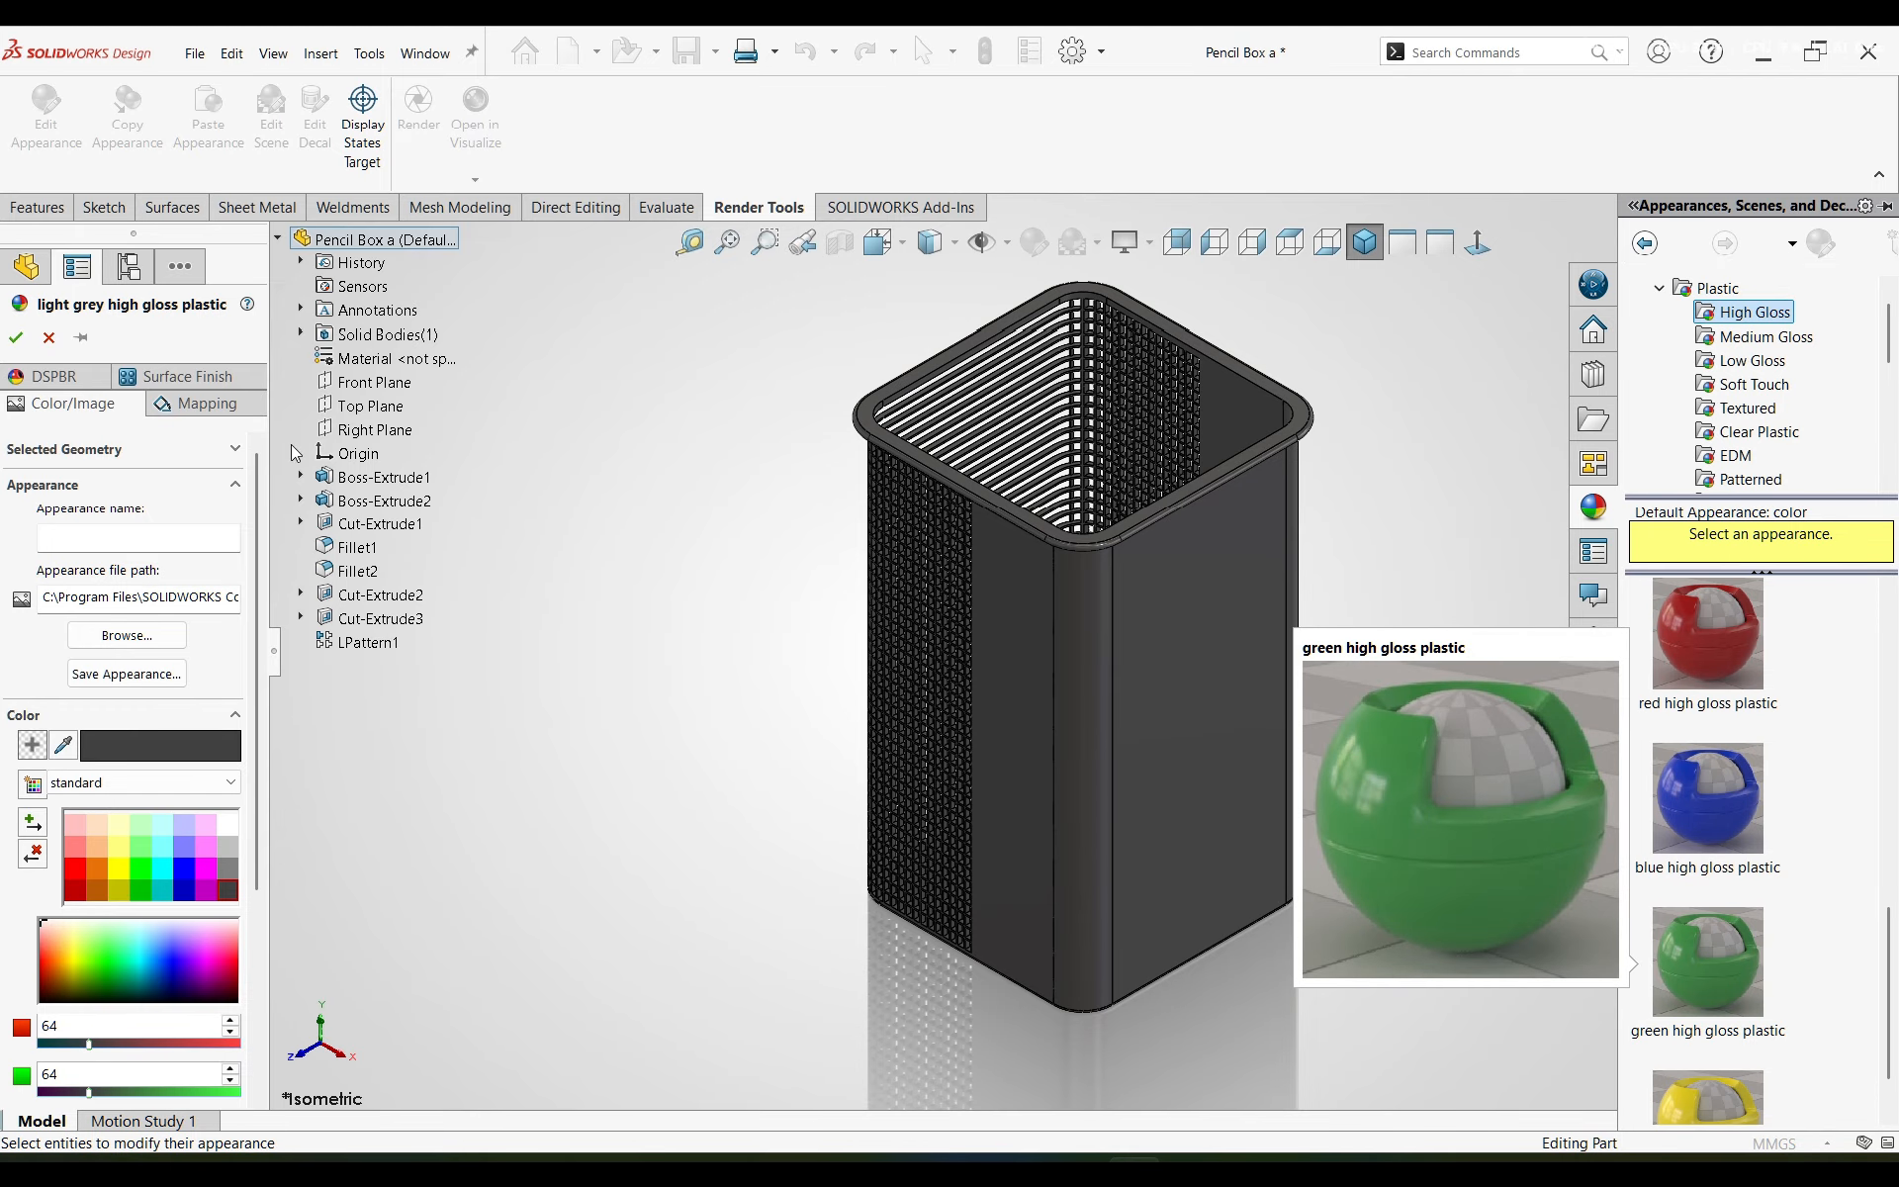
left_click(16, 338)
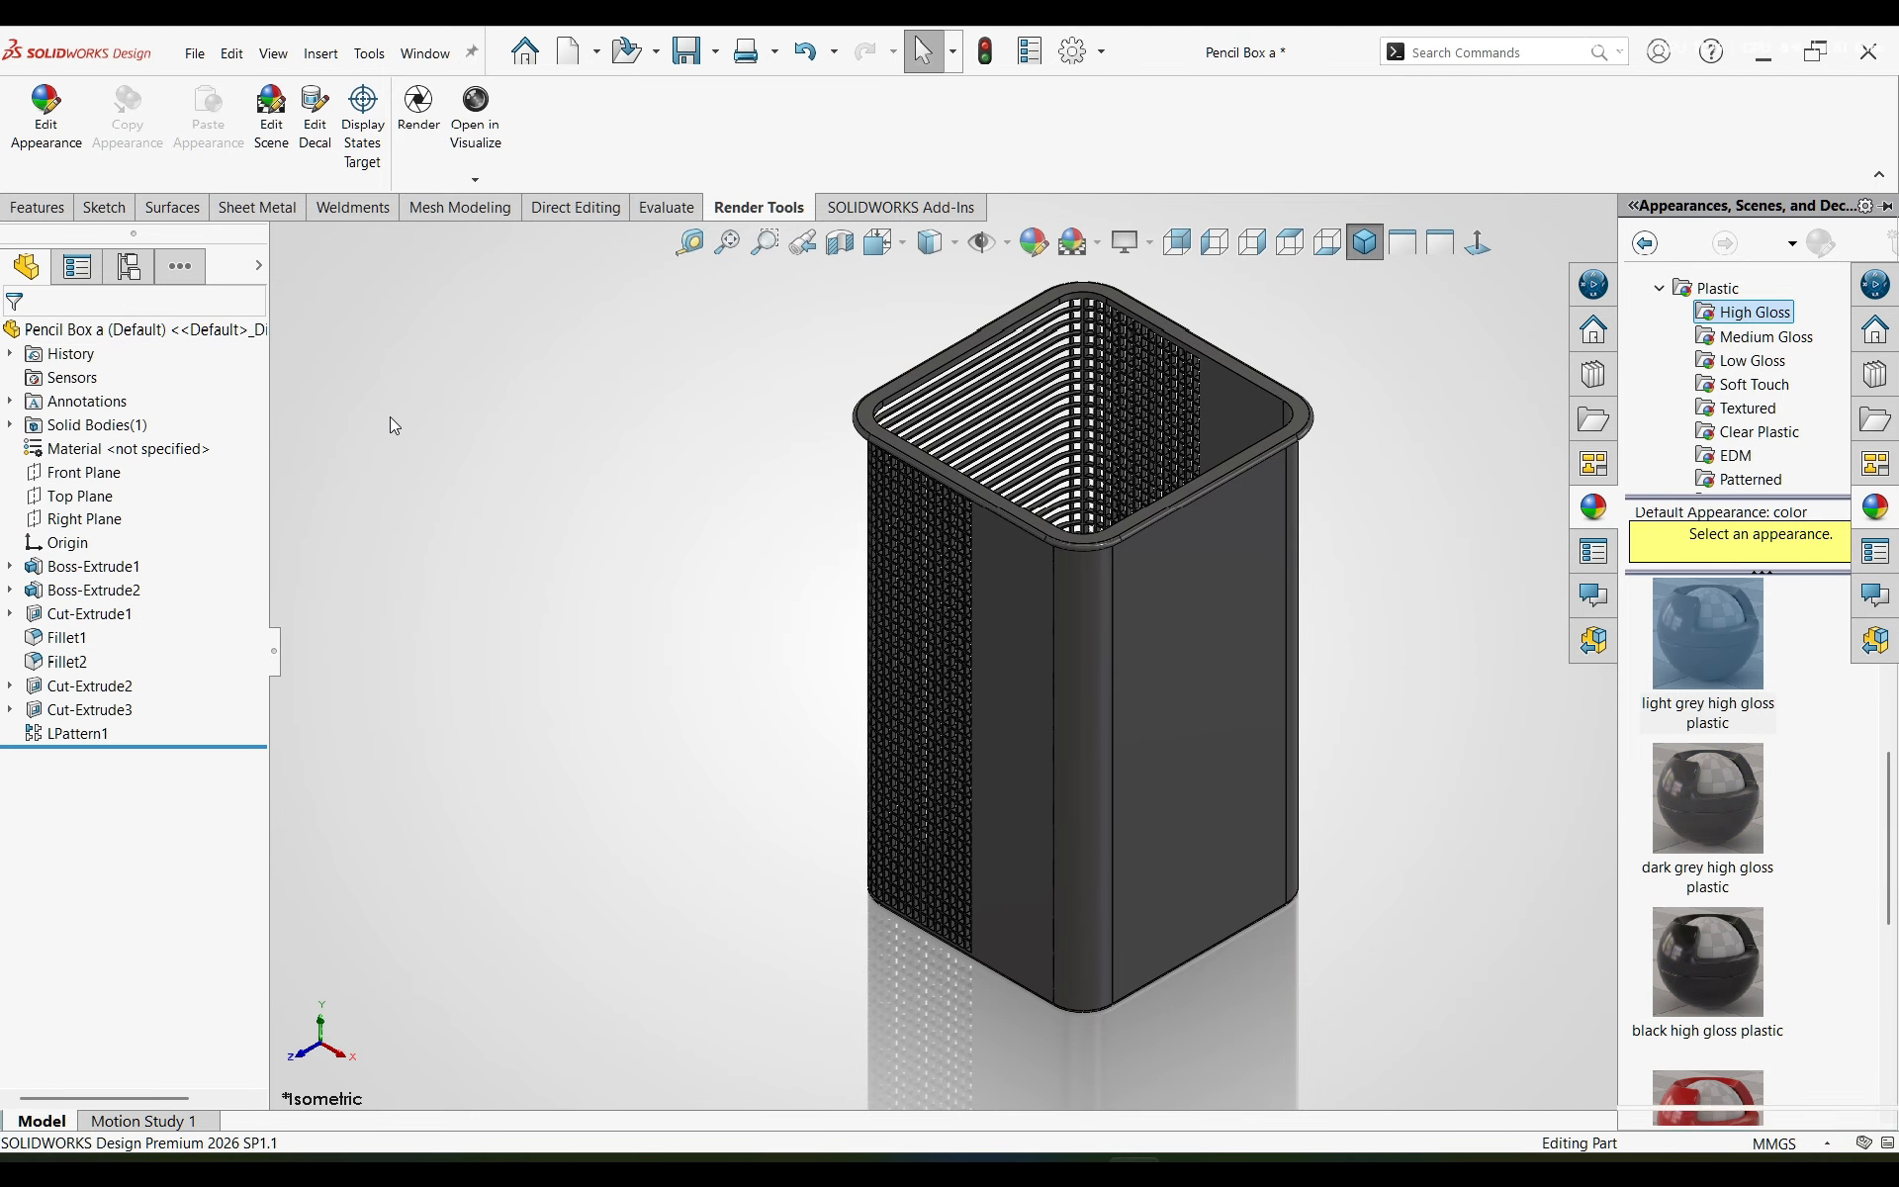
left_click(417, 153)
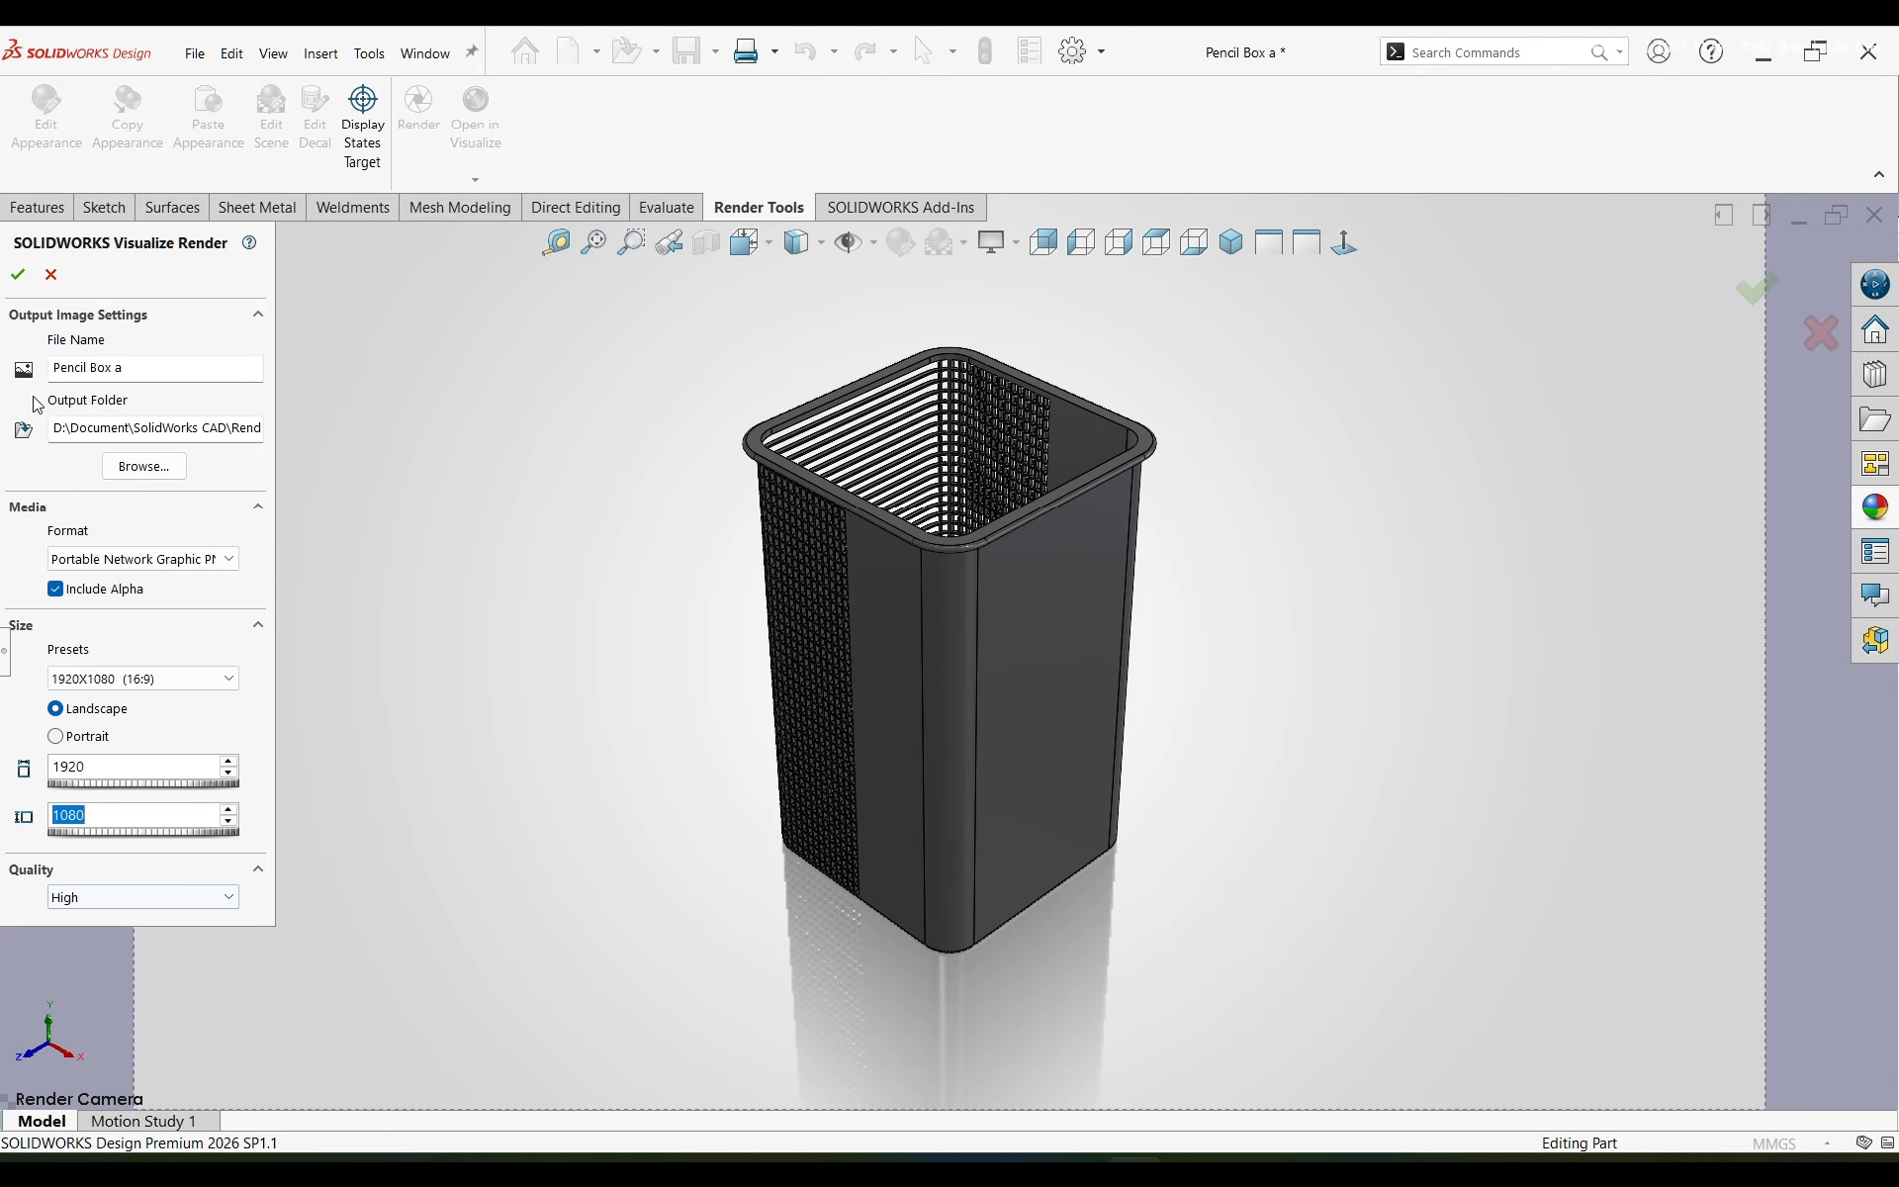
left_click(22, 285)
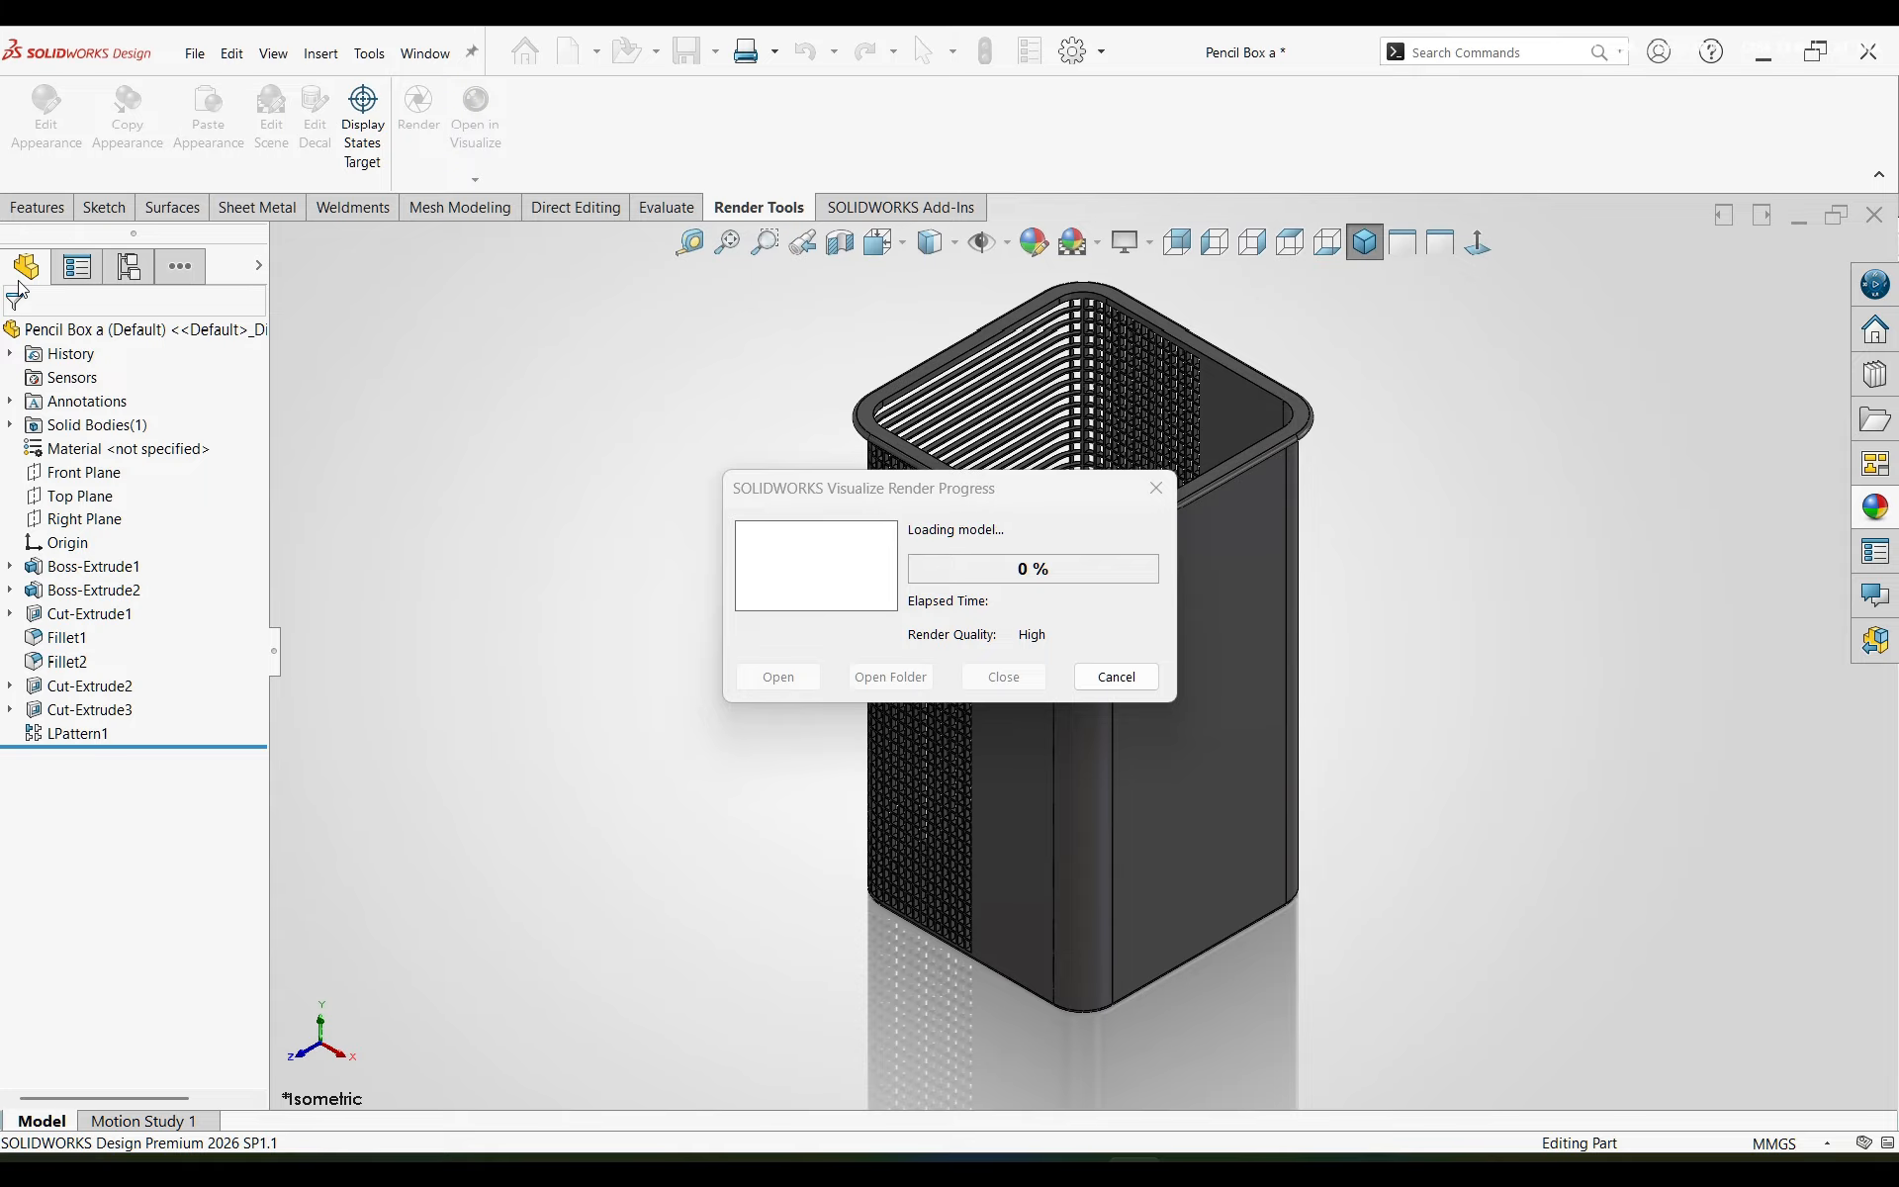
left_click(1137, 683)
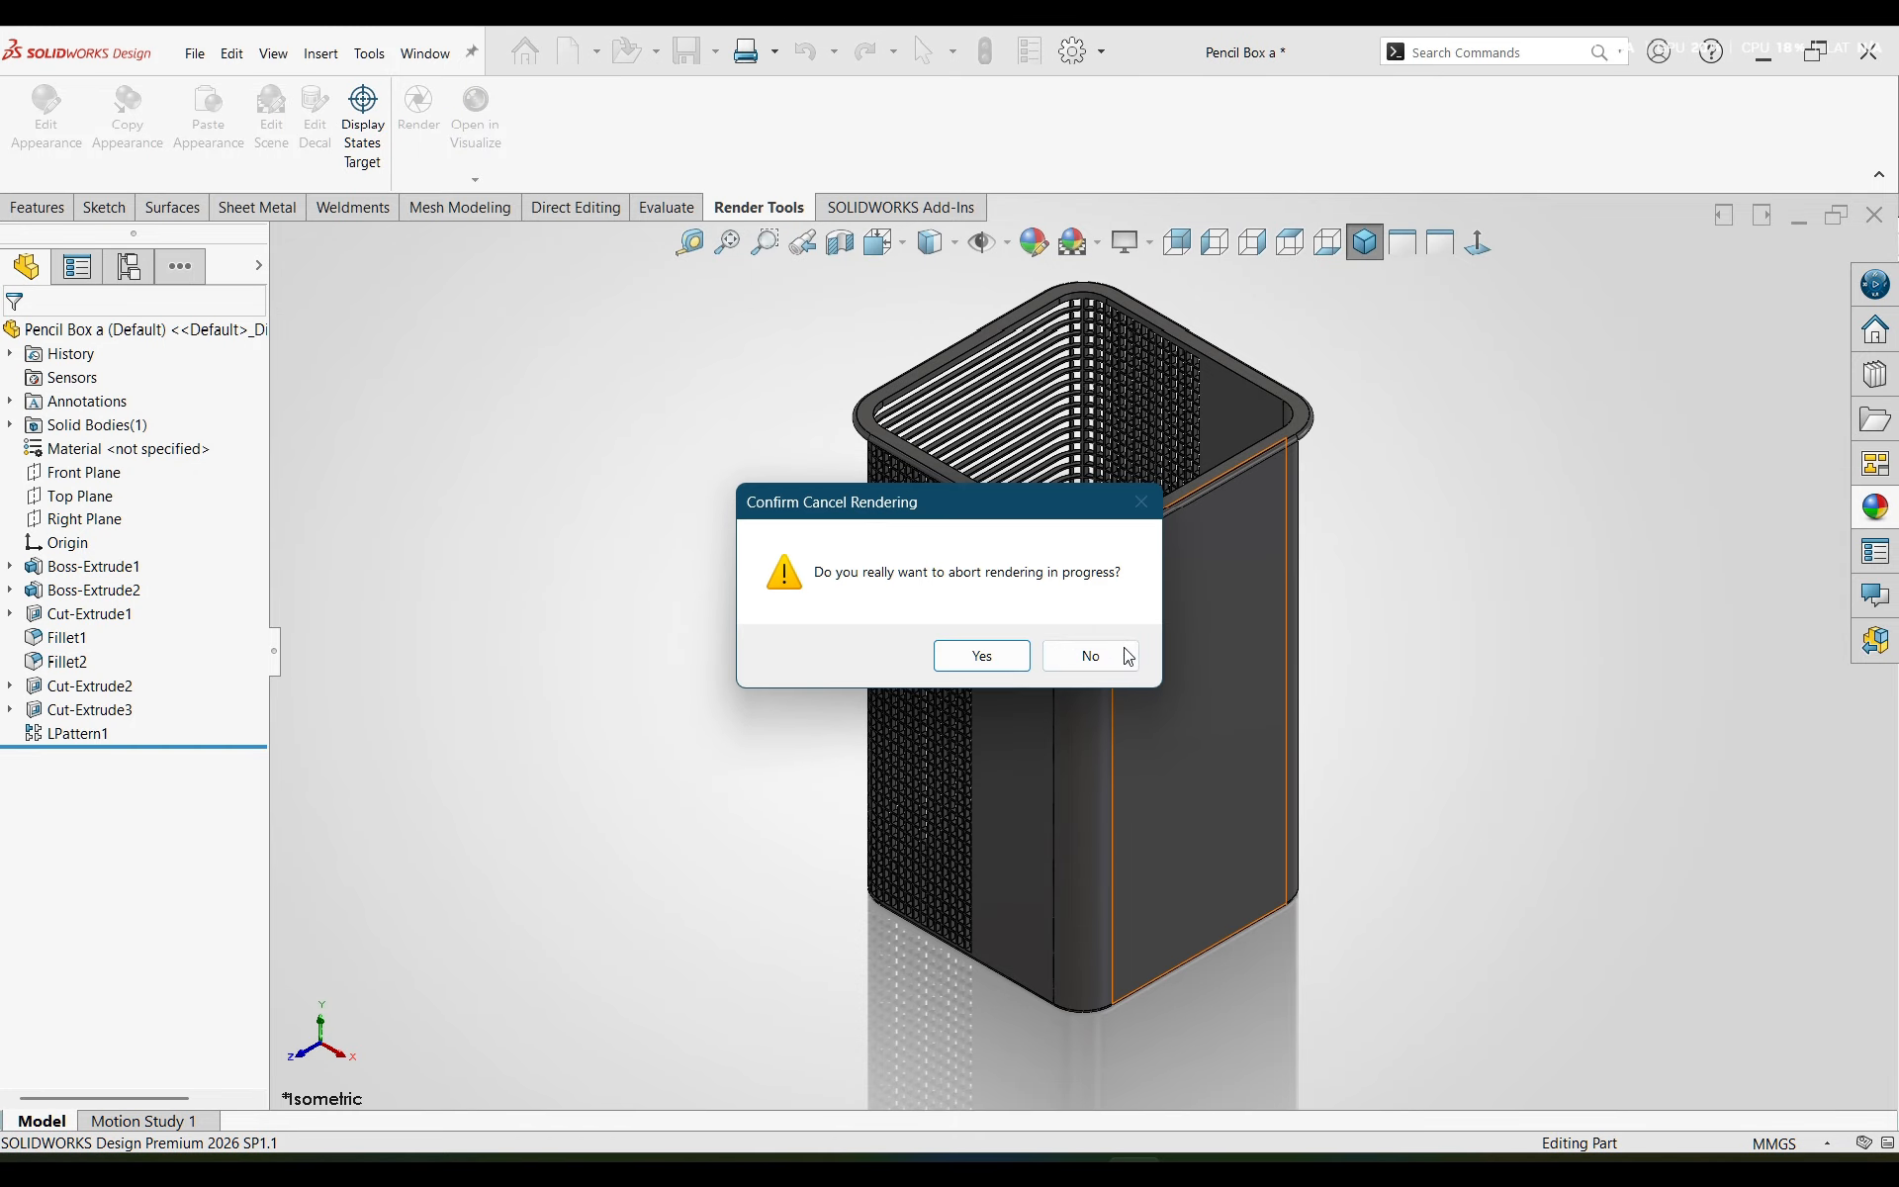
left_click(1021, 656)
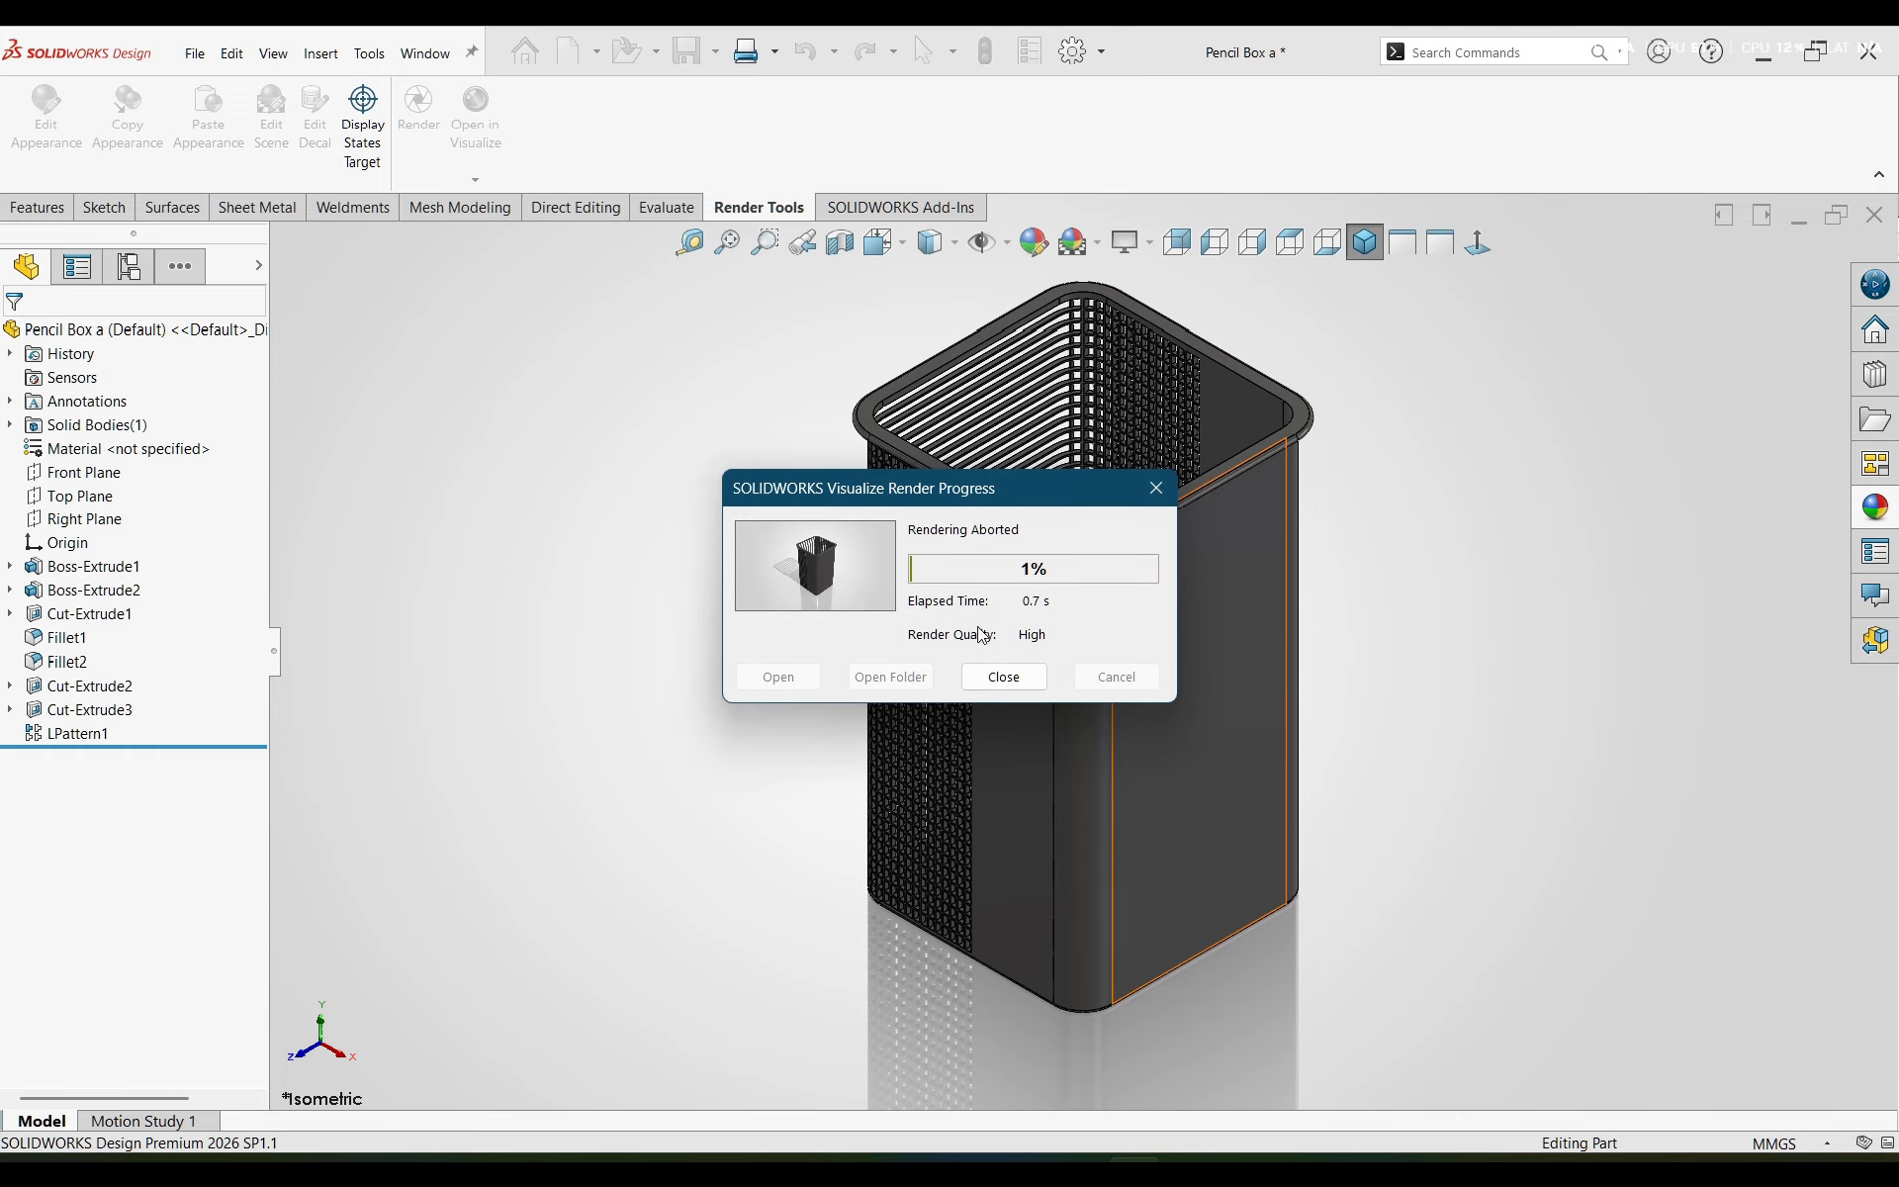
left_click(1040, 675)
- Open the output folder of the finished render and inspect the Pencil Box a image maximized and enlarged
middle_click_drag(1079, 455, 1088, 554)
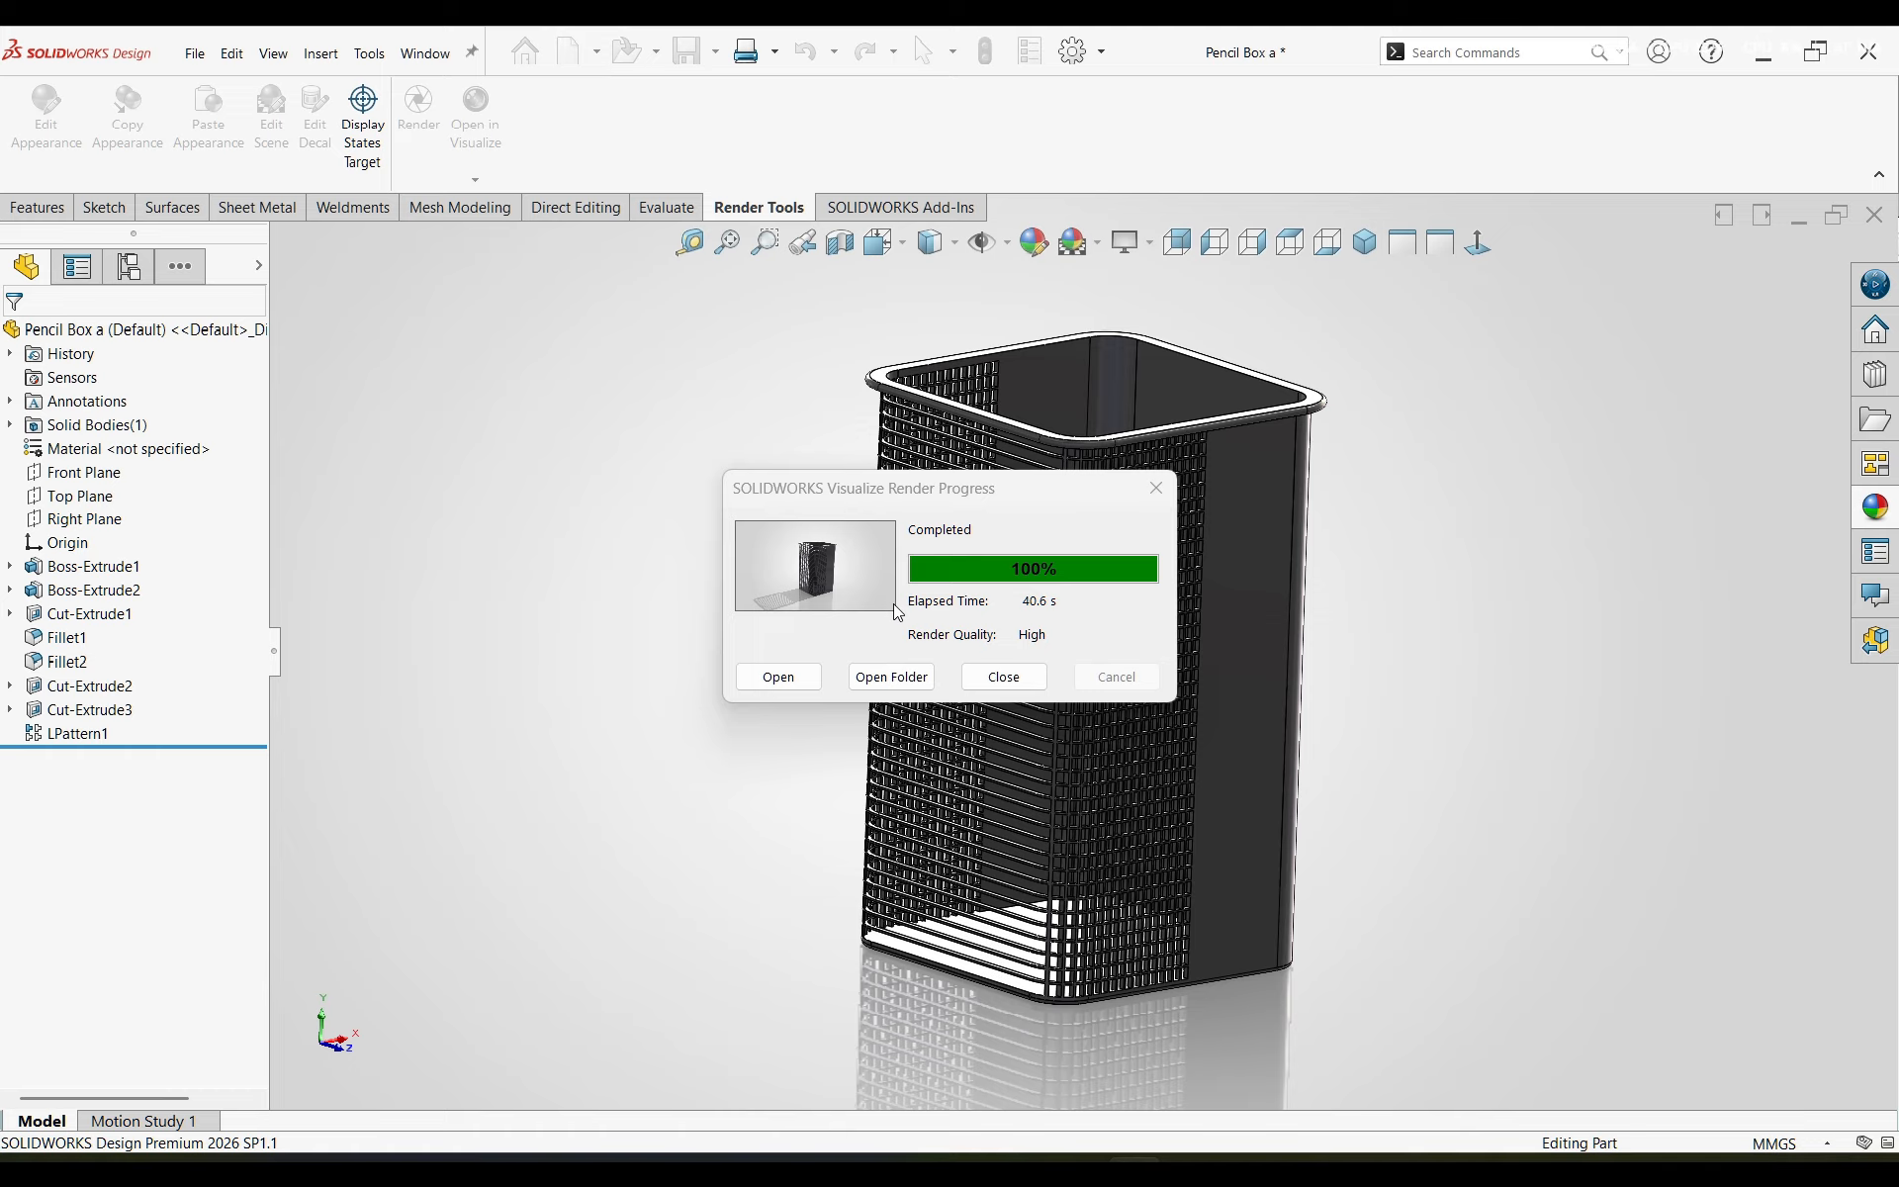
left_click(887, 684)
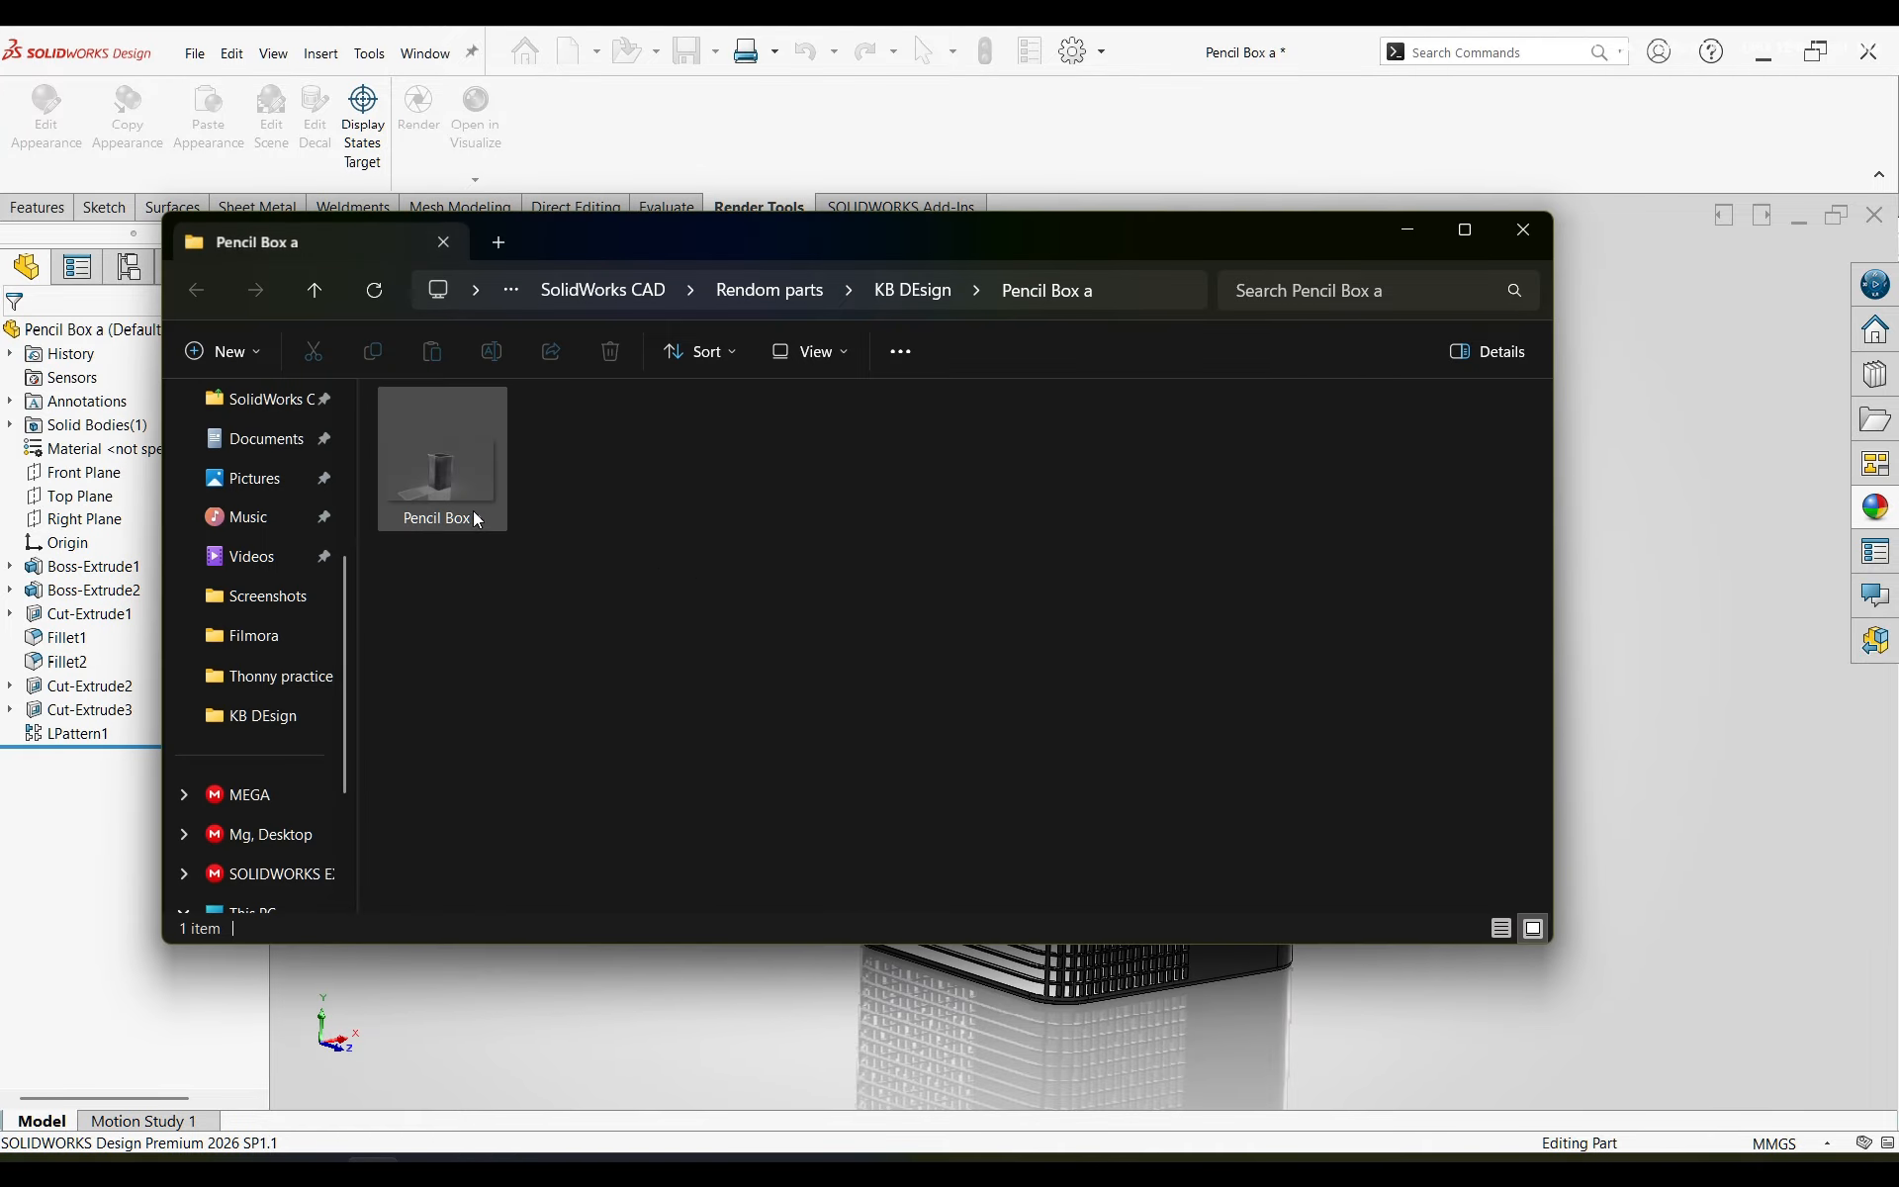
double_click(463, 512)
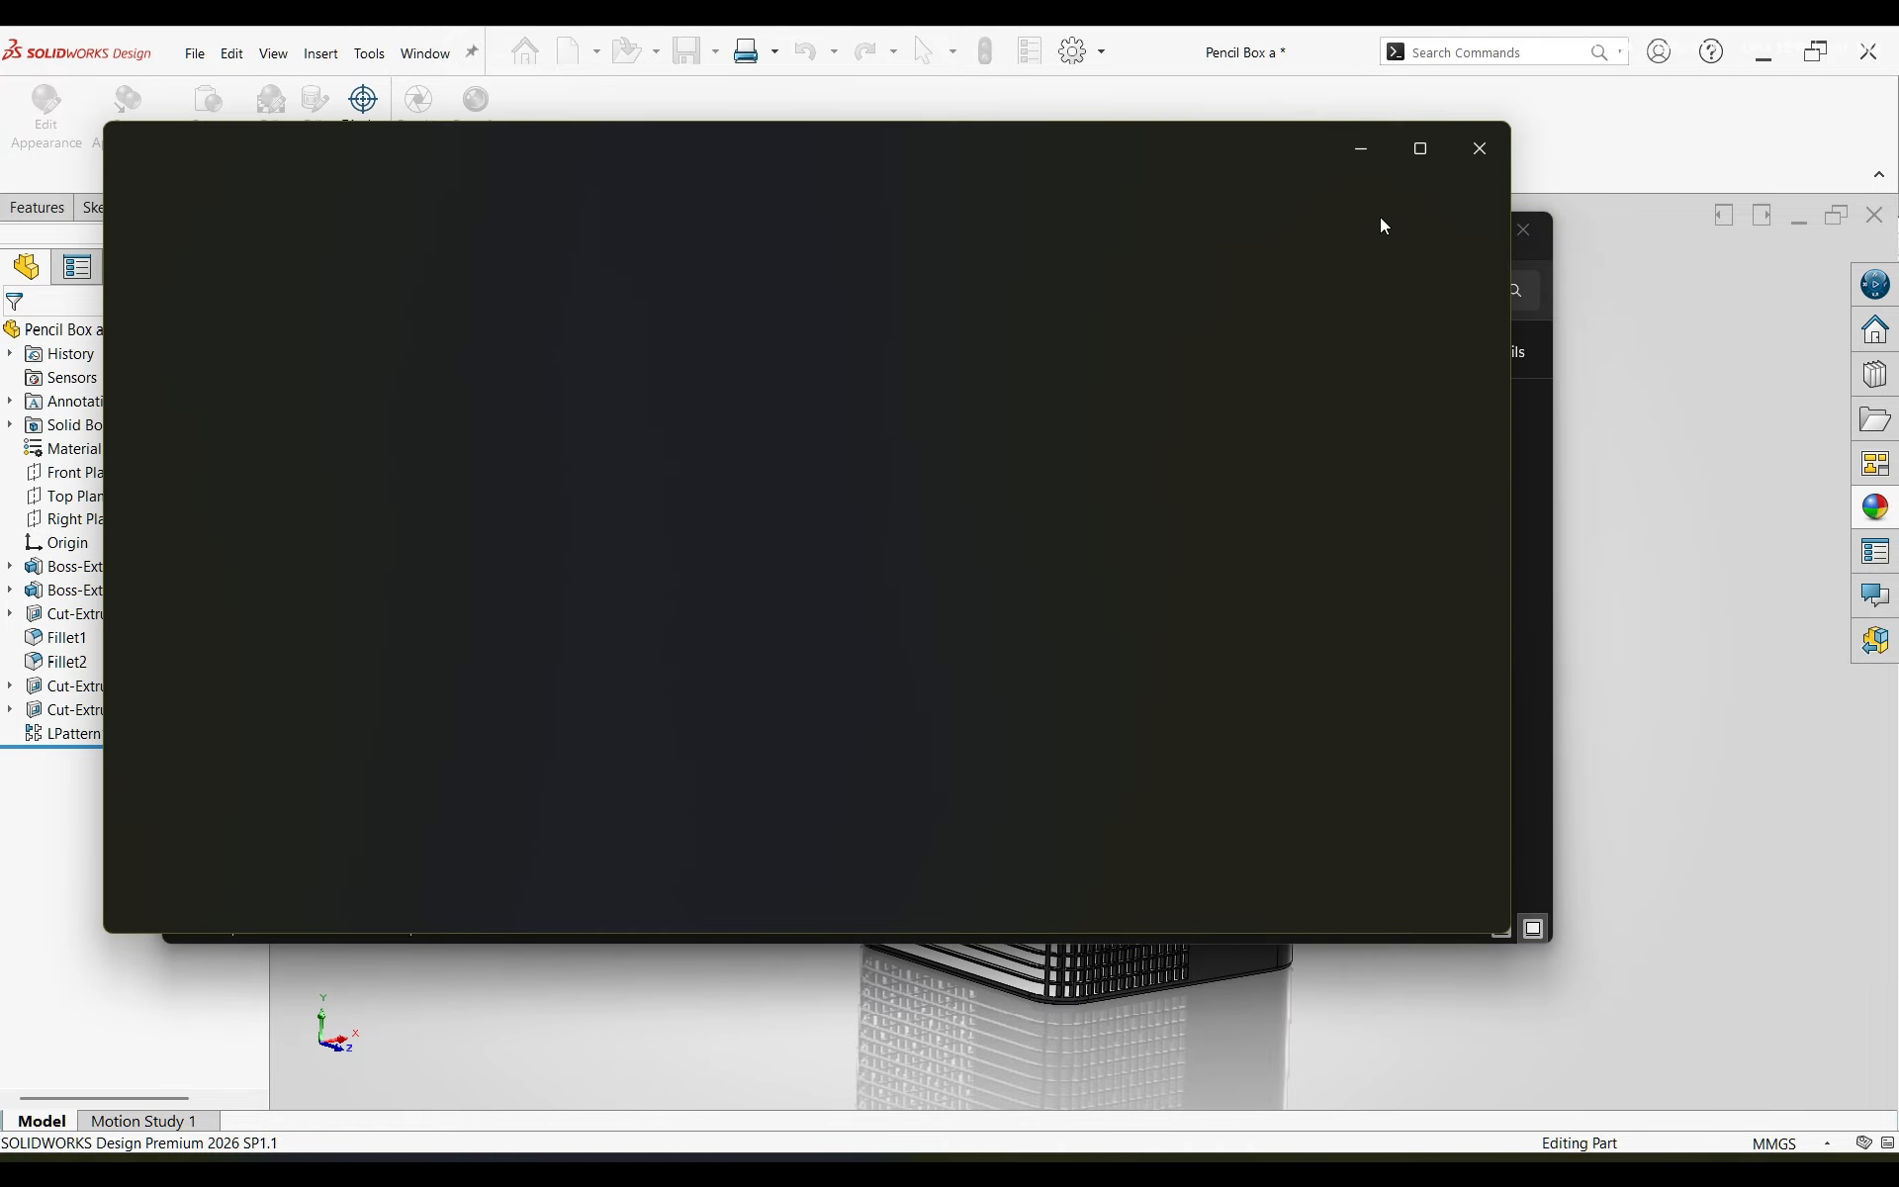
left_click(1421, 150)
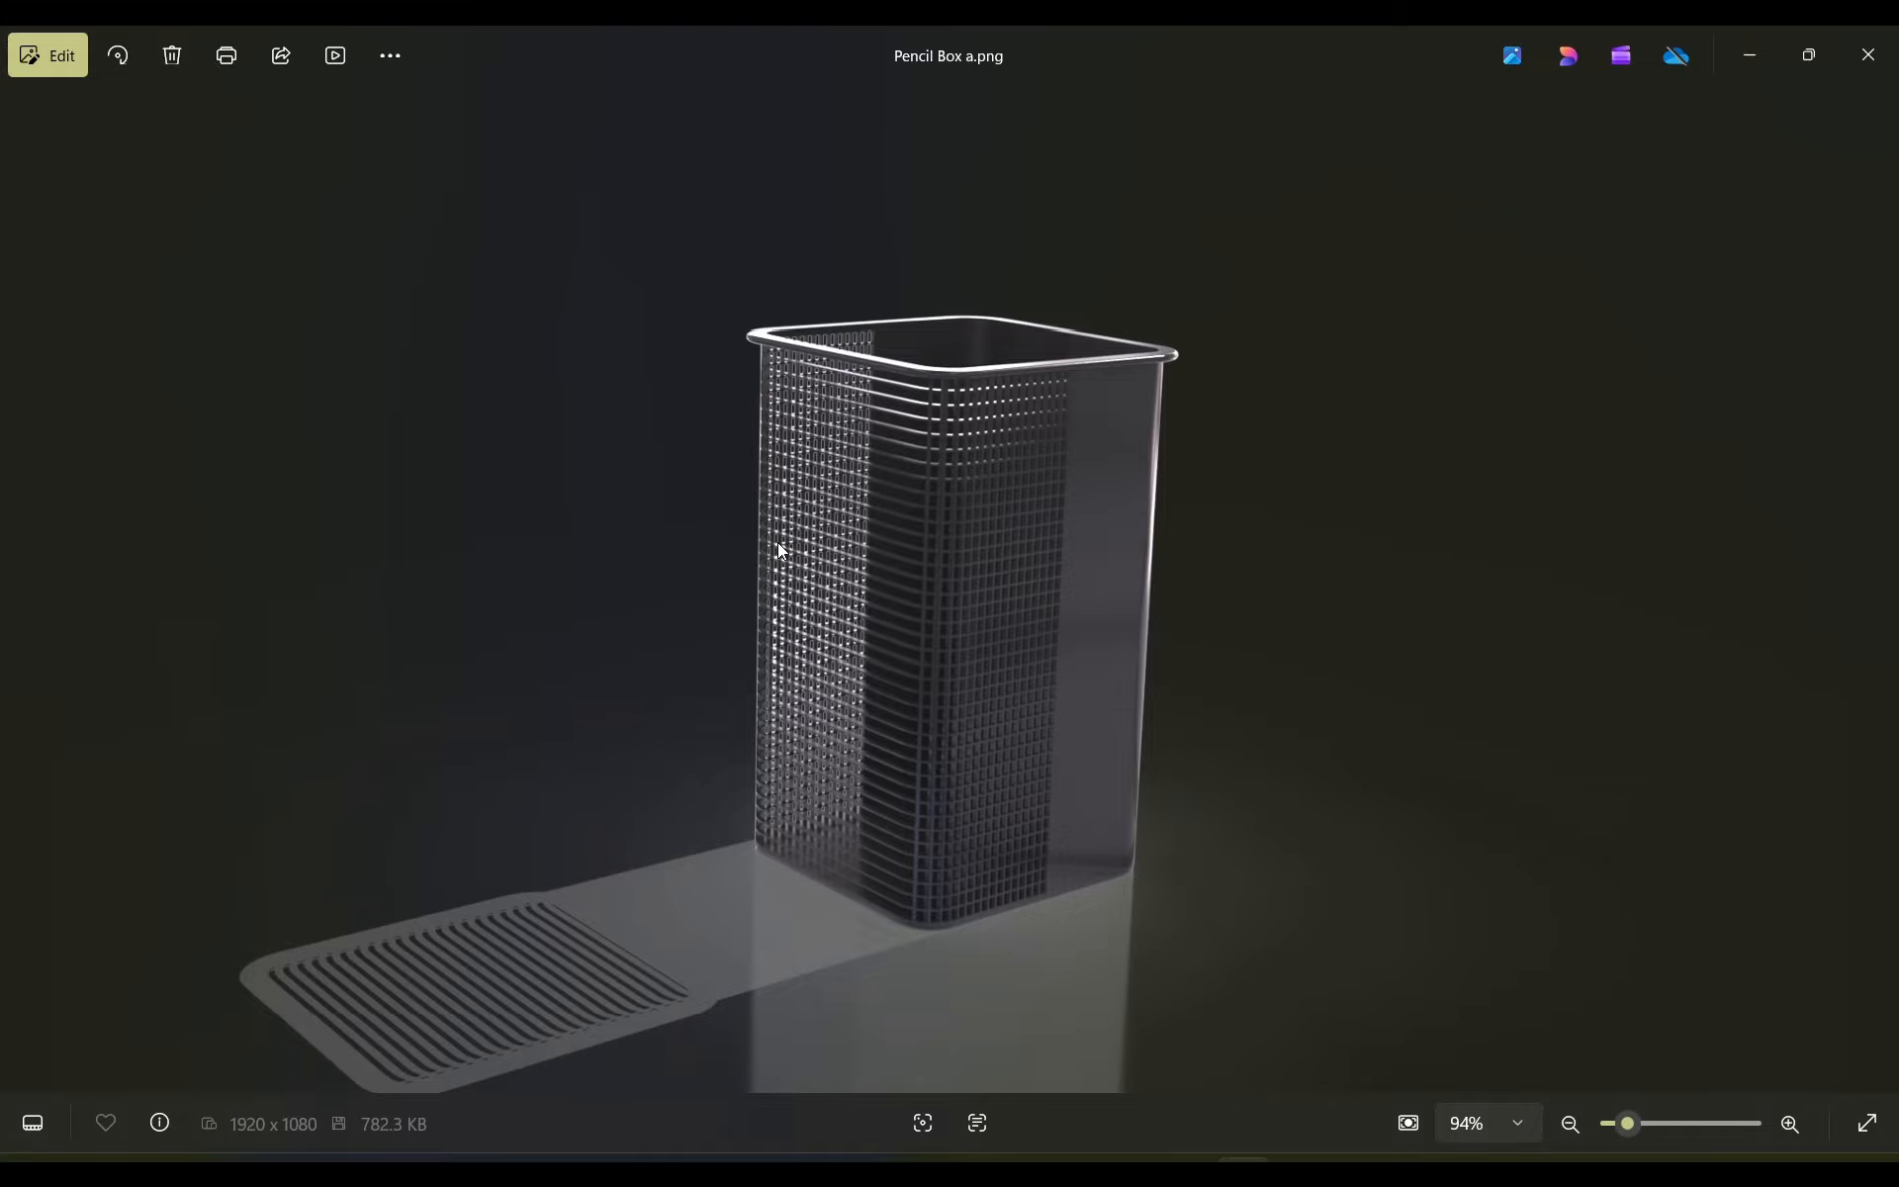
scroll(917, 485, "up", 3)
scroll(919, 495, "down", 3)
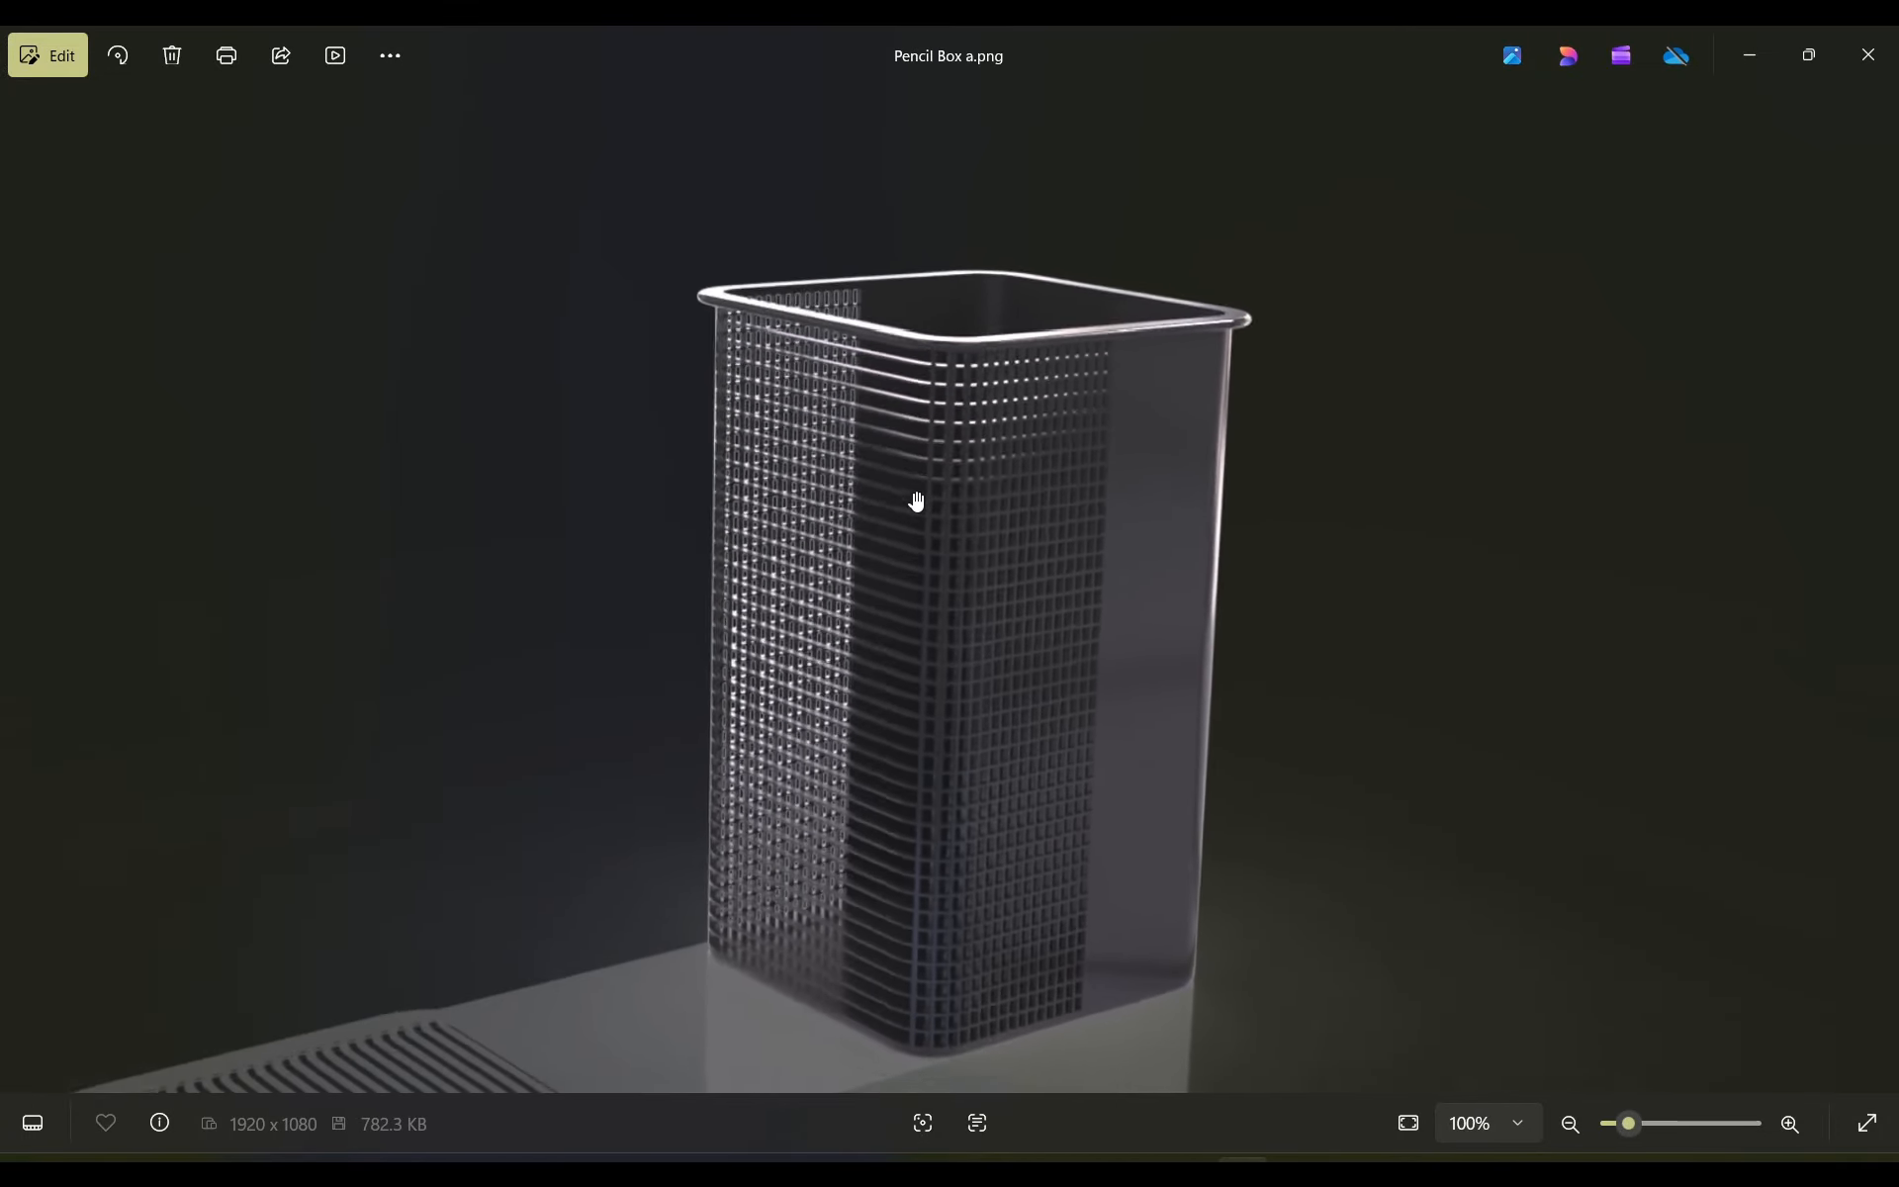